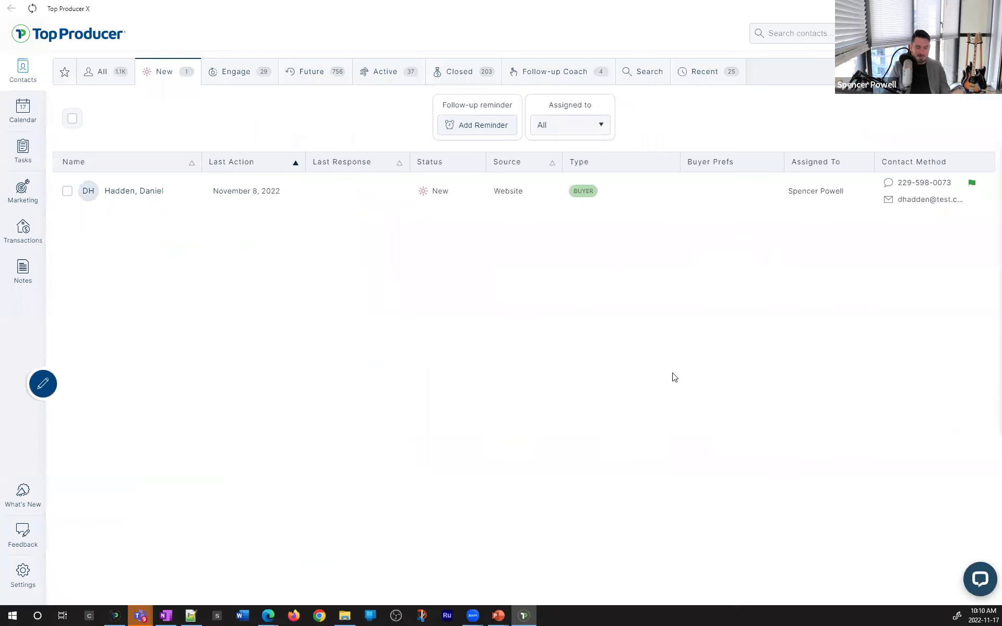
Set the page zoom to 125% and look through the Engage, Future, Active and Closed lists
{"action": "key", "text": "ctrl+plus"}
{"action": "key", "text": "ctrl+plus"}
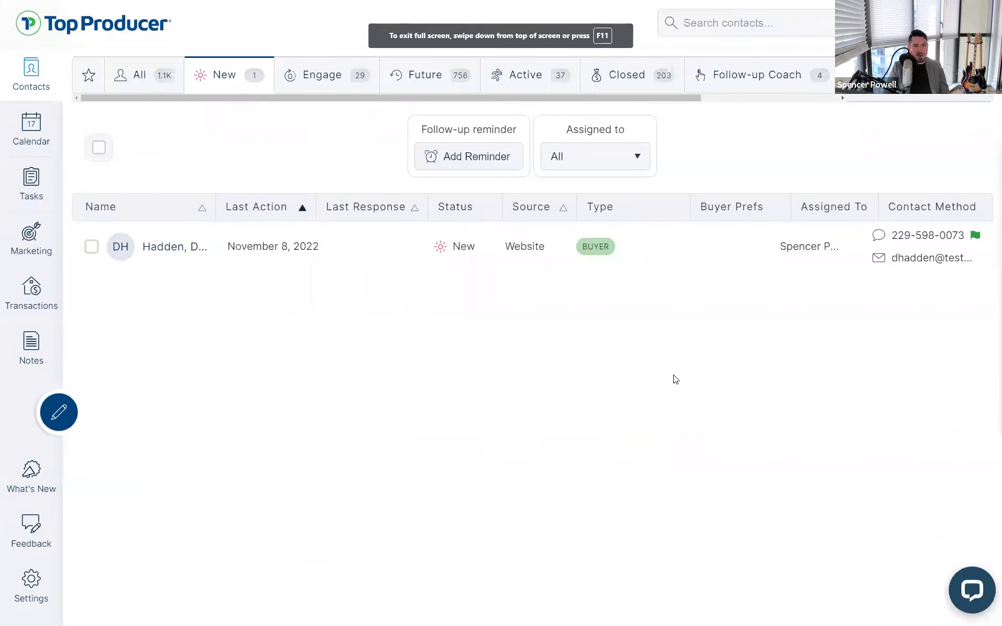
{"action": "key", "text": "ctrl+minus"}
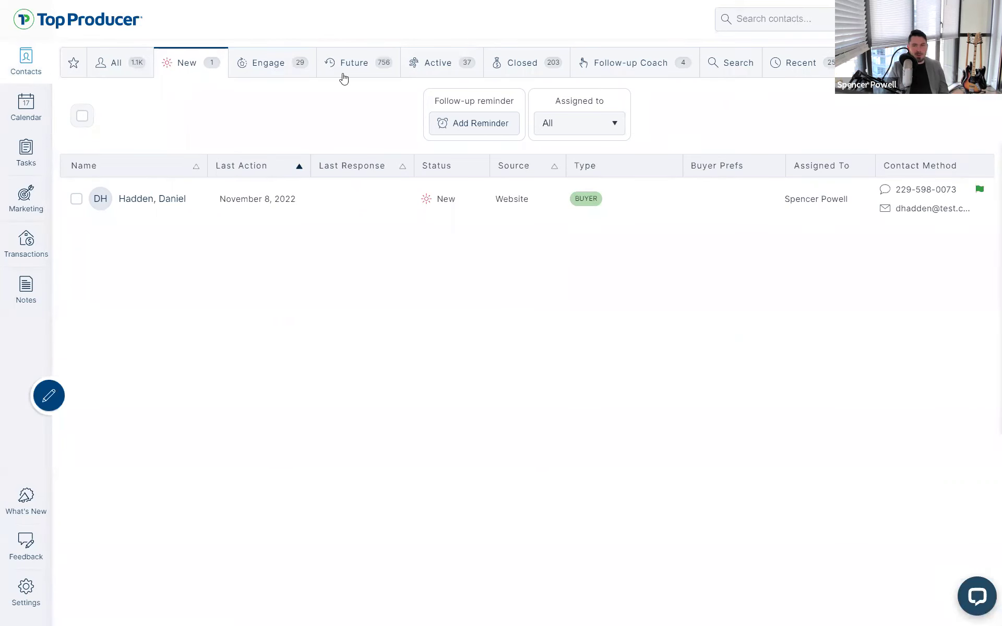
{"action": "left_click", "coordinate": [282, 73]}
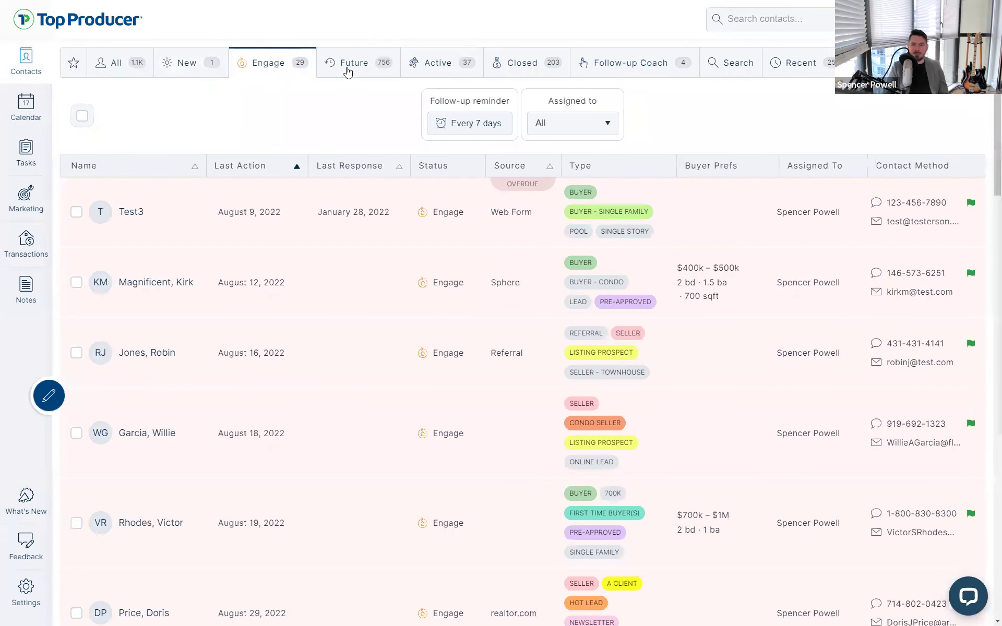
{"action": "left_click", "coordinate": [348, 71]}
{"action": "left_click", "coordinate": [452, 76]}
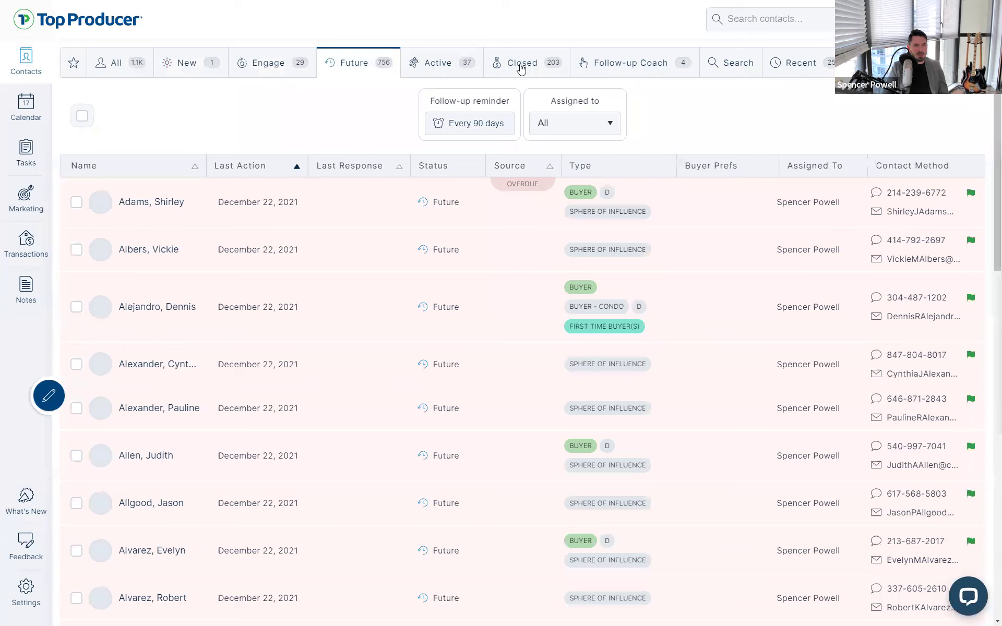
{"action": "left_click", "coordinate": [521, 68]}
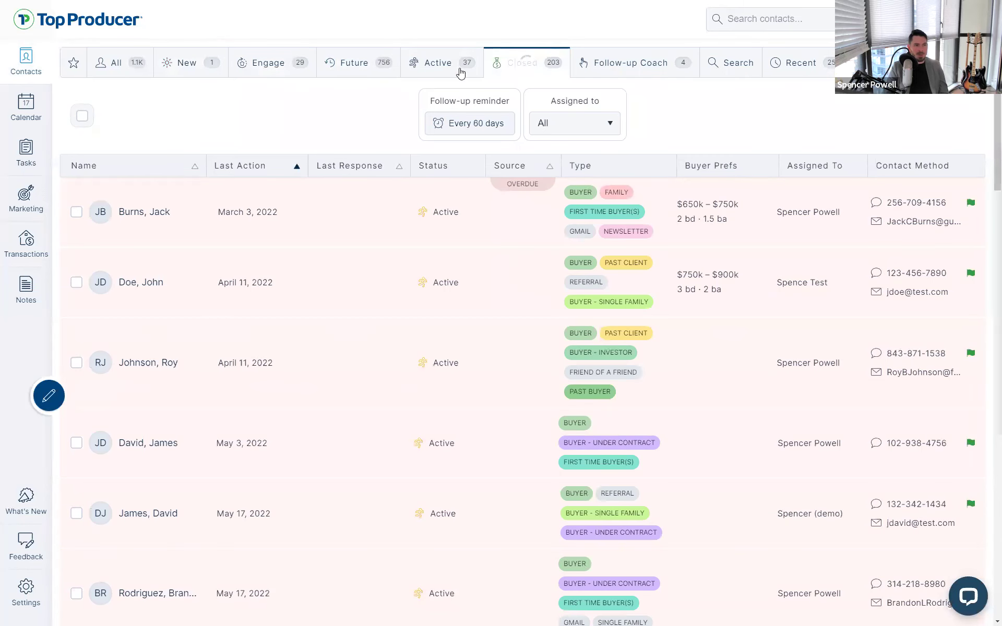
Back on Engage, delete its 'Every 7 days' follow-up reminder
{"action": "left_click", "coordinate": [279, 71]}
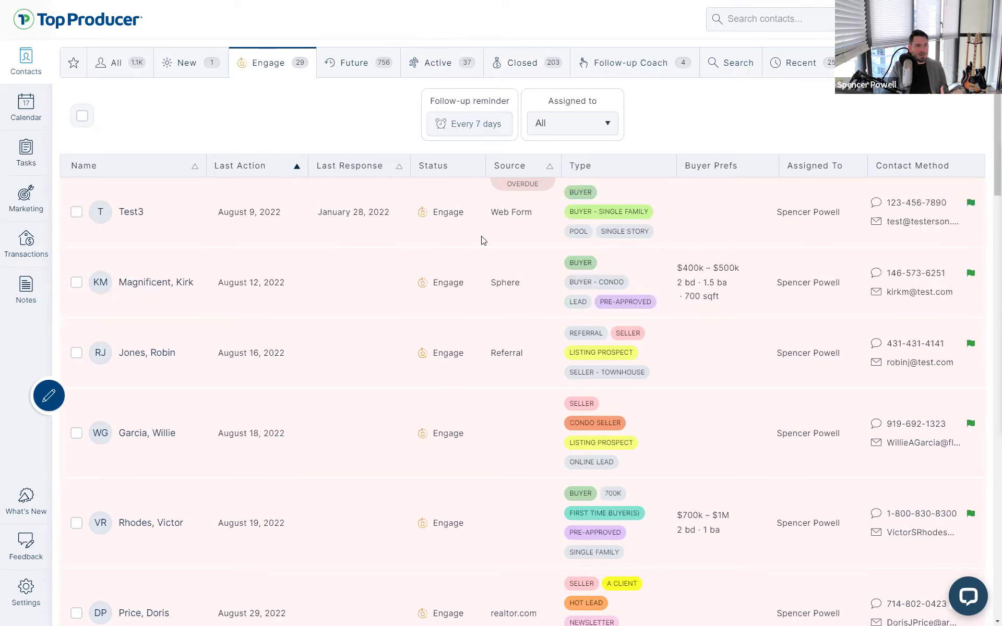
{"action": "left_click", "coordinate": [456, 126]}
{"action": "left_click", "coordinate": [580, 358]}
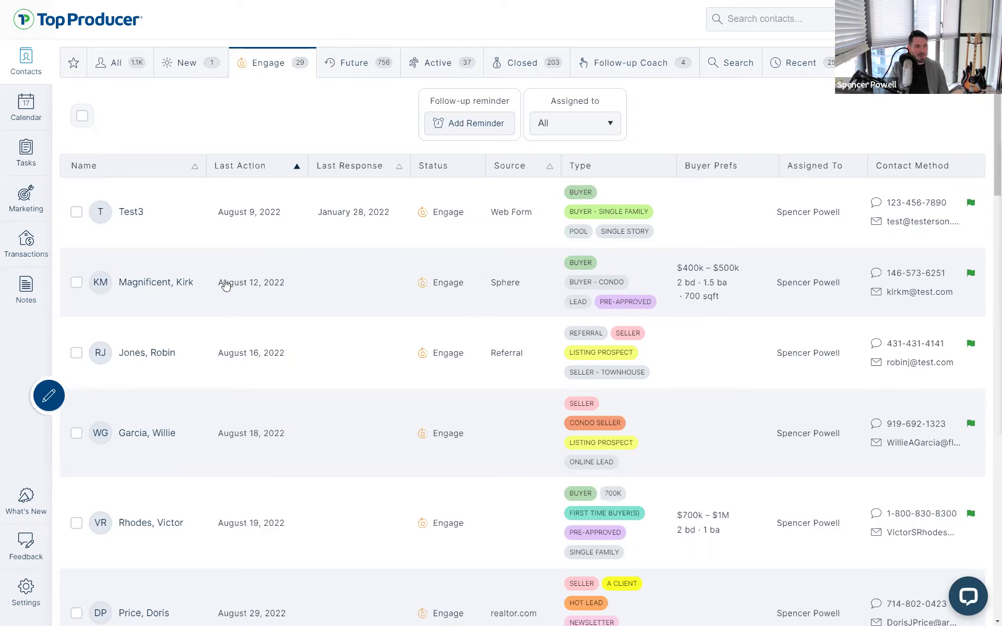
Open the second Engage contact's dashboard and begin editing its details
{"action": "left_click", "coordinate": [168, 285]}
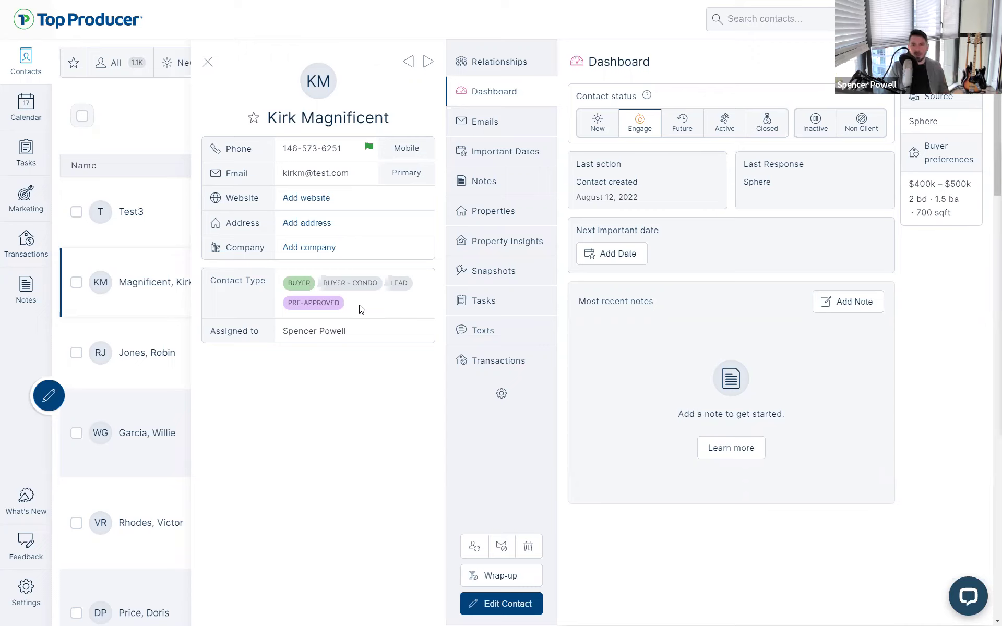
{"action": "left_click", "coordinate": [491, 607]}
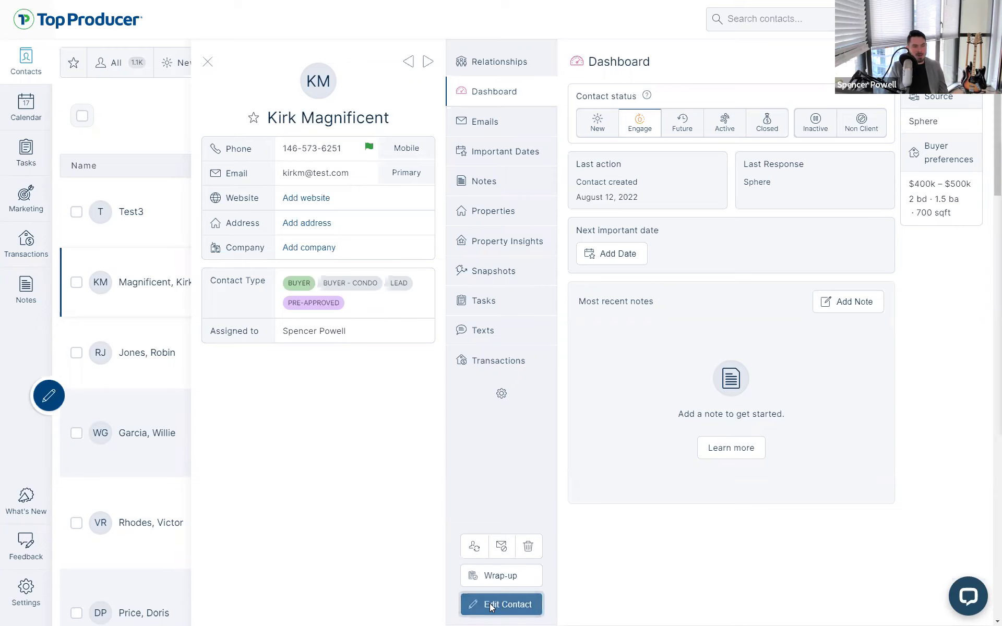
Change the contact's status from Engage to Active
{"action": "scroll", "coordinate": [552, 335], "scroll_direction": "down", "scroll_amount": 6}
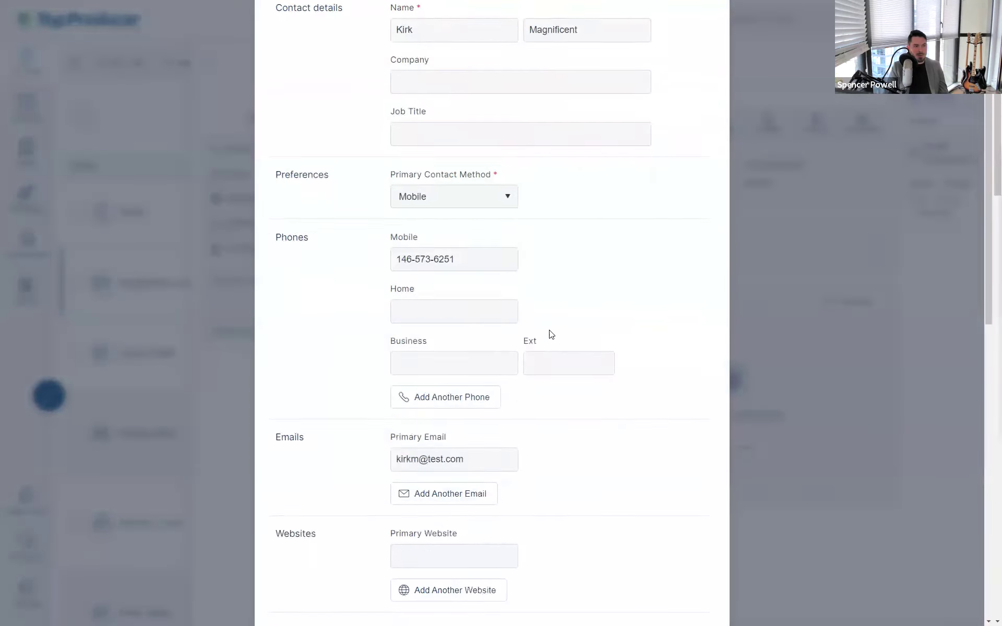
{"action": "scroll", "coordinate": [552, 334], "scroll_direction": "down", "scroll_amount": 8}
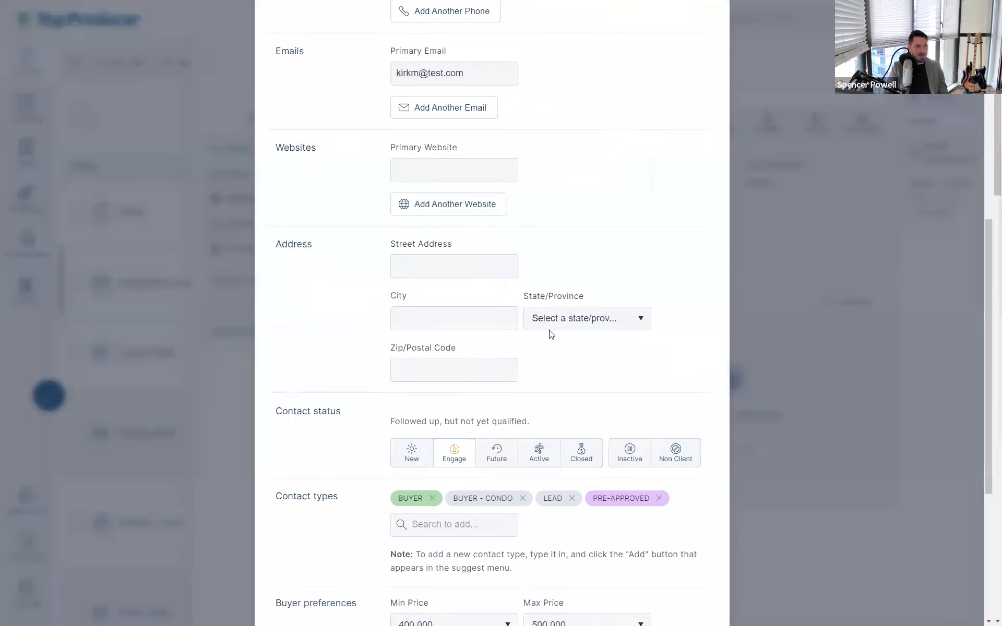
{"action": "left_click_drag", "start_coordinate": [273, 140], "coordinate": [331, 170]}
{"action": "left_click", "coordinate": [313, 227]}
{"action": "triple_click", "coordinate": [313, 227]}
{"action": "left_click", "coordinate": [342, 234]}
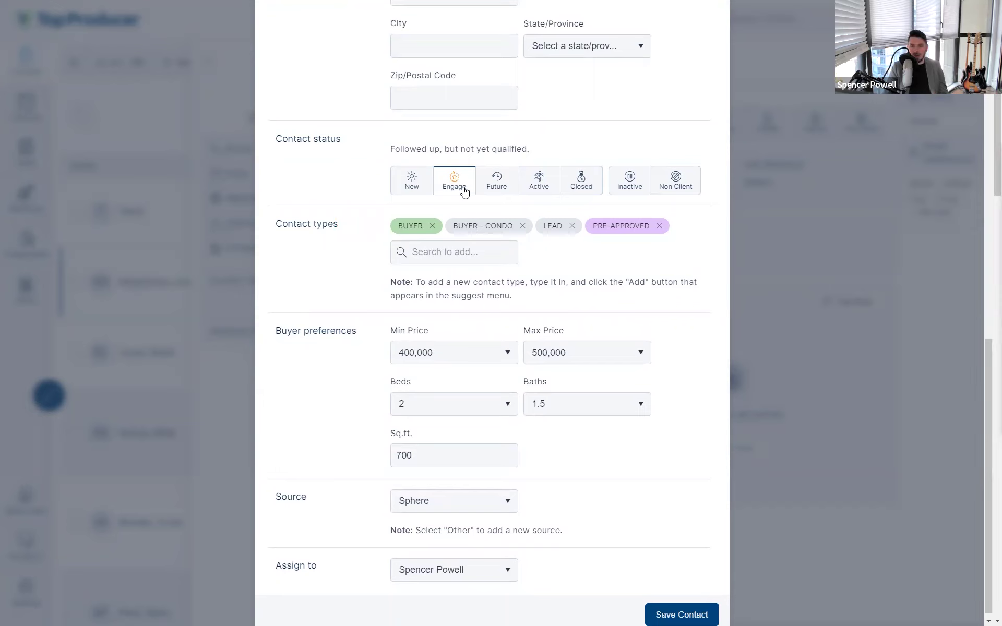
{"action": "left_click", "coordinate": [531, 190]}
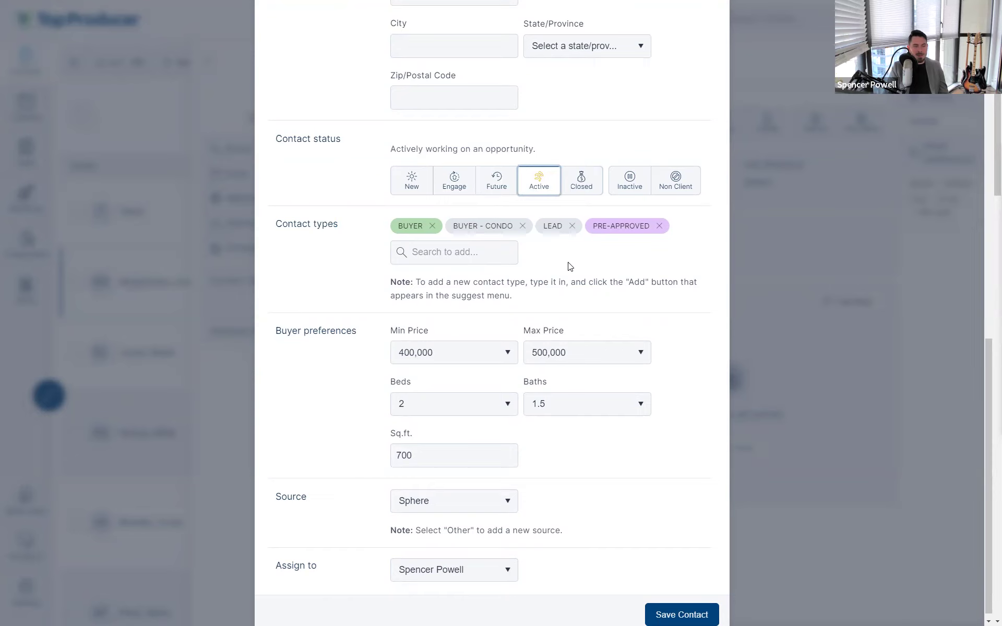
Replace the LEAD type with 'Buyer - under contract', discarding the trial 'MyOwnType!!!' entry
{"action": "left_click", "coordinate": [572, 227]}
{"action": "left_click", "coordinate": [451, 247]}
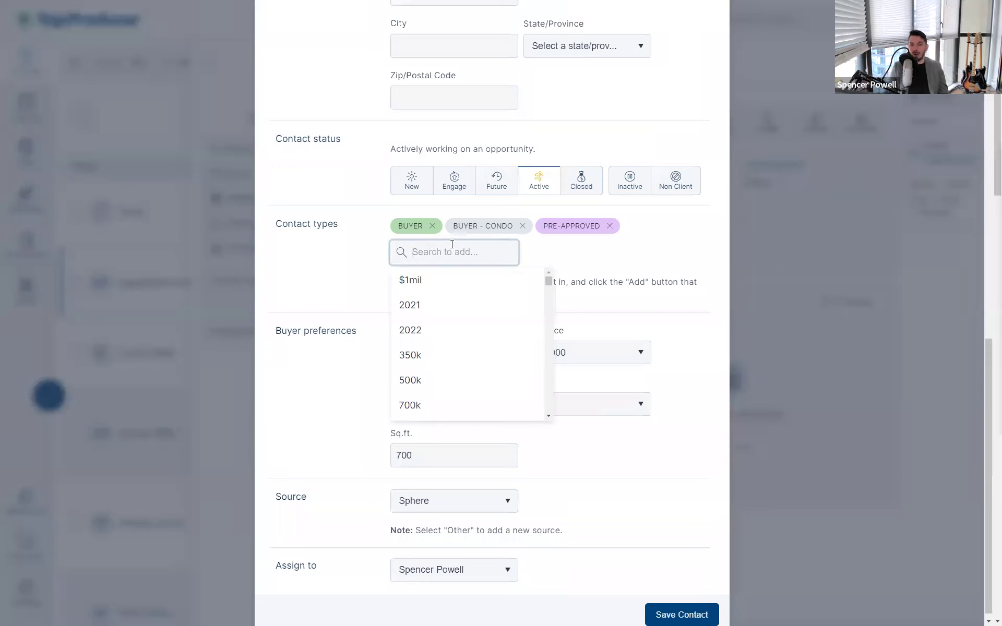
{"action": "type", "text": "buyer -"}
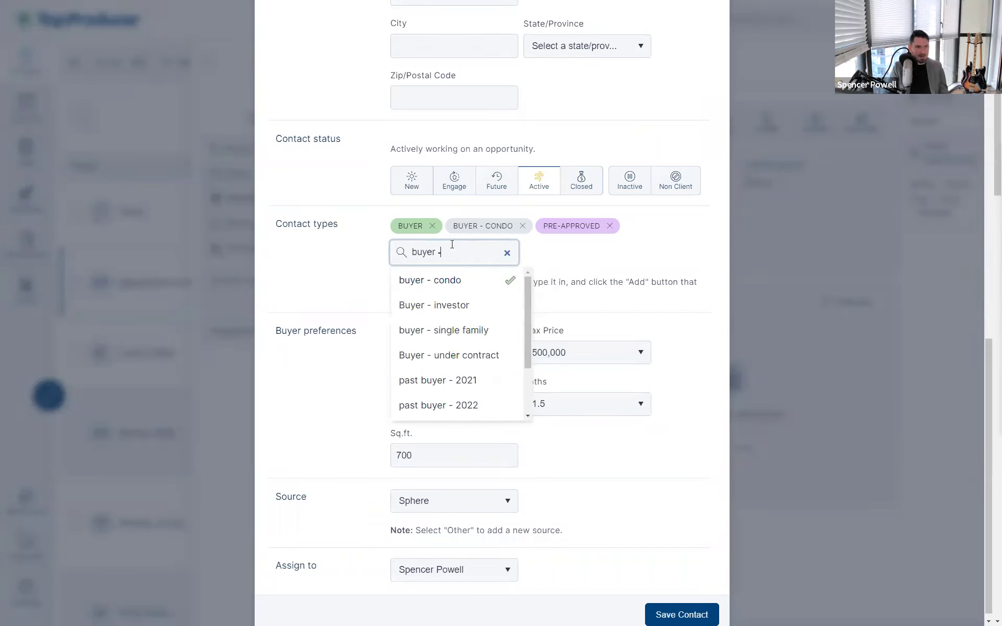
{"action": "left_click", "coordinate": [465, 357]}
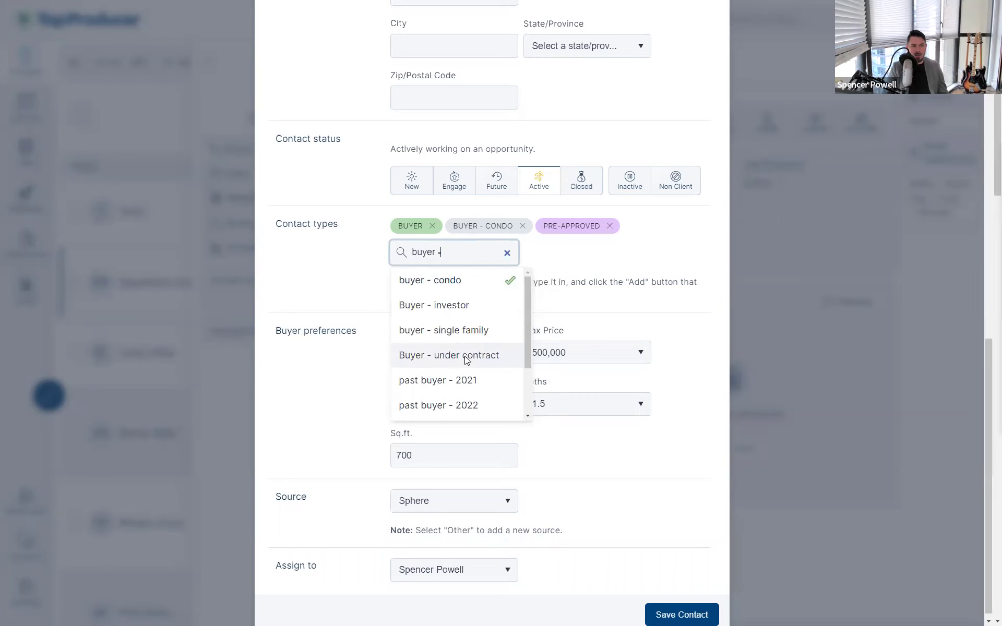
{"action": "left_click", "coordinate": [466, 358]}
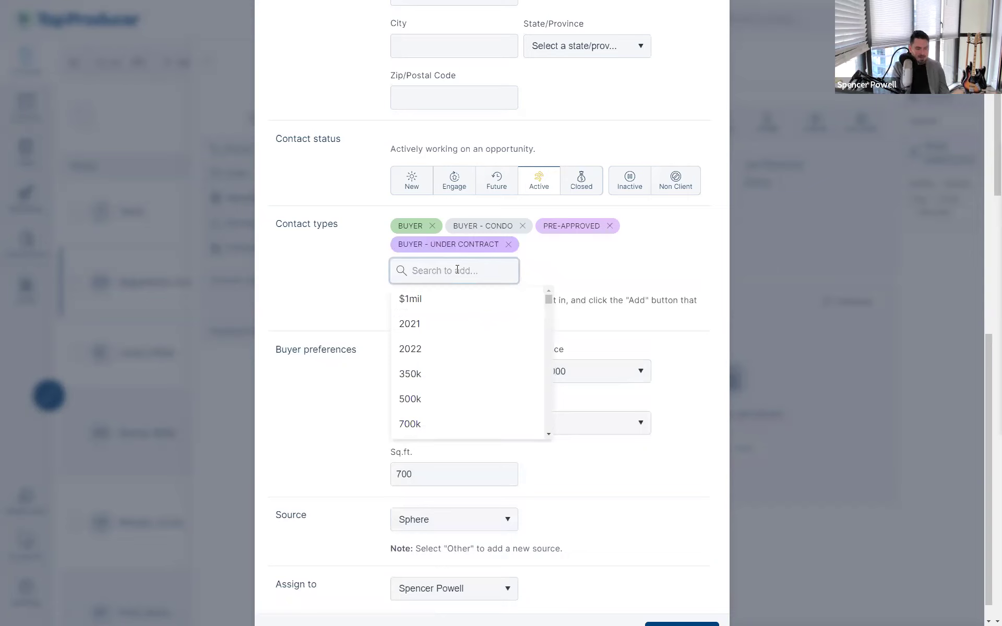
{"action": "type", "text": "MyOwnType!!!"}
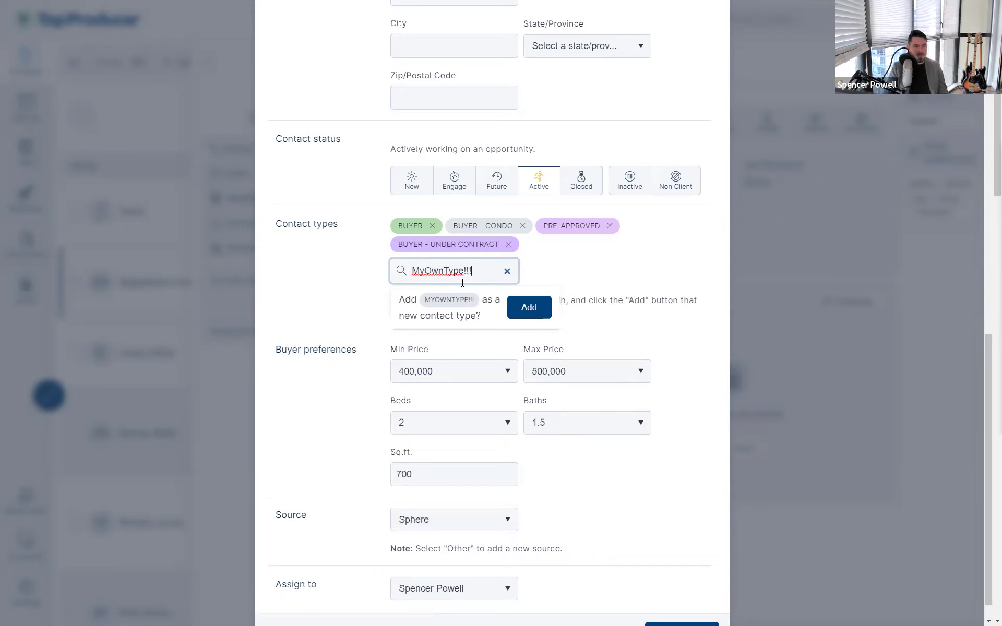
{"action": "left_click", "coordinate": [534, 314]}
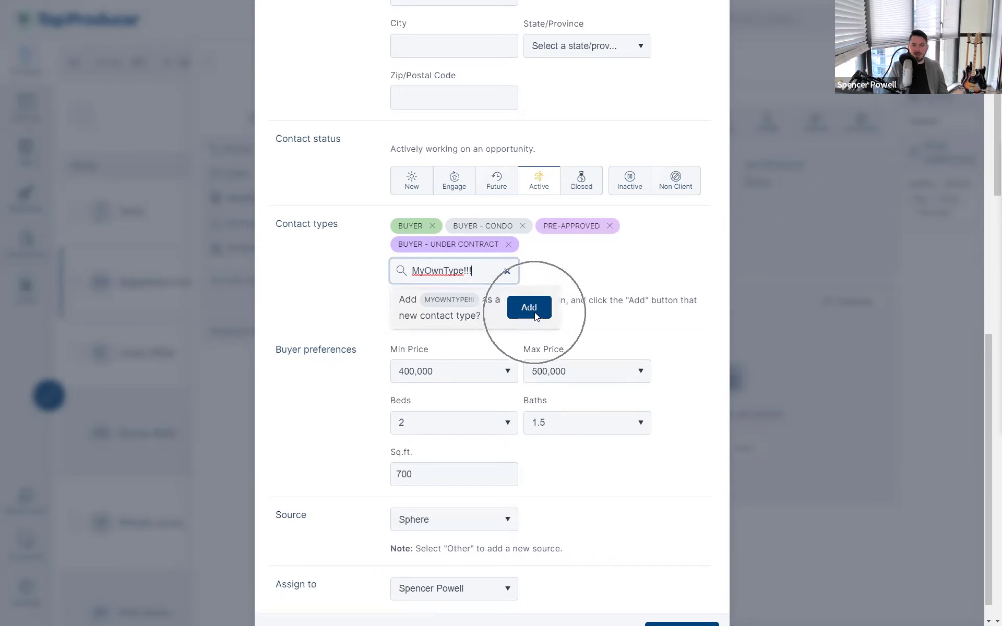
{"action": "left_click", "coordinate": [507, 271]}
{"action": "left_click", "coordinate": [554, 261]}
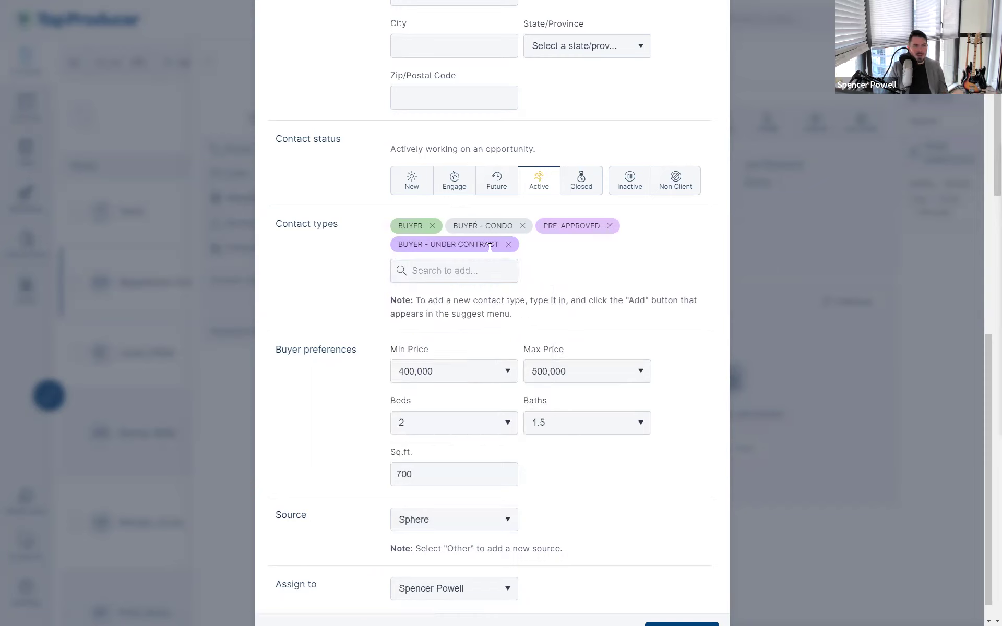
Close the type suggestions and save the edited contact
{"action": "left_click", "coordinate": [484, 279]}
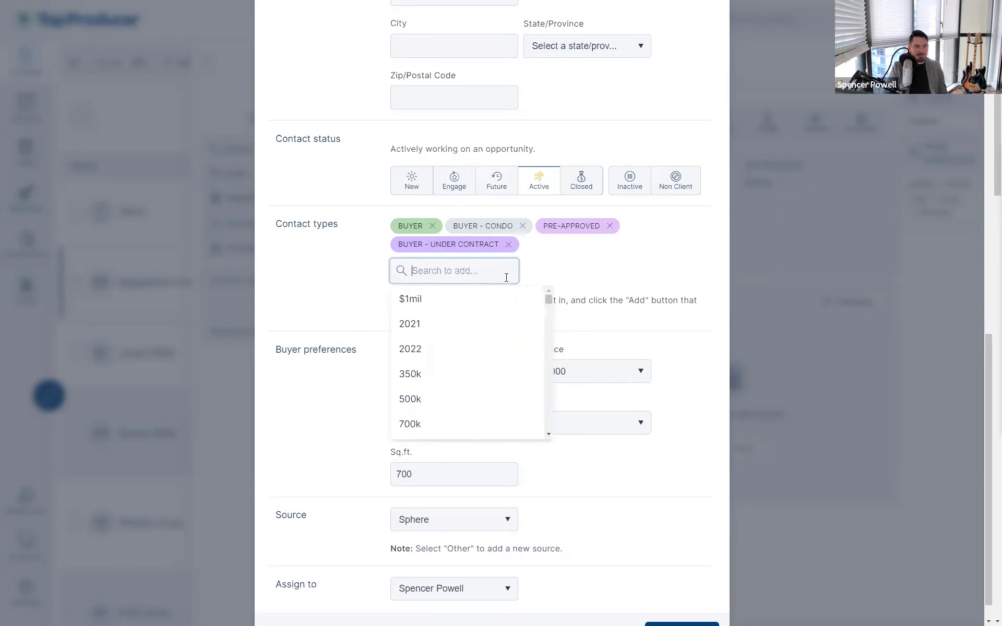
{"action": "left_click", "coordinate": [569, 278]}
{"action": "scroll", "coordinate": [566, 304], "scroll_direction": "down", "scroll_amount": 1}
{"action": "left_click", "coordinate": [688, 613]}
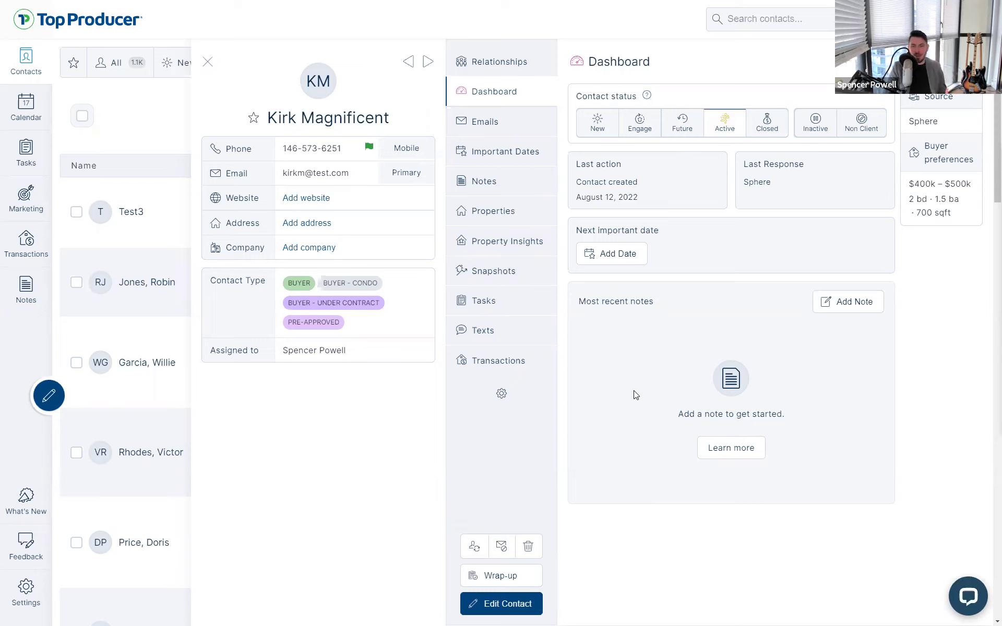
Start a call wrap-up, keep the status Active, and note that the contract is signed
{"action": "left_click", "coordinate": [512, 582]}
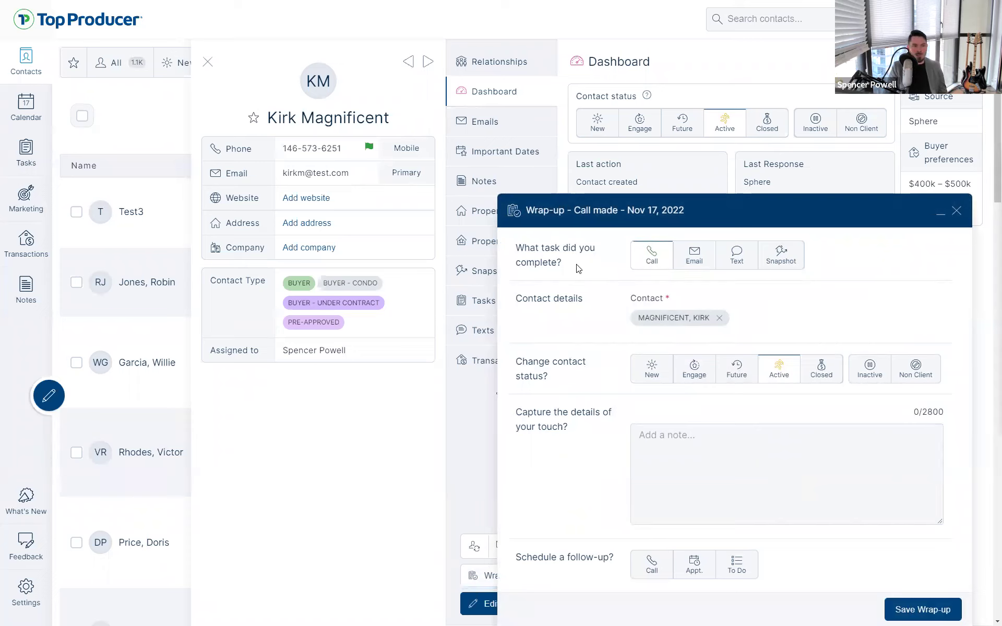
{"action": "triple_click", "coordinate": [543, 255]}
{"action": "left_click", "coordinate": [517, 245]}
{"action": "left_click", "coordinate": [654, 265]}
{"action": "left_click", "coordinate": [778, 368]}
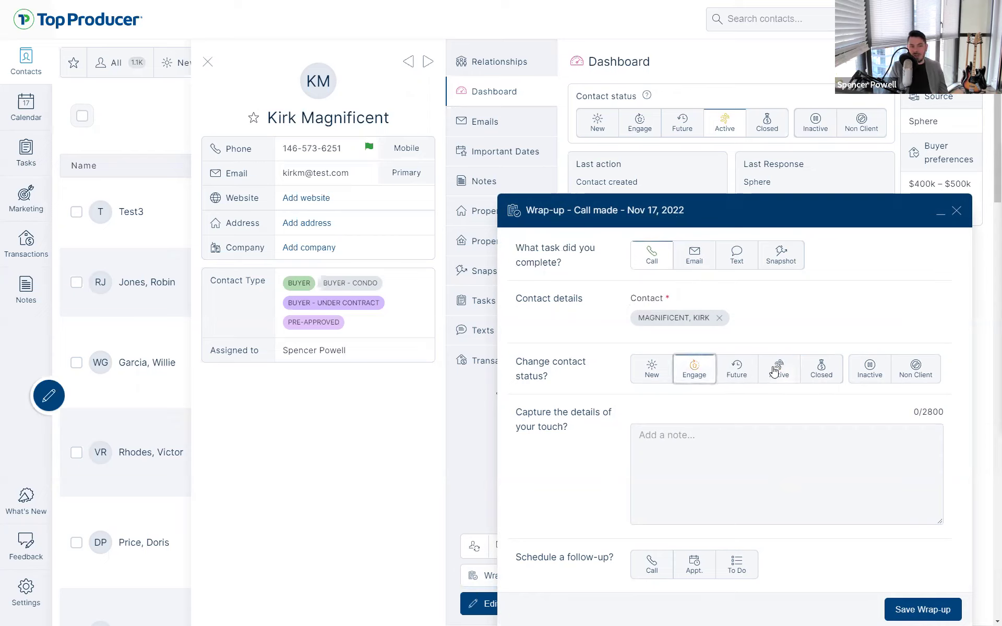
{"action": "left_click", "coordinate": [688, 375]}
{"action": "left_click", "coordinate": [763, 372]}
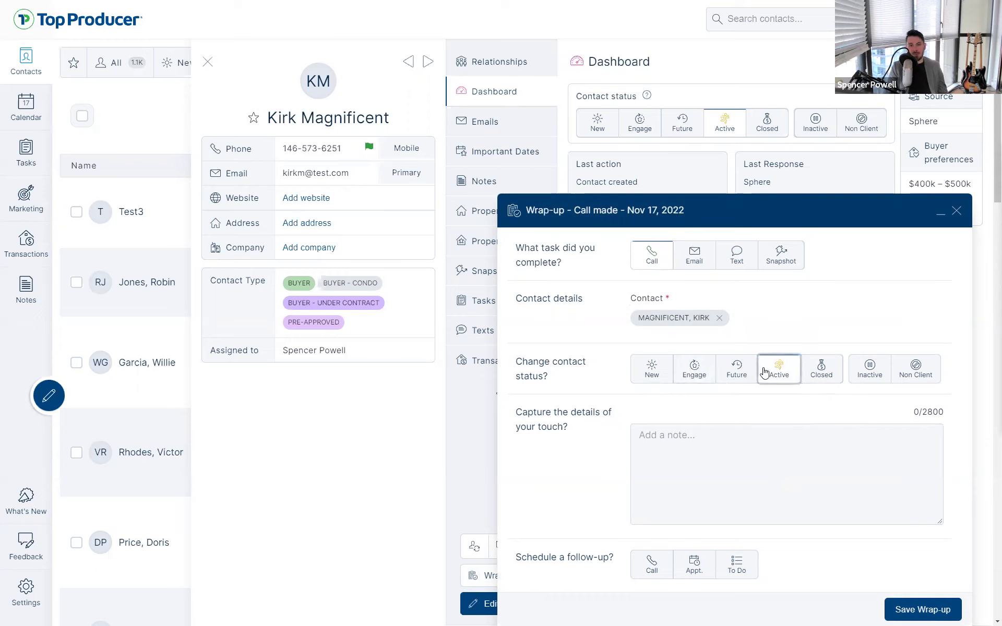
{"action": "left_click", "coordinate": [807, 376]}
{"action": "left_click", "coordinate": [775, 376]}
{"action": "left_click", "coordinate": [727, 463]}
{"action": "type", "text": "s"}
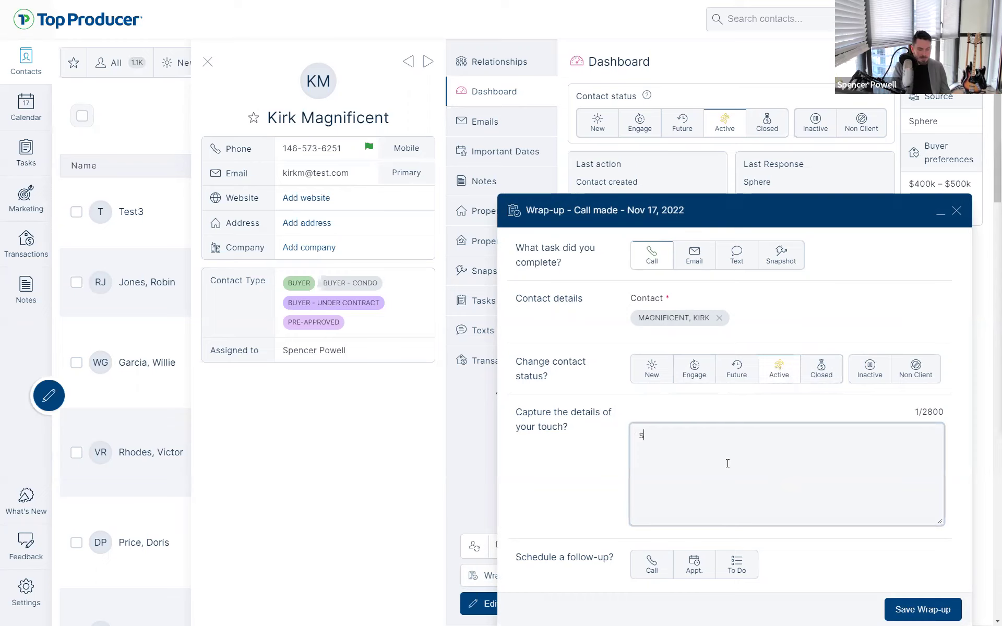
{"action": "type", "text": "poke with Kirk, he's good to go - "}
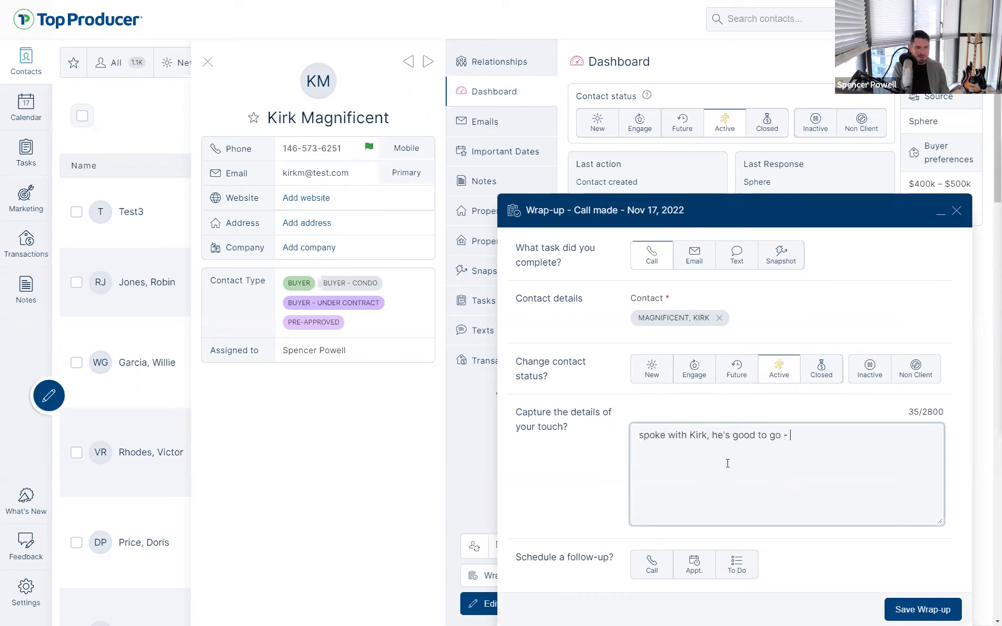
{"action": "type", "text": "signed contract and we'll talk more tomorrow"}
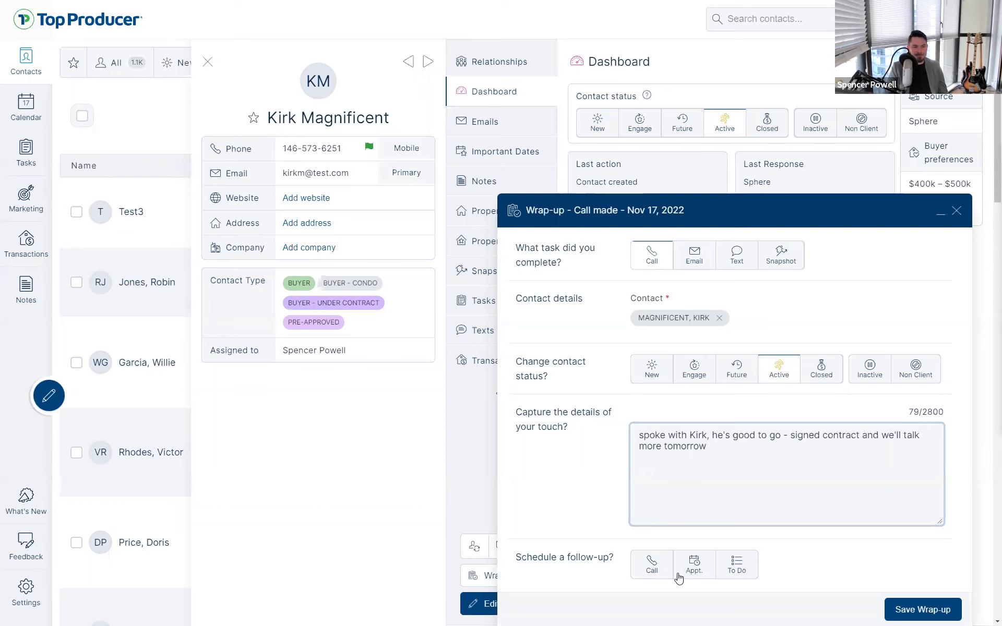
Schedule a follow-up call 'Follow-up on signed contract' for November 18, 2022, and save the wrap-up
{"action": "left_click", "coordinate": [652, 574]}
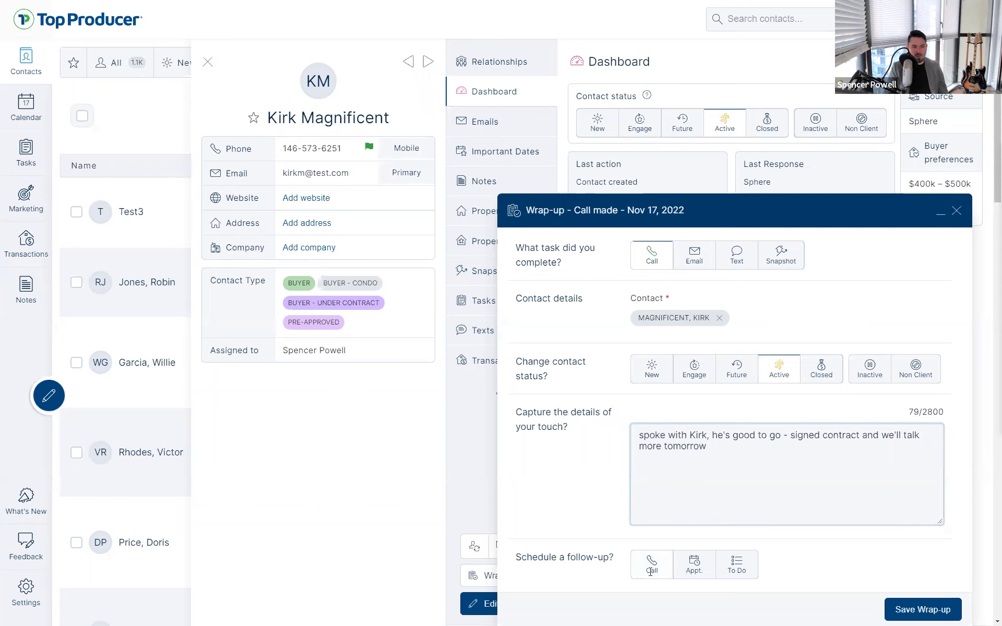
{"action": "left_click", "coordinate": [698, 435]}
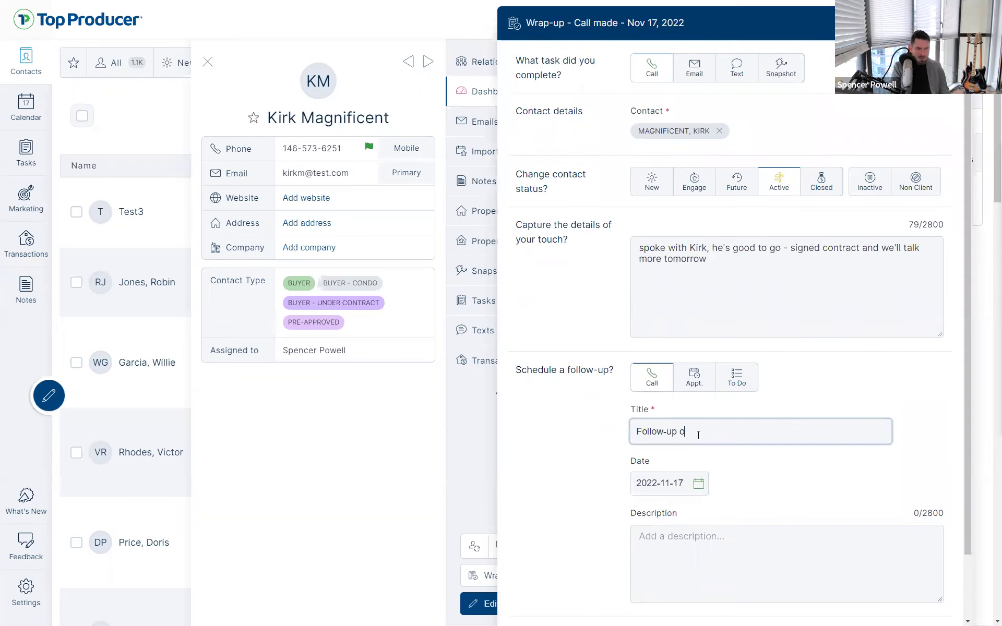
{"action": "type", "text": "on signed contract"}
{"action": "left_click", "coordinate": [702, 483]}
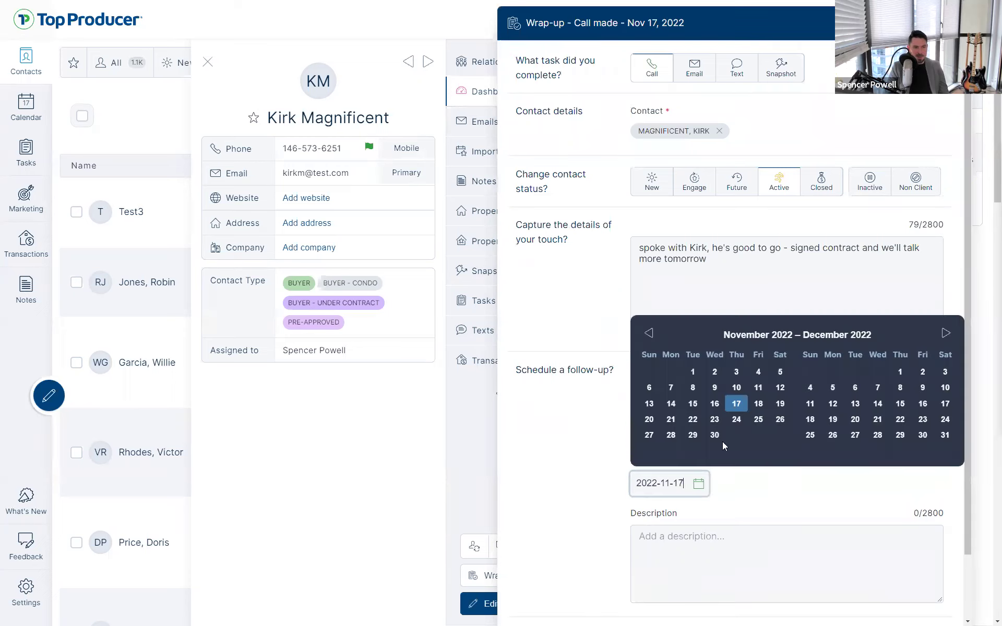
{"action": "left_click", "coordinate": [758, 405]}
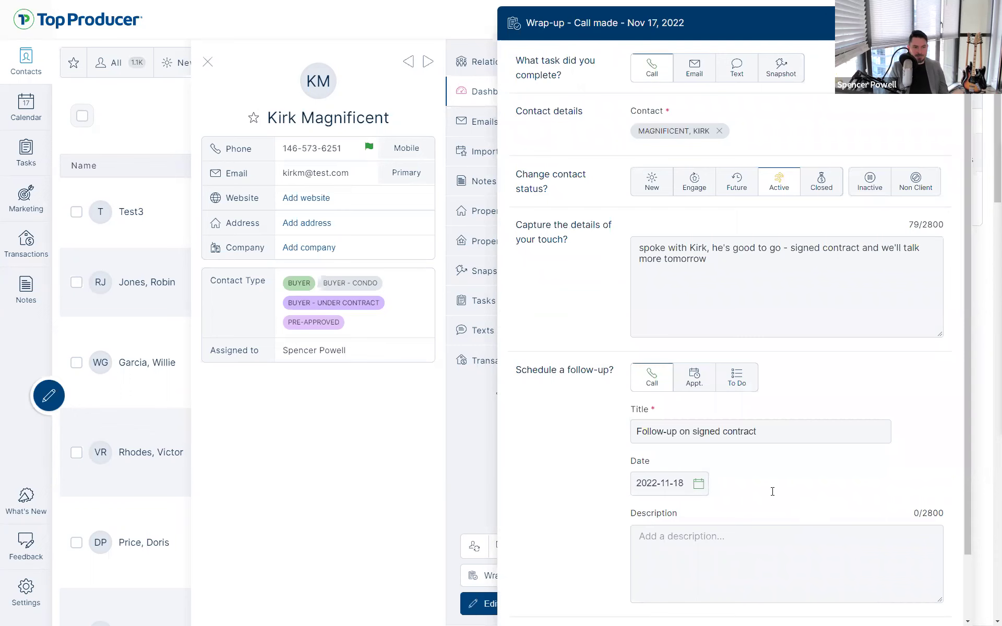
{"action": "scroll", "coordinate": [772, 493], "scroll_direction": "down", "scroll_amount": 2}
{"action": "left_click", "coordinate": [911, 608]}
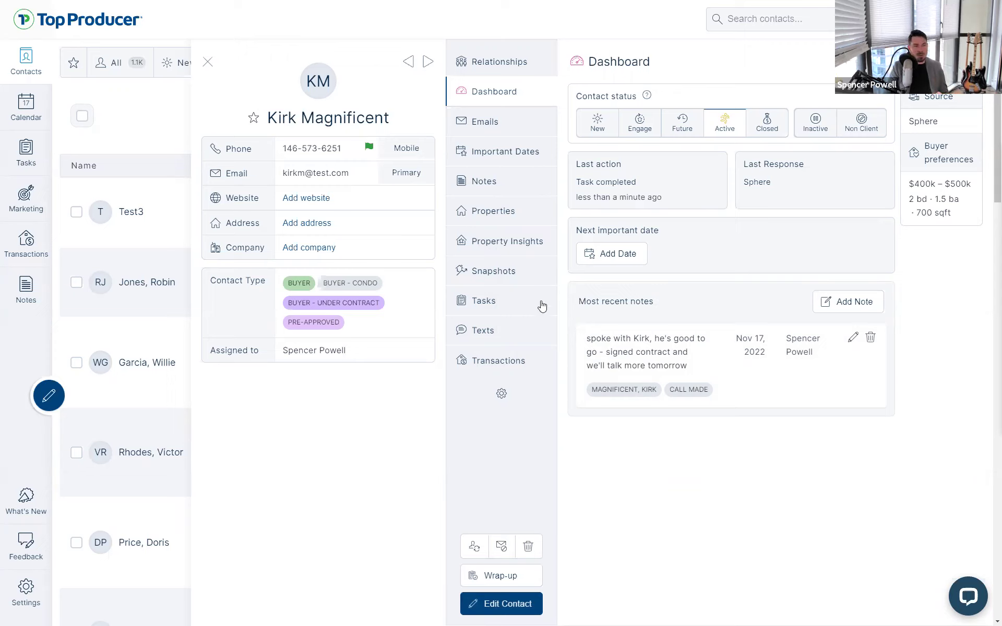
Review the contact's notes and the call note's details
{"action": "left_click", "coordinate": [500, 190]}
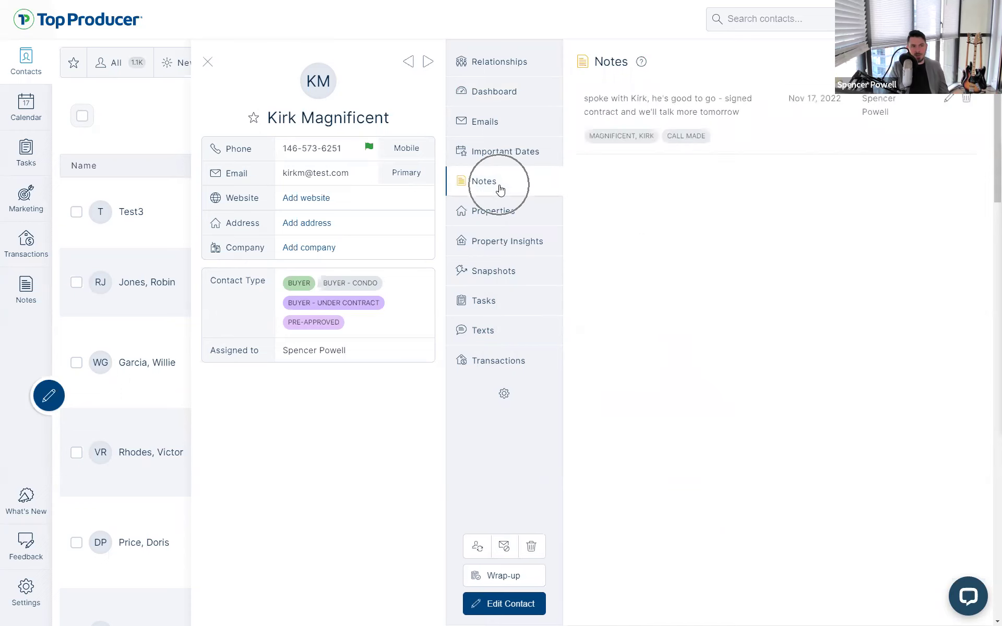
{"action": "left_click", "coordinate": [697, 102]}
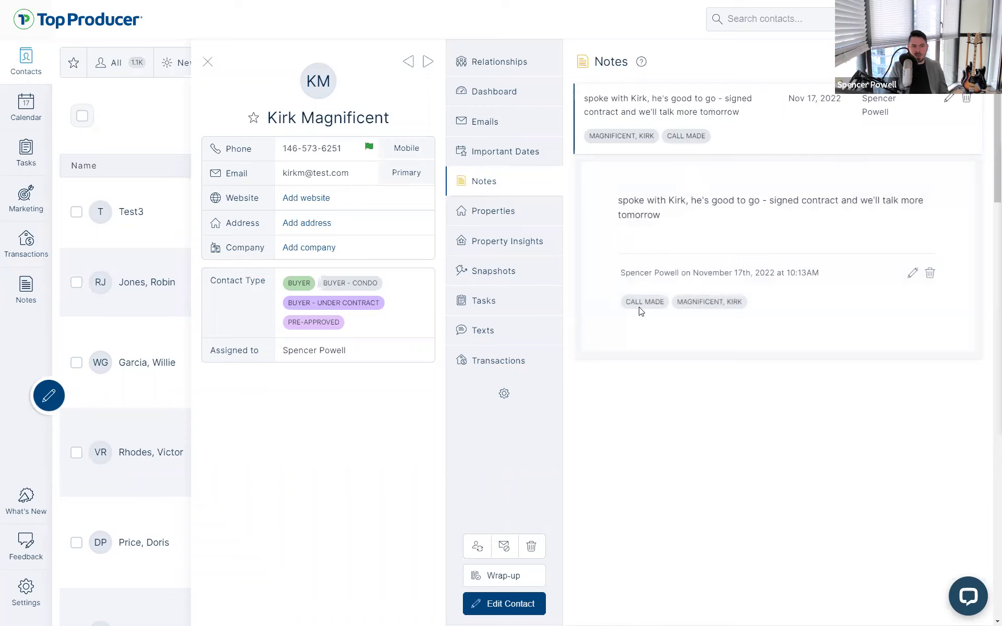
{"action": "left_click", "coordinate": [646, 308]}
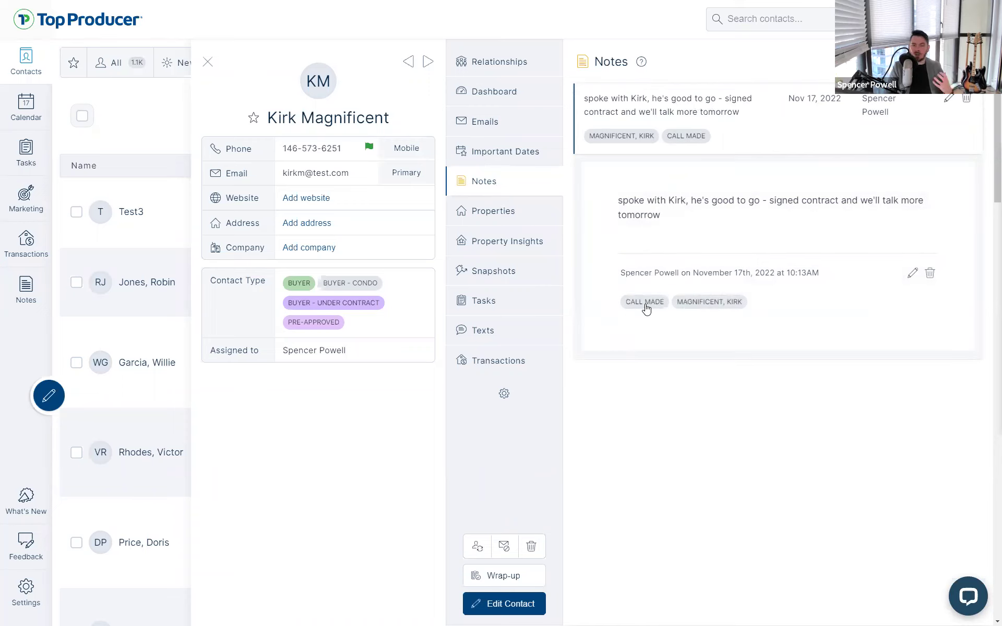
Check completed tasks including Call made, then close the record and list Listing prospect contacts
{"action": "left_click", "coordinate": [489, 307]}
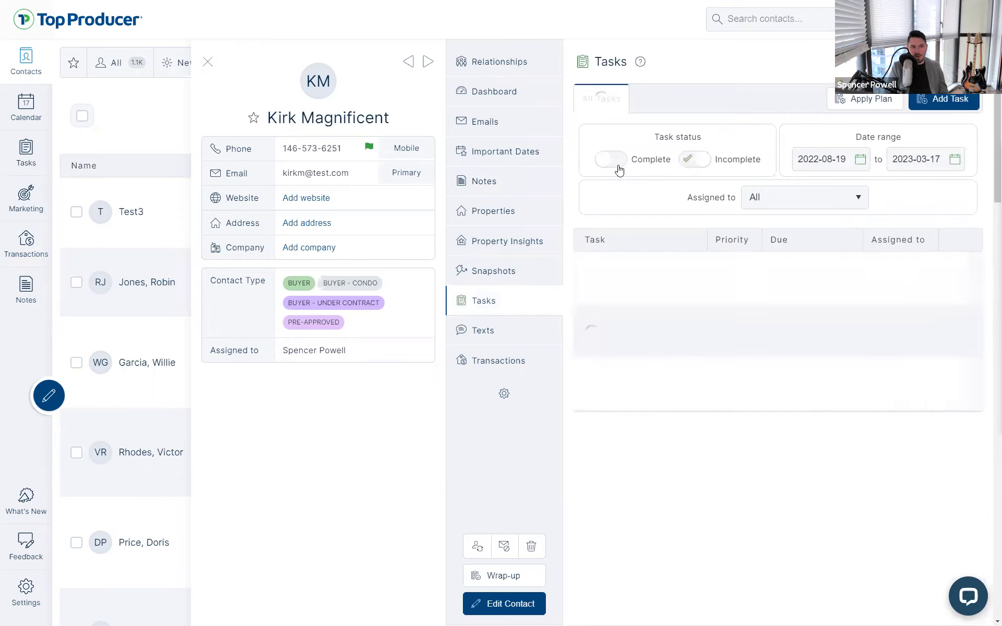
{"action": "left_click", "coordinate": [616, 166]}
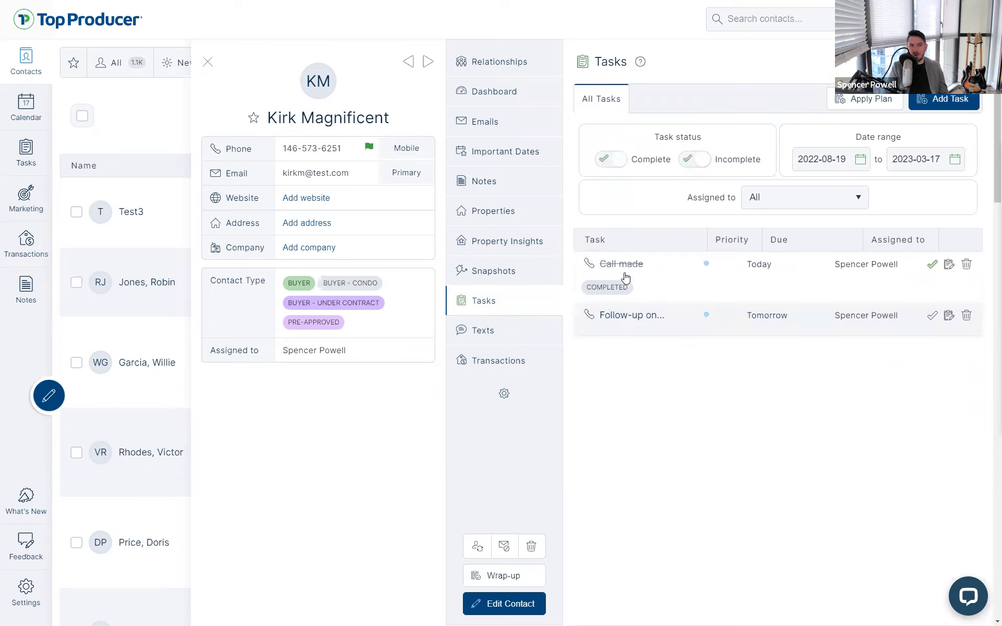
{"action": "left_click", "coordinate": [625, 277]}
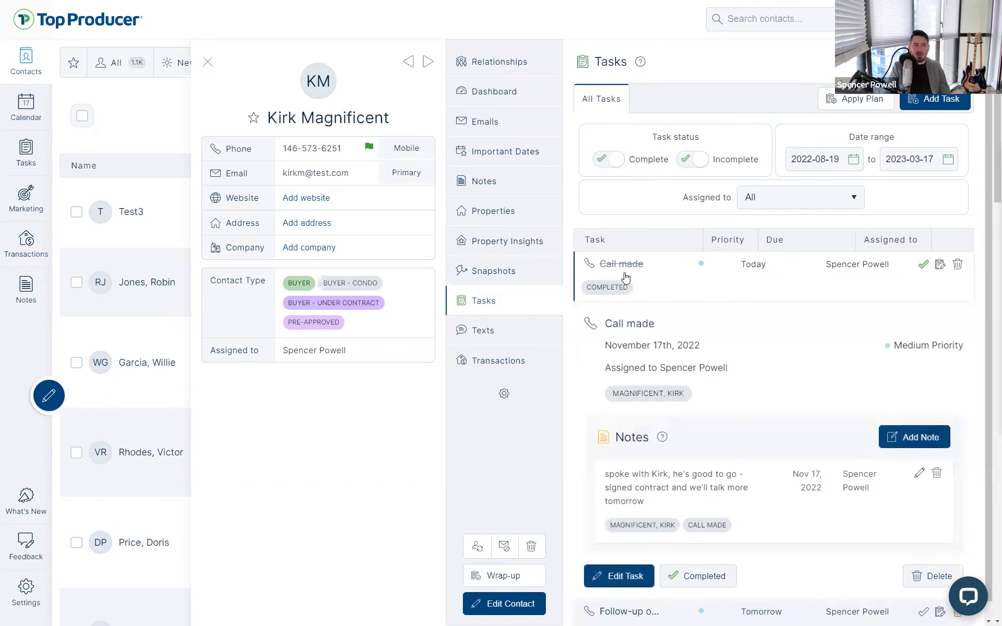
{"action": "left_click", "coordinate": [678, 480]}
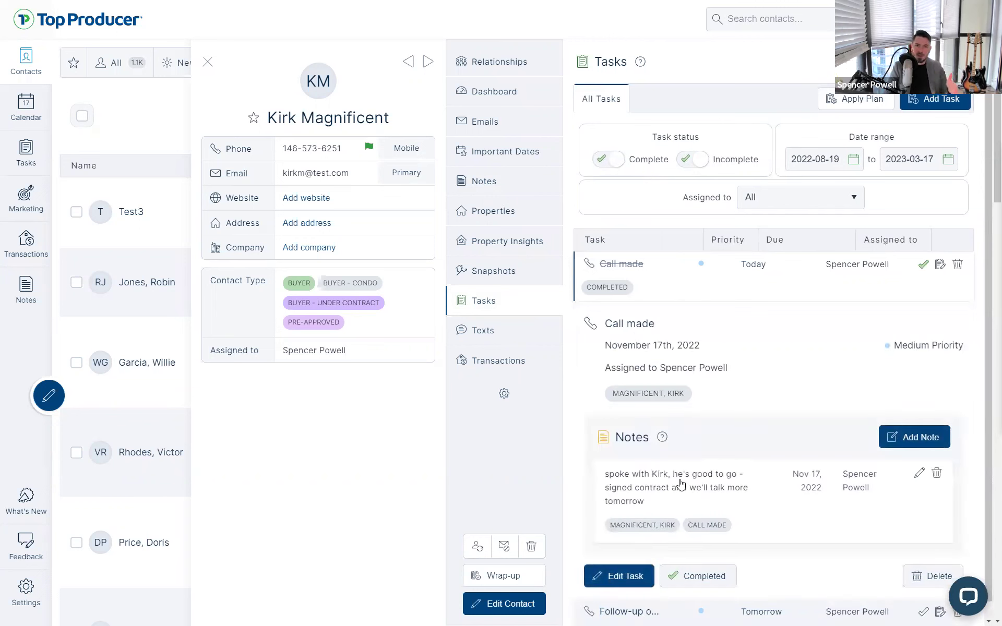
{"action": "left_click", "coordinate": [207, 62]}
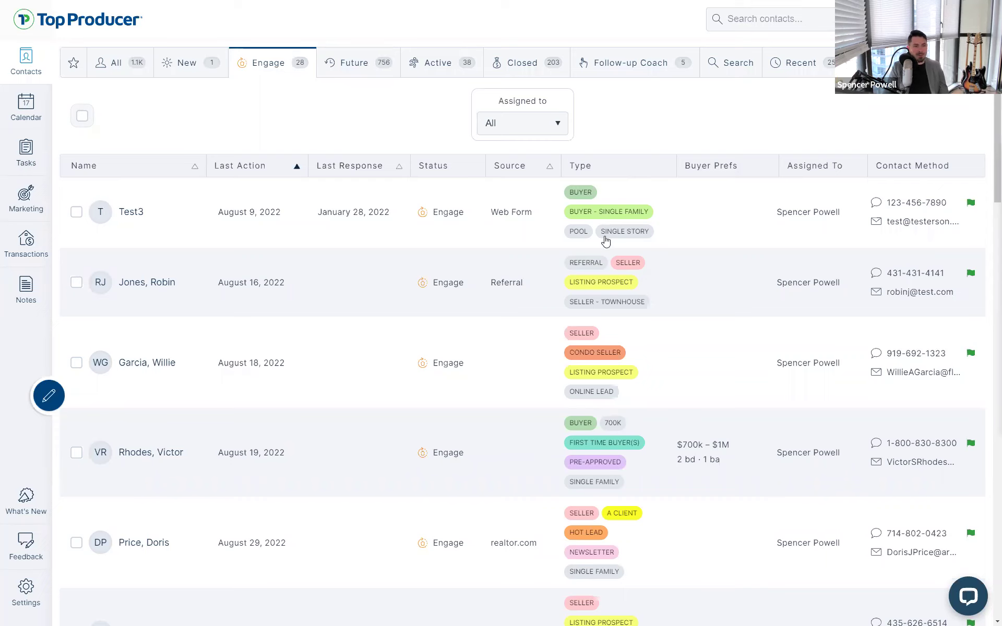
{"action": "left_click", "coordinate": [576, 287]}
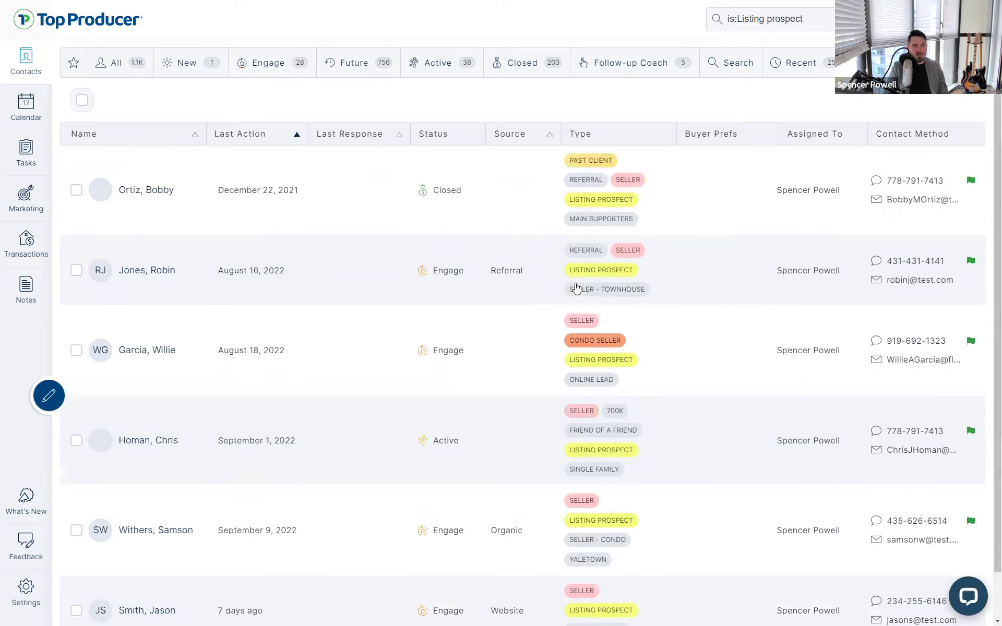
Search 'is:past client' to list the 211 Past Client contacts, then clear the search box
{"action": "left_click", "coordinate": [800, 18]}
{"action": "key", "text": "BackSpace"}
{"action": "left_click", "coordinate": [577, 11]}
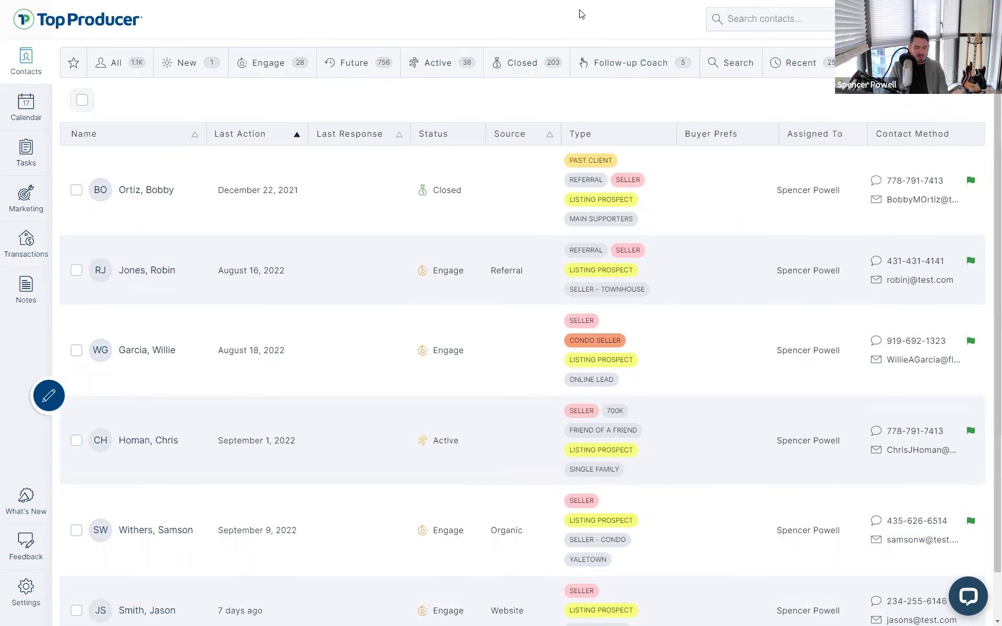
{"action": "key", "text": "F11"}
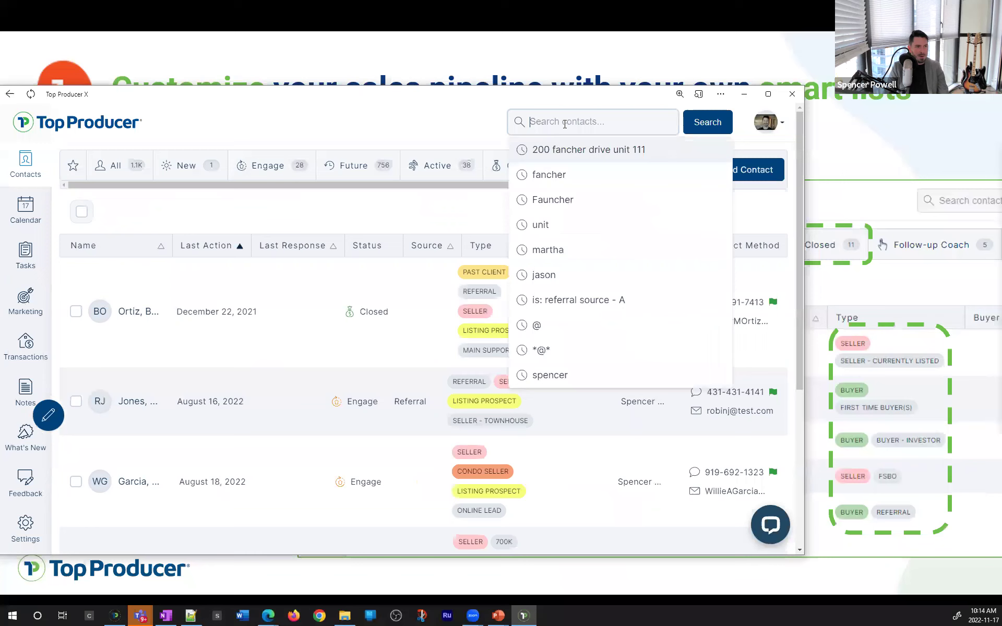
{"action": "type", "text": "is:past client"}
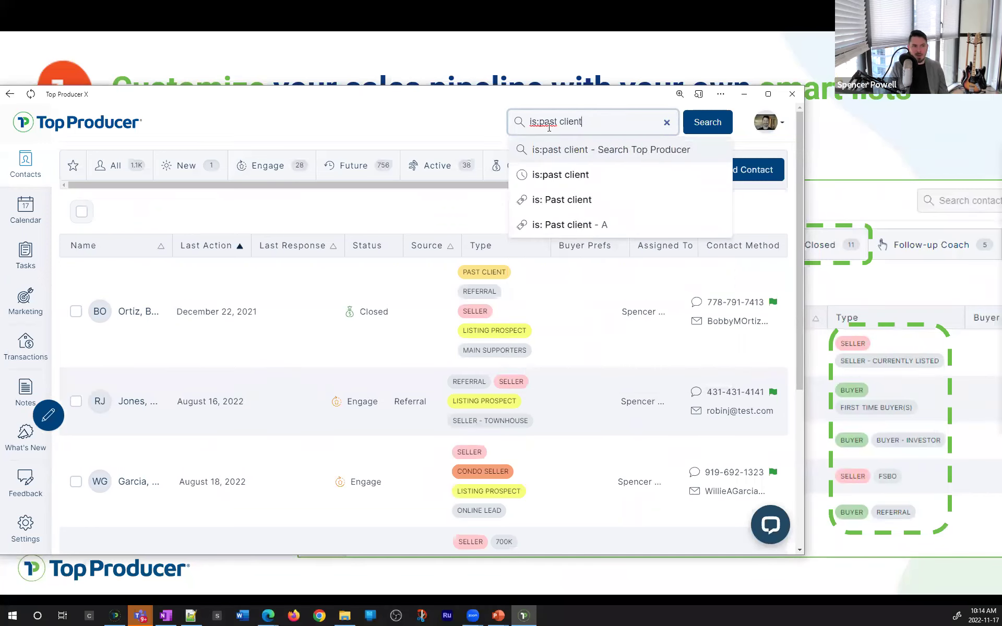
{"action": "left_click_drag", "start_coordinate": [539, 123], "coordinate": [528, 123]}
{"action": "left_click", "coordinate": [552, 124]}
{"action": "left_click", "coordinate": [626, 118]}
{"action": "left_click", "coordinate": [562, 201]}
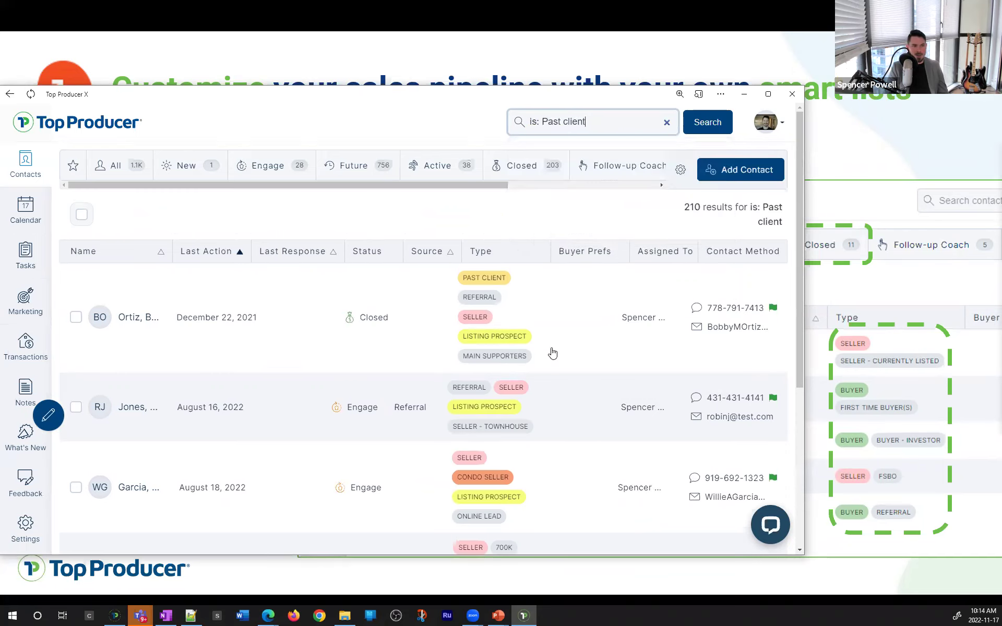
{"action": "left_click_drag", "start_coordinate": [682, 210], "coordinate": [706, 208]}
{"action": "left_click", "coordinate": [705, 208]}
{"action": "left_click", "coordinate": [667, 123]}
{"action": "left_click", "coordinate": [405, 125]}
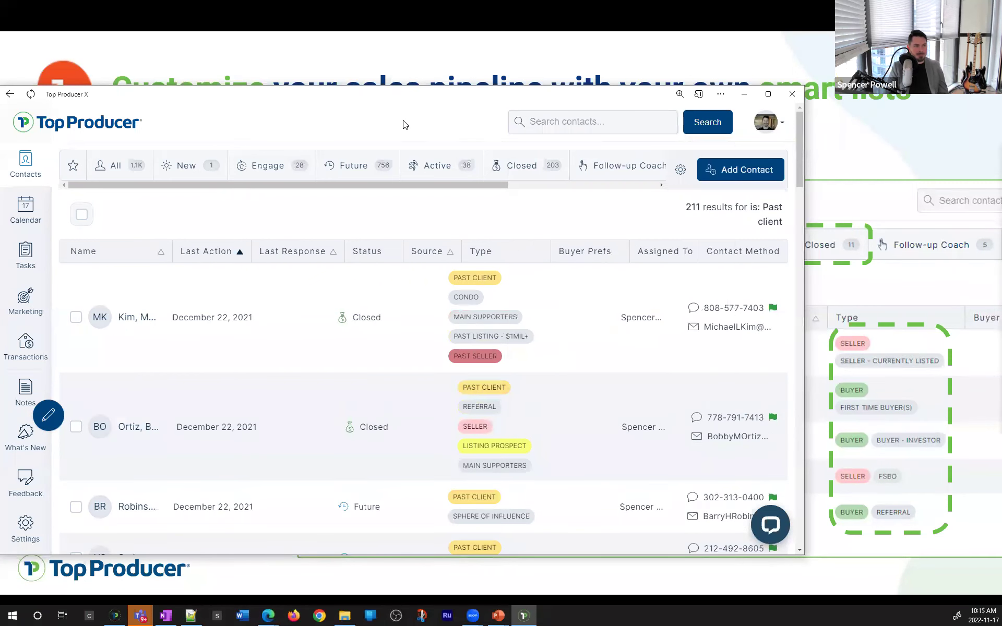
Show the 38 Active contacts, resize the window to full height, and open the tab settings gear
{"action": "left_click", "coordinate": [445, 170]}
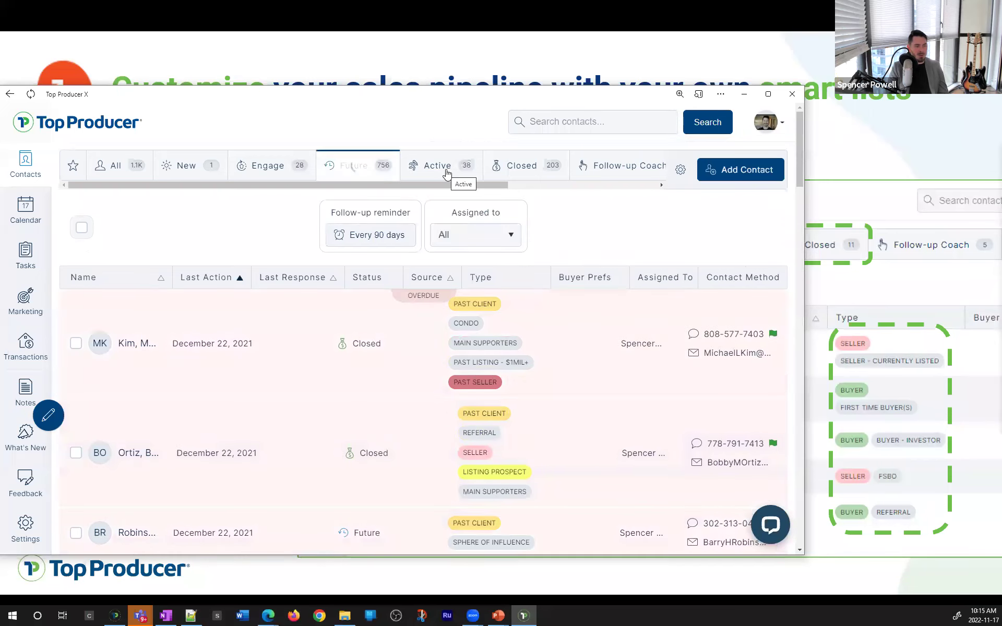
{"action": "left_click", "coordinate": [768, 94]}
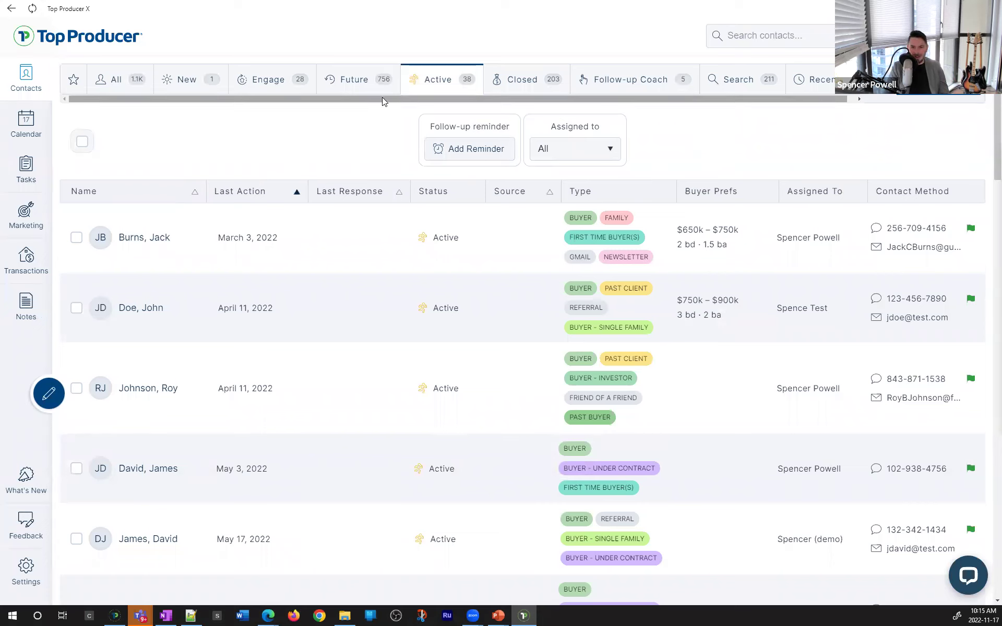
{"action": "left_click_drag", "start_coordinate": [382, 100], "coordinate": [799, 148]}
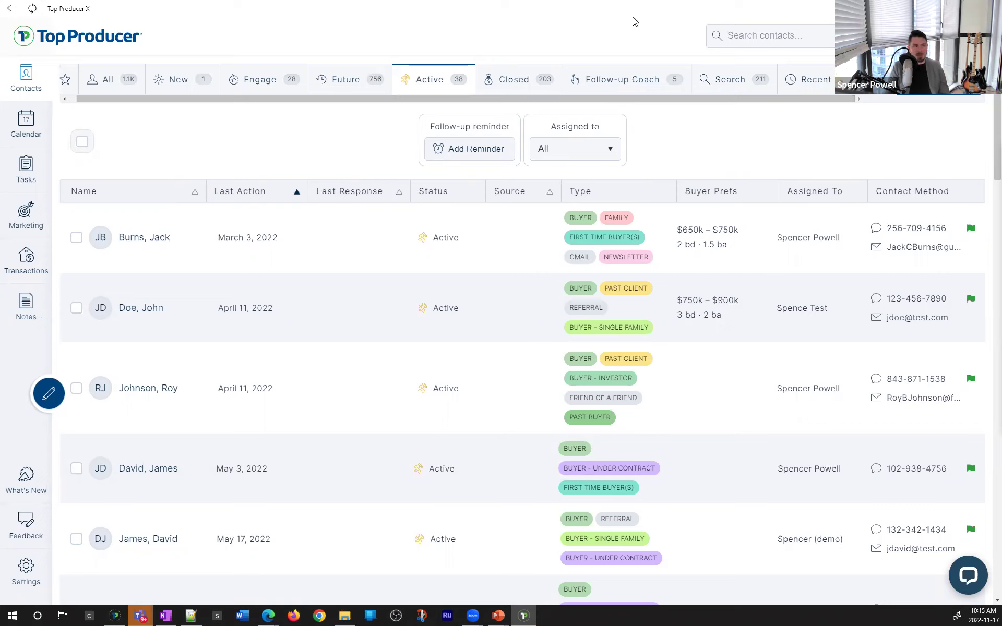
{"action": "left_click_drag", "start_coordinate": [633, 17], "coordinate": [471, 148]}
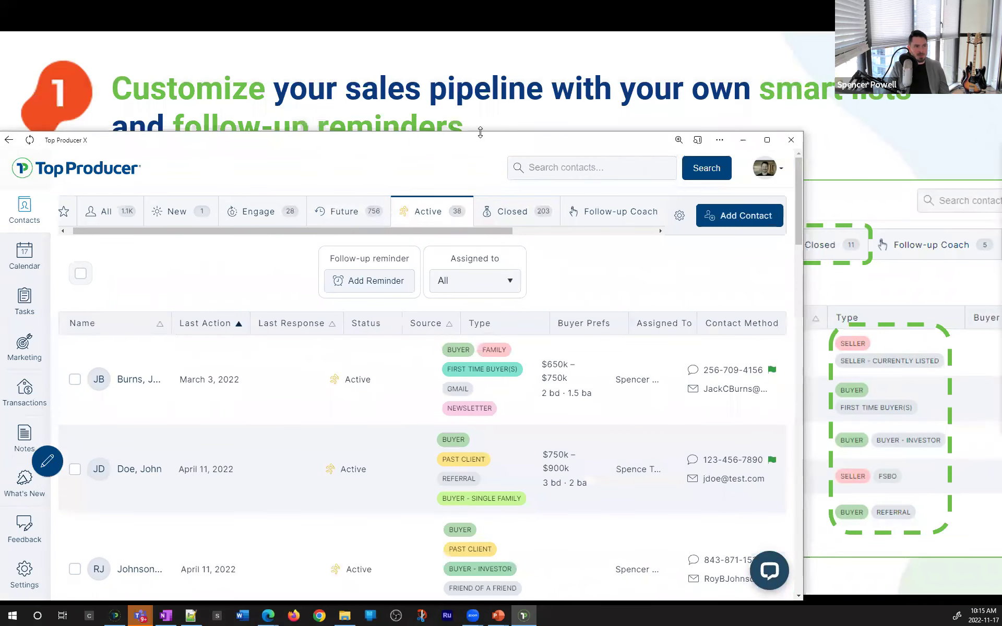
{"action": "double_click", "coordinate": [480, 132]}
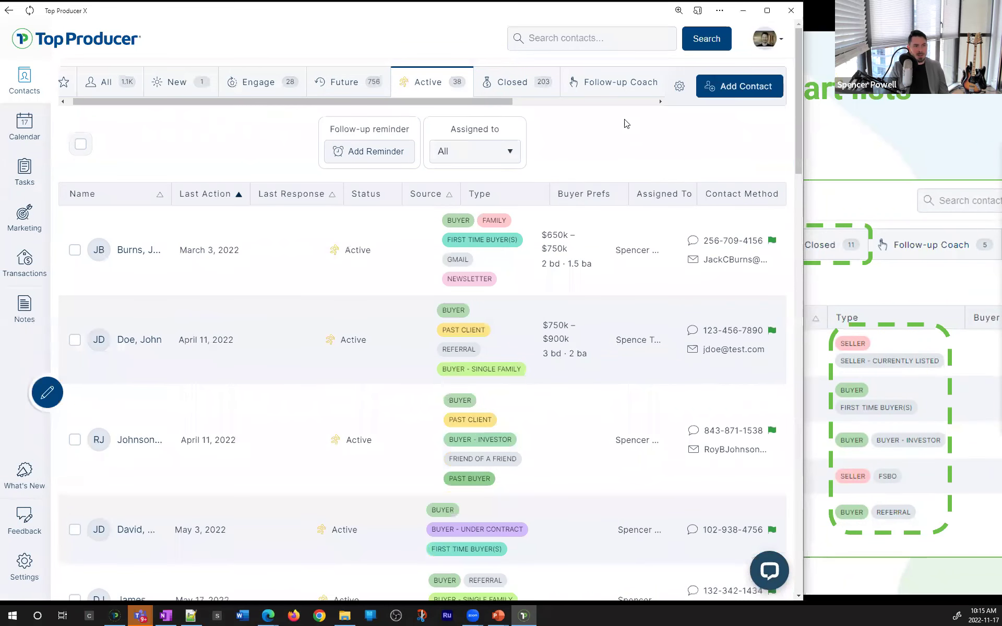
{"action": "left_click_drag", "start_coordinate": [508, 102], "coordinate": [624, 99]}
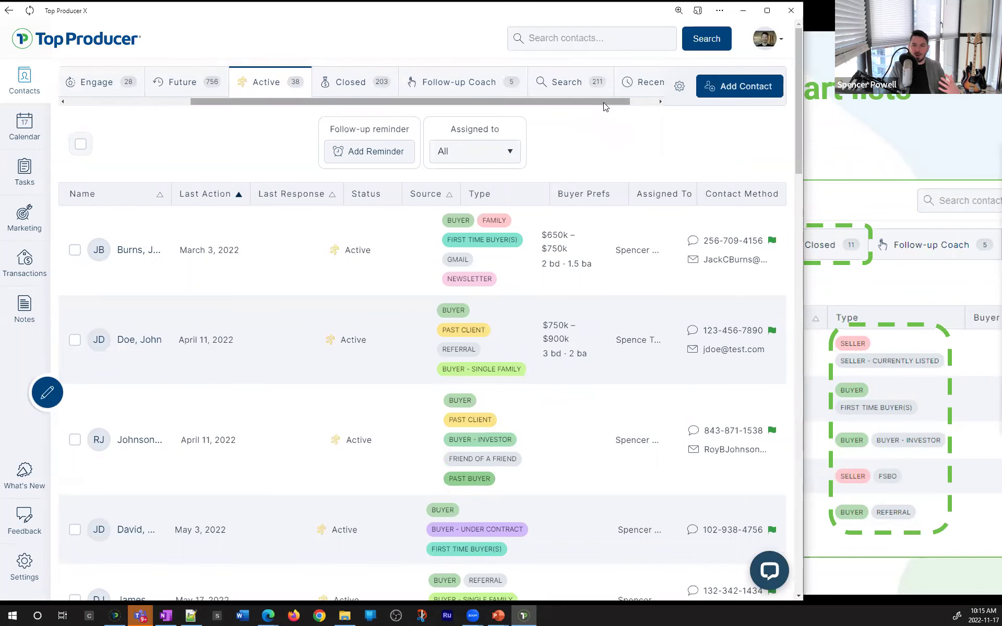
{"action": "left_click", "coordinate": [681, 87]}
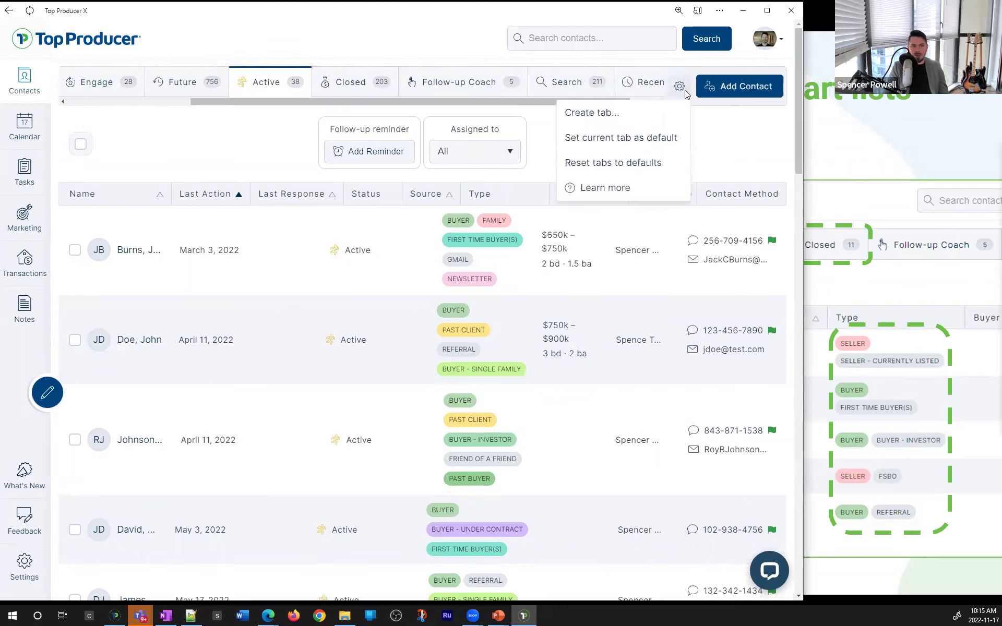
Create a 'Listed' contact tab filtered to the SELLER - CURRENTLY LISTED contact type
{"action": "left_click", "coordinate": [651, 112]}
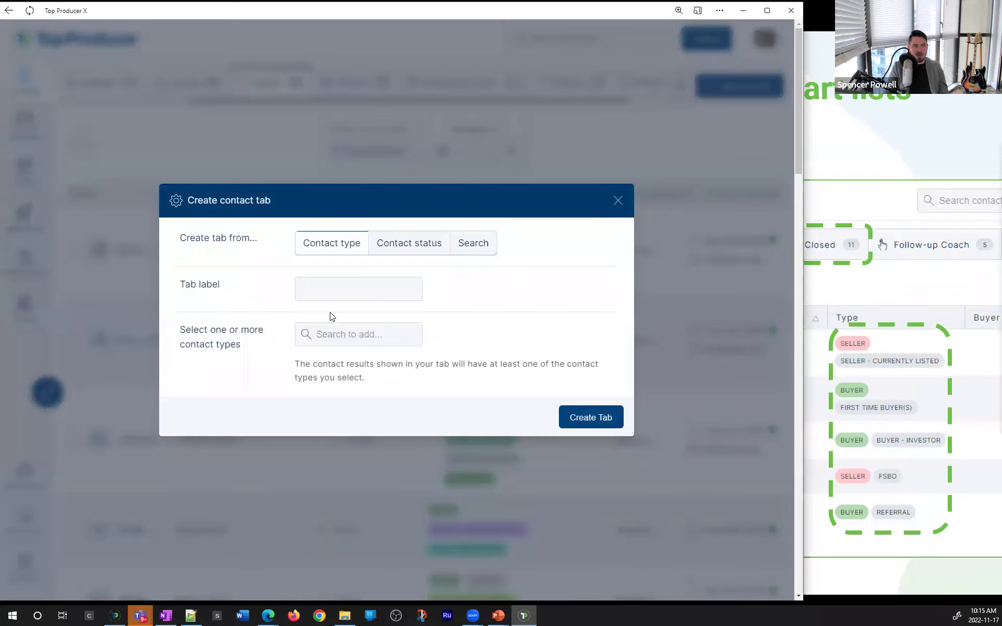
{"action": "left_click", "coordinate": [343, 288]}
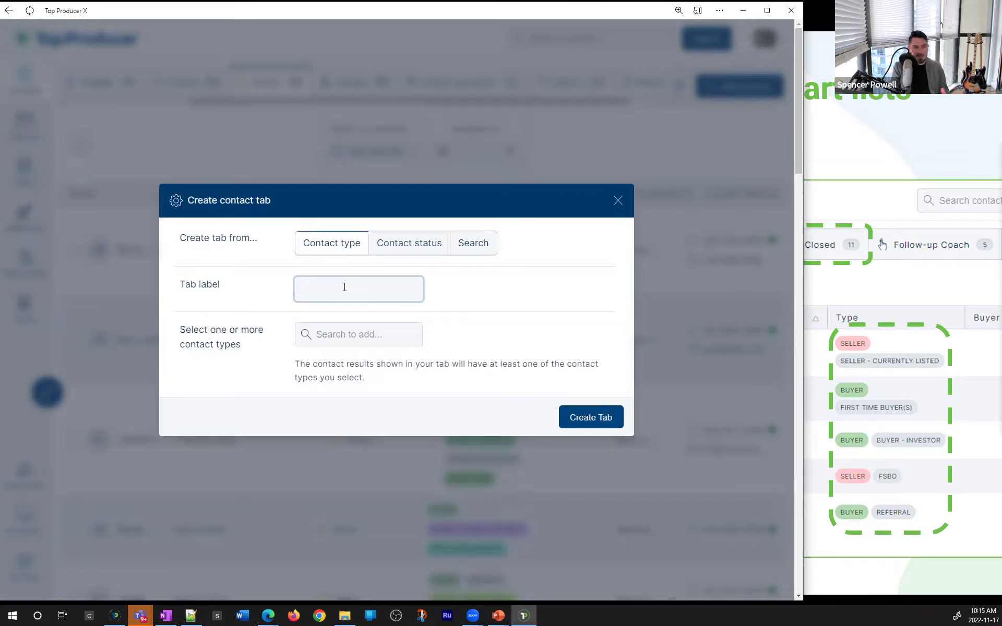
{"action": "type", "text": "Listed"}
{"action": "left_click", "coordinate": [359, 335]}
{"action": "left_click", "coordinate": [358, 360]}
{"action": "left_click", "coordinate": [344, 278]}
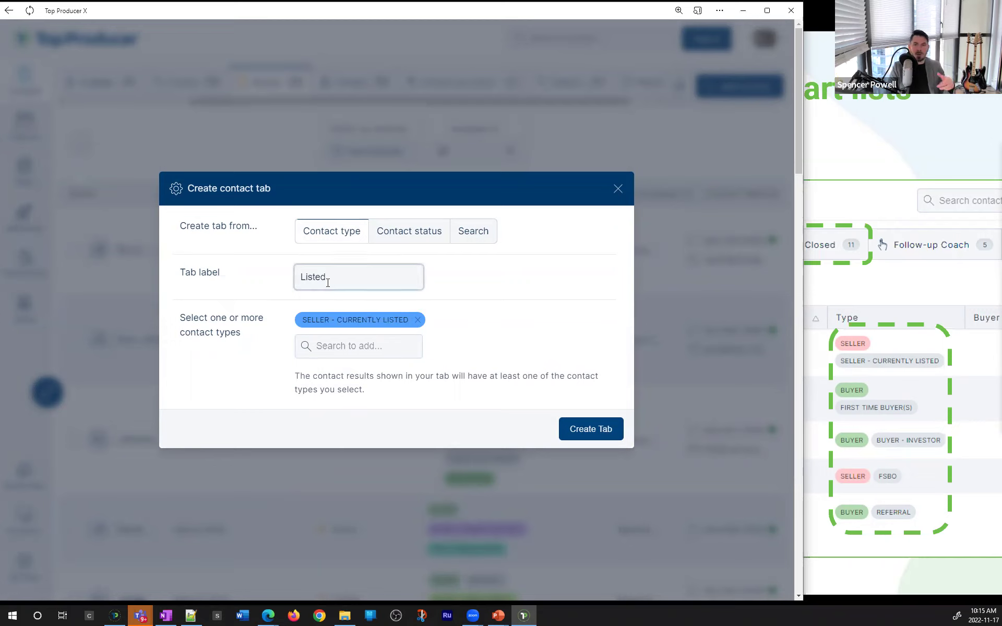
{"action": "left_click", "coordinate": [593, 427]}
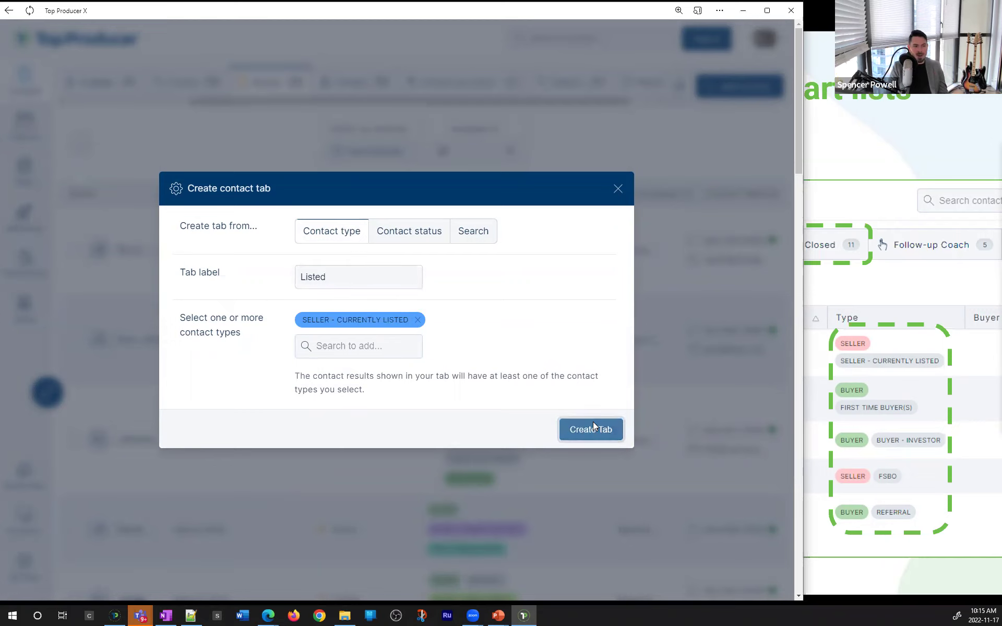
{"action": "left_click", "coordinate": [767, 11]}
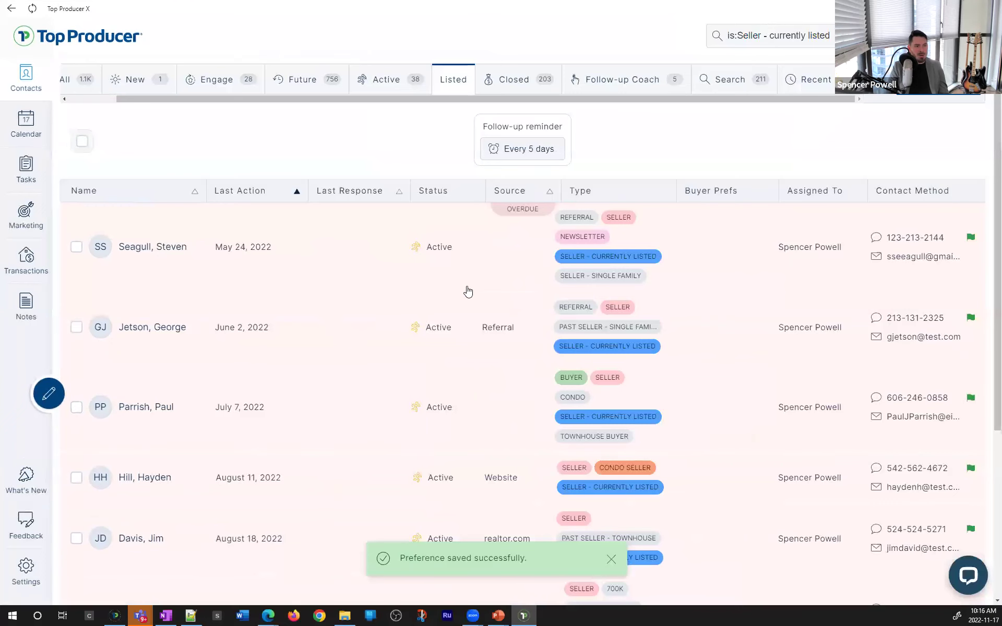
{"action": "scroll", "coordinate": [409, 222], "scroll_direction": "down", "scroll_amount": 5}
{"action": "scroll", "coordinate": [430, 454], "scroll_direction": "up", "scroll_amount": 5}
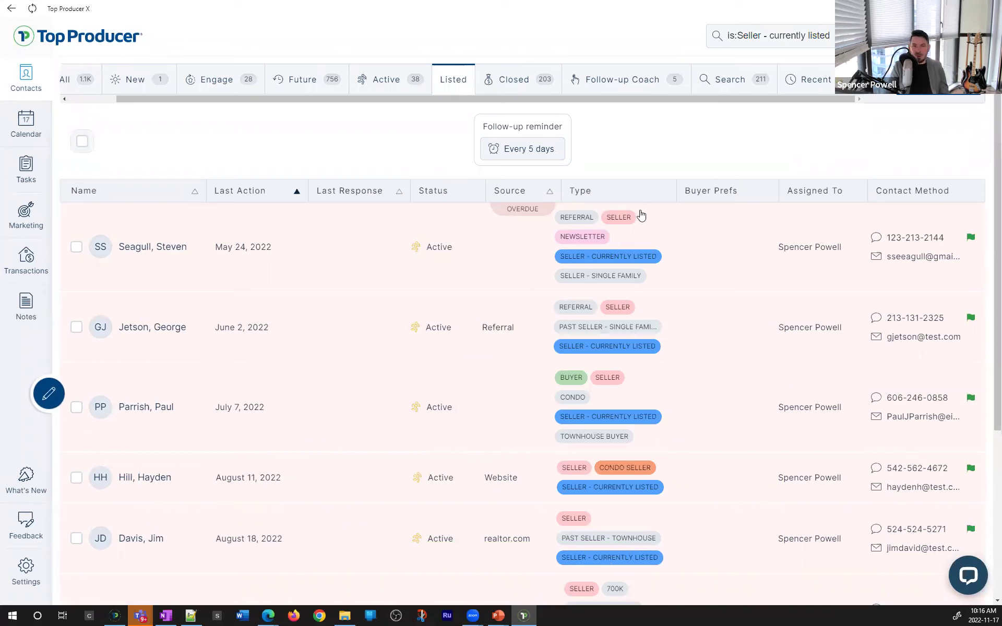
{"action": "left_click", "coordinate": [608, 261]}
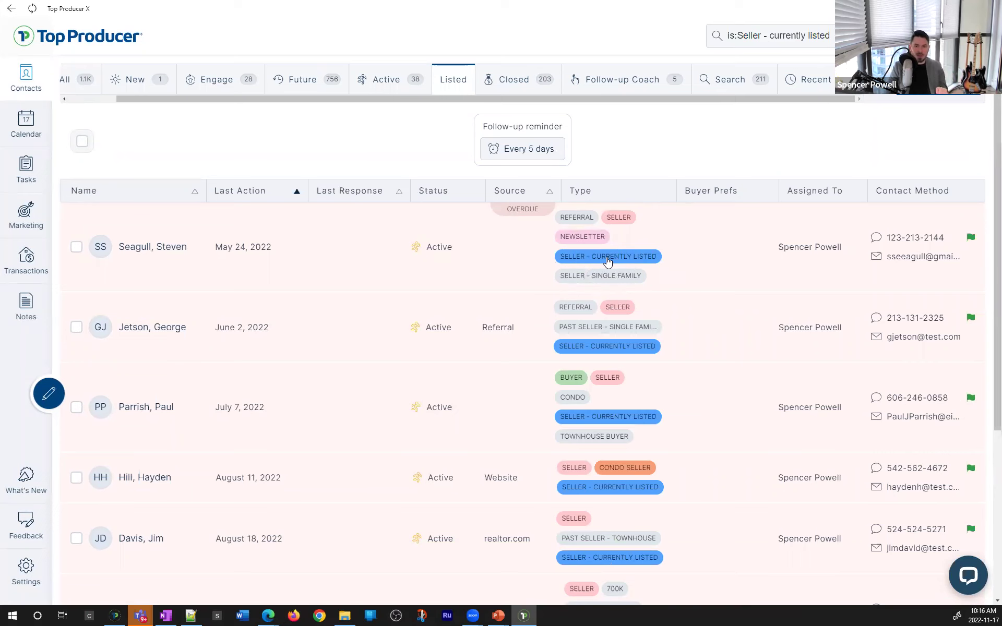
{"action": "left_click", "coordinate": [405, 92]}
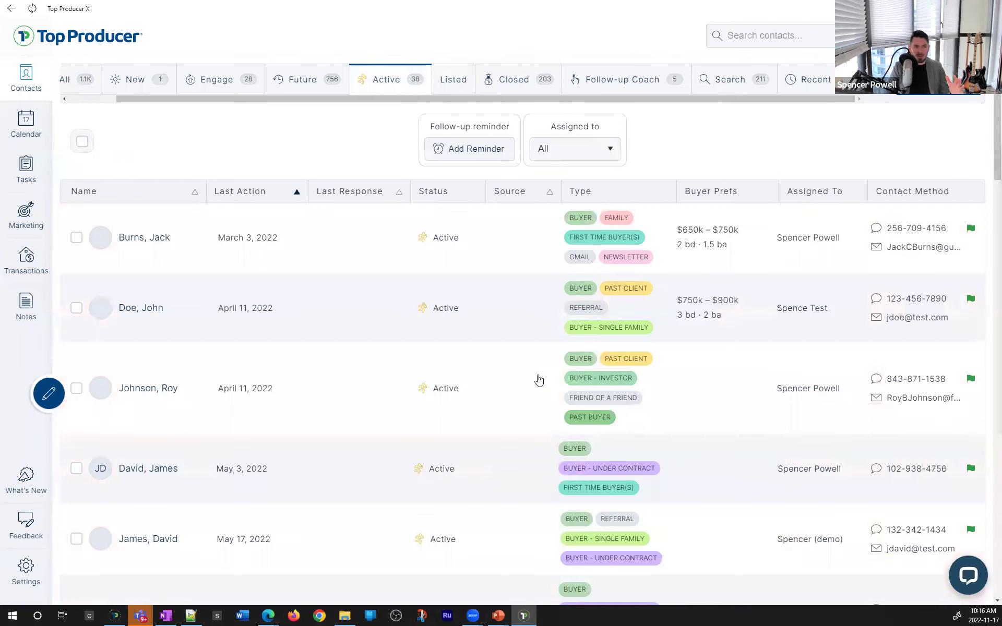
{"action": "scroll", "coordinate": [538, 381], "scroll_direction": "down", "scroll_amount": 10}
{"action": "scroll", "coordinate": [474, 199], "scroll_direction": "up", "scroll_amount": 10}
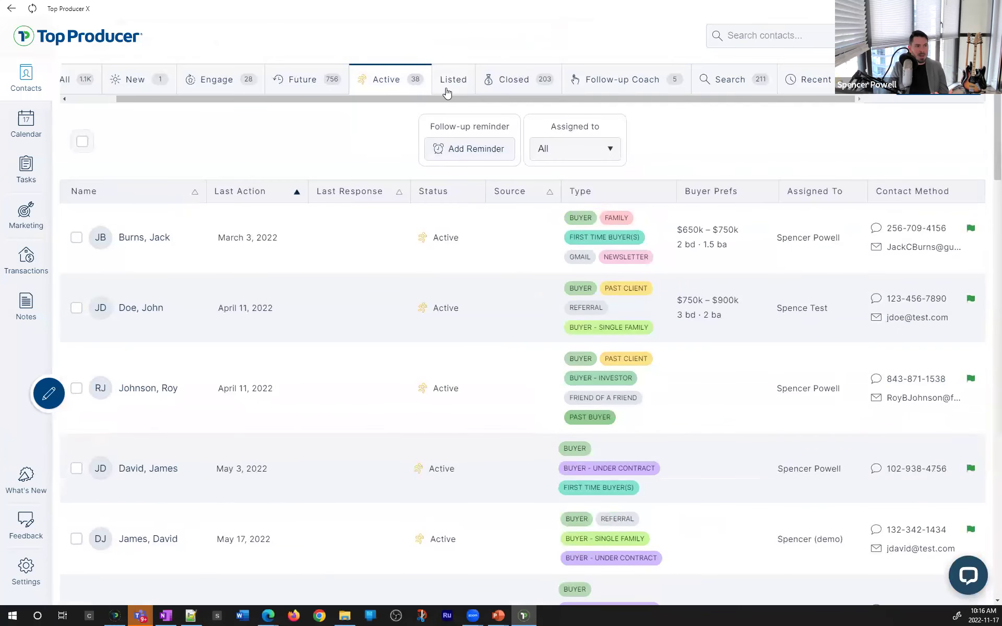
{"action": "left_click", "coordinate": [447, 84]}
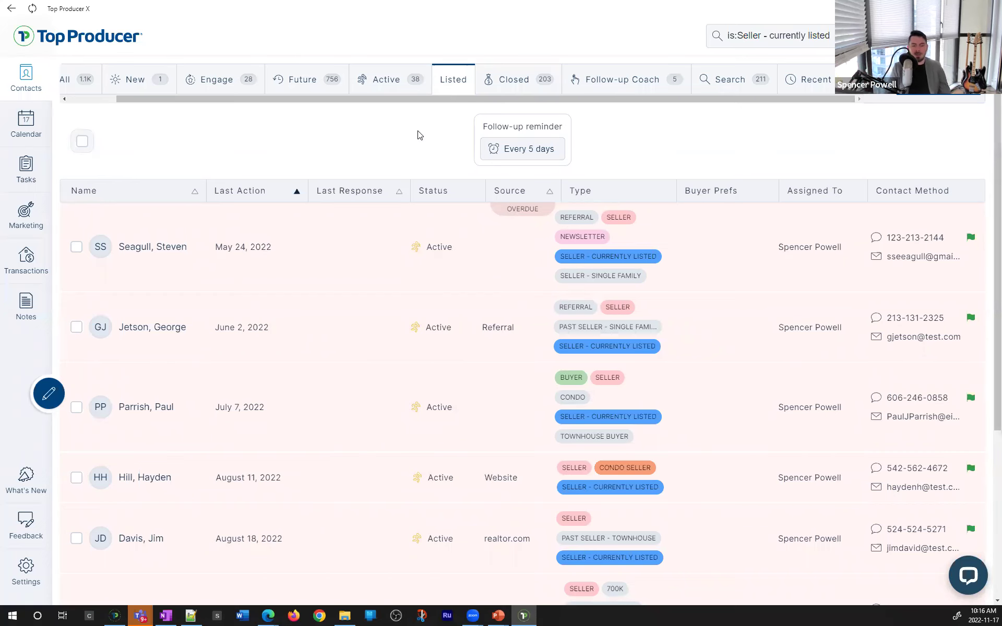
{"action": "scroll", "coordinate": [584, 247], "scroll_direction": "down", "scroll_amount": 2}
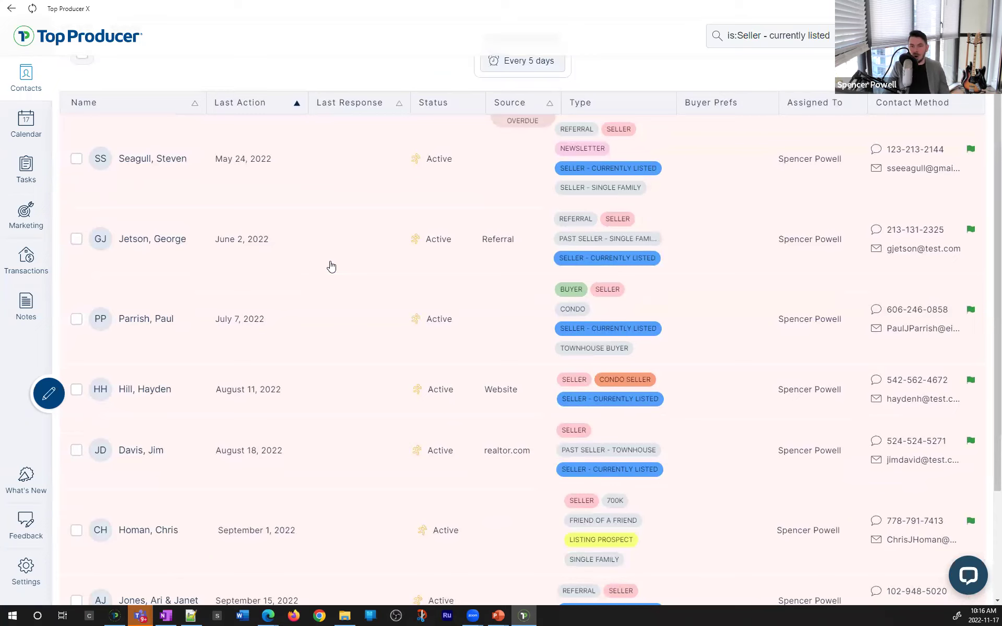
{"action": "scroll", "coordinate": [331, 267], "scroll_direction": "up", "scroll_amount": 2}
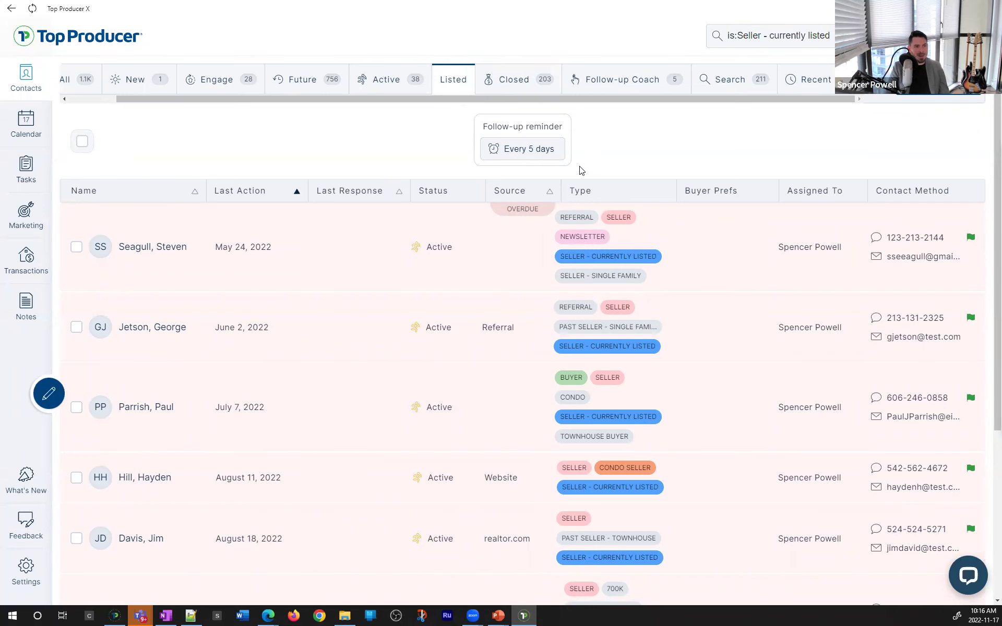
Replace the Listed tab's existing reminder with a 5-day follow-up reminder
{"action": "left_click", "coordinate": [538, 150]}
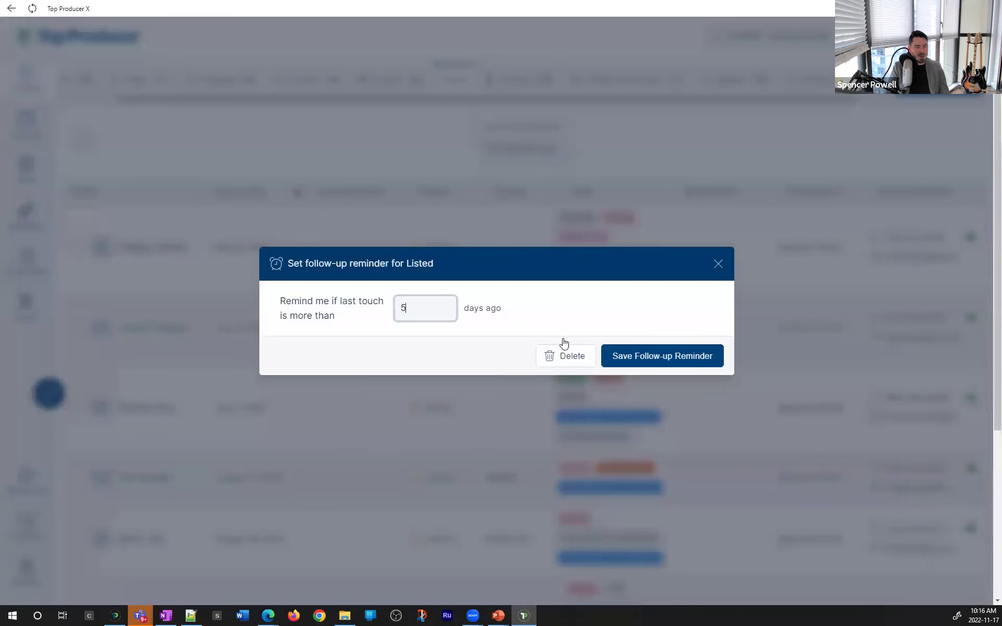
{"action": "left_click", "coordinate": [563, 355]}
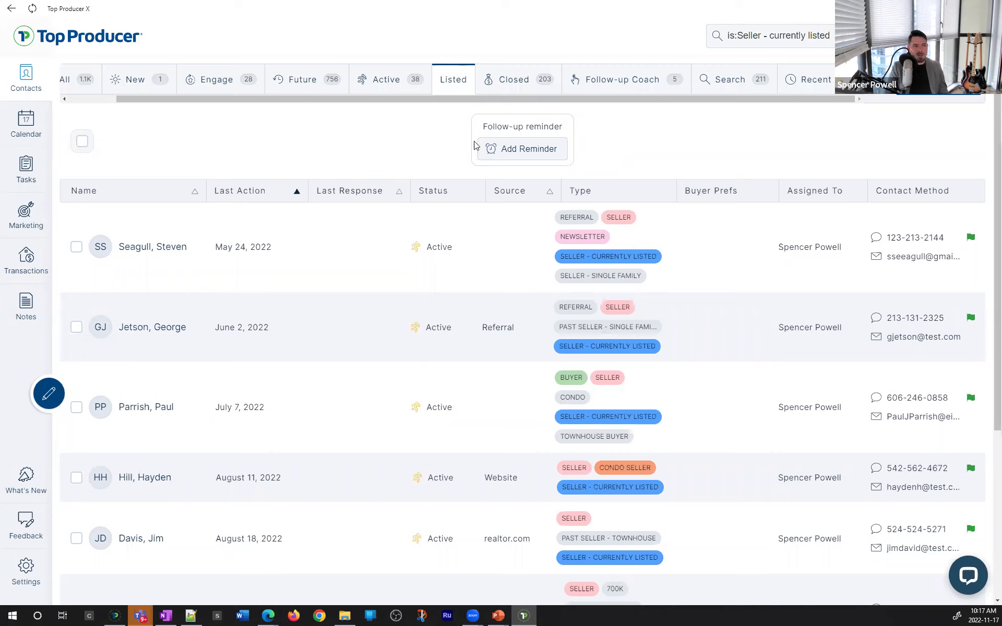
{"action": "left_click", "coordinate": [501, 151]}
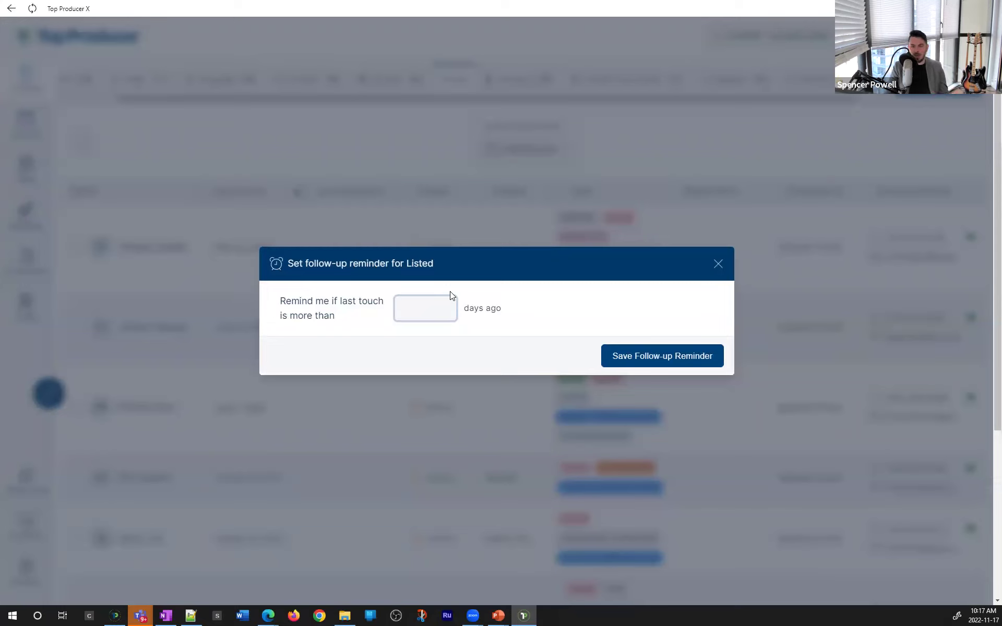
{"action": "type", "text": "5"}
{"action": "left_click", "coordinate": [662, 356]}
{"action": "key", "text": "ctrl"}
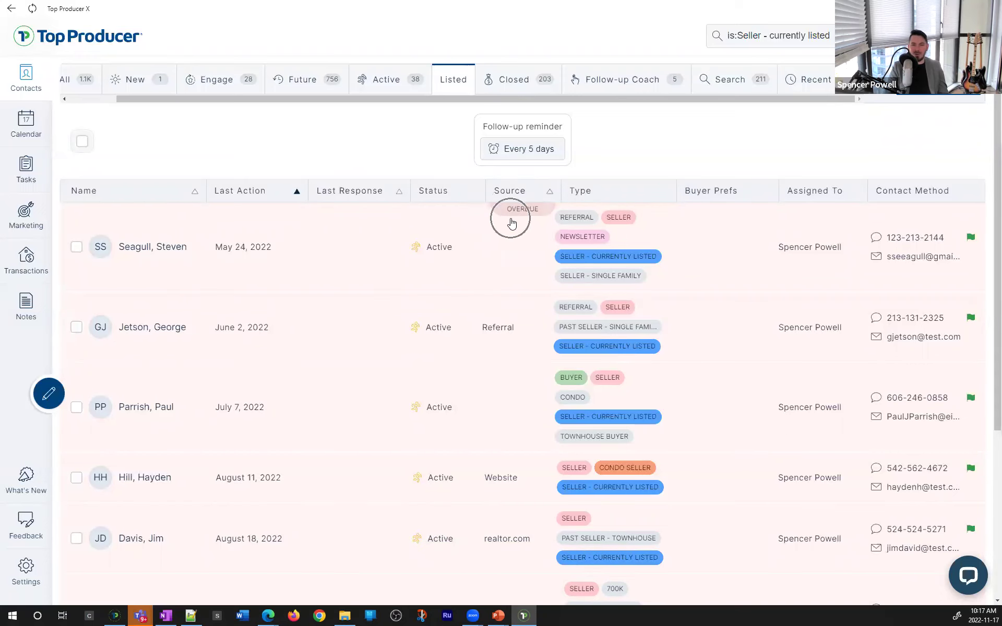
{"action": "scroll", "coordinate": [394, 197], "scroll_direction": "down", "scroll_amount": 3}
{"action": "scroll", "coordinate": [470, 206], "scroll_direction": "up", "scroll_amount": 3}
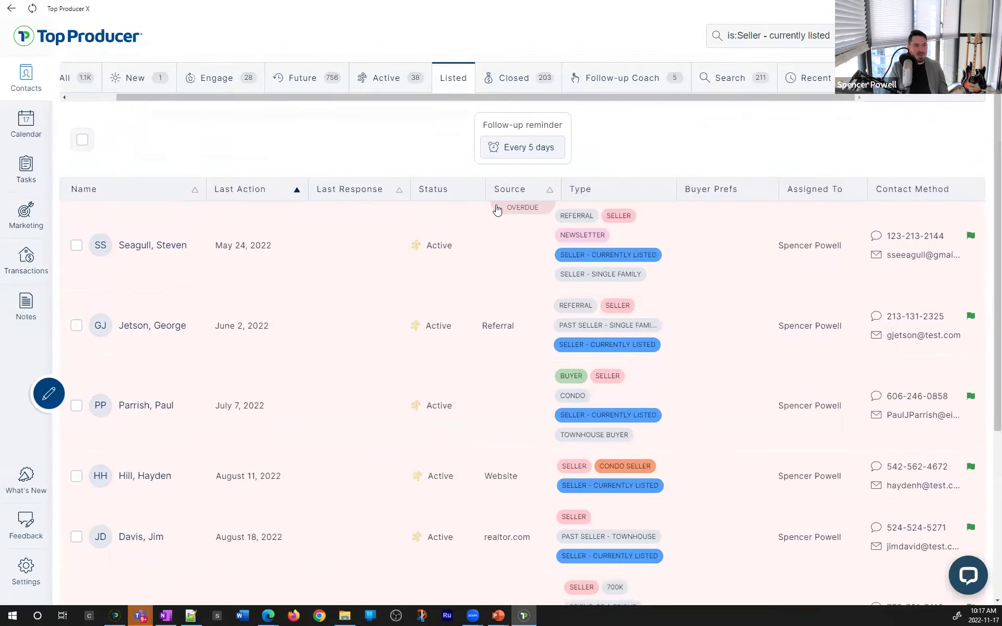
{"action": "key", "text": "ctrl"}
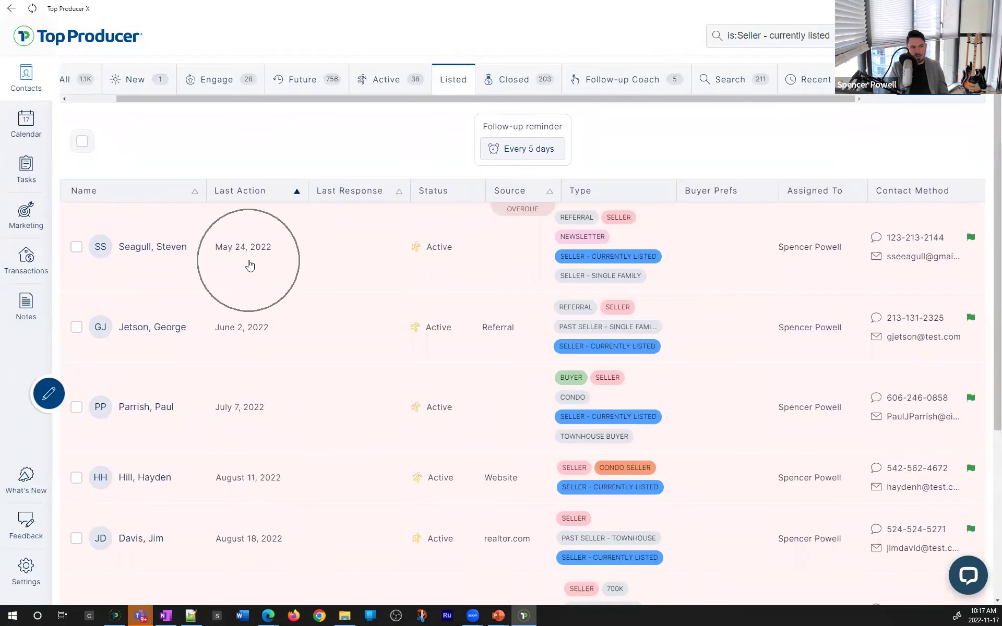
{"action": "scroll", "coordinate": [250, 265], "scroll_direction": "down", "scroll_amount": 4}
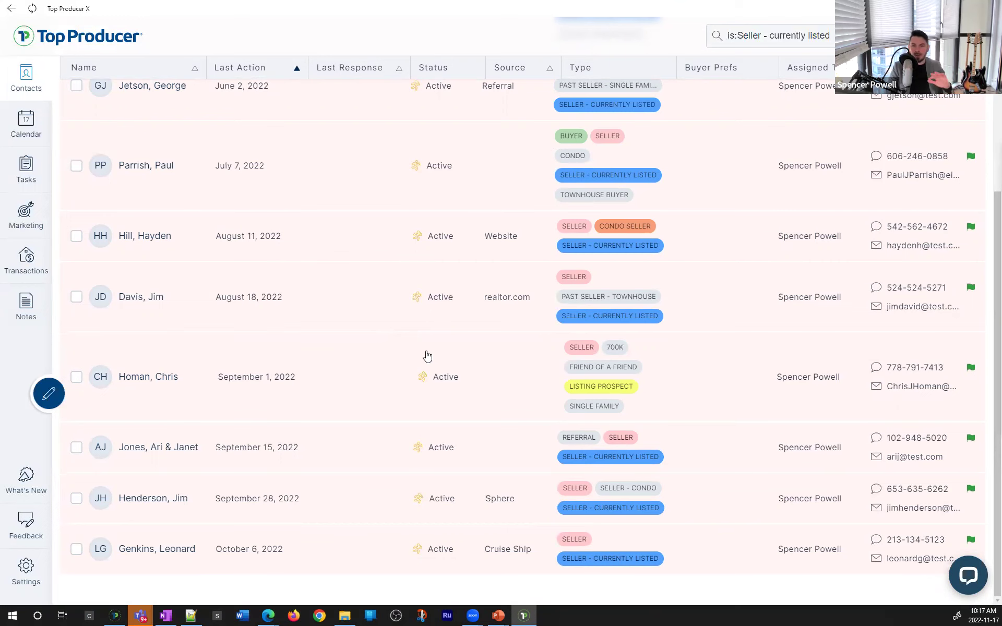
{"action": "scroll", "coordinate": [427, 356], "scroll_direction": "up", "scroll_amount": 4}
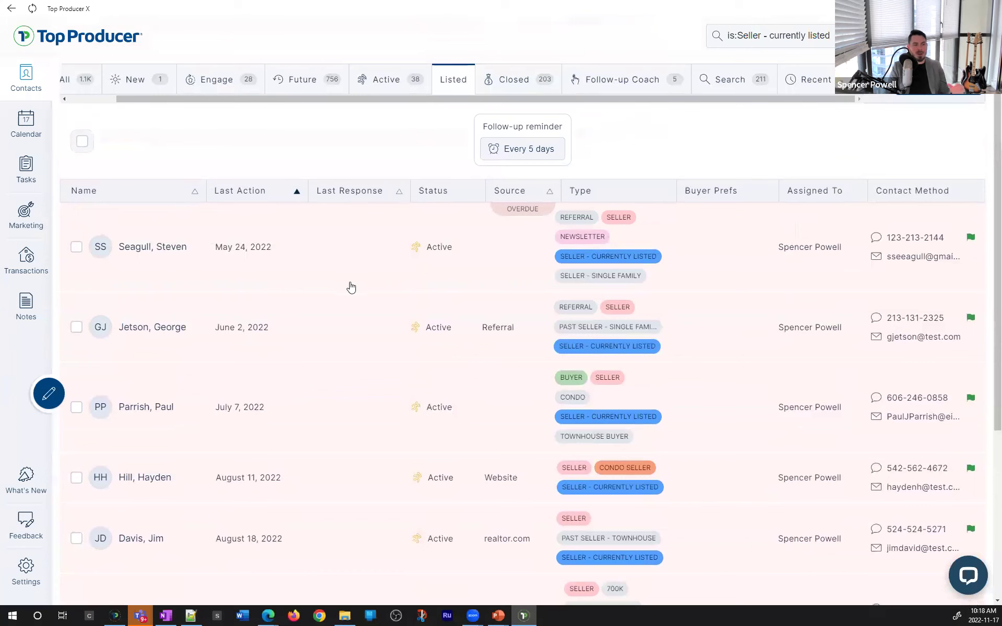
{"action": "left_click", "coordinate": [452, 81]}
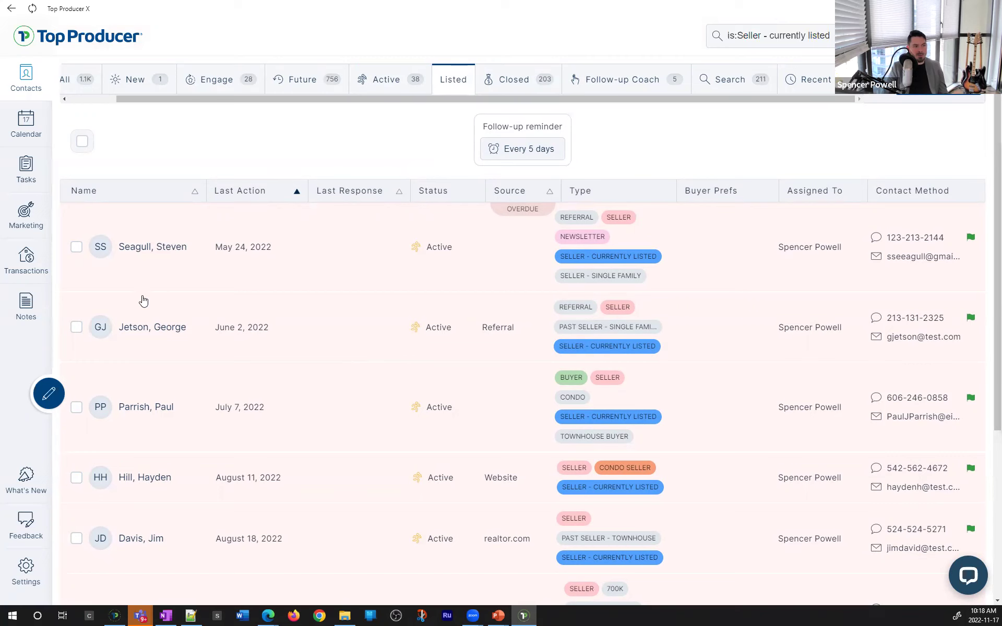
Open the listed seller's record, save a Call wrap-up so the last action updates, and close it
{"action": "left_click", "coordinate": [156, 346]}
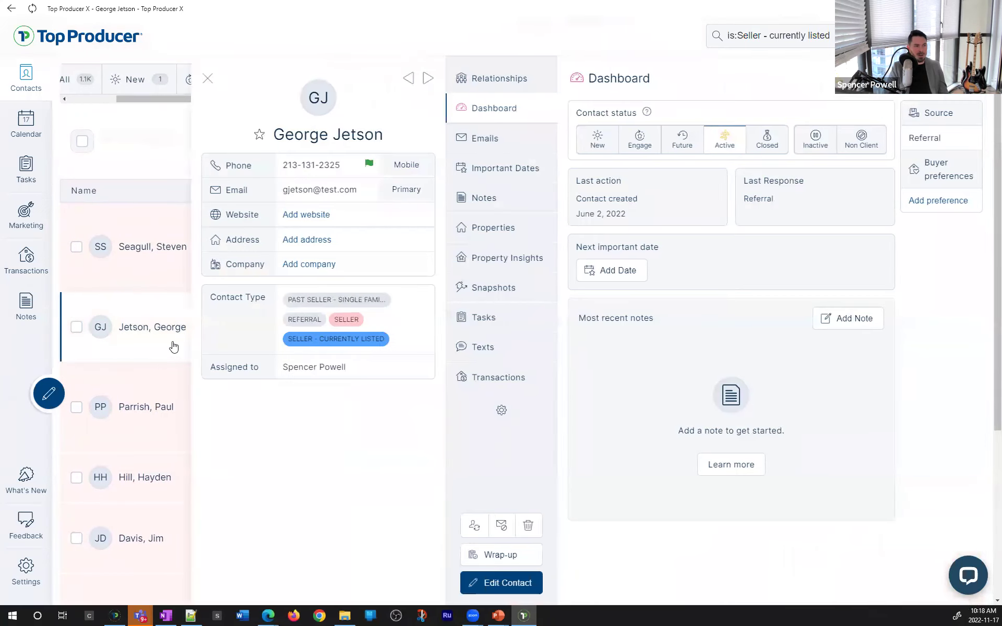
{"action": "left_click", "coordinate": [500, 554]}
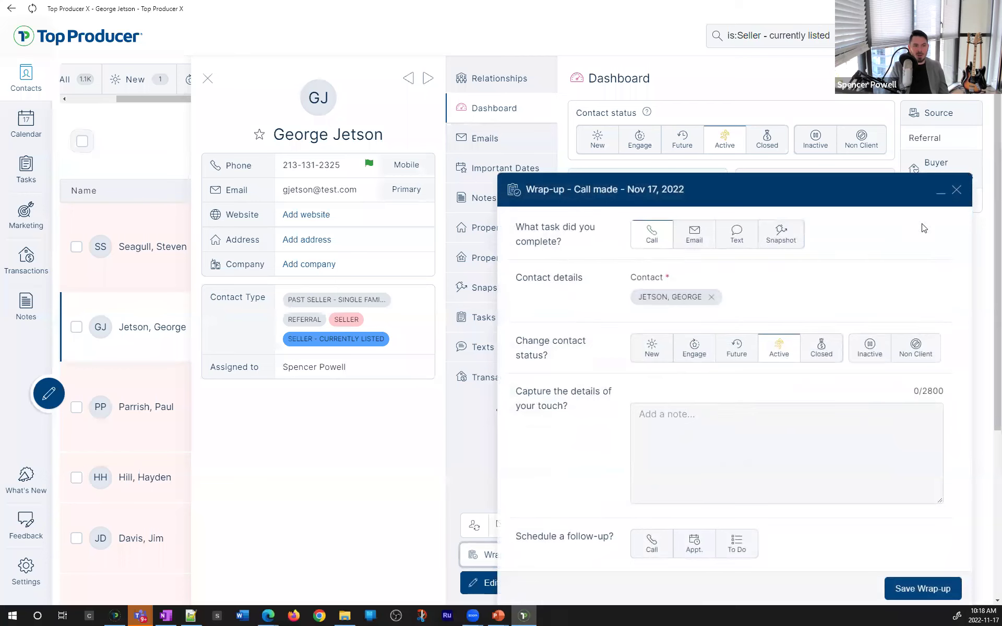
{"action": "left_click", "coordinate": [922, 588]}
{"action": "left_click_drag", "start_coordinate": [664, 215], "coordinate": [574, 185]}
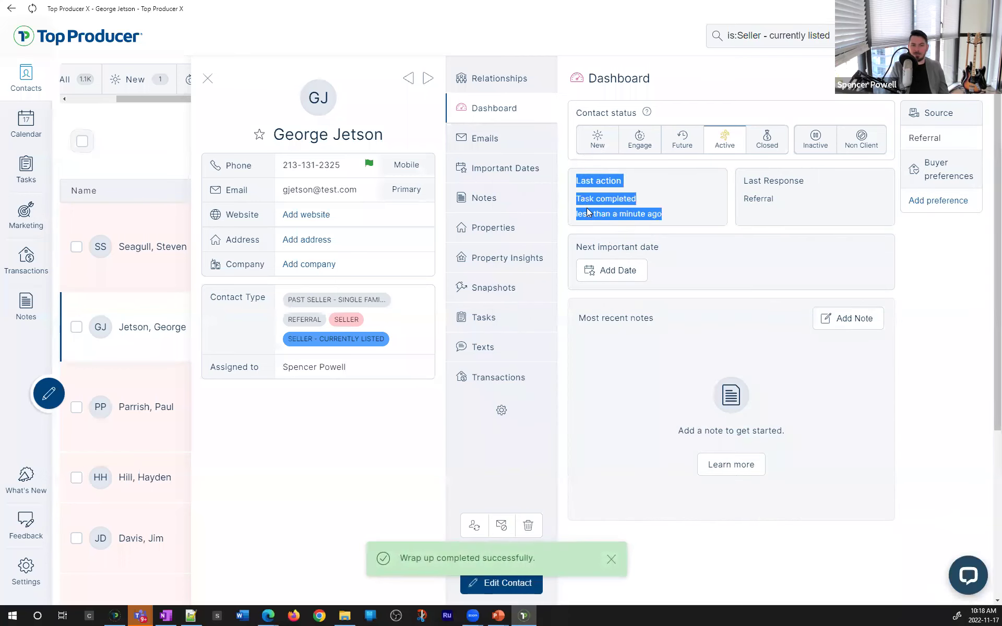
{"action": "left_click", "coordinate": [579, 204]}
{"action": "left_click", "coordinate": [208, 79]}
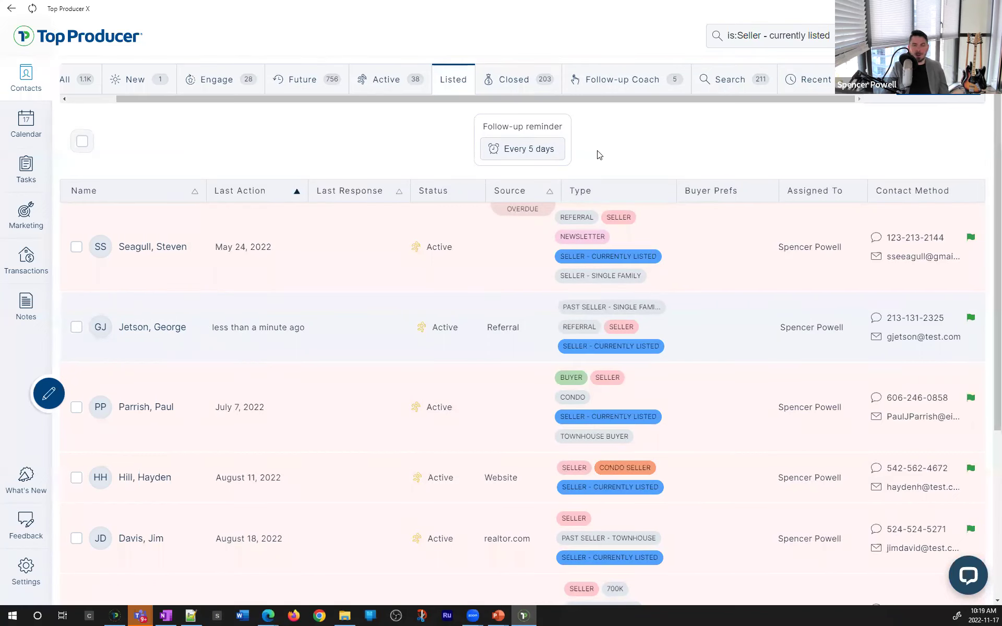
{"action": "left_click", "coordinate": [917, 36]}
{"action": "left_click", "coordinate": [630, 101]}
{"action": "left_click_drag", "start_coordinate": [630, 100], "coordinate": [667, 99]}
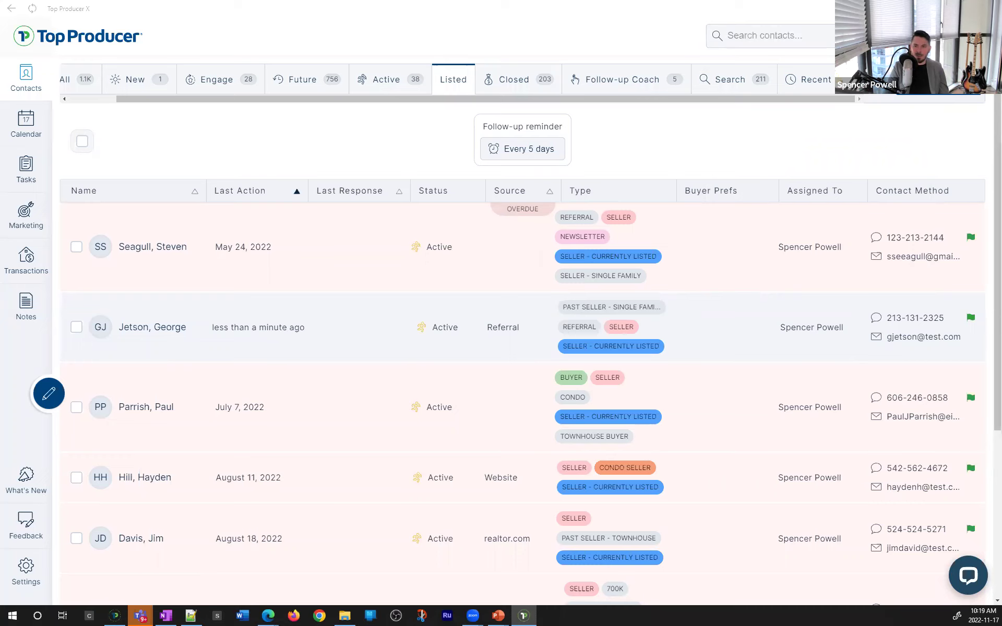
{"action": "left_click_drag", "start_coordinate": [730, 99], "coordinate": [679, 99]}
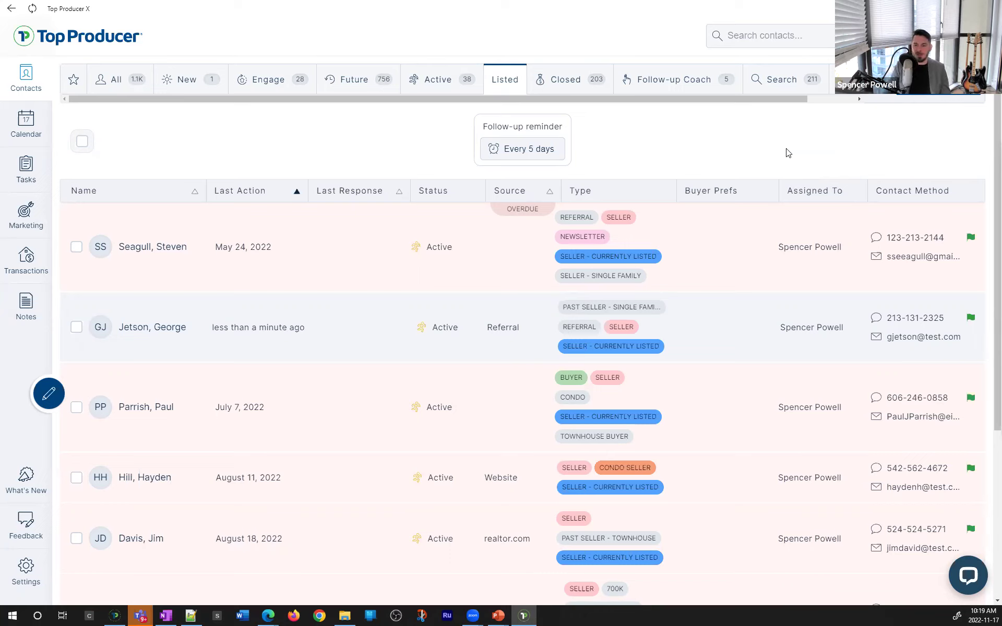
{"action": "left_click_drag", "start_coordinate": [791, 99], "coordinate": [840, 105]}
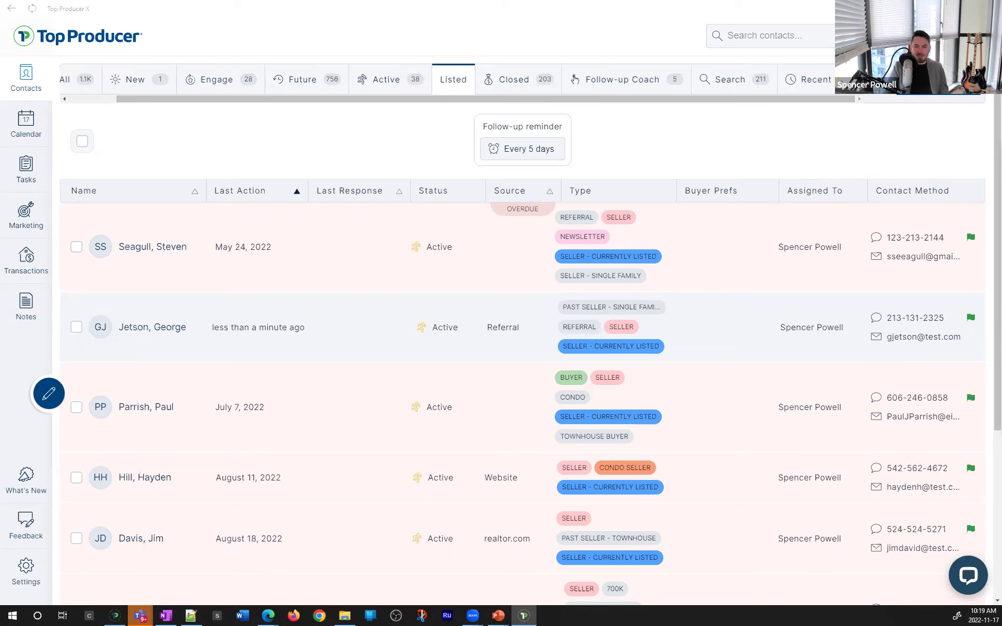
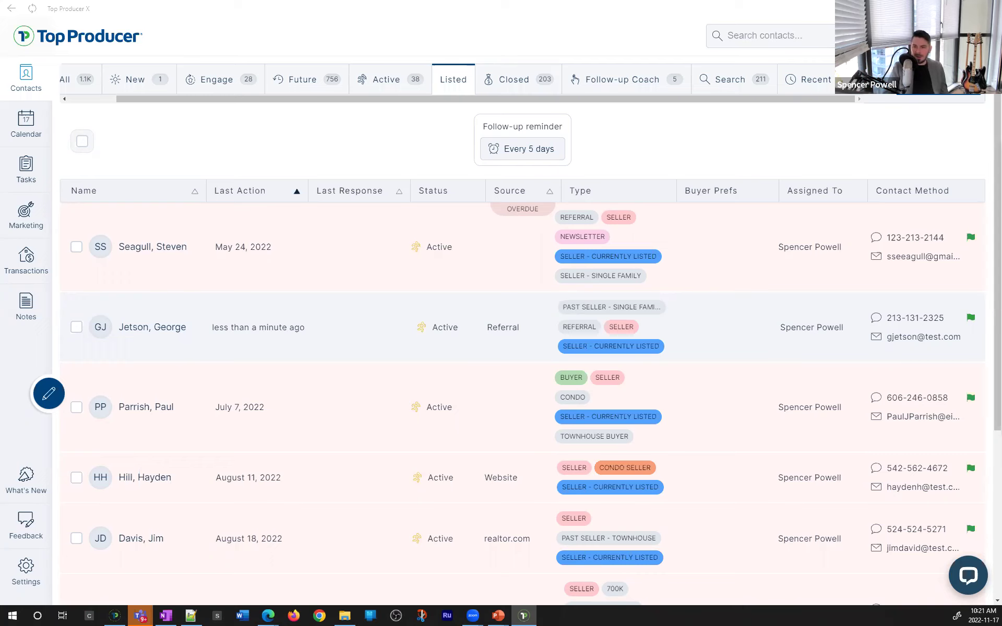
Bring the Top Producer X window into focus
{"action": "left_click", "coordinate": [702, 132]}
Go full screen, open Follow-up Coach, and drag its tab to the front
{"action": "key", "text": "F11"}
{"action": "left_click", "coordinate": [606, 68]}
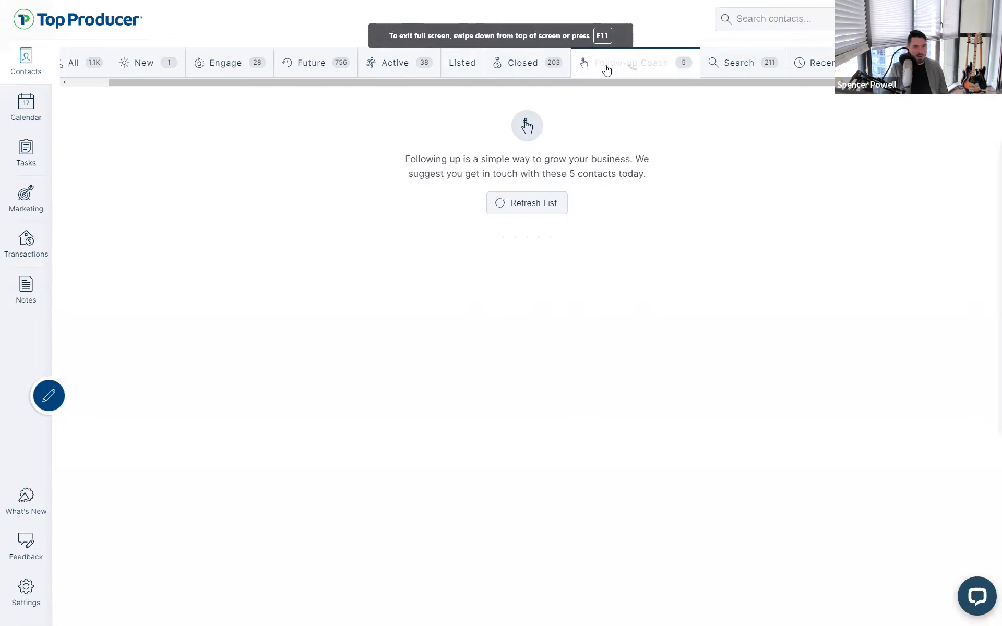
{"action": "left_click", "coordinate": [714, 77]}
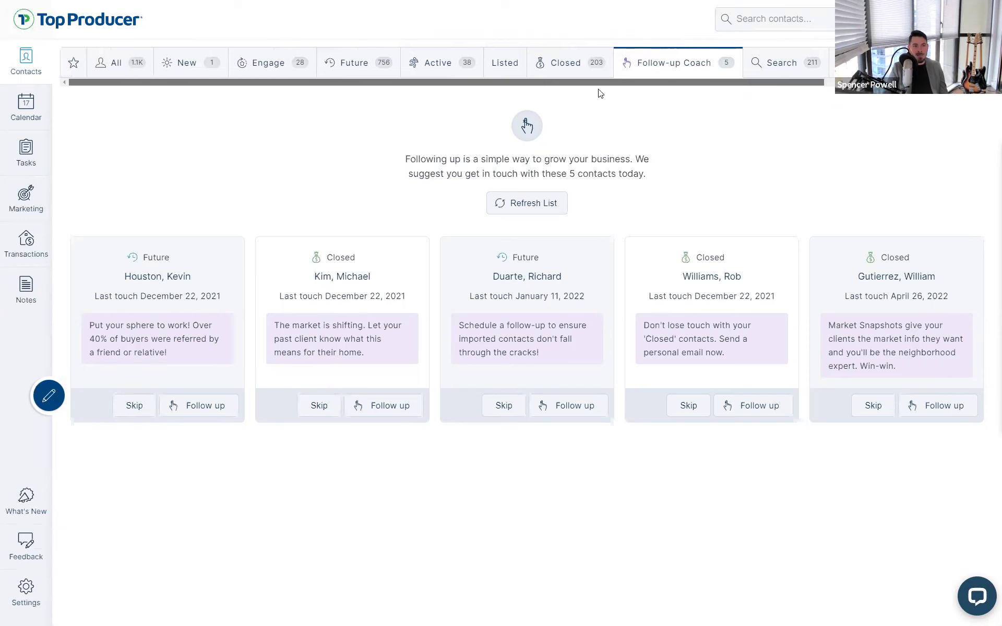
{"action": "left_click_drag", "start_coordinate": [631, 69], "coordinate": [109, 72]}
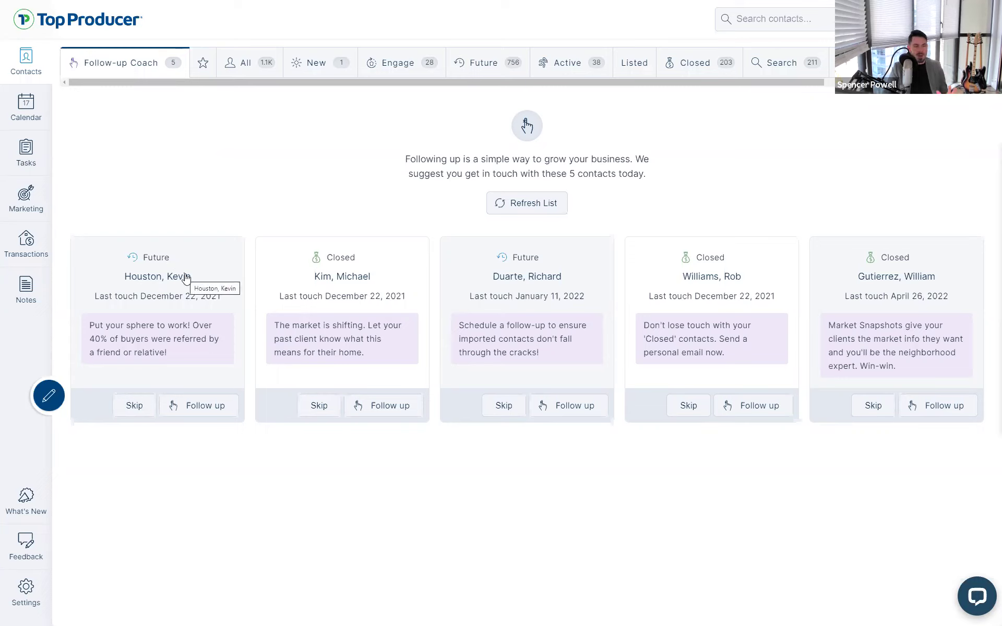
Look through the Follow-up Coach's five suggested contacts
{"action": "mouse_move", "coordinate": [202, 295]}
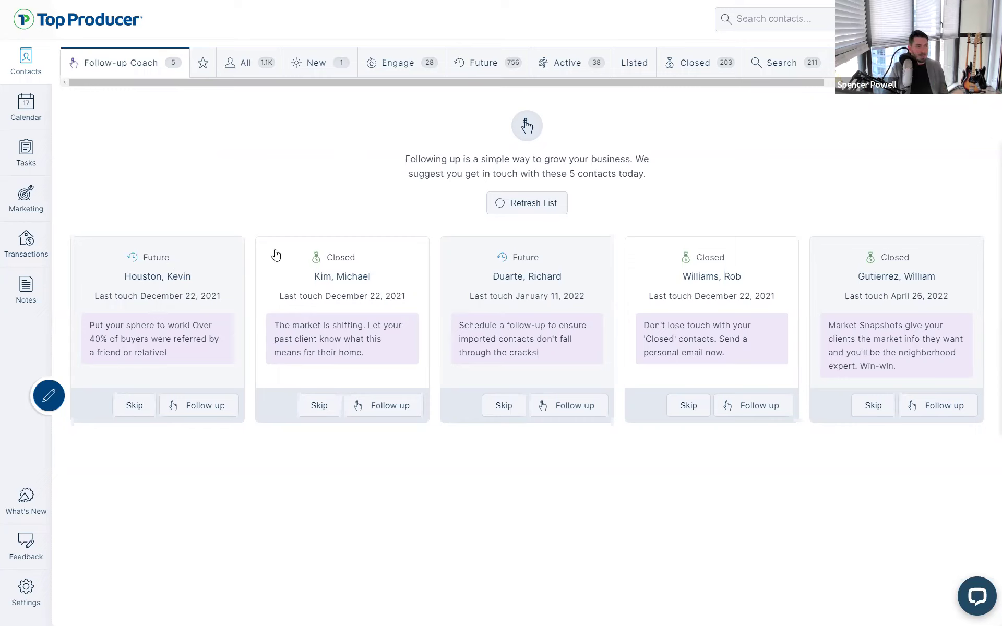
{"action": "left_click", "coordinate": [550, 281]}
{"action": "left_click", "coordinate": [523, 267]}
{"action": "left_click", "coordinate": [552, 301]}
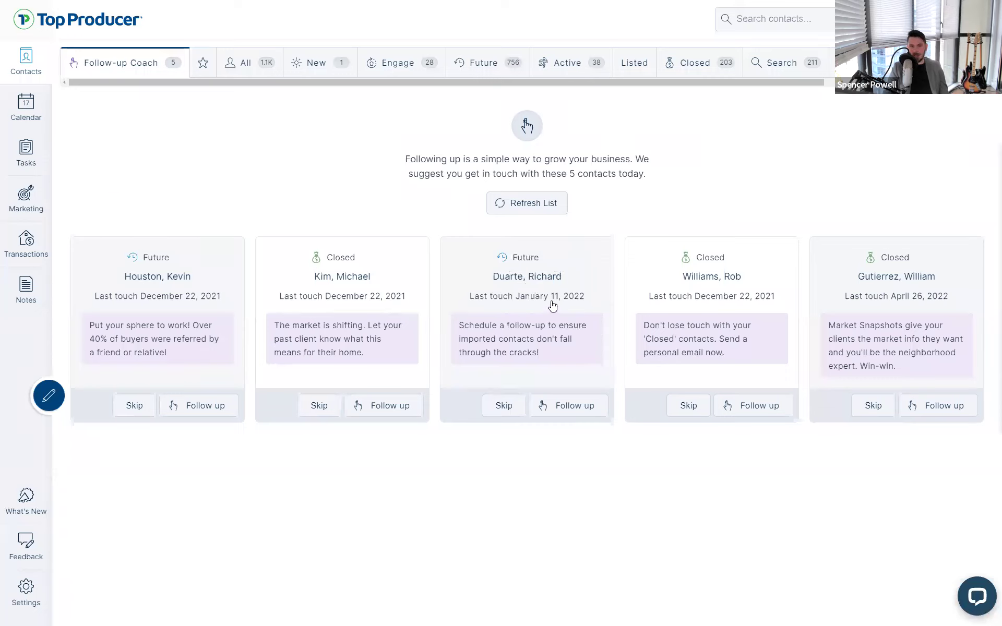
{"action": "left_click", "coordinate": [551, 300]}
{"action": "left_click", "coordinate": [477, 329]}
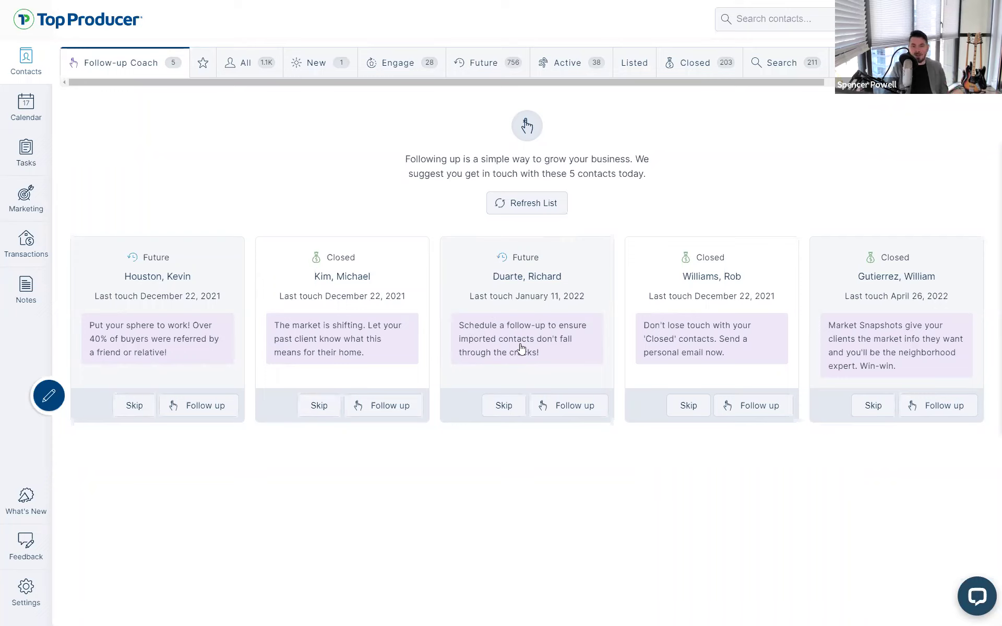
{"action": "left_click", "coordinate": [512, 340]}
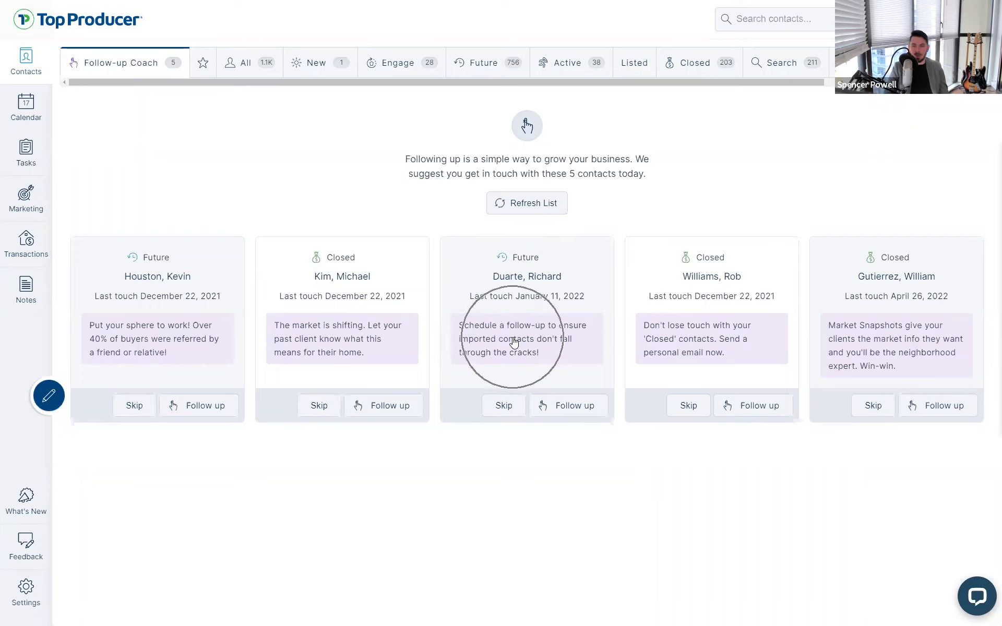
{"action": "left_click", "coordinate": [545, 288]}
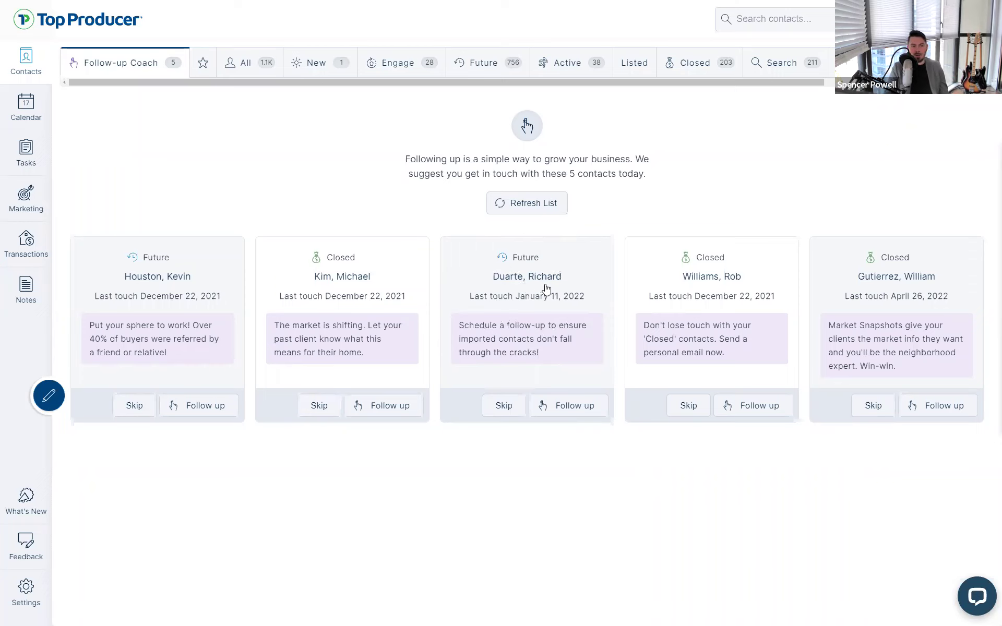
{"action": "left_click", "coordinate": [514, 263]}
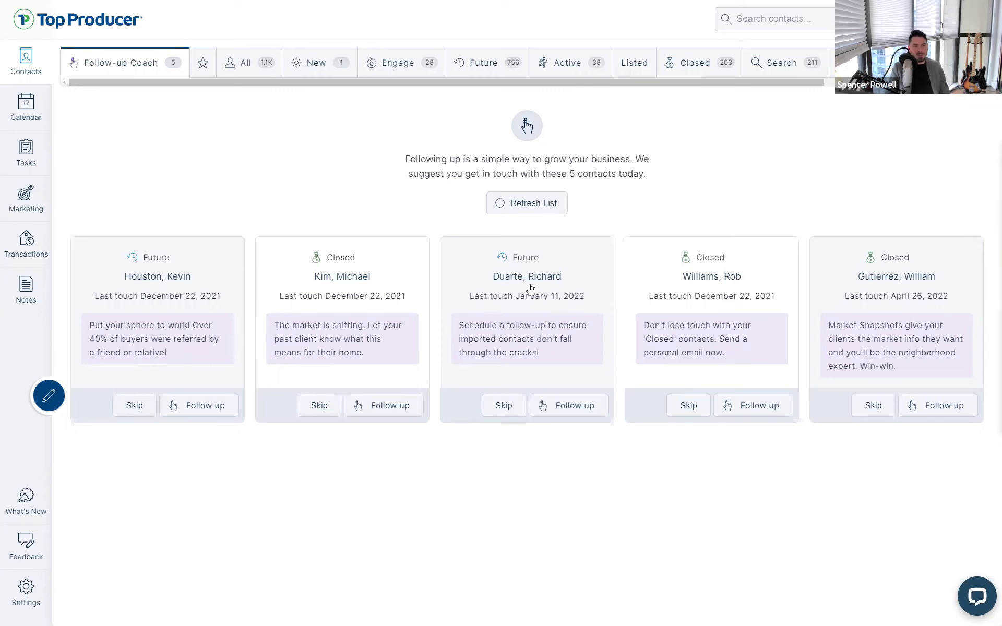
Edit the contact, setting status to Non Client and removing the LEAD and BUYER types
{"action": "left_click", "coordinate": [531, 286]}
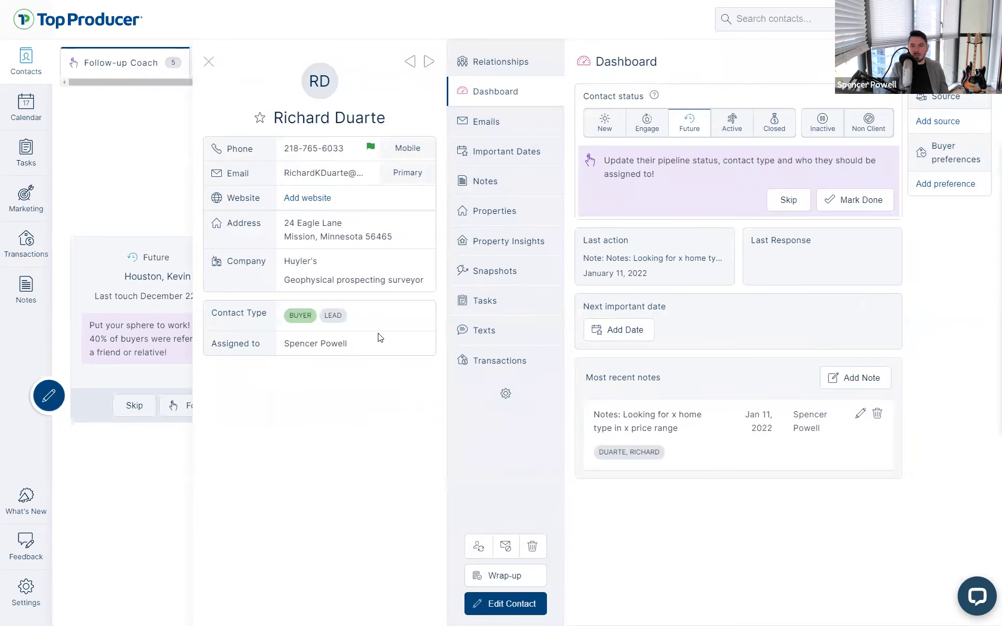
{"action": "left_click", "coordinate": [498, 606]}
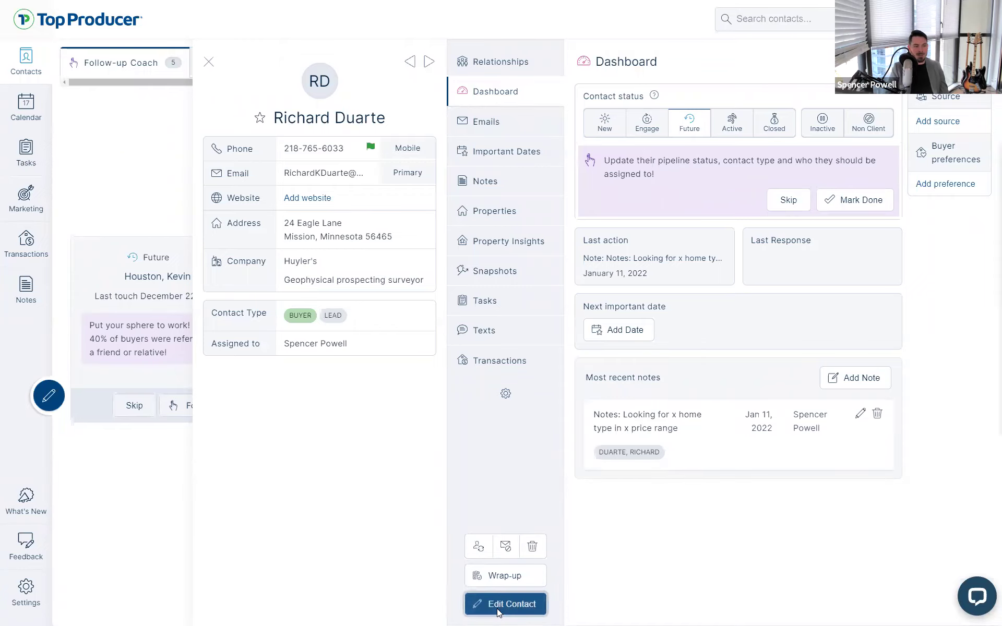
{"action": "scroll", "coordinate": [475, 481], "scroll_direction": "down", "scroll_amount": 9}
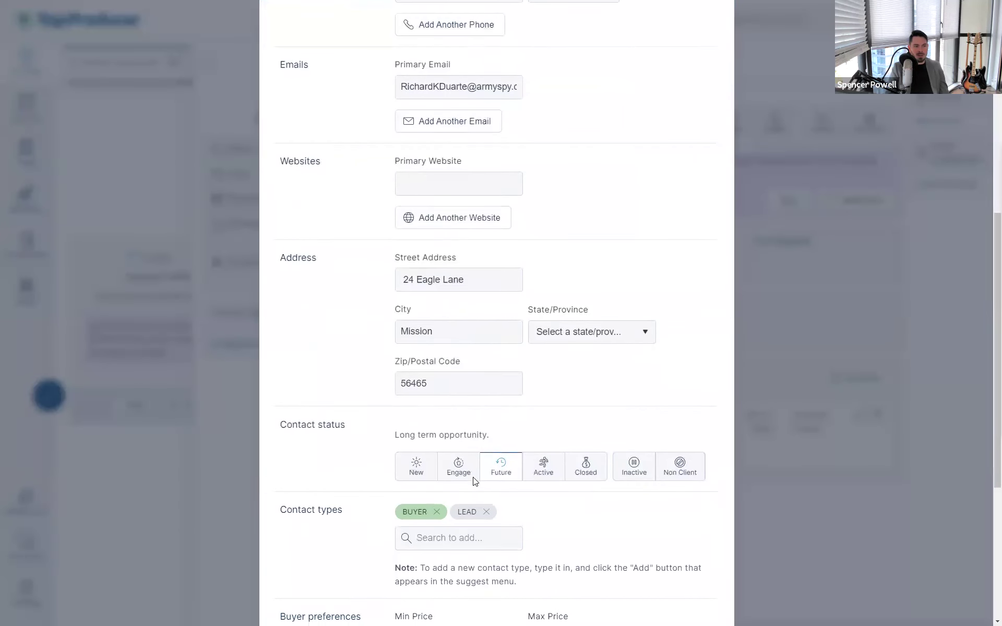
{"action": "left_click", "coordinate": [303, 420]}
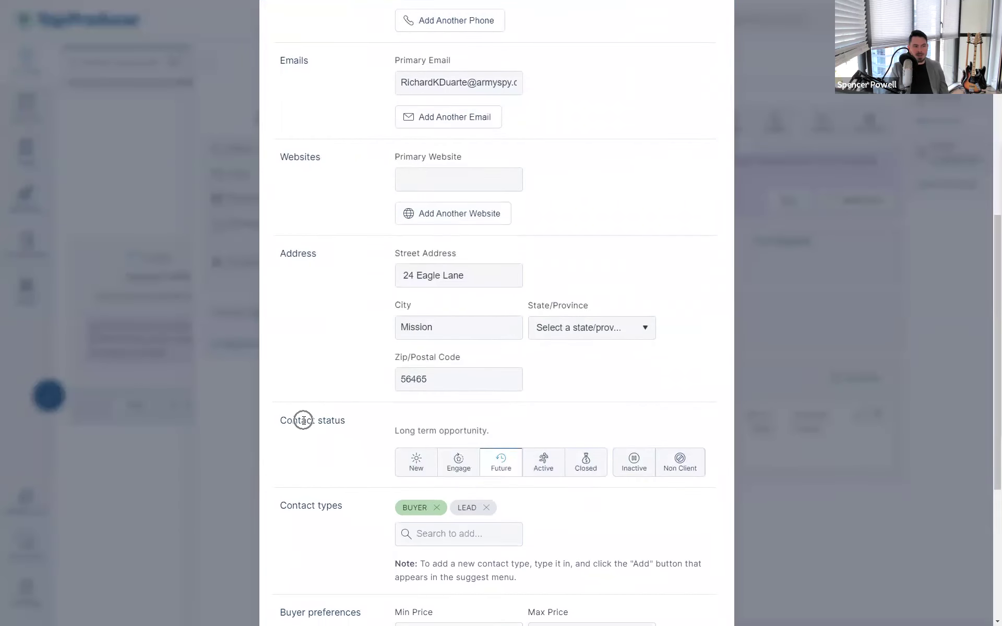
{"action": "left_click", "coordinate": [700, 473]}
{"action": "scroll", "coordinate": [698, 477], "scroll_direction": "down", "scroll_amount": 1}
{"action": "scroll", "coordinate": [699, 478], "scroll_direction": "down", "scroll_amount": 1}
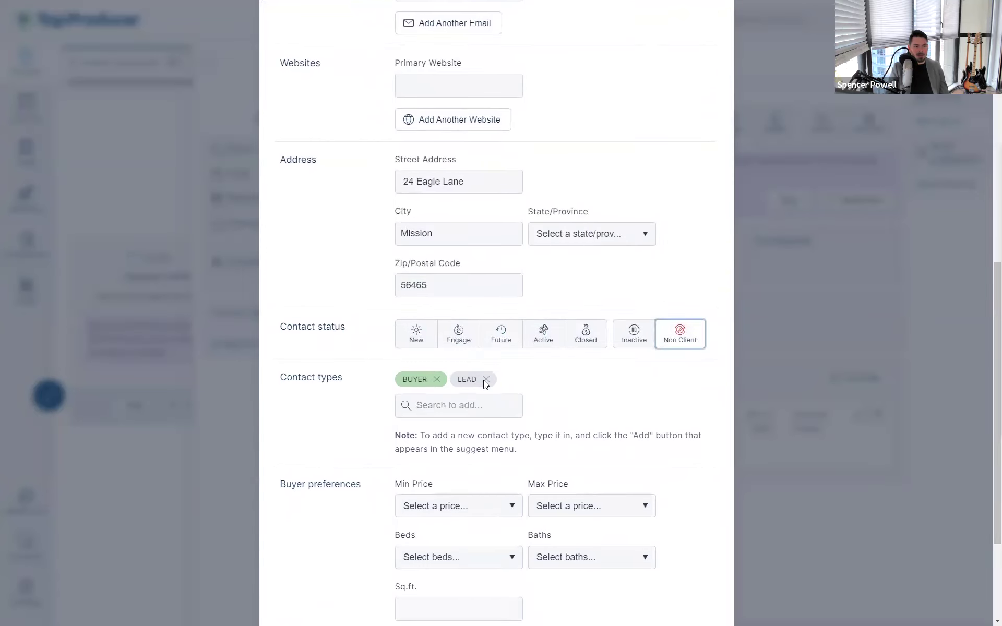
{"action": "left_click", "coordinate": [486, 380]}
{"action": "left_click", "coordinate": [437, 381]}
Add the Realtor, Referral Source and new LANGLEY contact types
{"action": "left_click", "coordinate": [451, 384]}
{"action": "type", "text": "Realtor"}
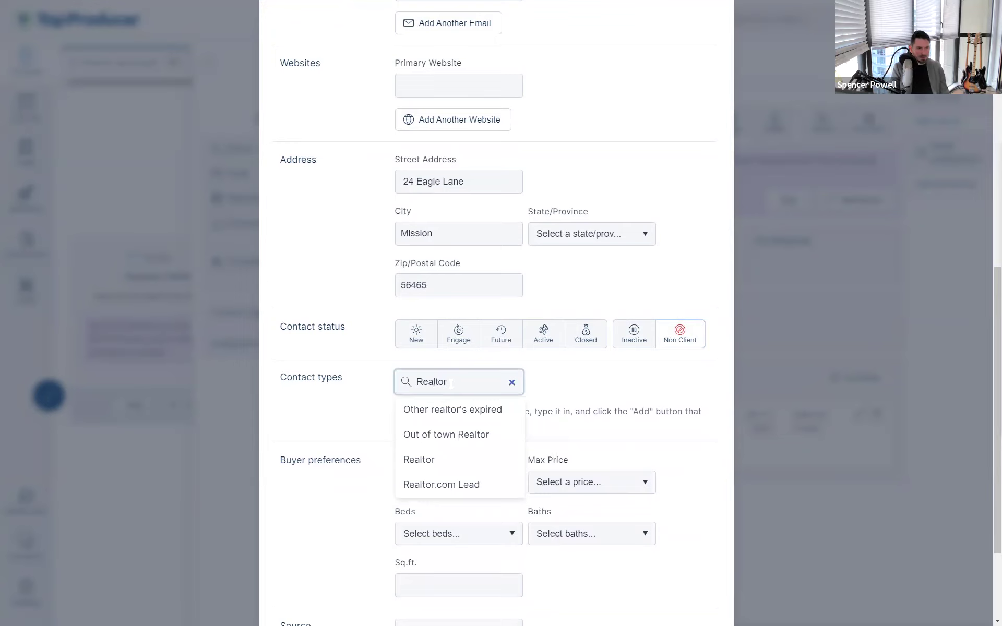
{"action": "left_click", "coordinate": [435, 460]}
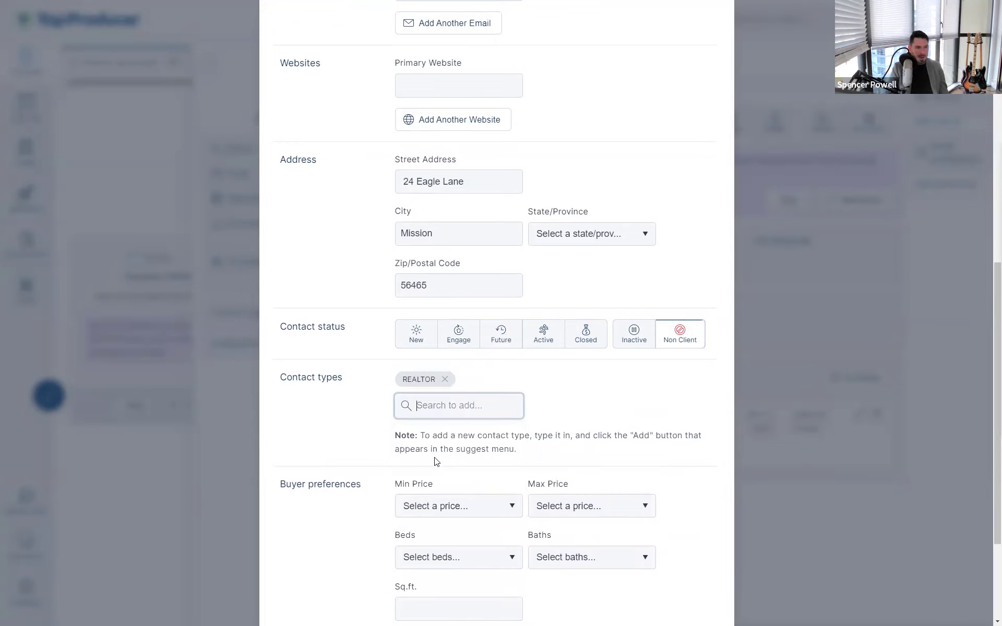
{"action": "left_click", "coordinate": [455, 402]}
{"action": "type", "text": "referral"}
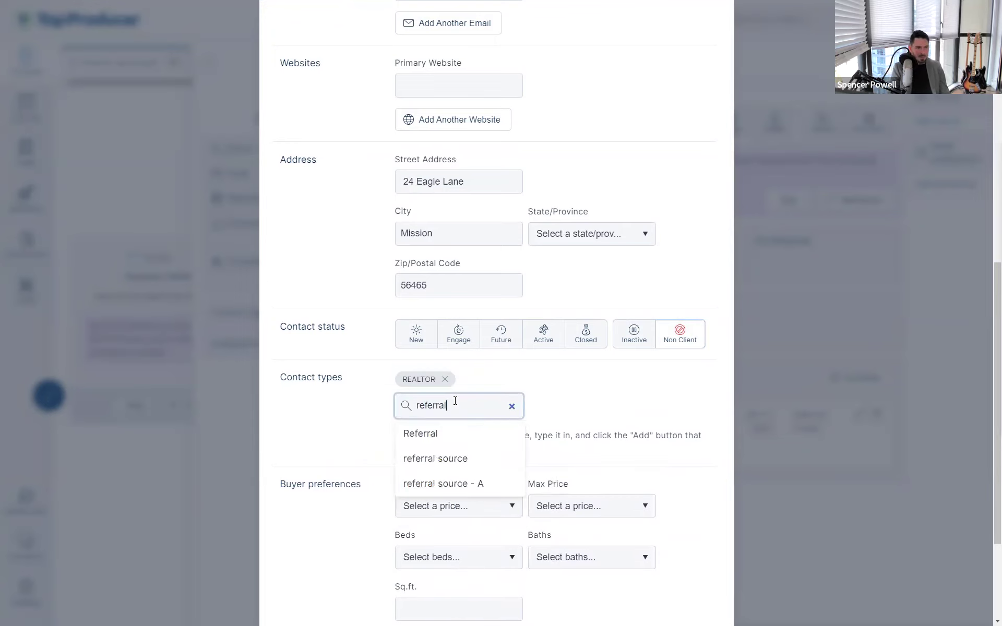
{"action": "left_click", "coordinate": [462, 458]}
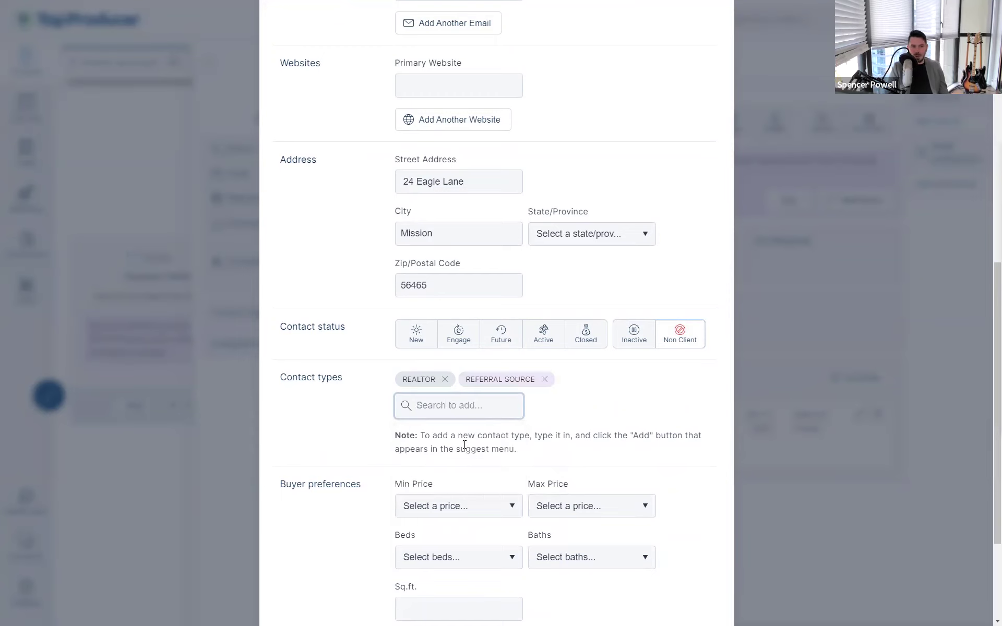
{"action": "left_click", "coordinate": [475, 406]}
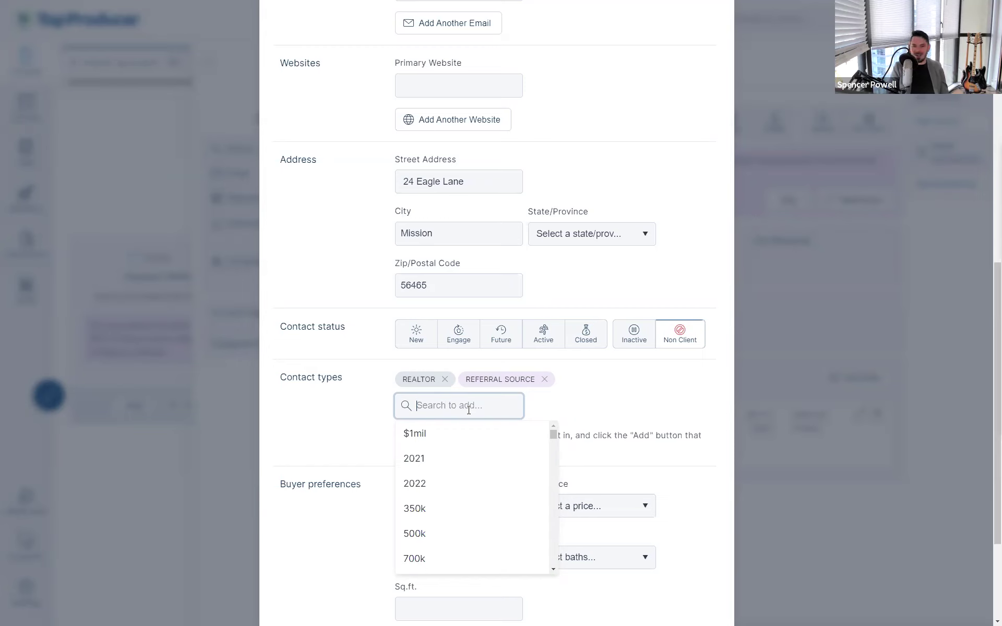
{"action": "type", "text": "langley"}
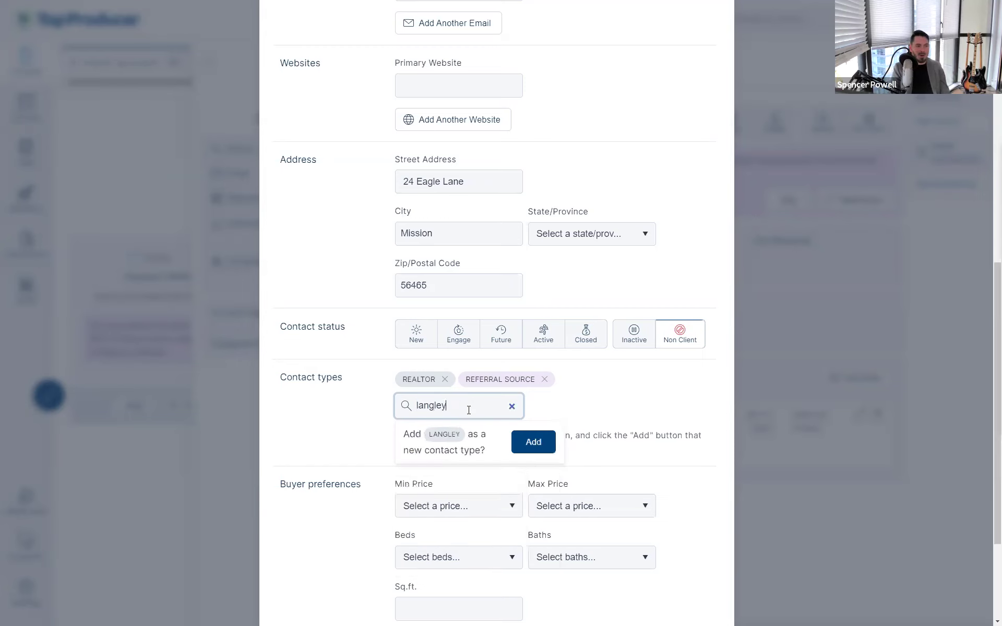
{"action": "left_click", "coordinate": [534, 444]}
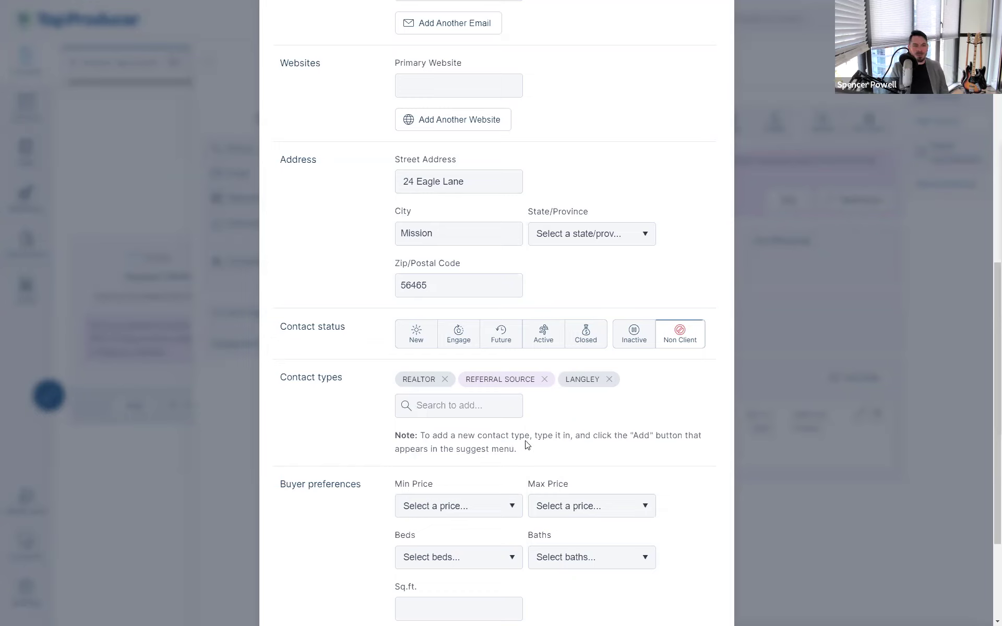
Save the updated contact record
{"action": "left_click_drag", "start_coordinate": [595, 381], "coordinate": [576, 379]}
{"action": "left_click", "coordinate": [579, 379]}
{"action": "scroll", "coordinate": [549, 237], "scroll_direction": "down", "scroll_amount": 3}
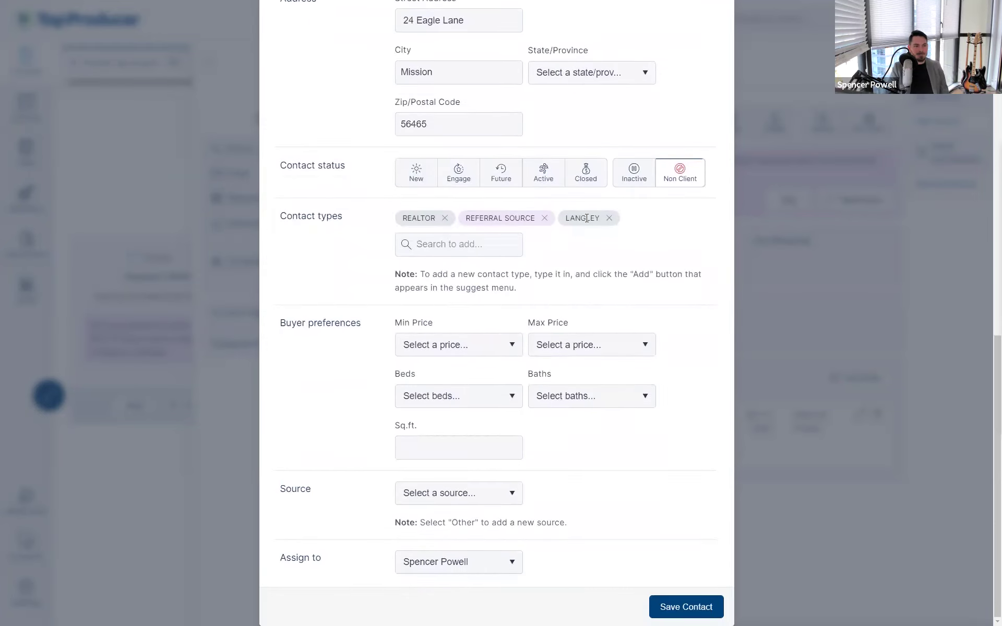
{"action": "left_click", "coordinate": [688, 609]}
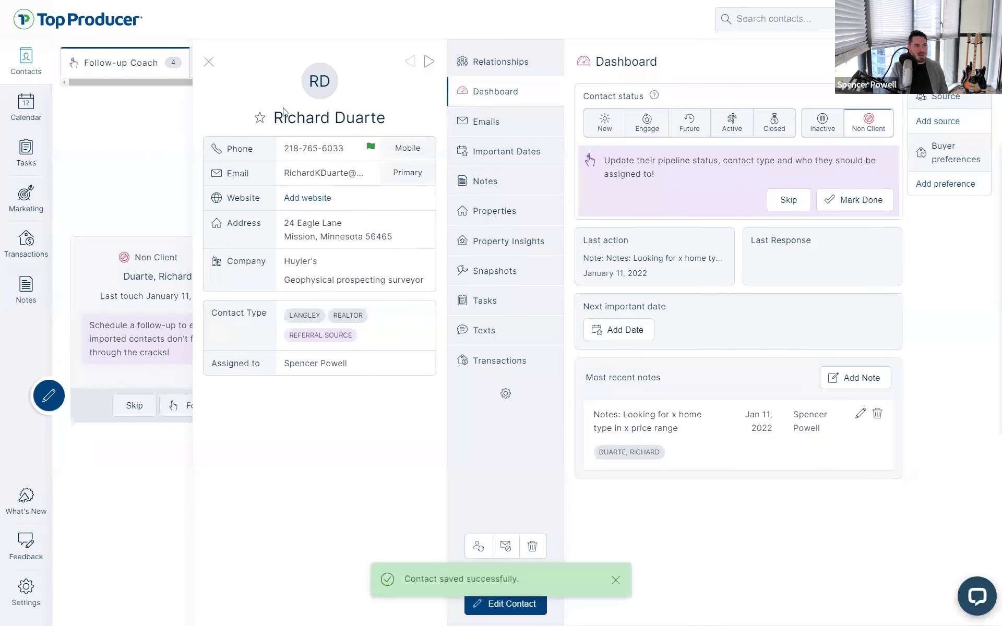
{"action": "left_click_drag", "start_coordinate": [283, 111], "coordinate": [391, 123]}
{"action": "left_click", "coordinate": [391, 123]}
Mark the follow-up done, dismiss the wrap-up task unsaved, and skip the suggestion
{"action": "left_click_drag", "start_coordinate": [380, 342], "coordinate": [286, 315]}
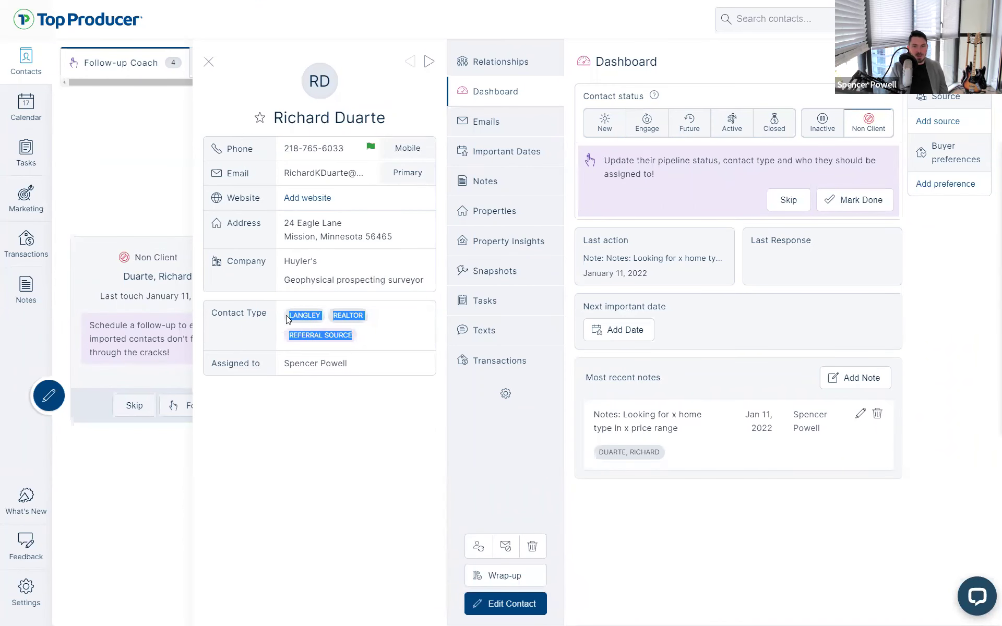
{"action": "left_click", "coordinate": [289, 323]}
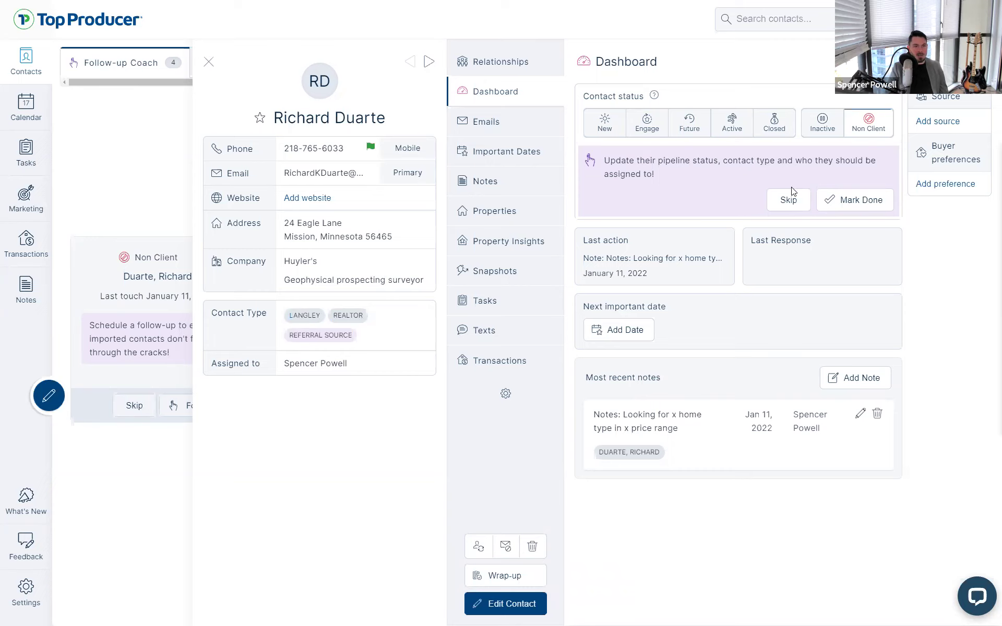
{"action": "key", "text": "ctrl"}
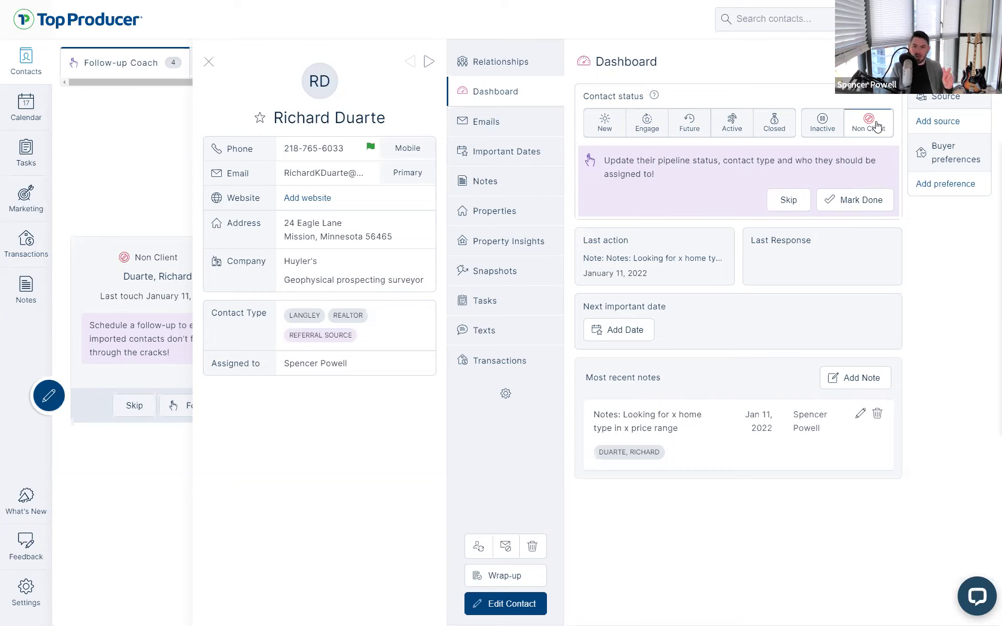
{"action": "left_click", "coordinate": [210, 62]}
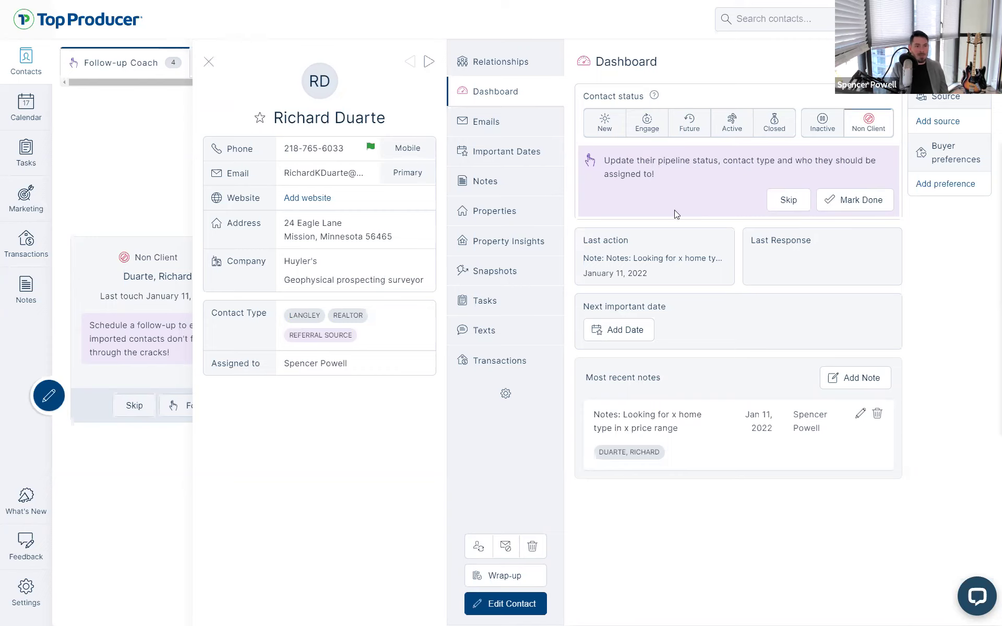
{"action": "left_click", "coordinate": [842, 206]}
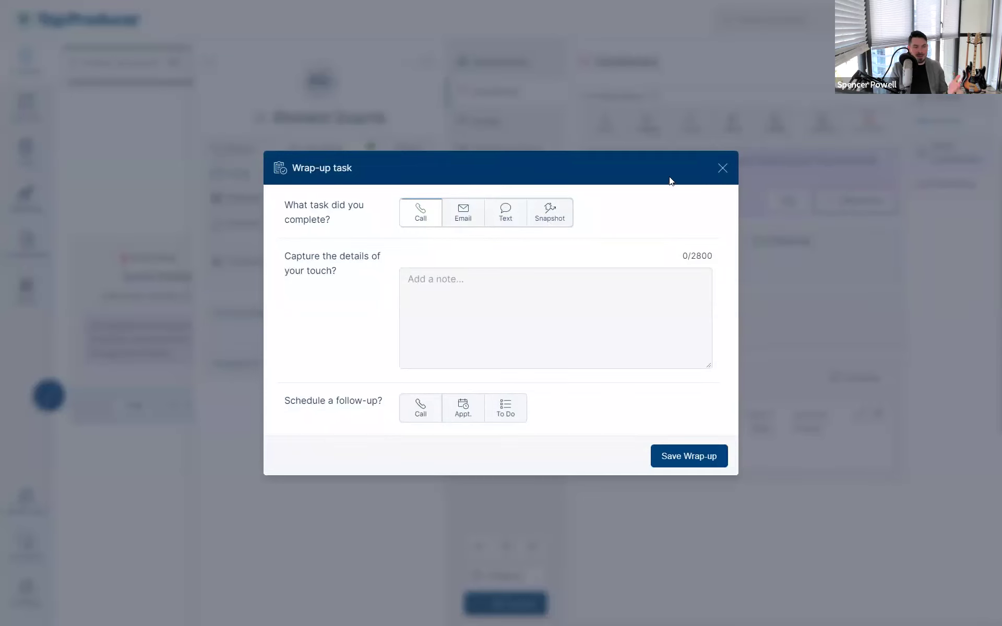
{"action": "left_click", "coordinate": [723, 168]}
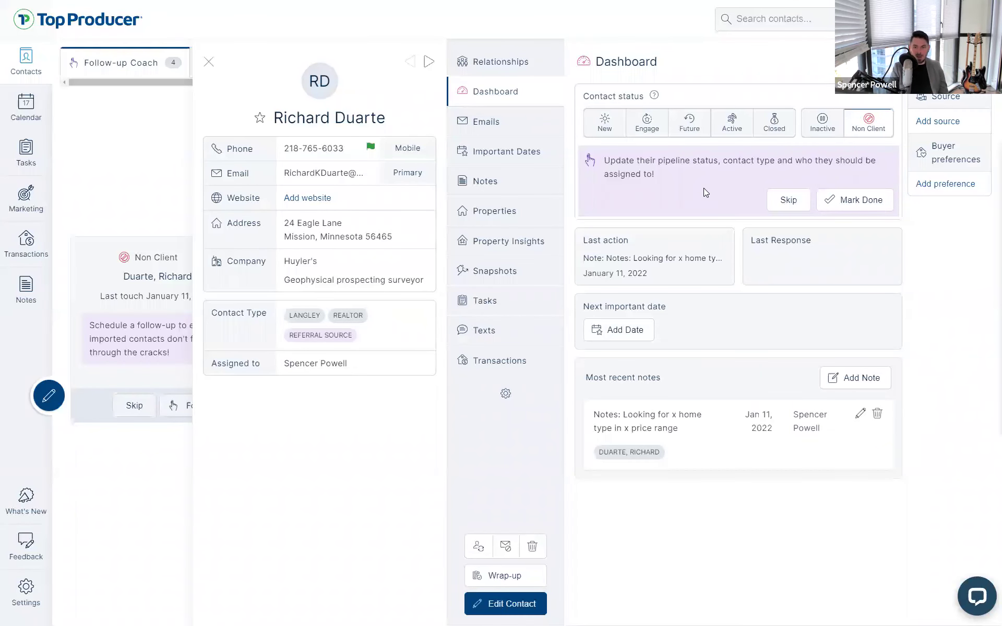
{"action": "left_click", "coordinate": [786, 204]}
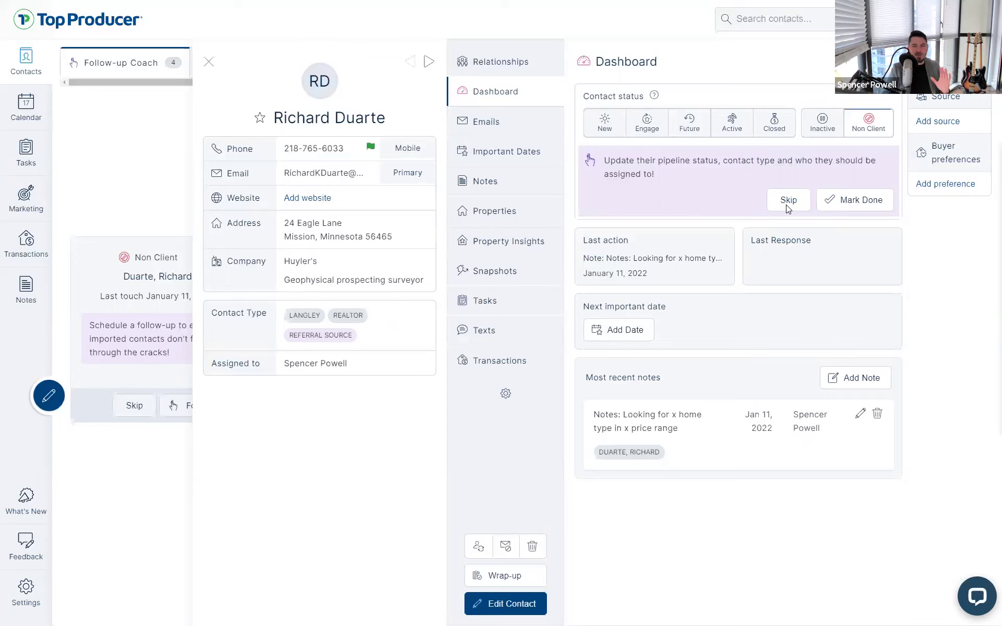
{"action": "left_click", "coordinate": [787, 201]}
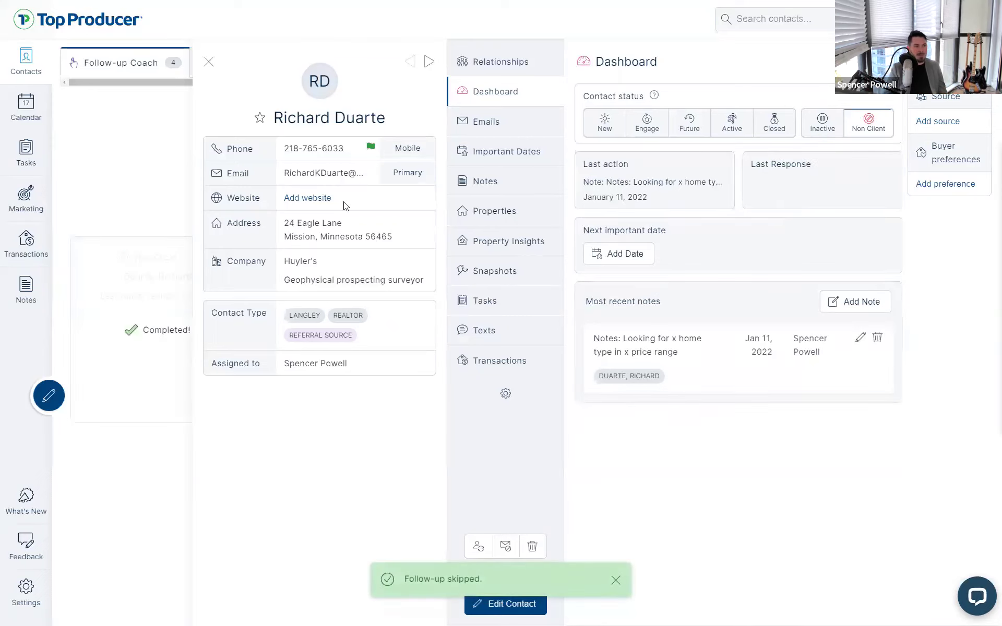
Close the finished record, open the Future contact, and list its Sphere of Influence contacts
{"action": "left_click", "coordinate": [209, 64]}
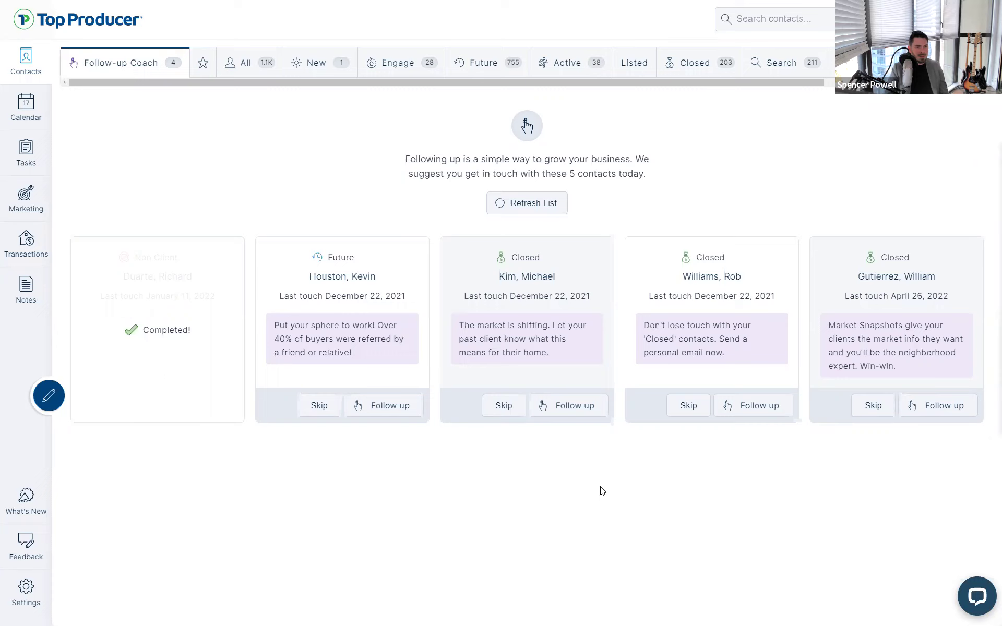
{"action": "left_click", "coordinate": [350, 308]}
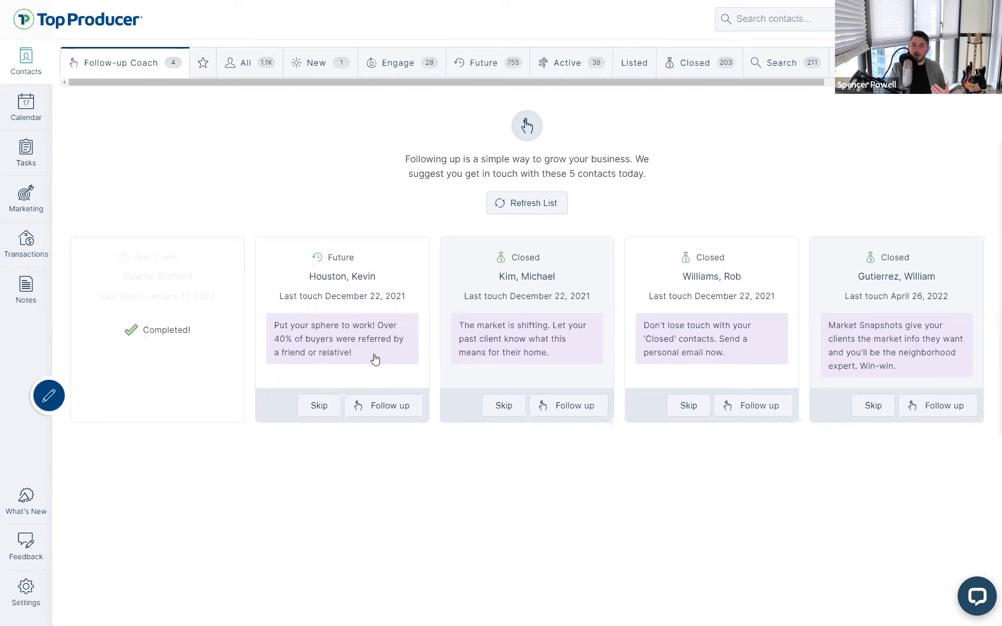
{"action": "left_click", "coordinate": [348, 349]}
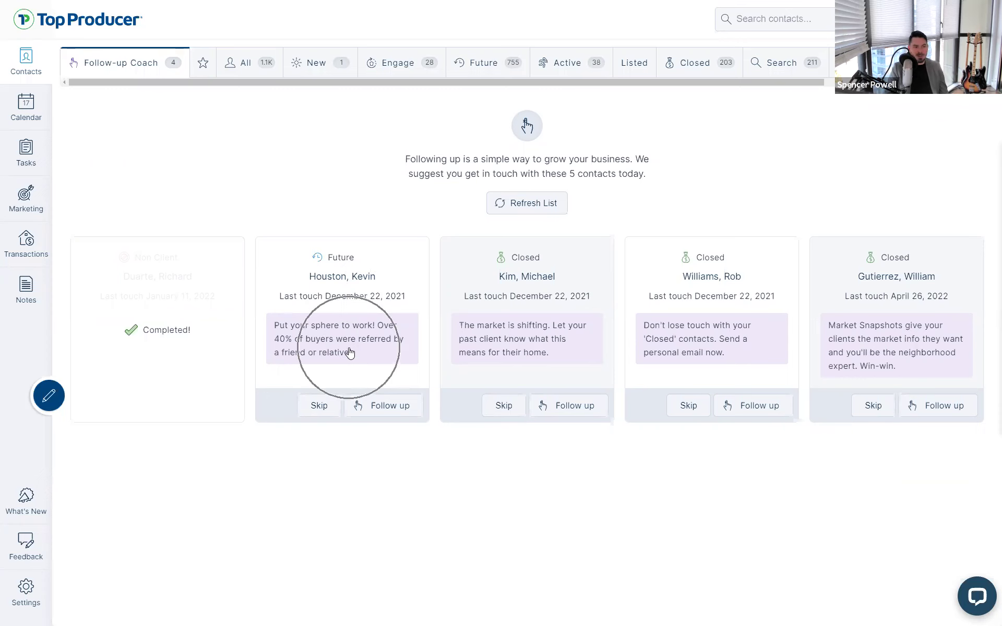
{"action": "left_click_drag", "start_coordinate": [373, 327], "coordinate": [304, 326]}
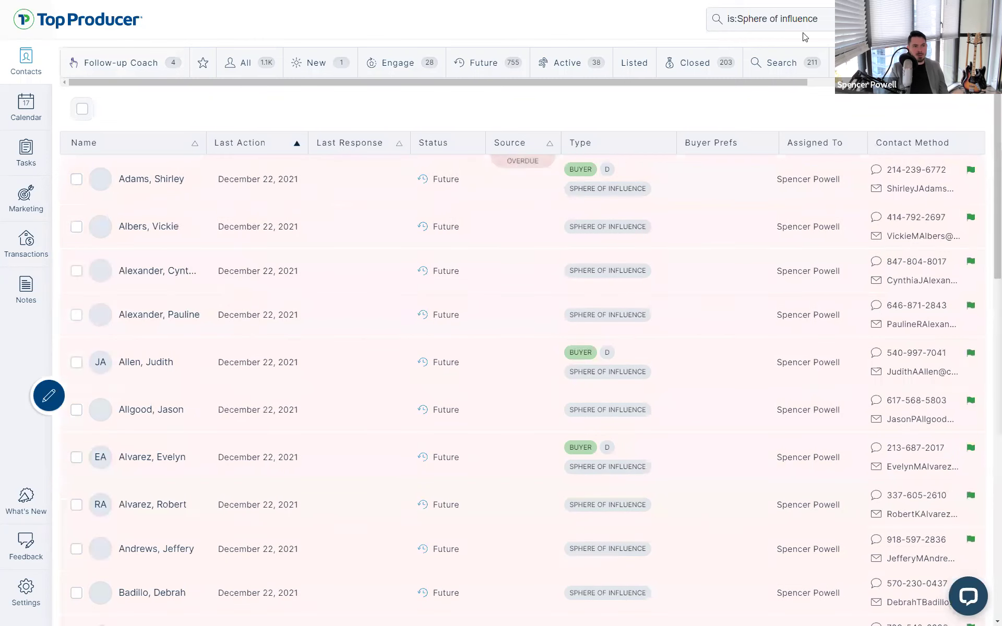
Go back from the Sphere of Influence list to the Future contact's coach record
{"action": "key", "text": "alt+Left"}
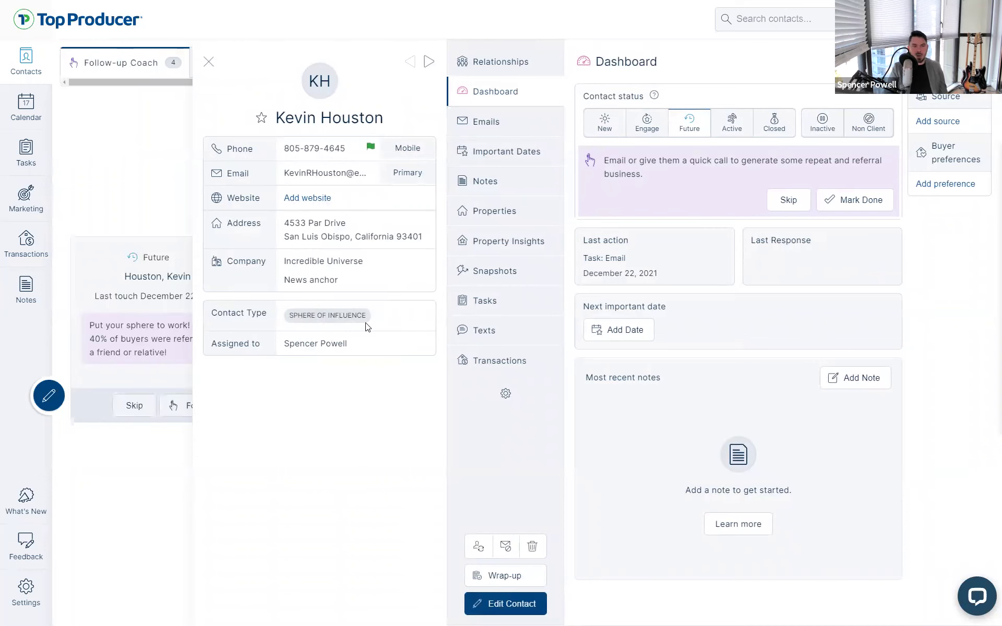
{"action": "left_click_drag", "start_coordinate": [601, 160], "coordinate": [754, 172]}
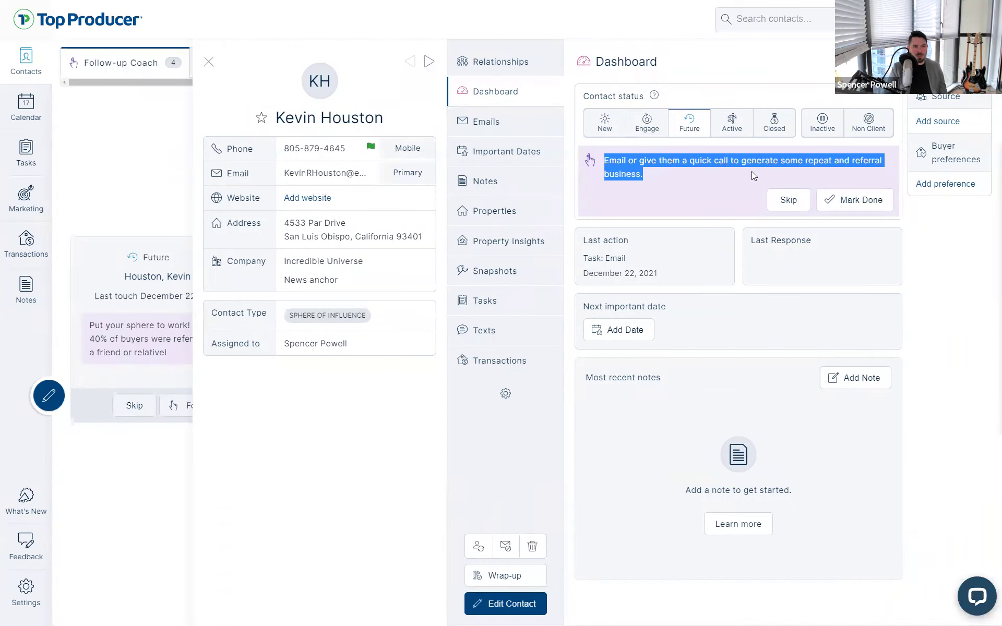
{"action": "left_click", "coordinate": [751, 171]}
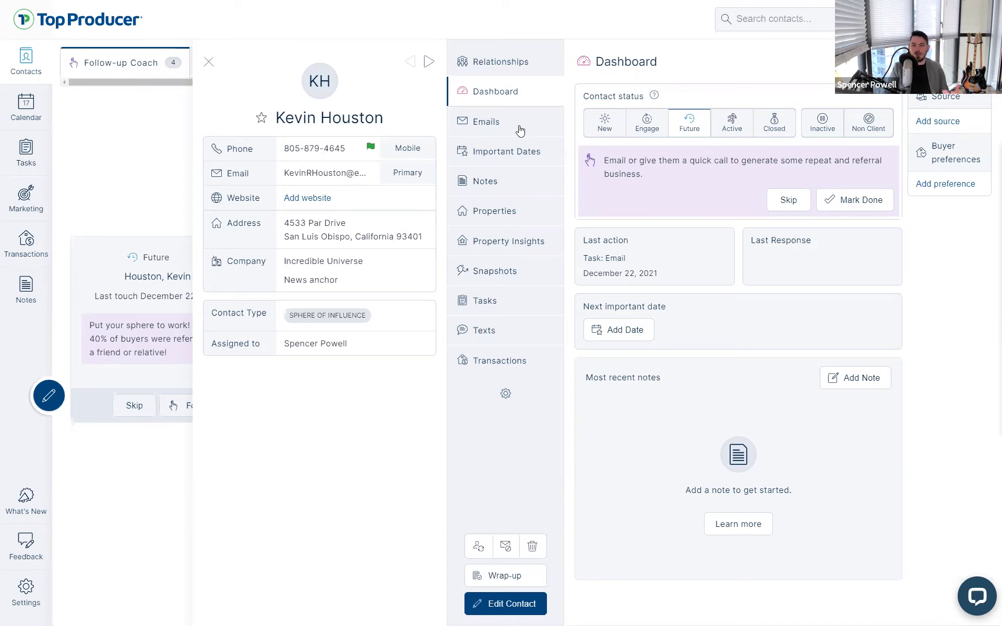
Set the contact's status to Closed, add the Past client type, and save
{"action": "left_click", "coordinate": [506, 610]}
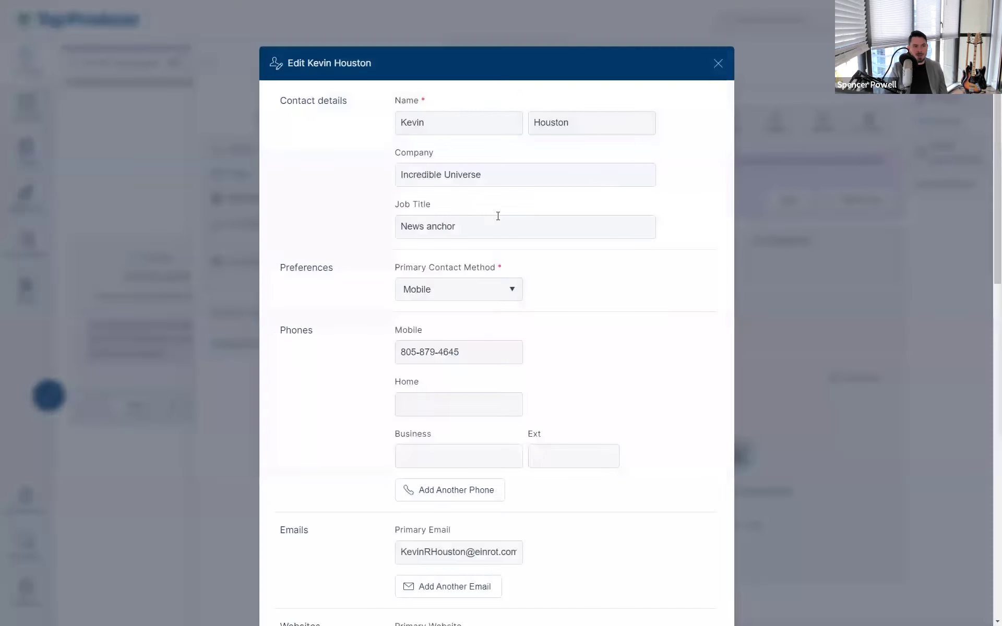
{"action": "scroll", "coordinate": [472, 229], "scroll_direction": "down", "scroll_amount": 10}
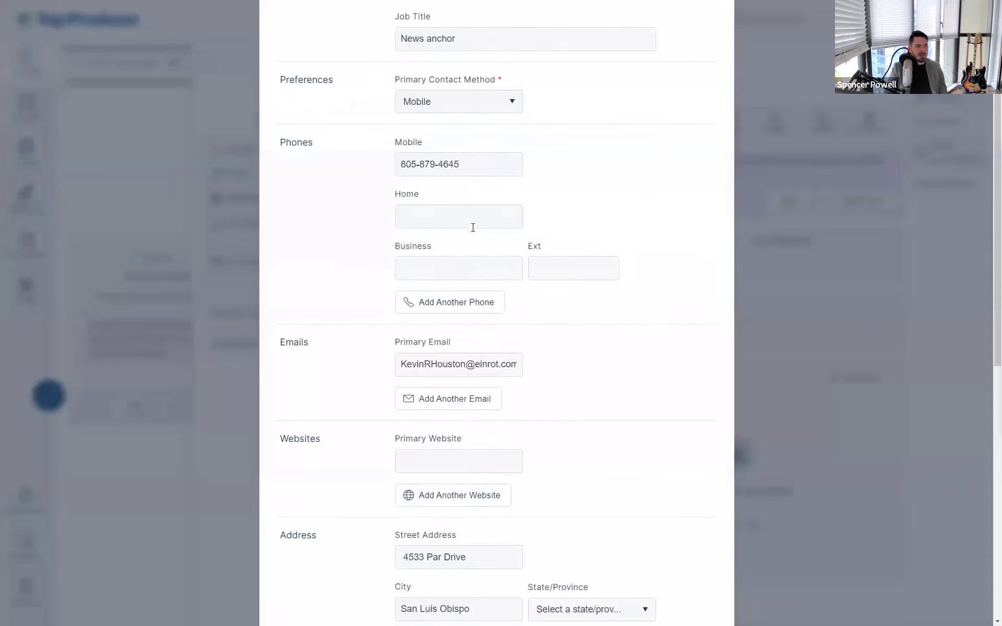
{"action": "scroll", "coordinate": [475, 328], "scroll_direction": "down", "scroll_amount": 1}
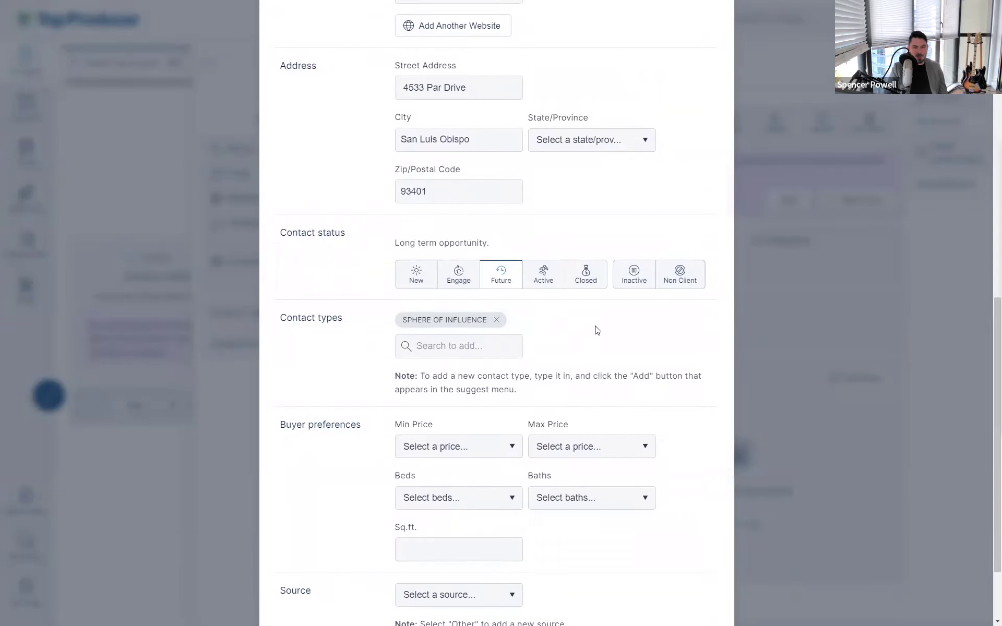
{"action": "left_click", "coordinate": [576, 282]}
{"action": "left_click", "coordinate": [476, 349]}
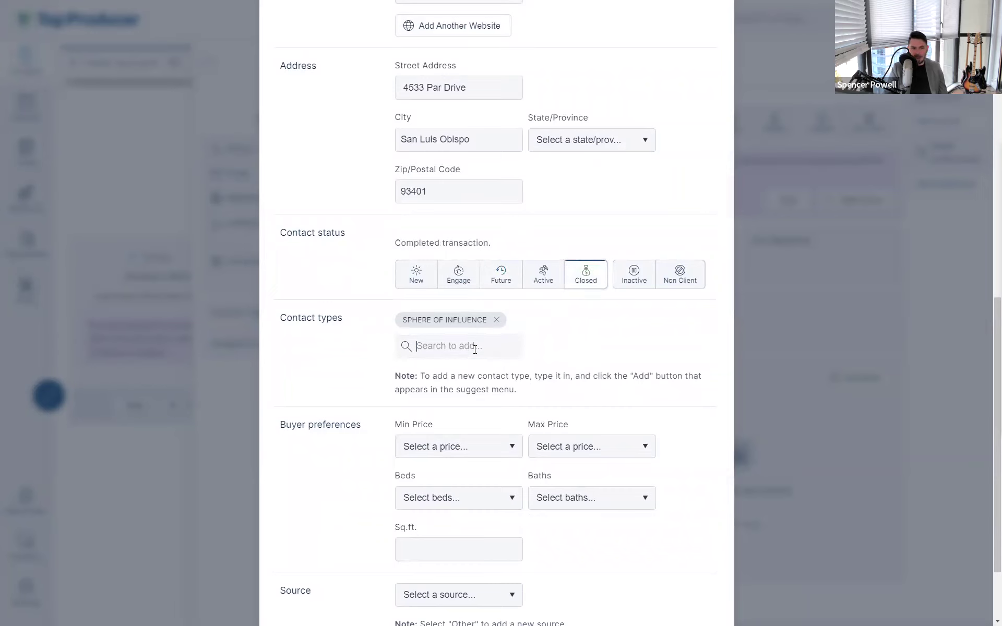
{"action": "type", "text": "past"}
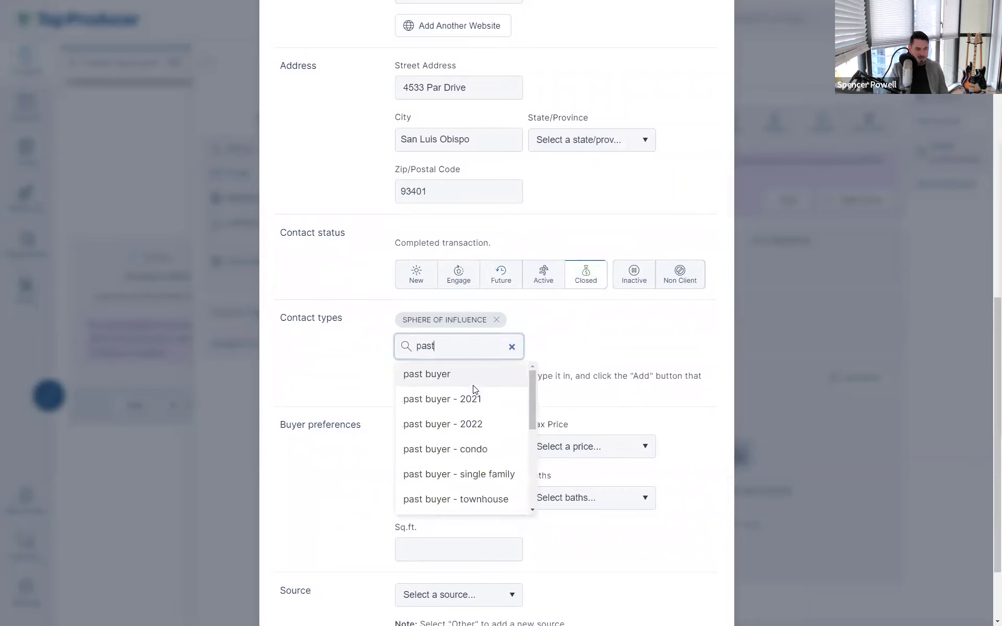
{"action": "type", "text": " client"}
{"action": "left_click", "coordinate": [481, 372]}
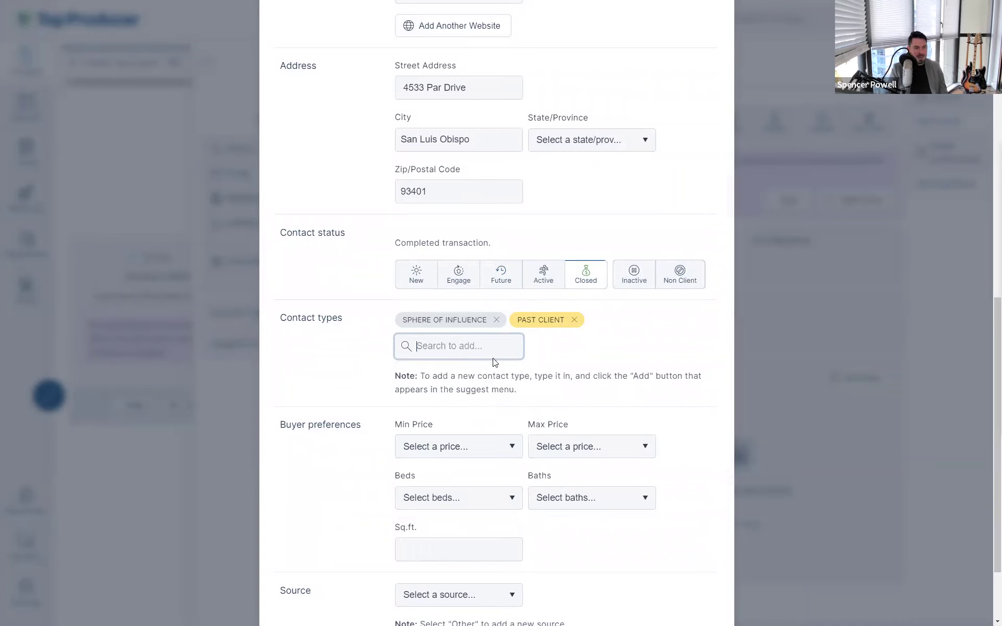
{"action": "left_click", "coordinate": [586, 353]}
{"action": "scroll", "coordinate": [586, 353], "scroll_direction": "down", "scroll_amount": 2}
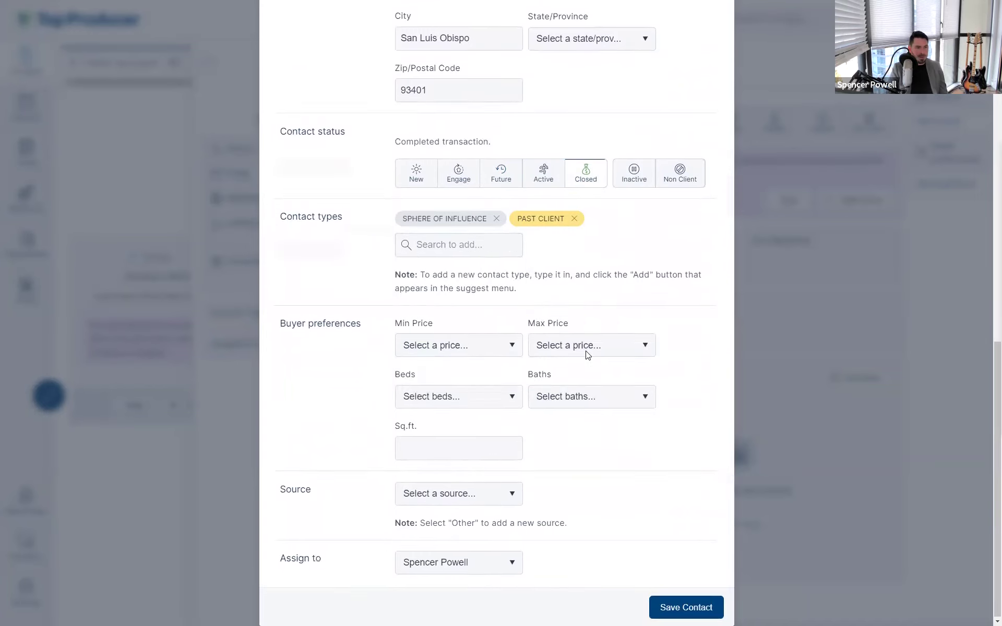
{"action": "left_click", "coordinate": [686, 607]}
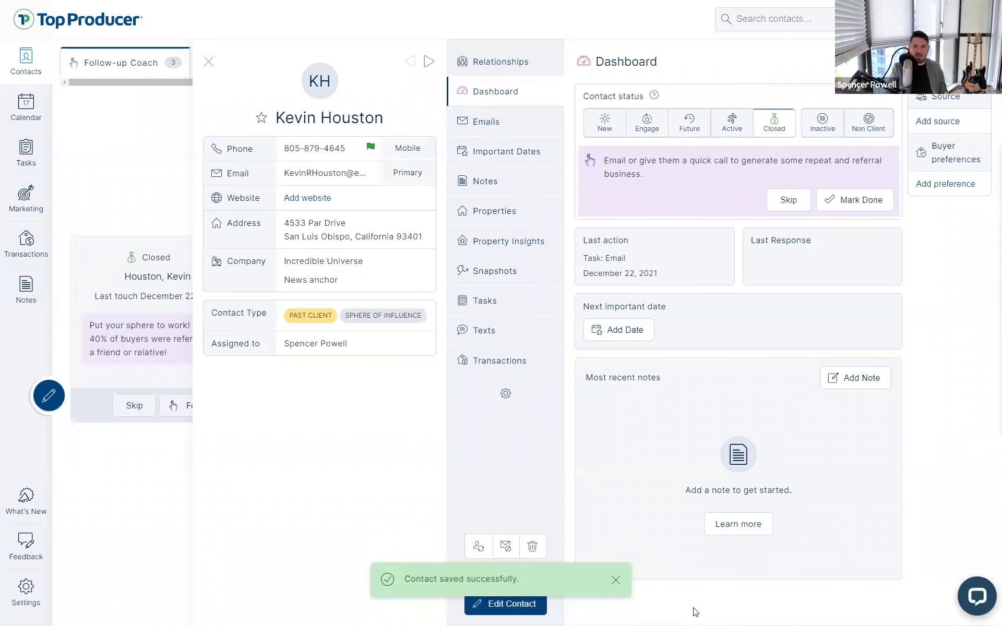
Add a Spouse relationship, choosing to create the spouse as a new contact
{"action": "left_click", "coordinate": [486, 62]}
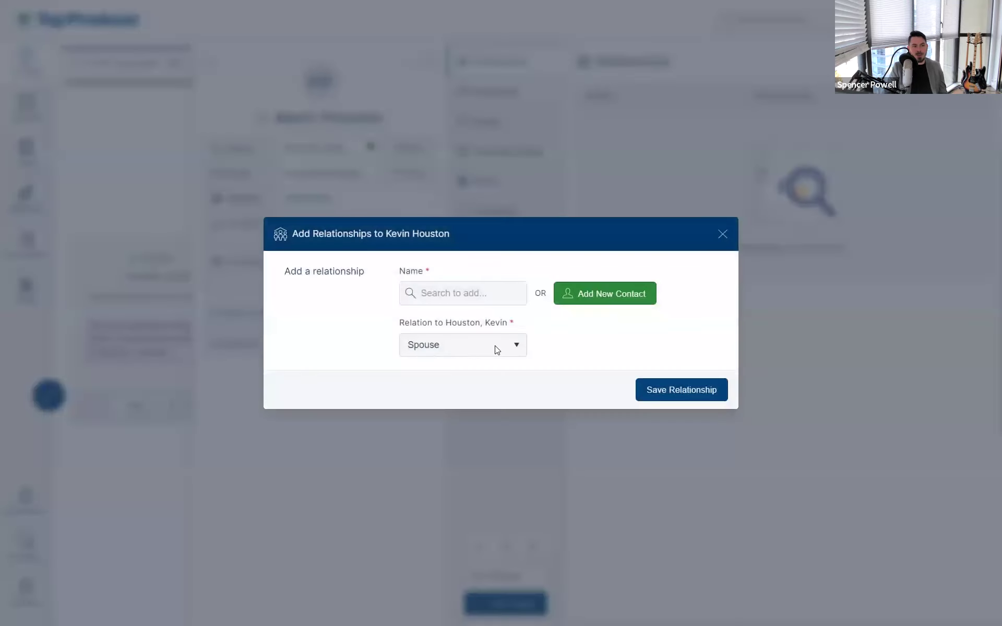
{"action": "left_click", "coordinate": [494, 347]}
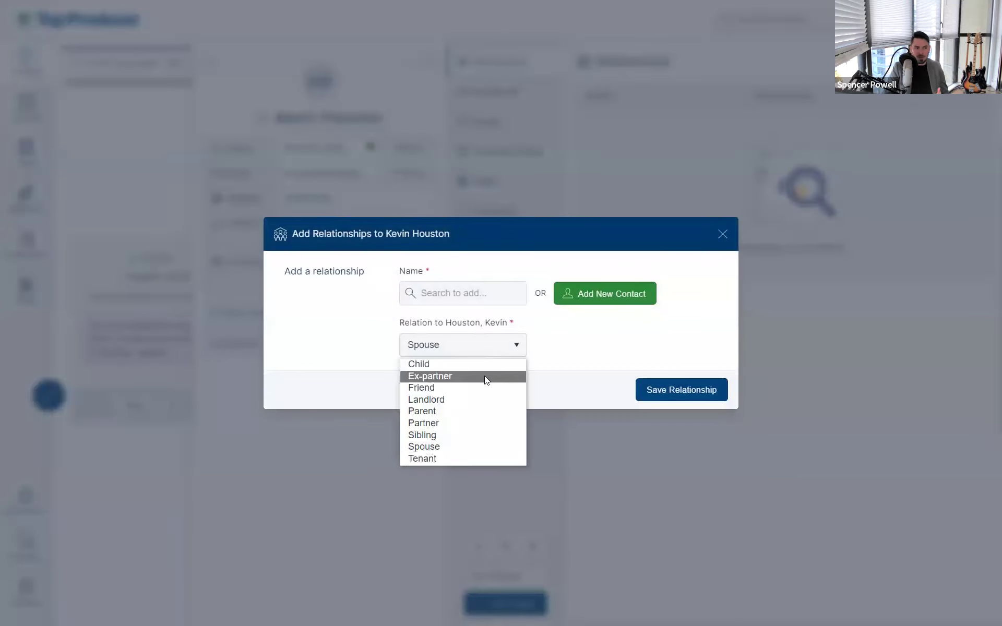
{"action": "left_click", "coordinate": [579, 367]}
{"action": "left_click", "coordinate": [437, 348]}
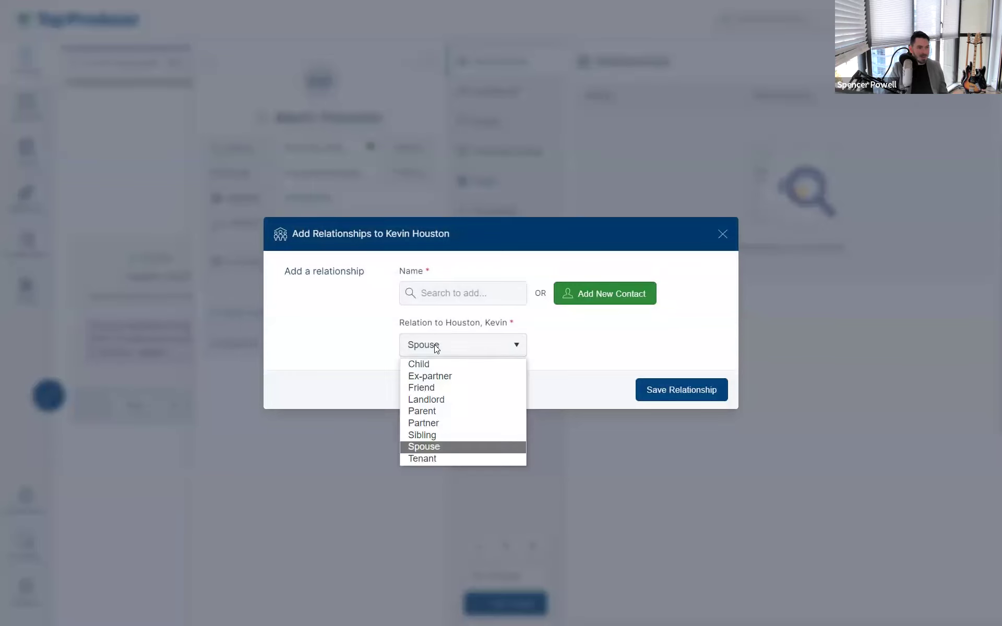
{"action": "left_click", "coordinate": [436, 348]}
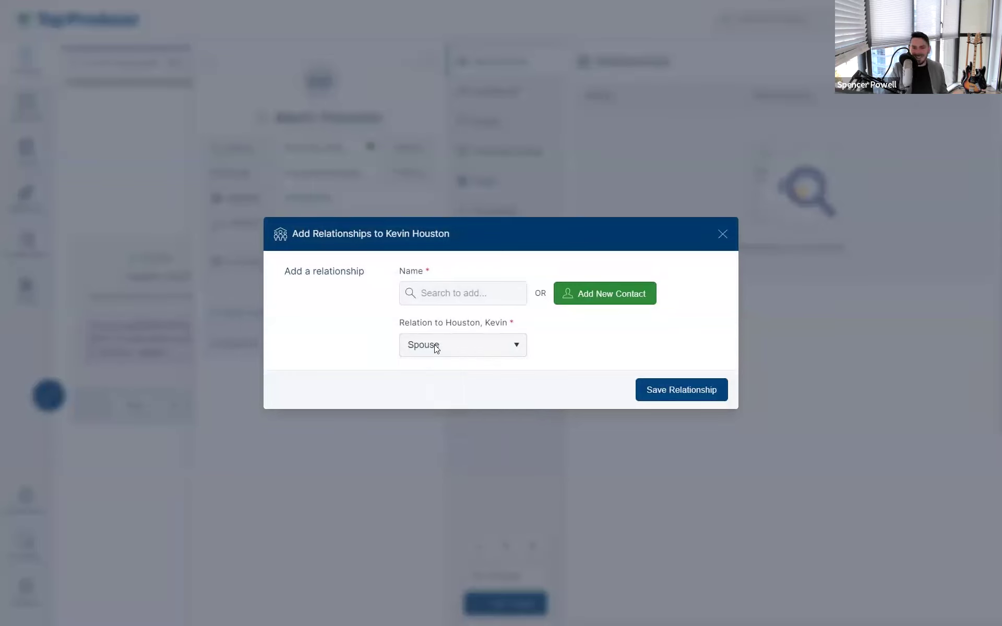
{"action": "left_click", "coordinate": [617, 295]}
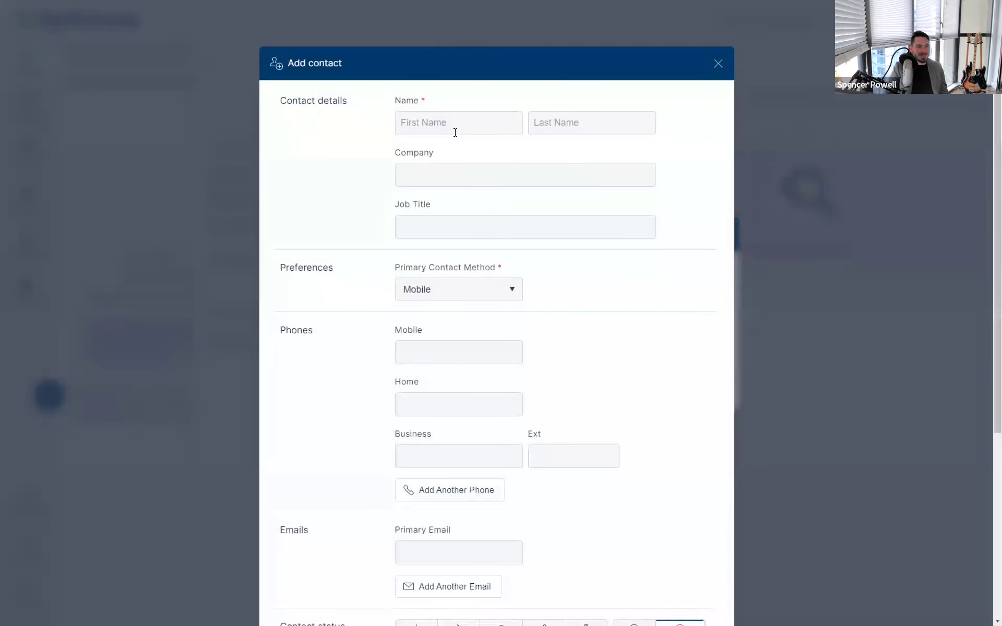
Save a new Non Client contact with its first name and a new DOG contact type
{"action": "left_click", "coordinate": [452, 124]}
{"action": "type", "text": "Grover"}
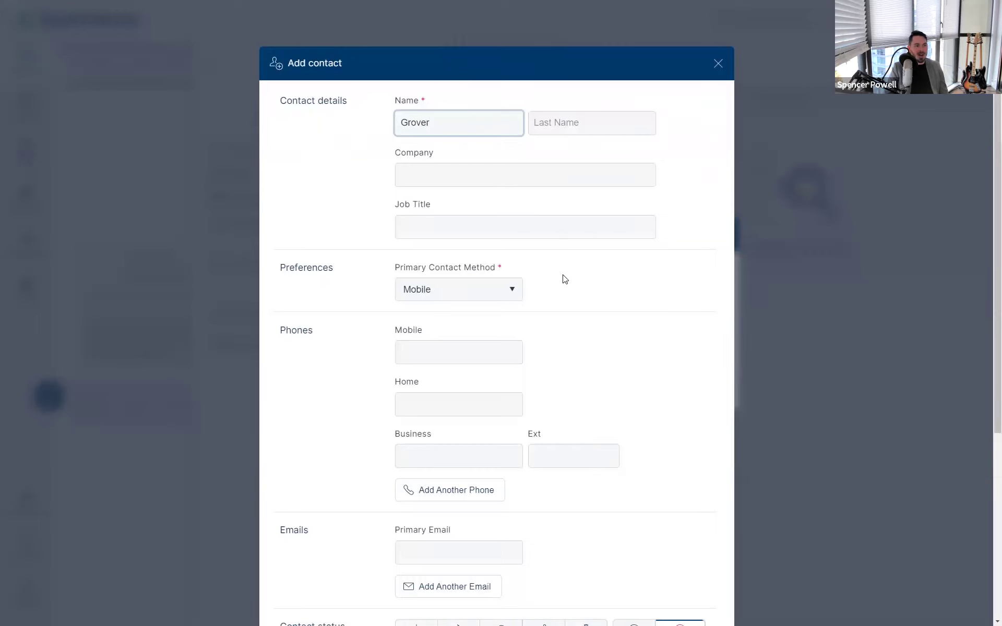
{"action": "scroll", "coordinate": [566, 282], "scroll_direction": "down", "scroll_amount": 2}
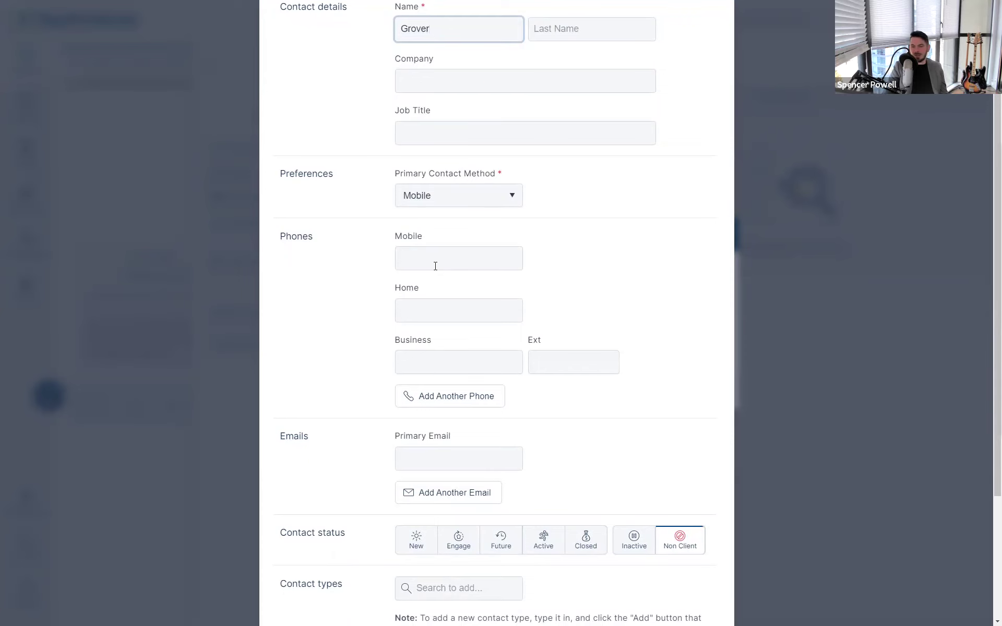
{"action": "scroll", "coordinate": [603, 436], "scroll_direction": "down", "scroll_amount": 2}
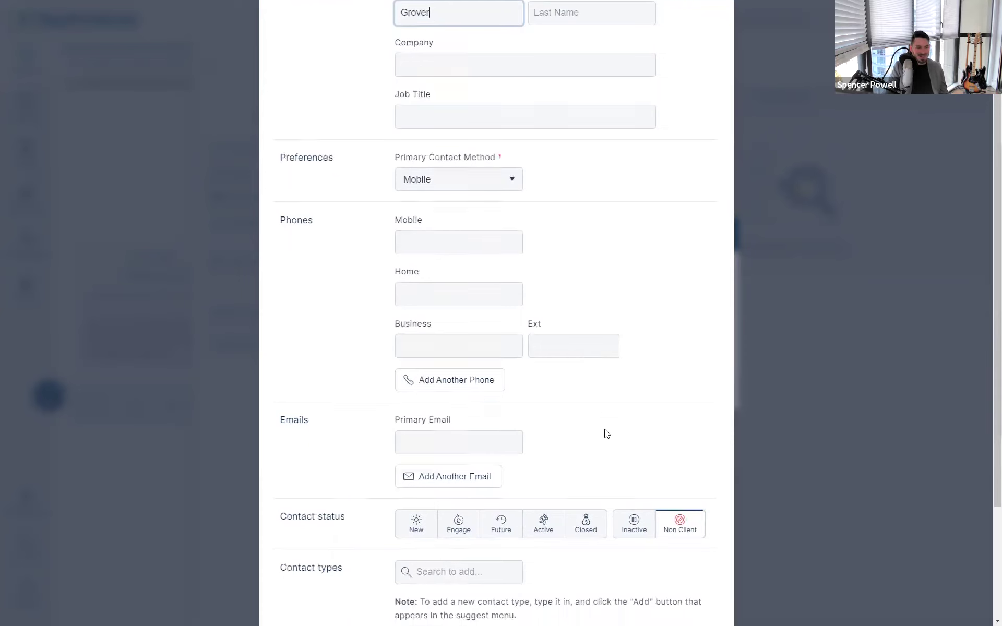
{"action": "left_click", "coordinate": [687, 456]}
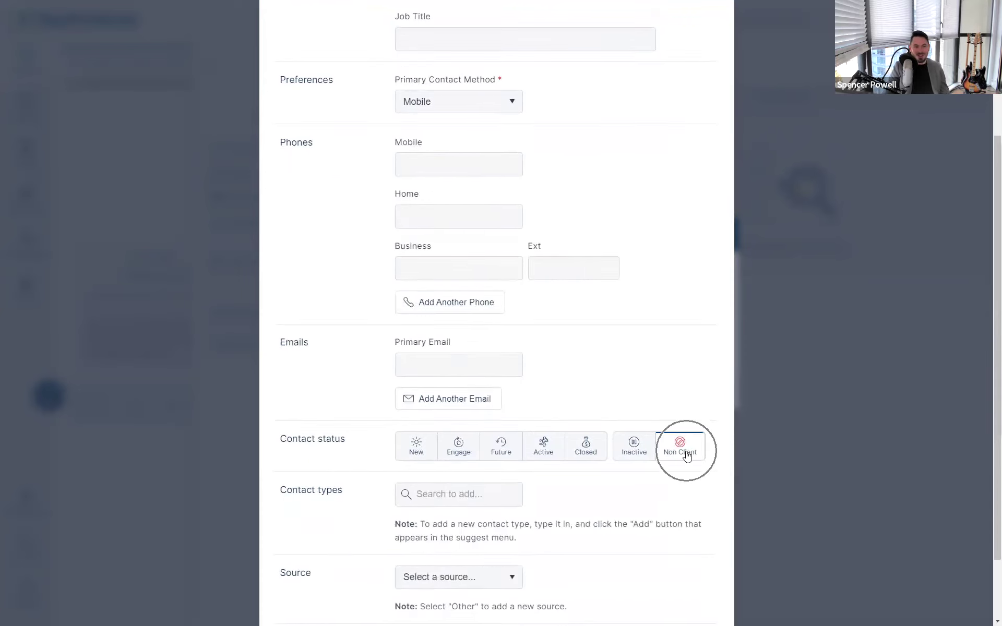
{"action": "left_click", "coordinate": [478, 484]}
{"action": "type", "text": "Dog"}
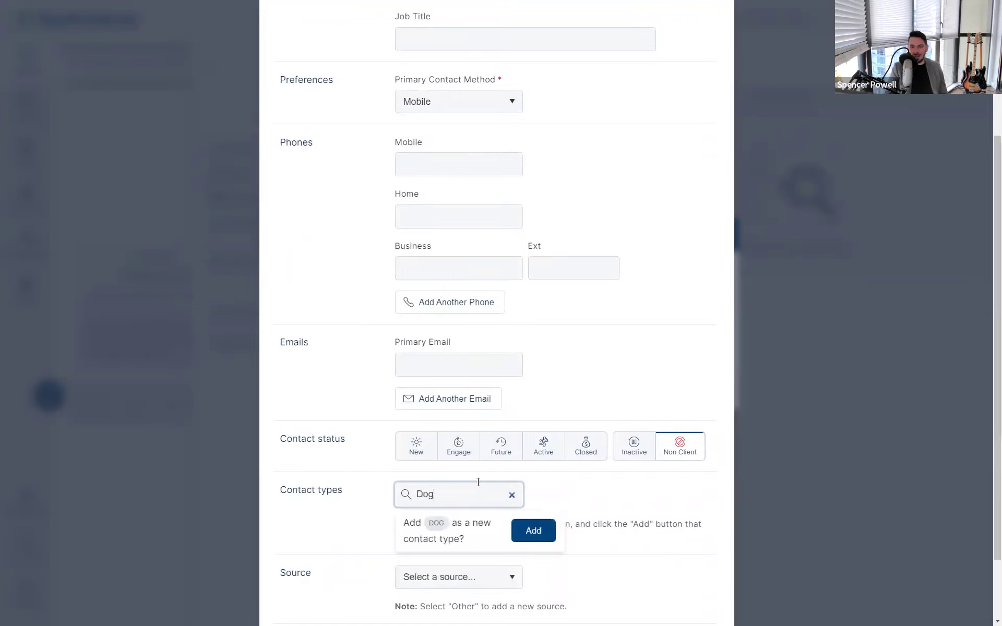
{"action": "left_click", "coordinate": [545, 539]}
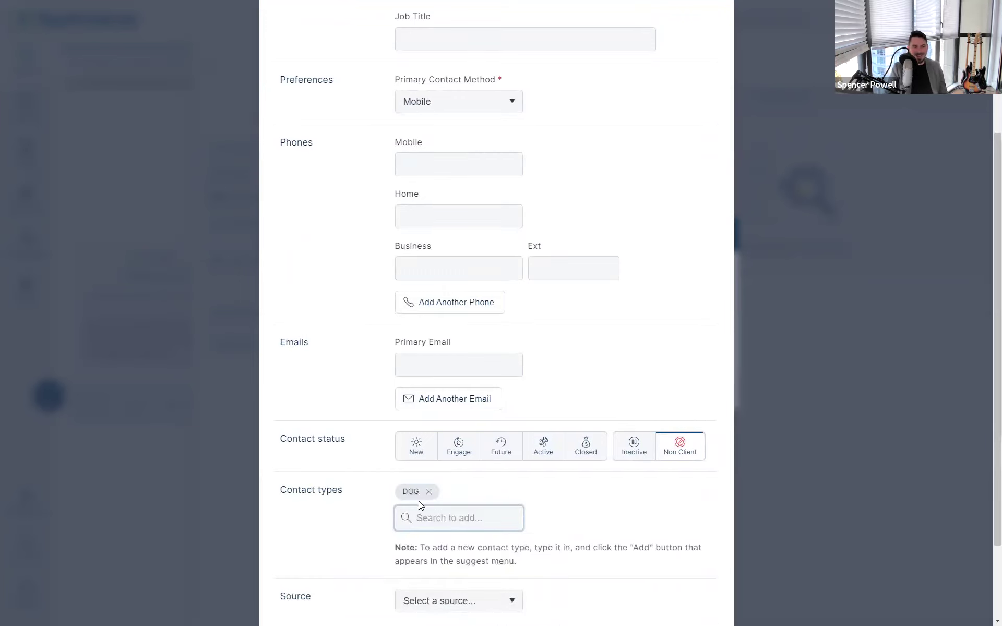
{"action": "scroll", "coordinate": [415, 499], "scroll_direction": "down", "scroll_amount": 2}
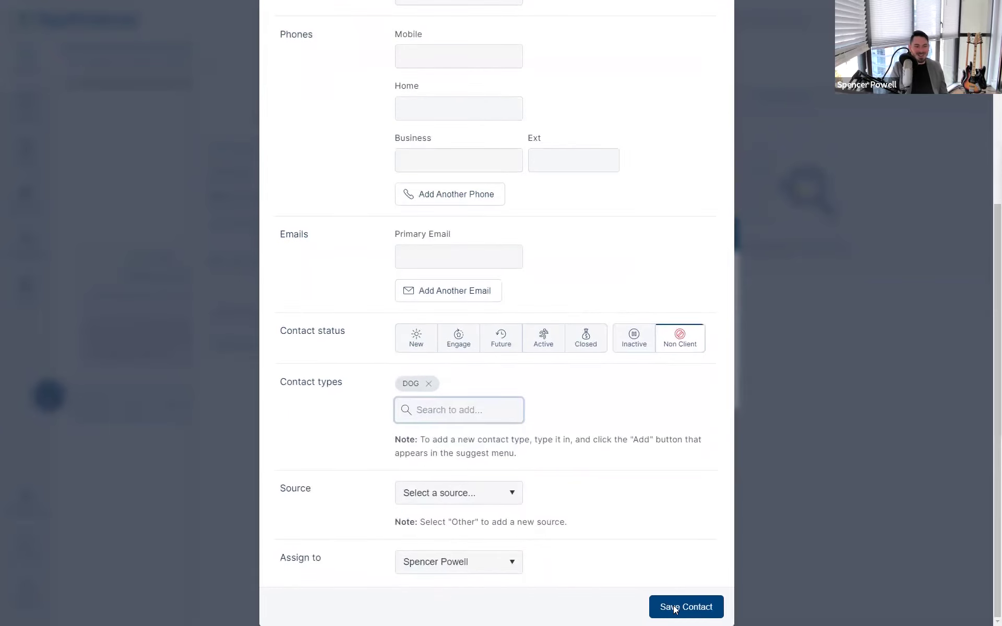
{"action": "left_click", "coordinate": [673, 605]}
{"action": "left_click", "coordinate": [447, 345]}
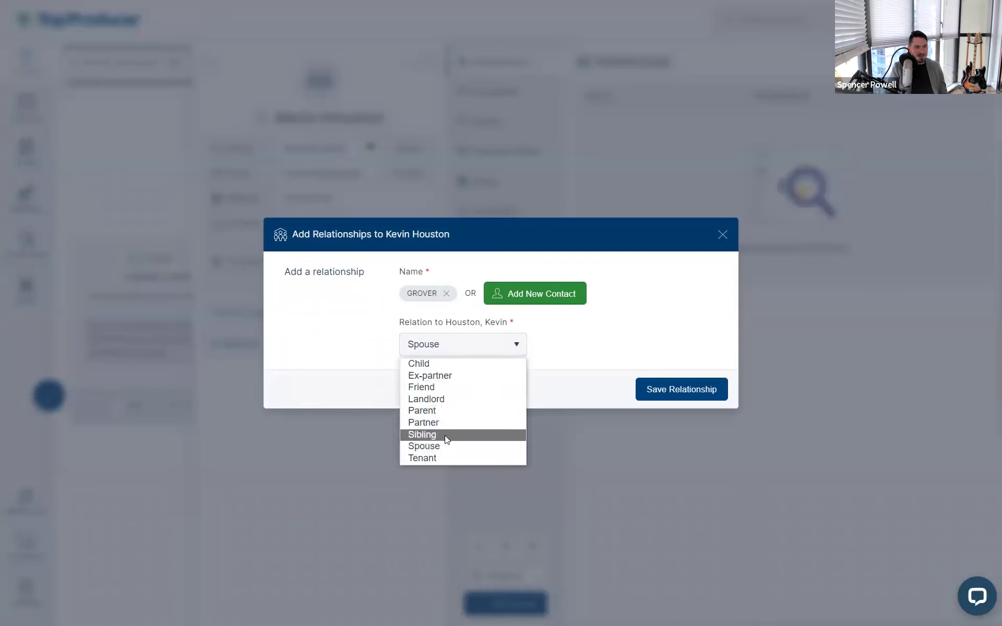
Change the relation to Child, save the relationship, and open the new contact's record
{"action": "left_click", "coordinate": [444, 365]}
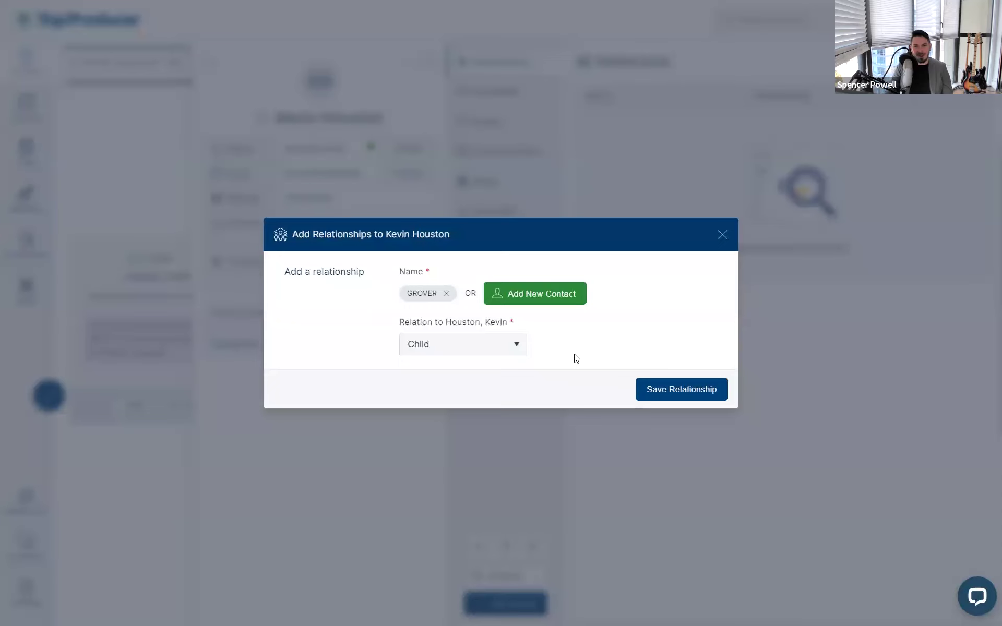
{"action": "left_click", "coordinate": [660, 389]}
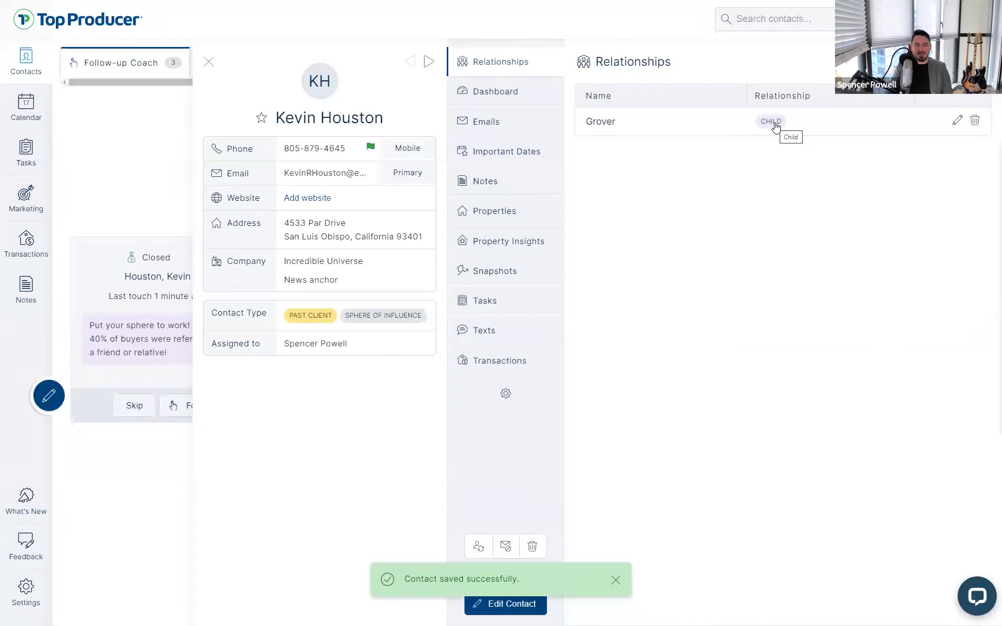
{"action": "left_click", "coordinate": [688, 133]}
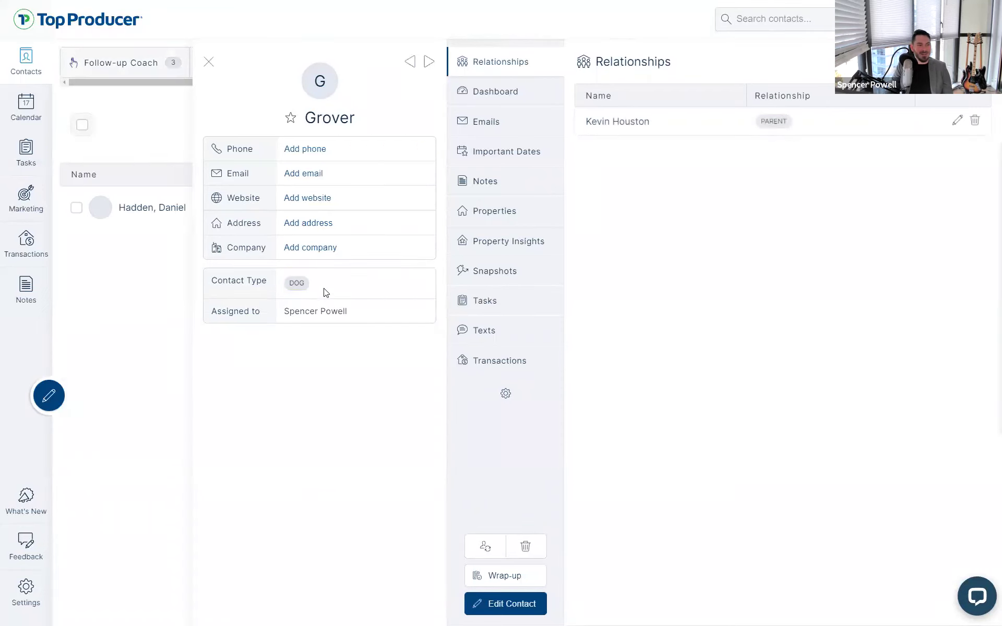
{"action": "left_click", "coordinate": [649, 127]}
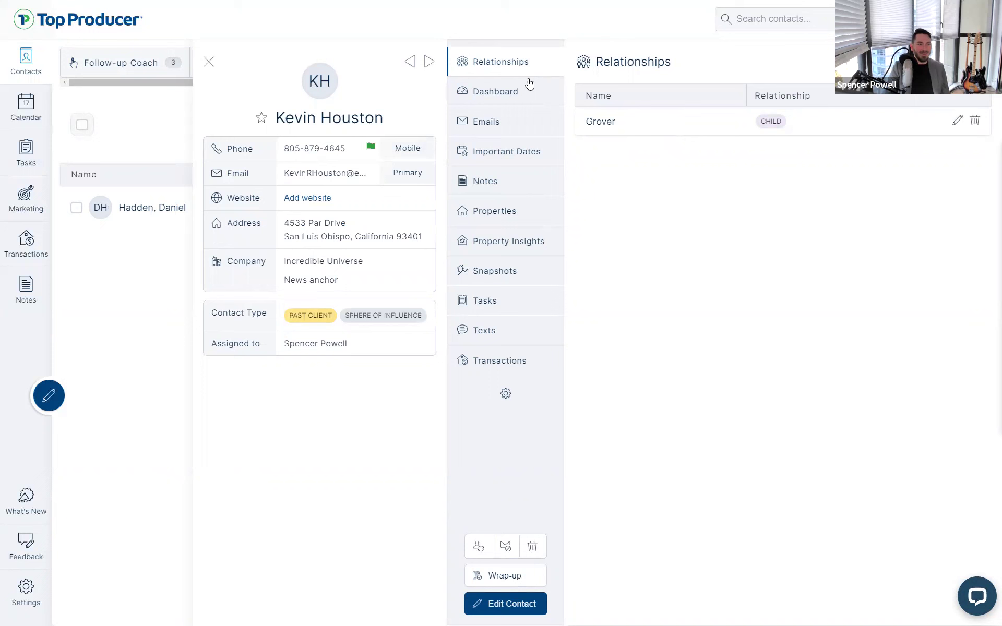
{"action": "left_click", "coordinate": [528, 89]}
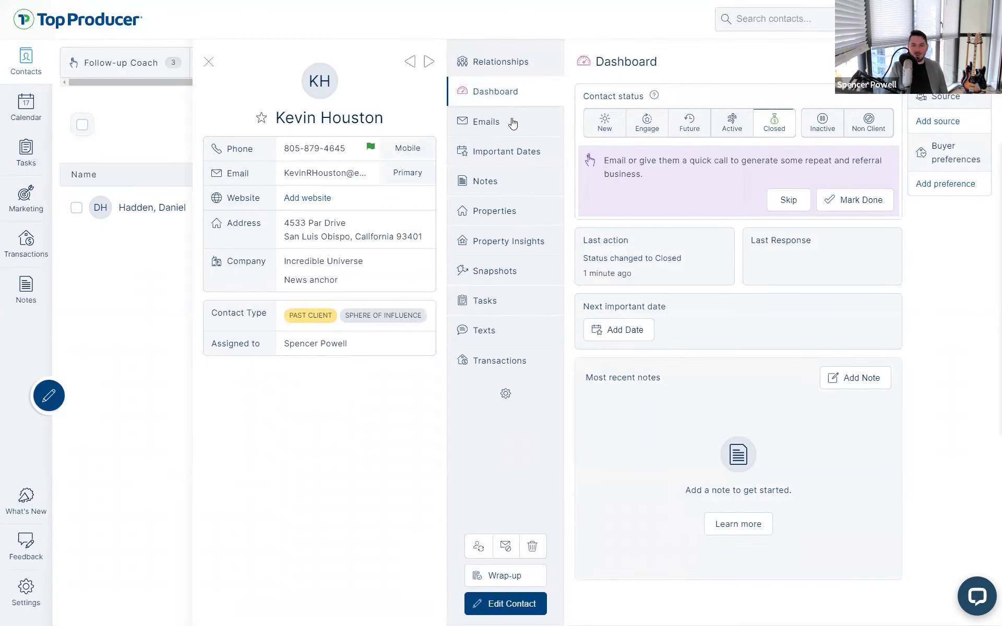
{"action": "left_click", "coordinate": [513, 123]}
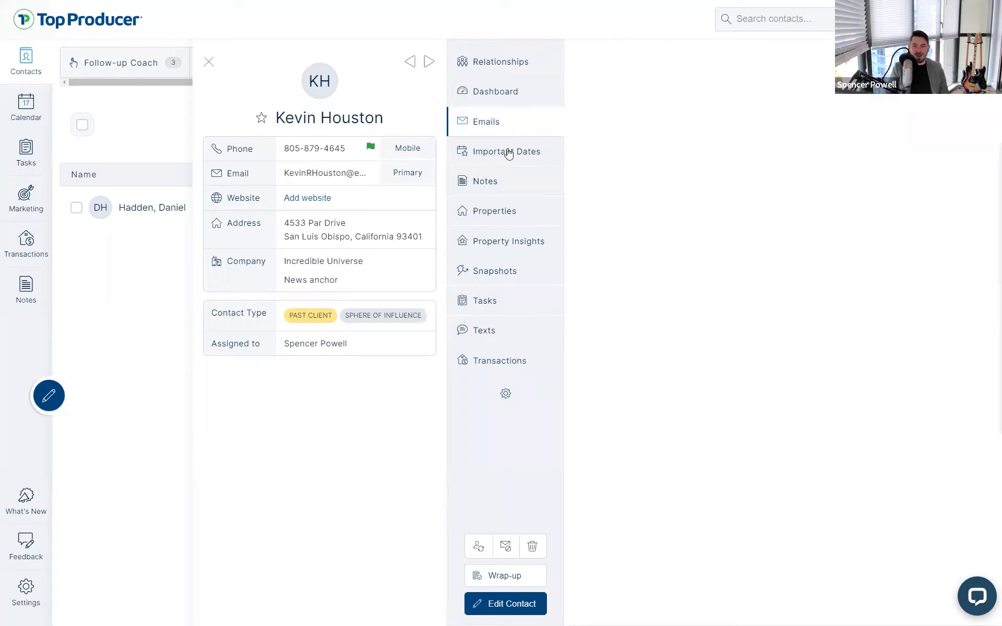
{"action": "left_click", "coordinate": [509, 153]}
{"action": "left_click", "coordinate": [517, 126]}
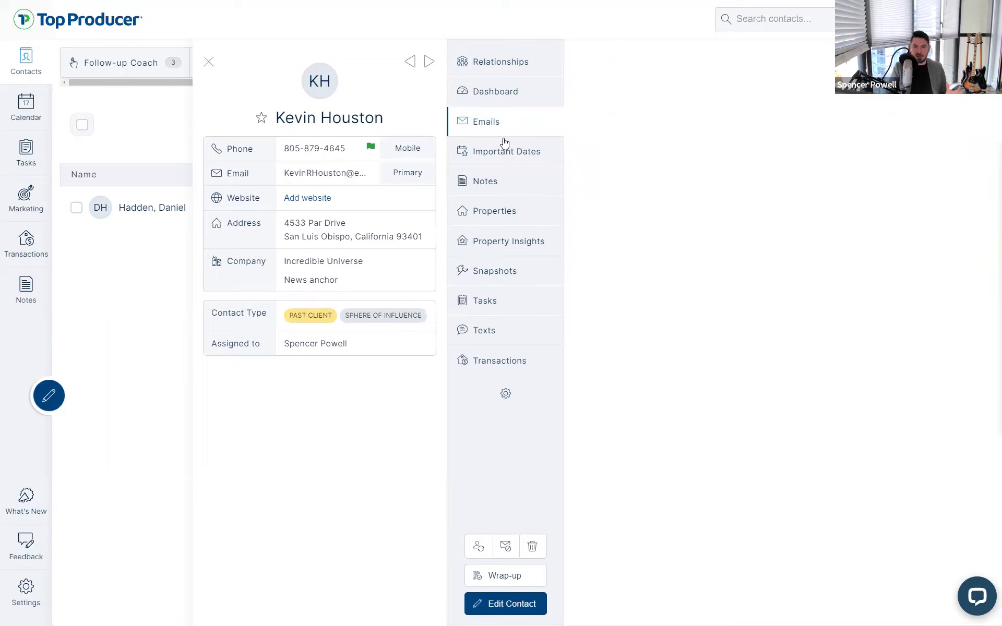
{"action": "left_click", "coordinate": [496, 154]}
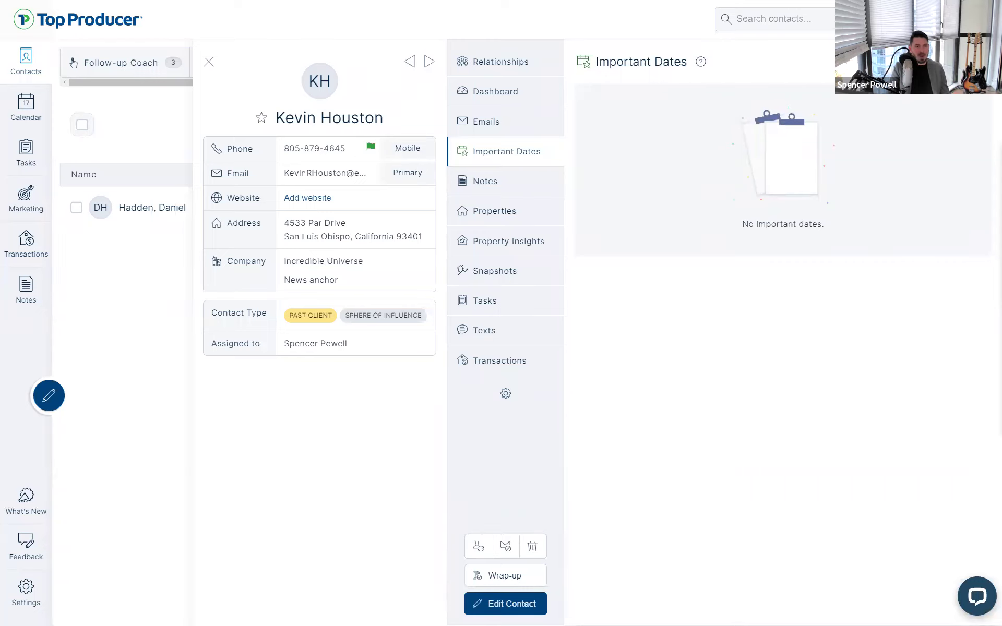
Add an annually repeating 'Home anniversary (2022)' important date on November 1 and save it
{"action": "left_click", "coordinate": [952, 62]}
{"action": "left_click", "coordinate": [612, 267]}
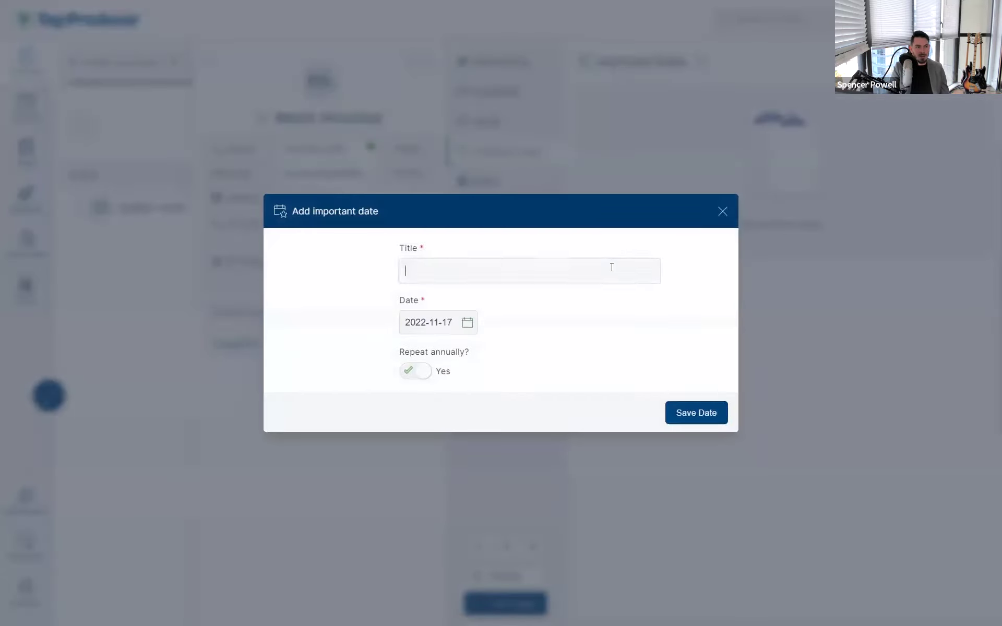
{"action": "type", "text": "Closing and"}
{"action": "key", "text": "ctrl+a"}
{"action": "type", "text": "Home anniversa"}
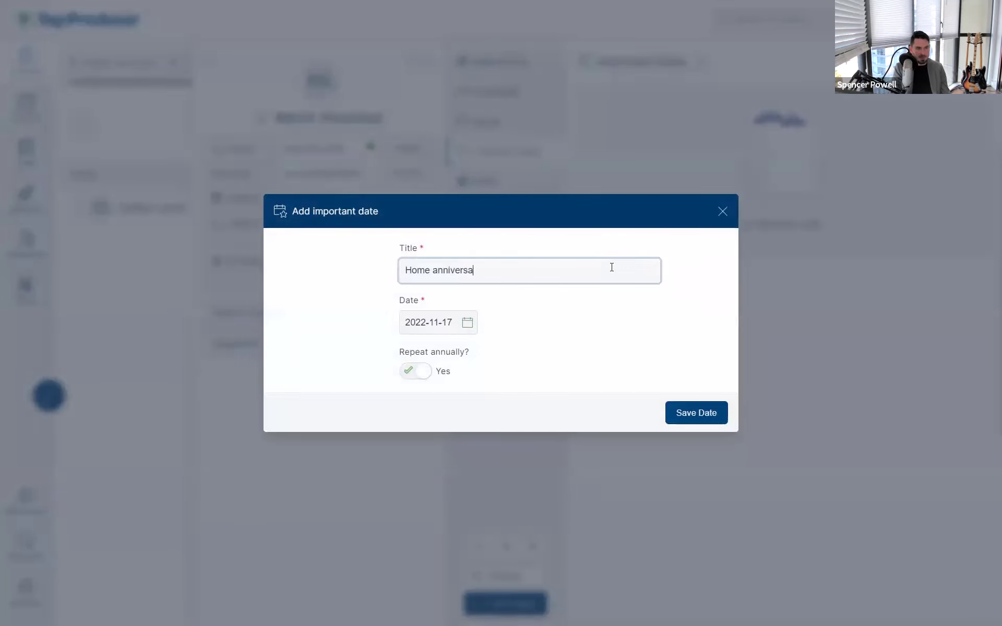
{"action": "type", "text": "ry (2022"}
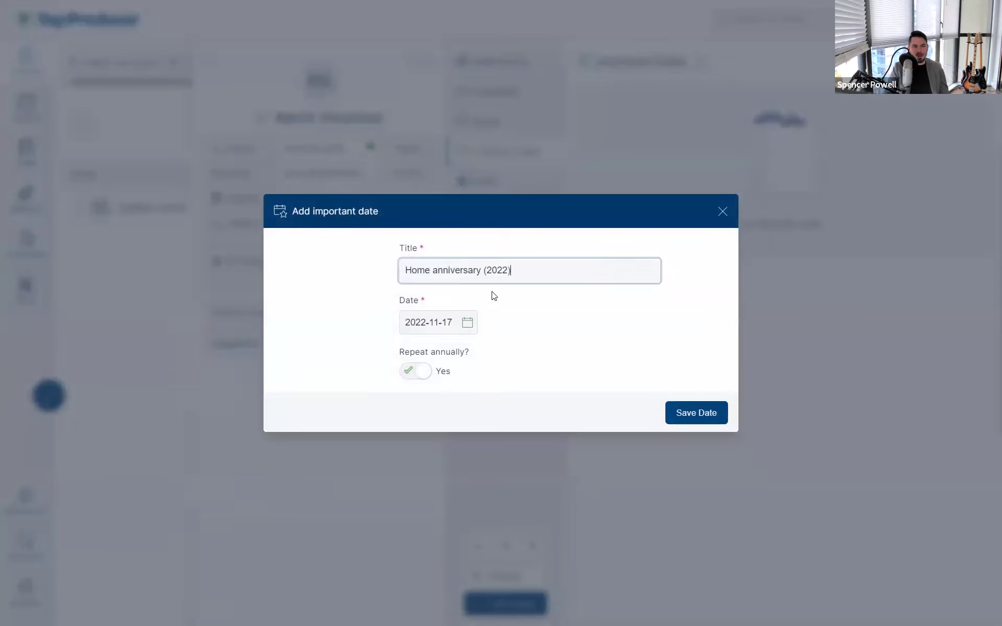
{"action": "left_click", "coordinate": [451, 323]}
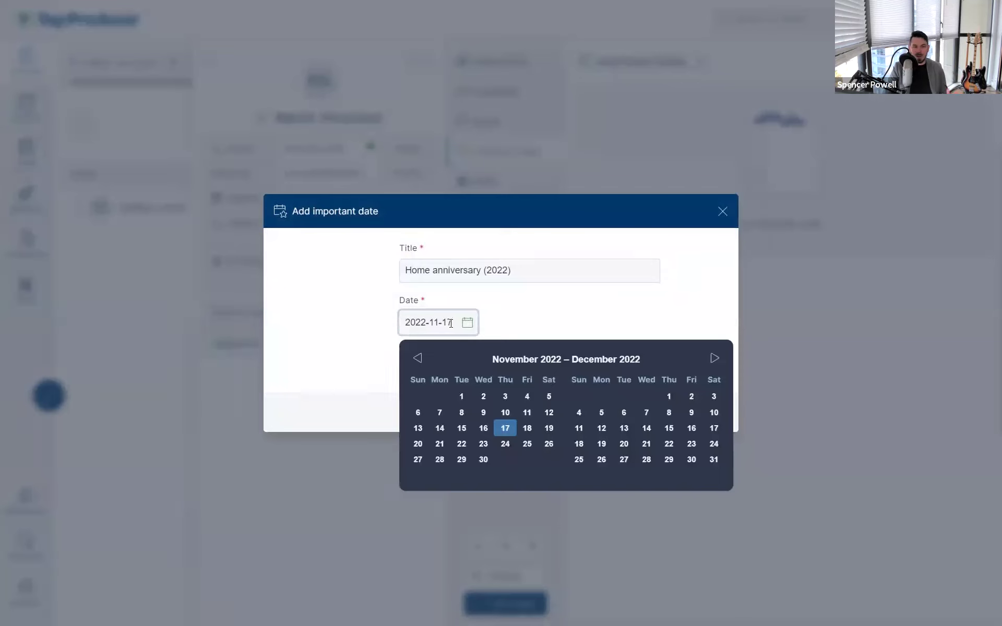
{"action": "left_click", "coordinate": [462, 398]}
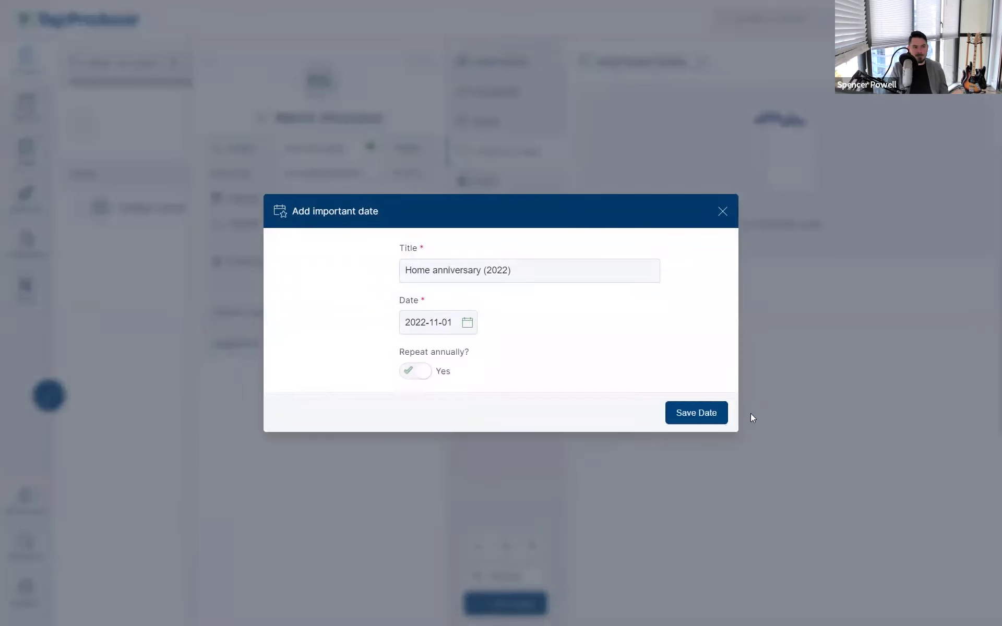
{"action": "left_click", "coordinate": [687, 413]}
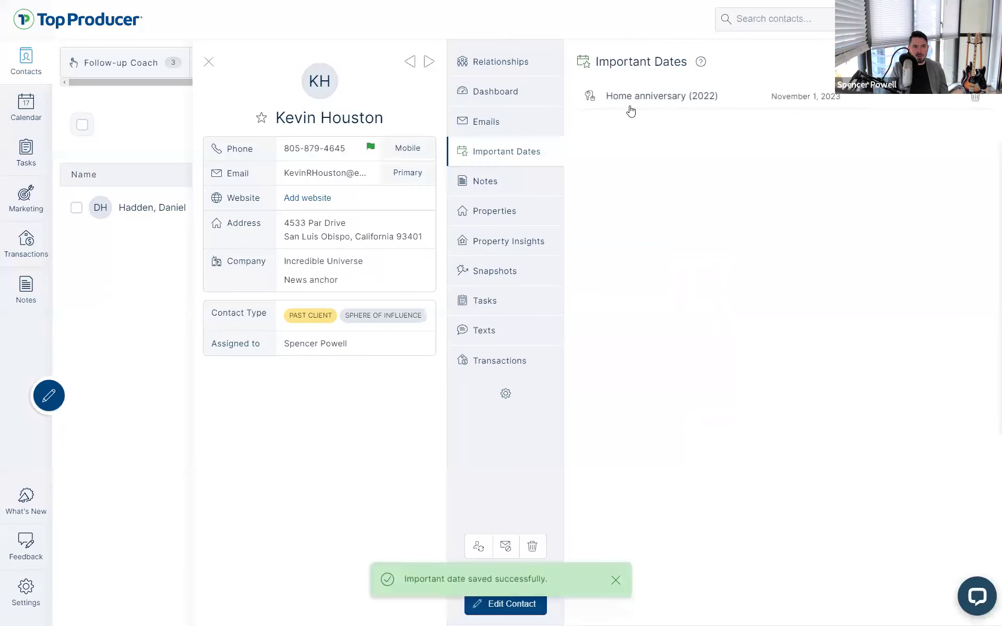
{"action": "left_click", "coordinate": [634, 110]}
{"action": "left_click", "coordinate": [555, 173]}
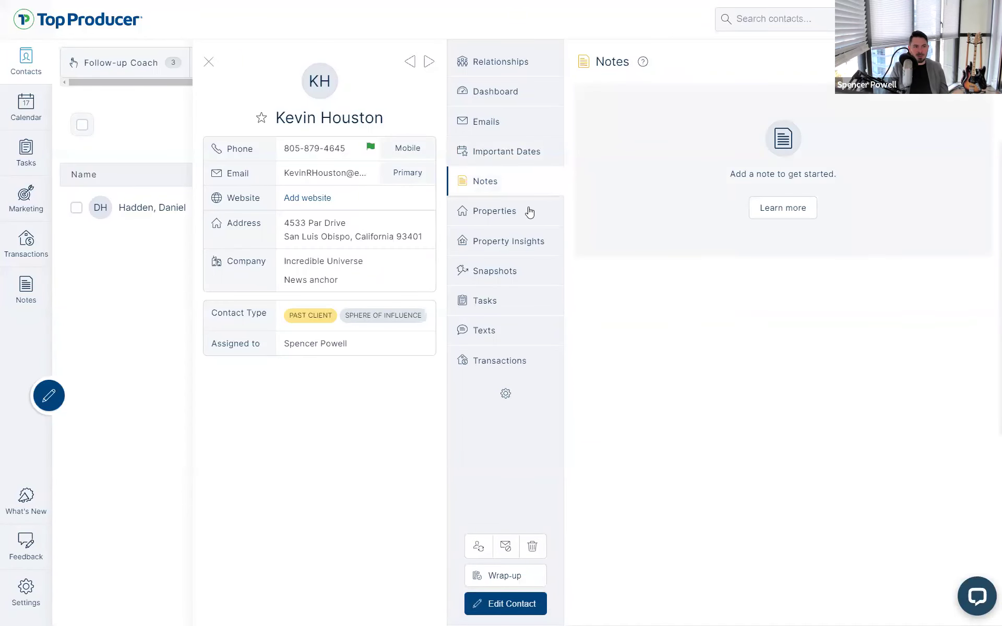
{"action": "left_click", "coordinate": [530, 212]}
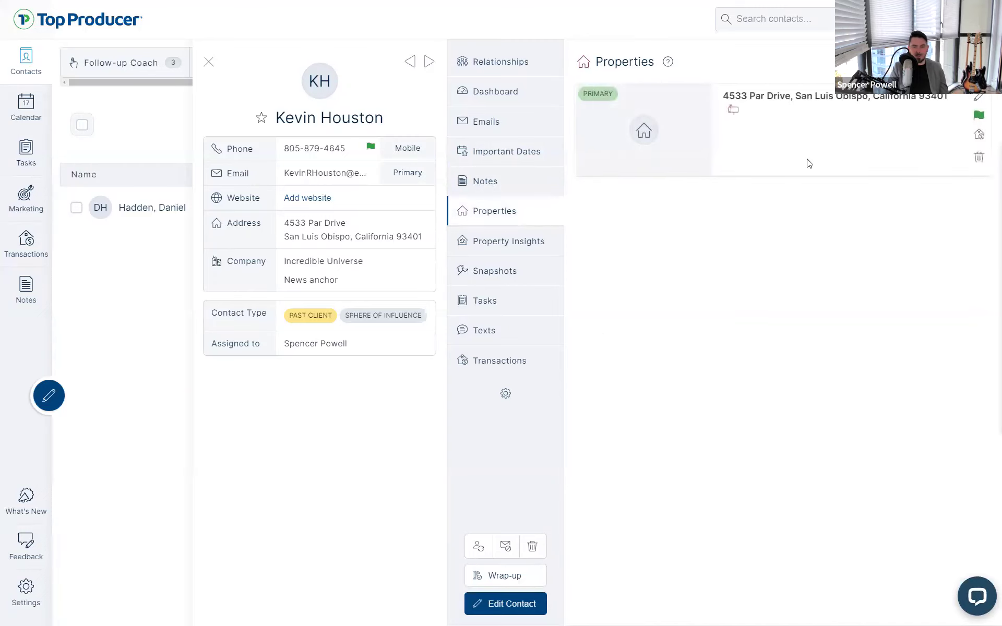
{"action": "key", "text": "ctrl"}
{"action": "key", "text": "ctrl"}
{"action": "key", "text": "ctrl"}
{"action": "left_click", "coordinate": [530, 362]}
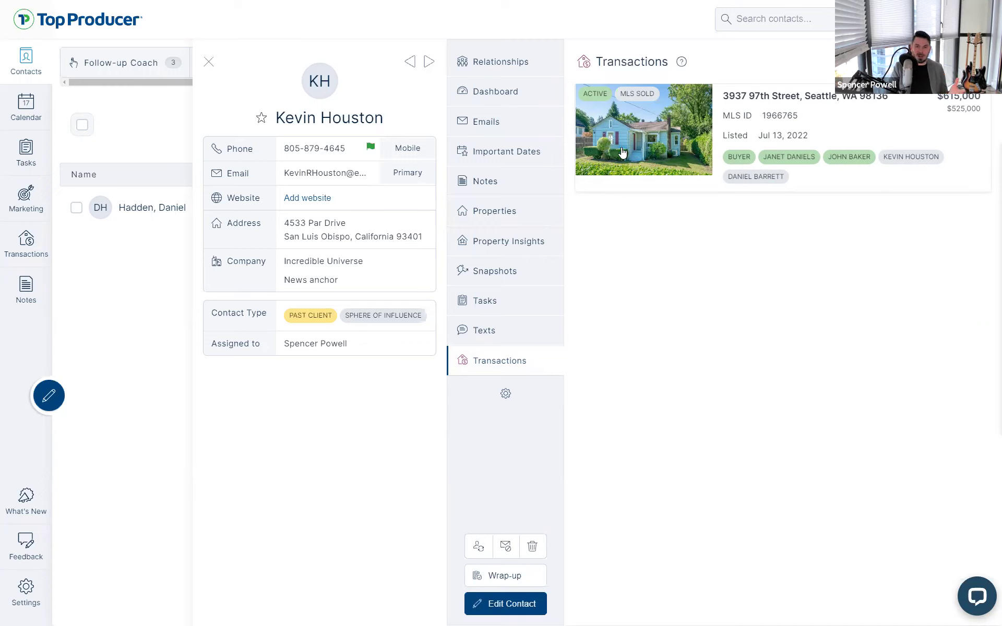
{"action": "left_click", "coordinate": [515, 221]}
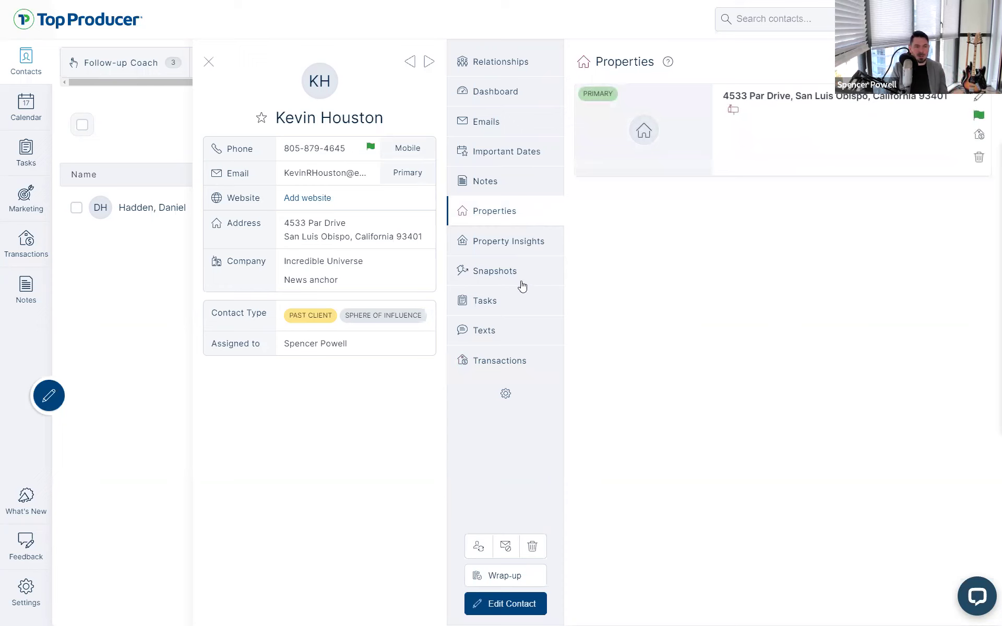
{"action": "left_click", "coordinate": [488, 363]}
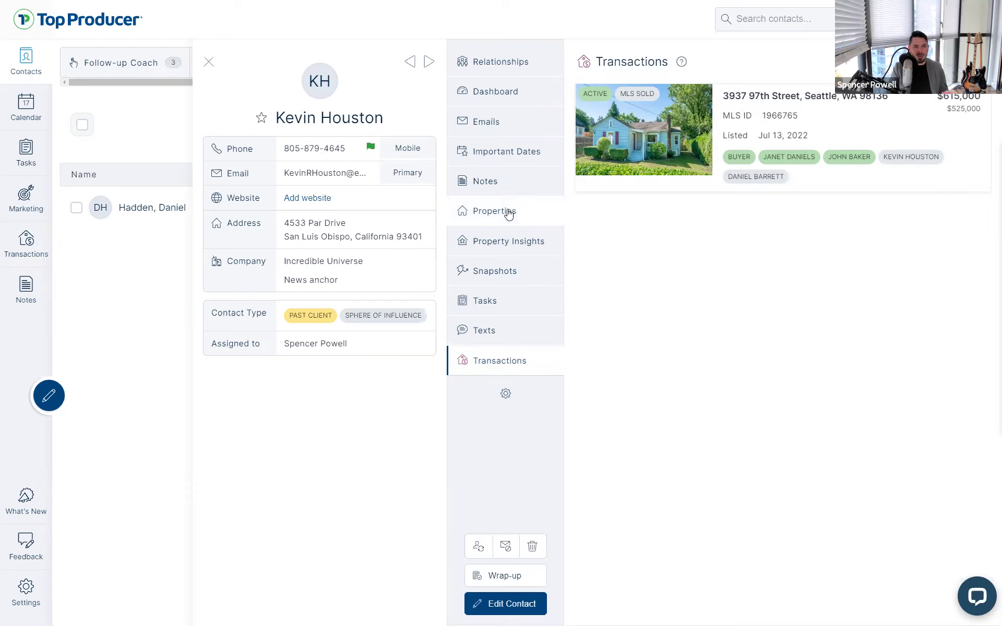
{"action": "left_click", "coordinate": [508, 210]}
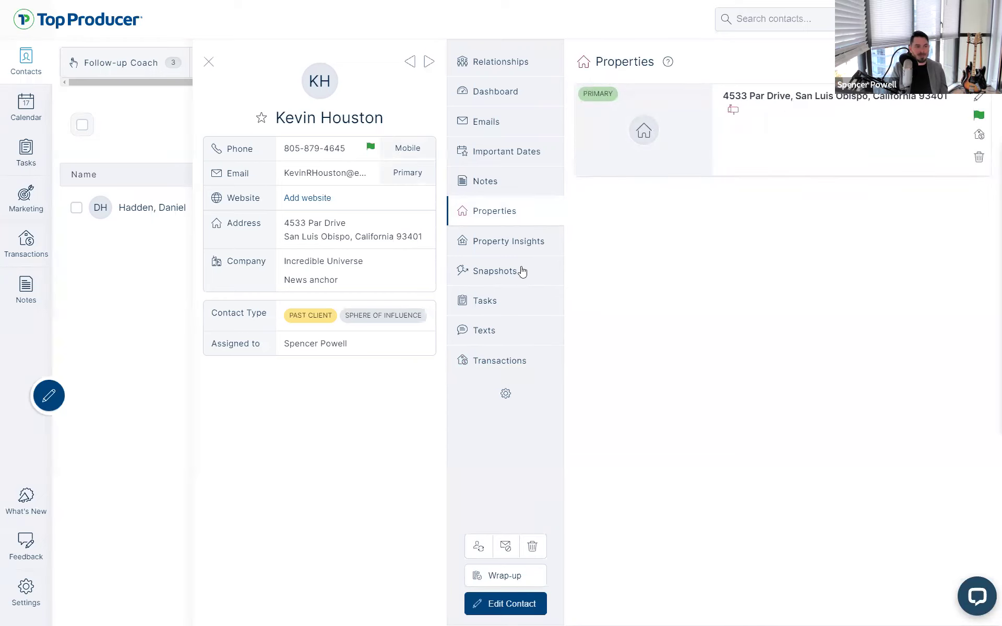
{"action": "left_click", "coordinate": [538, 240]}
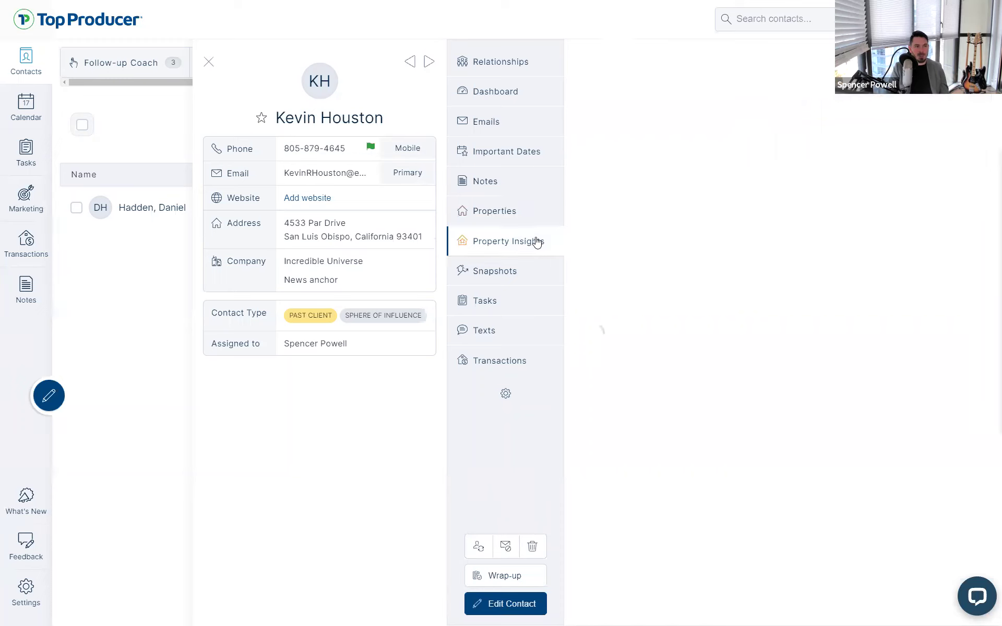
{"action": "left_click", "coordinate": [518, 281]}
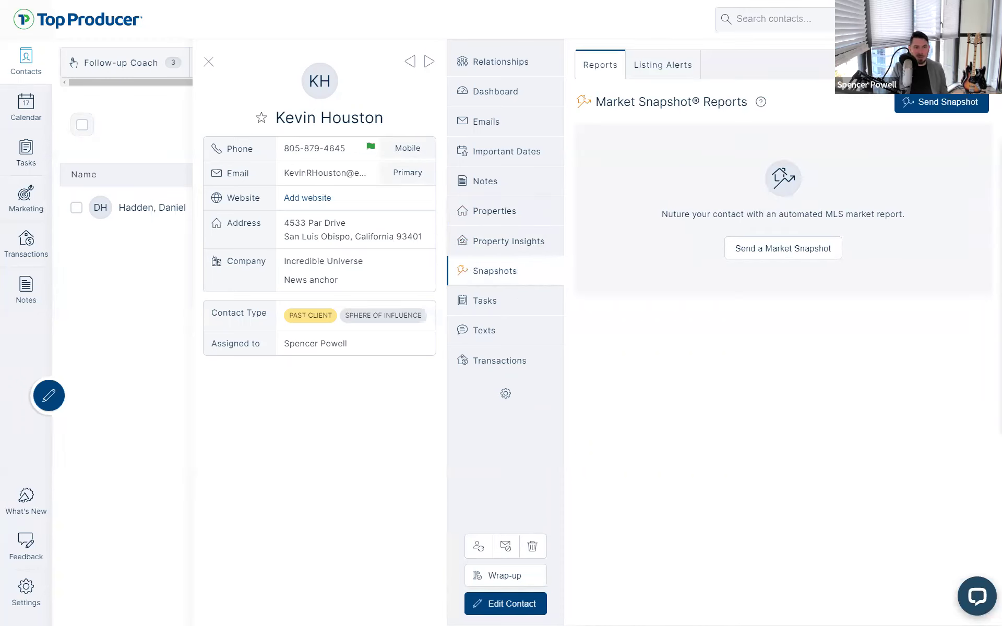
Preview the Send Snapshot form, tasks, texts and relationships, then return to the Closed-status dashboard
{"action": "left_click", "coordinate": [945, 109]}
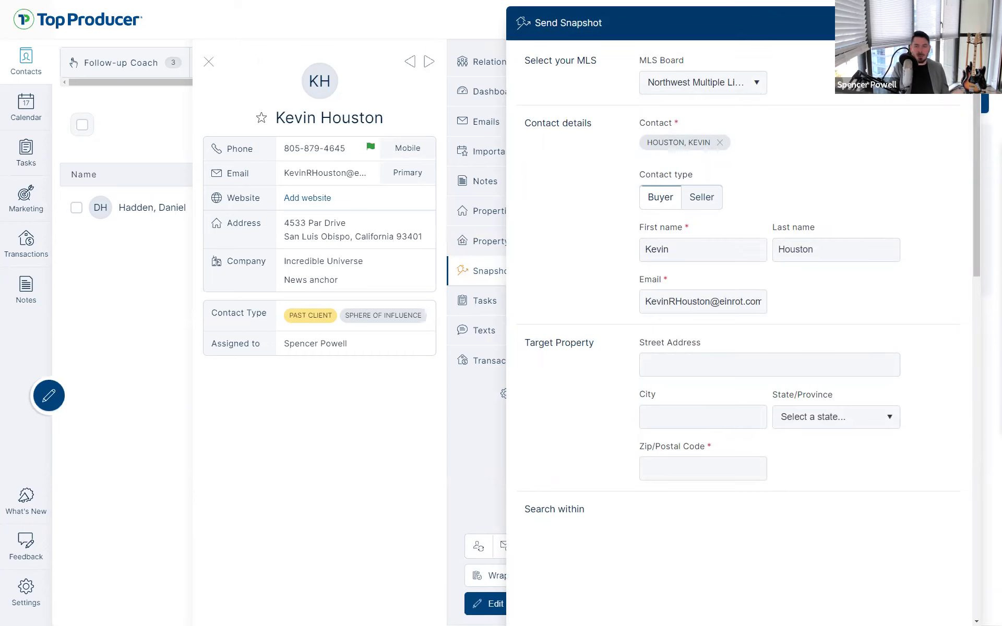
{"action": "key", "text": "Escape"}
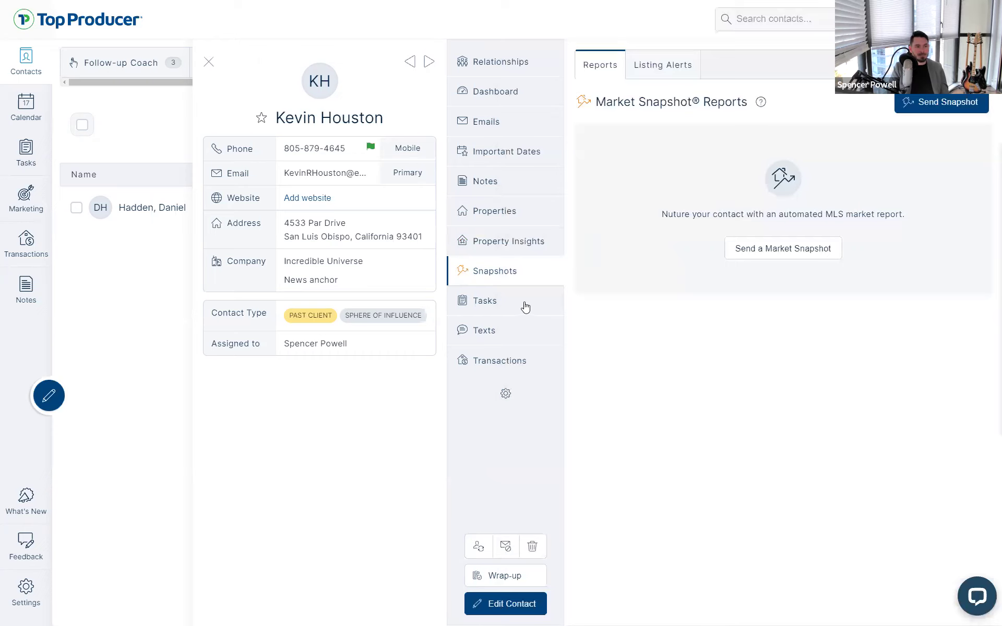
{"action": "left_click", "coordinate": [524, 303]}
{"action": "left_click", "coordinate": [528, 336]}
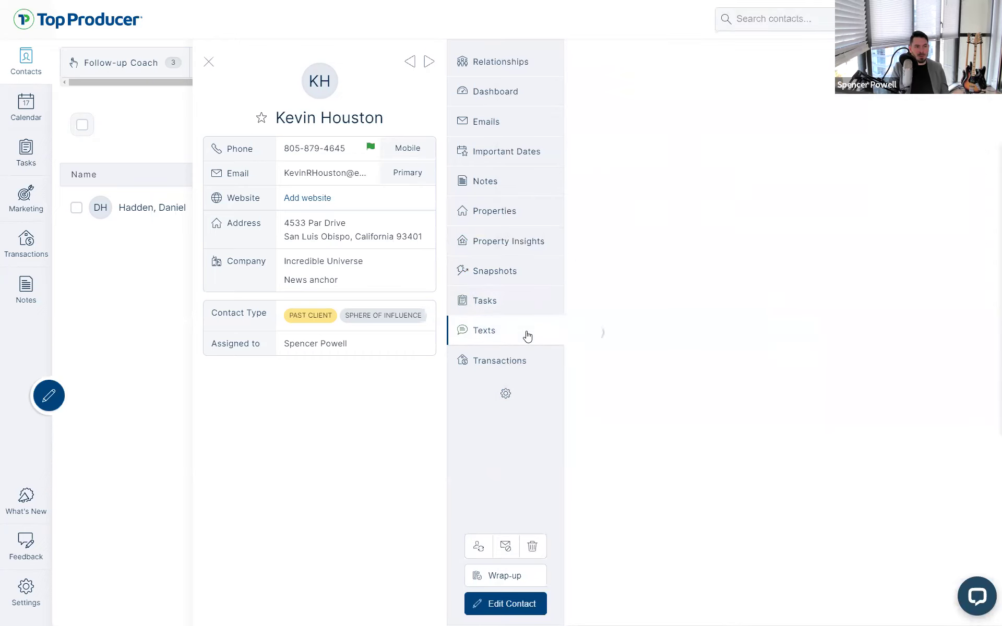
{"action": "left_click", "coordinate": [502, 65]}
{"action": "left_click", "coordinate": [498, 94]}
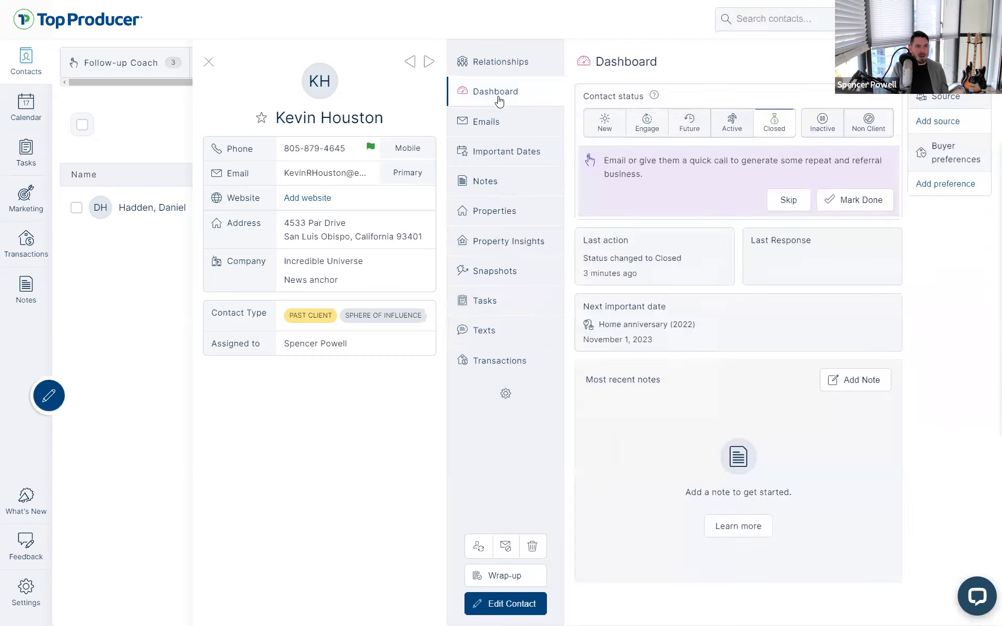
Save a Snapshot wrap-up with the note 'sent snapshot and text message' / 'applying sphere plan'
{"action": "left_click_drag", "start_coordinate": [626, 173], "coordinate": [779, 167]}
{"action": "left_click", "coordinate": [792, 173]}
{"action": "left_click", "coordinate": [856, 204]}
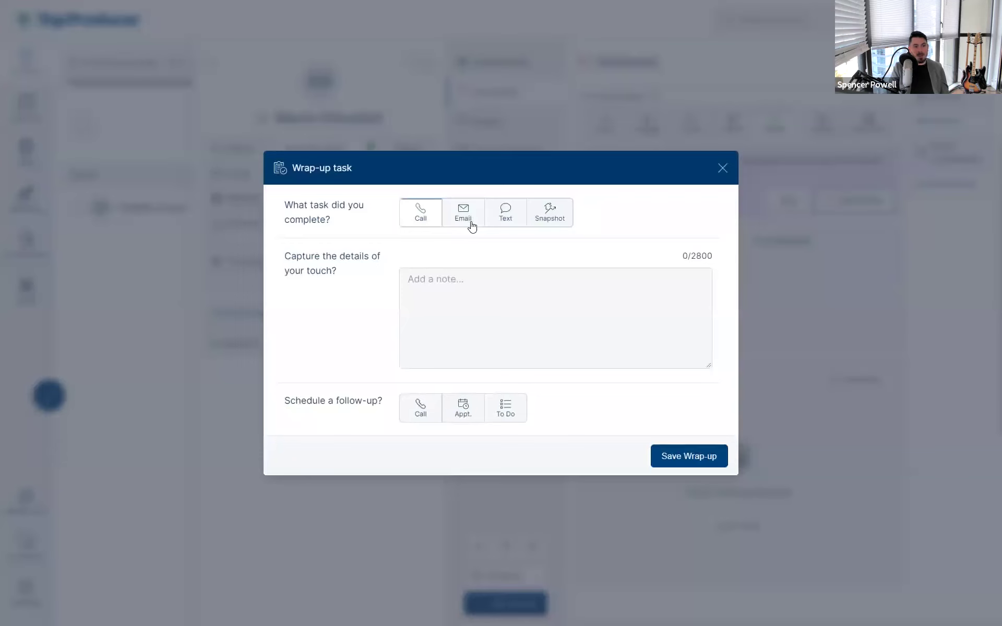
{"action": "left_click", "coordinate": [538, 218]}
{"action": "left_click", "coordinate": [580, 324]}
{"action": "type", "text": "s"}
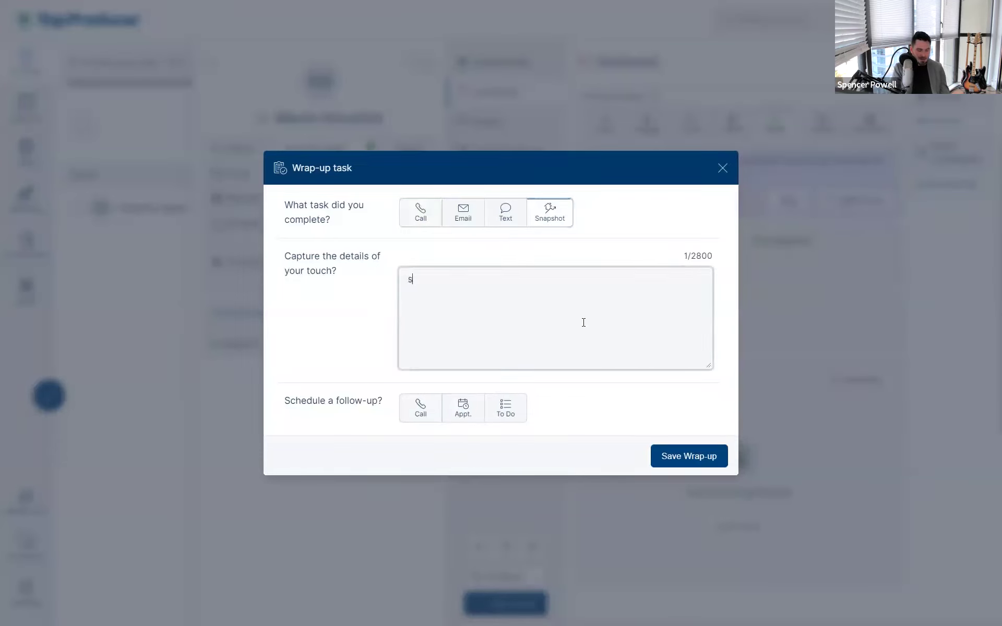
{"action": "type", "text": "ent snapshot"}
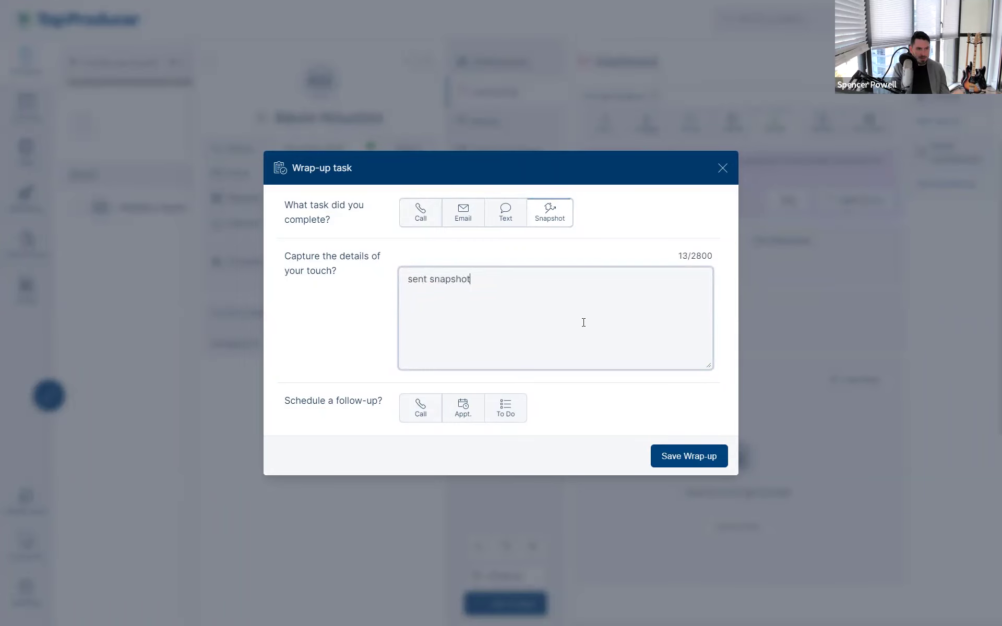
{"action": "type", "text": " and text message"}
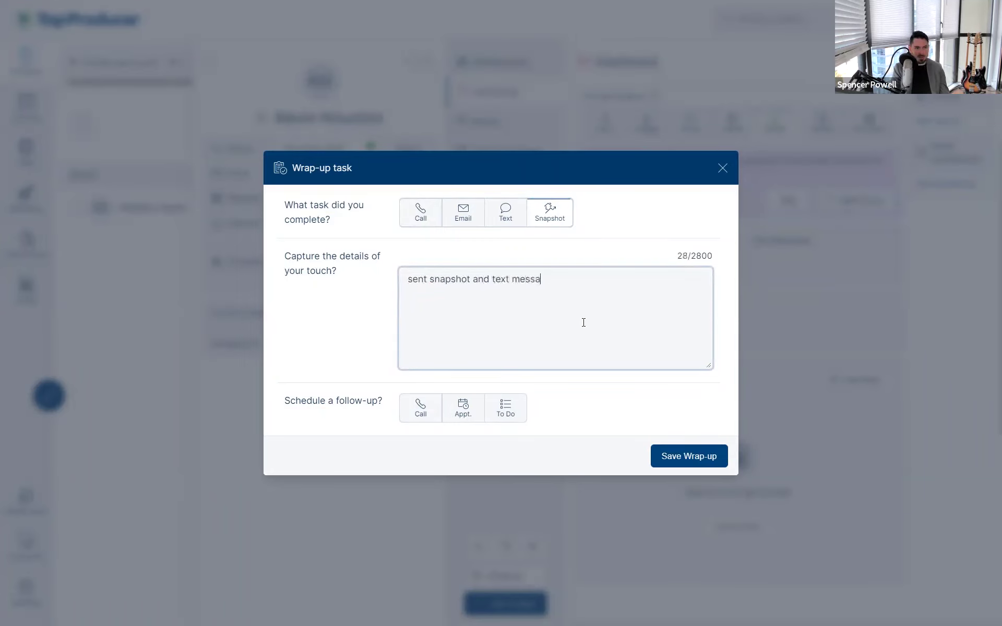
{"action": "key", "text": "Return"}
{"action": "key", "text": "Return"}
{"action": "type", "text": "a"}
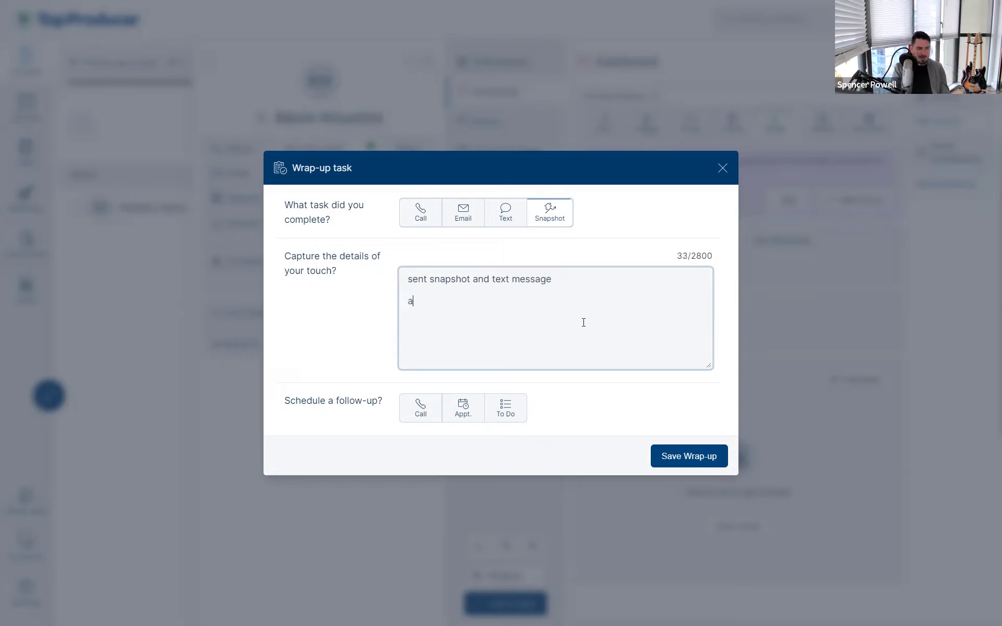
{"action": "type", "text": "pplying sphere plan"}
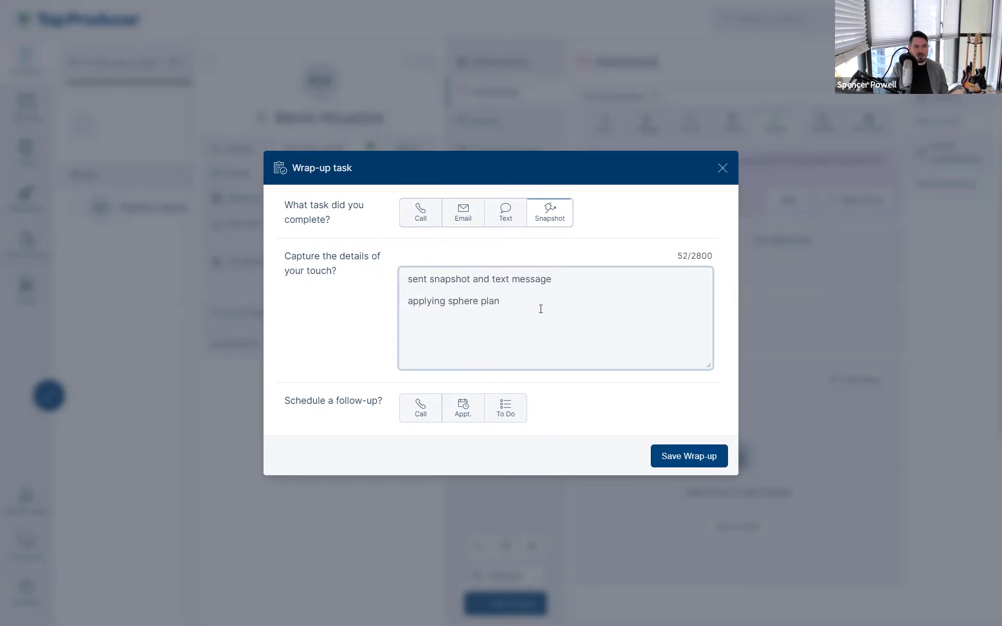
{"action": "left_click", "coordinate": [675, 457]}
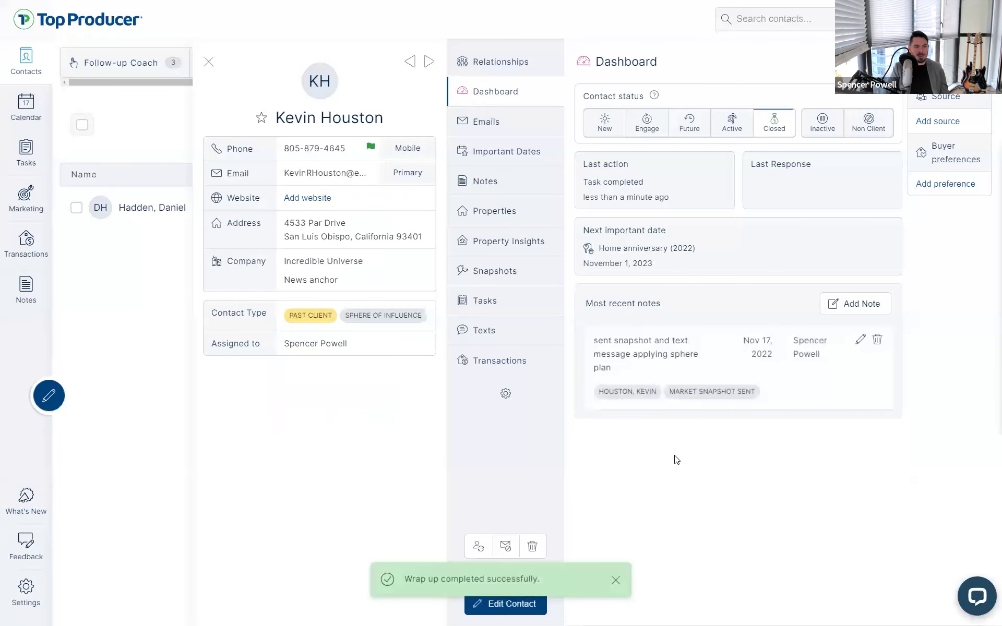
{"action": "key", "text": "ctrl"}
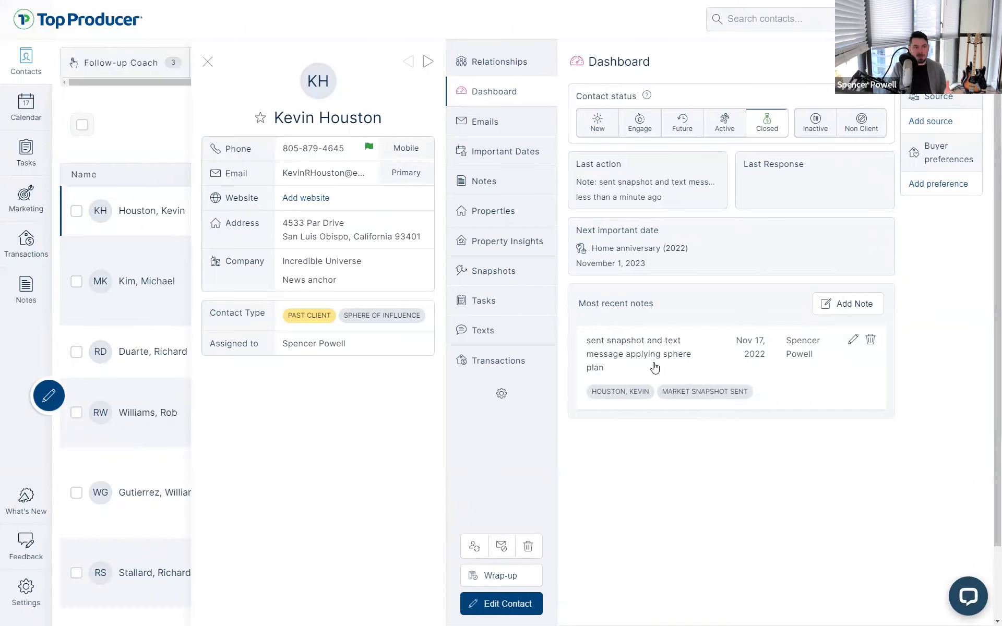
{"action": "left_click", "coordinate": [477, 302]}
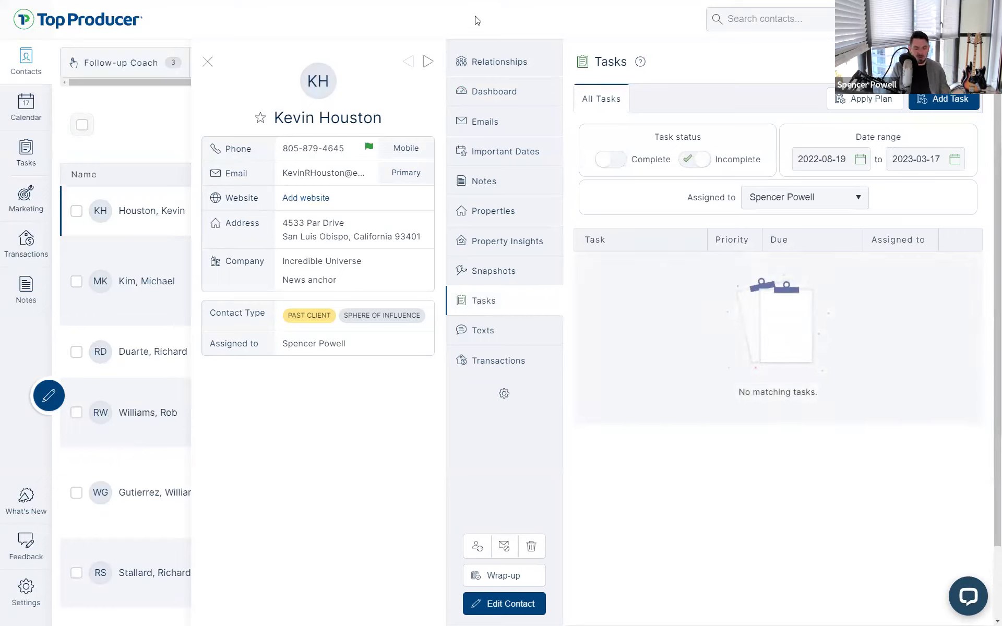
{"action": "key", "text": "F11"}
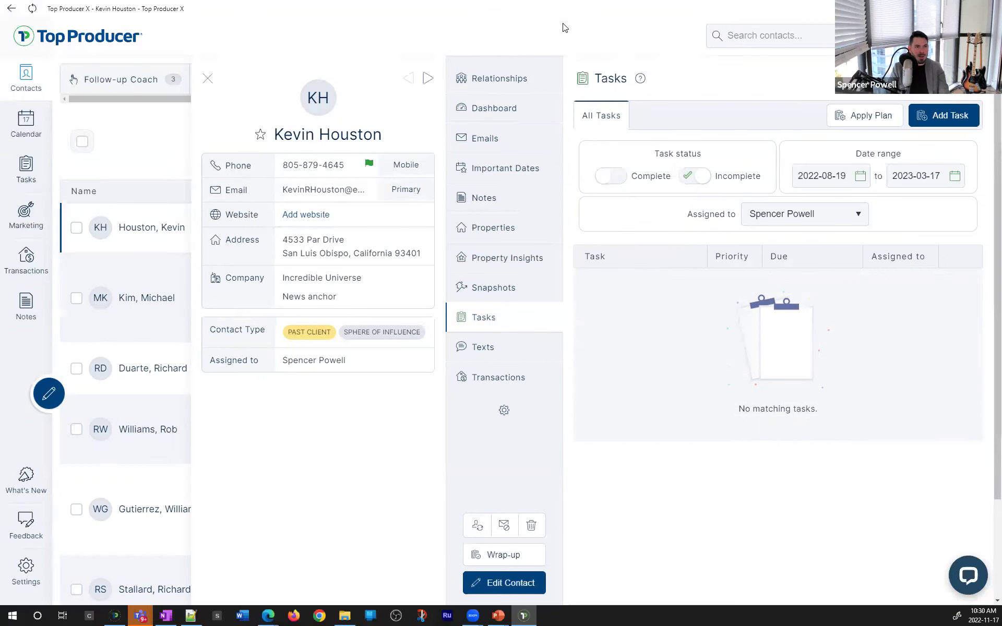
{"action": "double_click", "coordinate": [558, 17]}
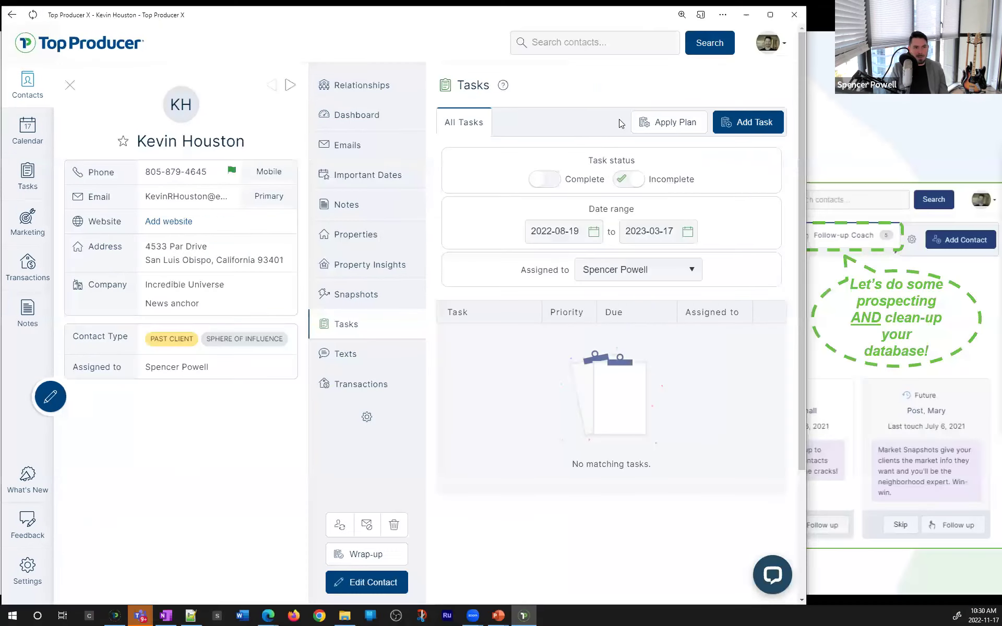
Start applying a plan and select Sphere from the plan search
{"action": "left_click", "coordinate": [658, 127]}
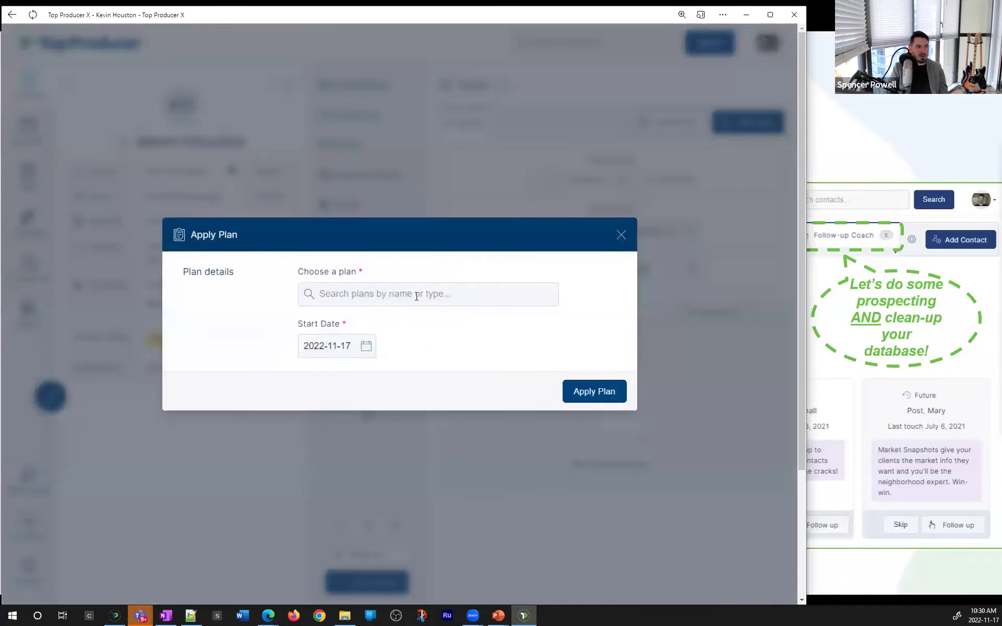
{"action": "left_click", "coordinate": [417, 293]}
{"action": "type", "text": "sphere"}
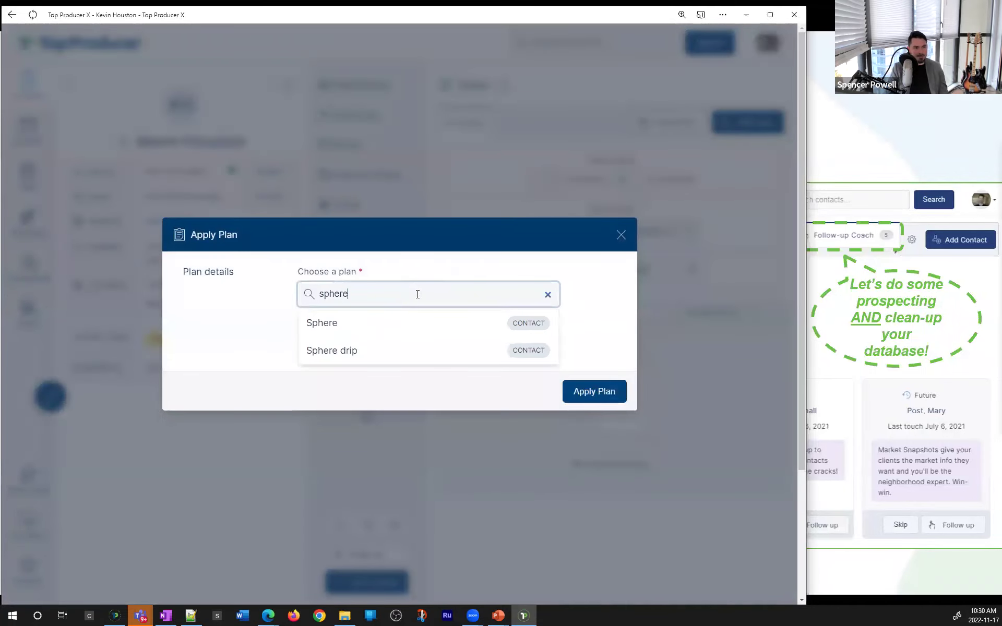
{"action": "left_click", "coordinate": [331, 325]}
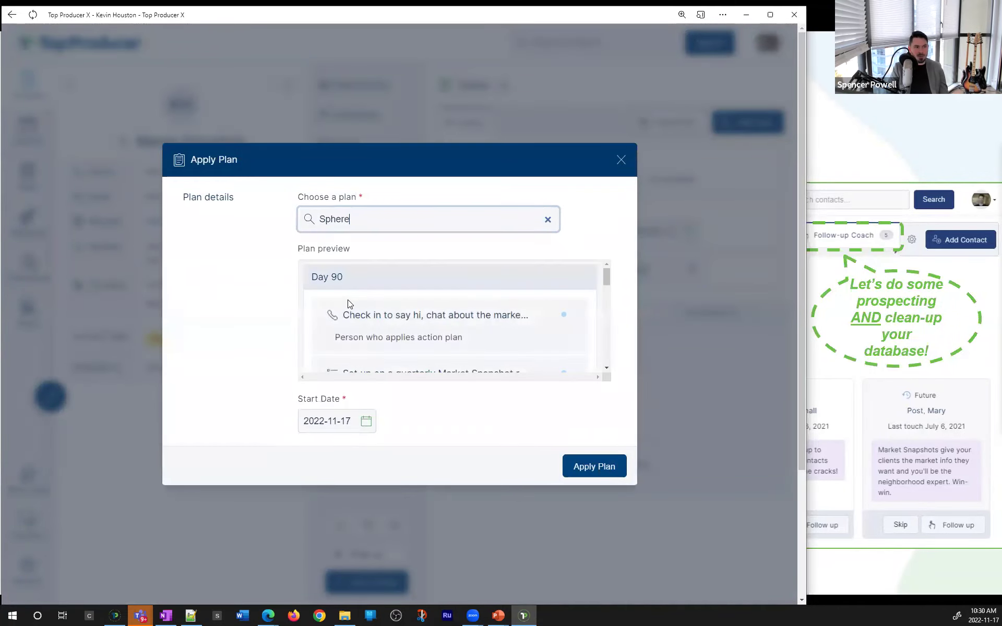
{"action": "scroll", "coordinate": [404, 324], "scroll_direction": "down", "scroll_amount": 1}
{"action": "scroll", "coordinate": [345, 309], "scroll_direction": "up", "scroll_amount": 1}
{"action": "left_click_drag", "start_coordinate": [318, 281], "coordinate": [512, 287]}
{"action": "left_click", "coordinate": [376, 276]}
{"action": "scroll", "coordinate": [376, 276], "scroll_direction": "down", "scroll_amount": 1}
{"action": "left_click_drag", "start_coordinate": [372, 336], "coordinate": [494, 369]}
{"action": "scroll", "coordinate": [494, 367], "scroll_direction": "down", "scroll_amount": 1}
{"action": "left_click_drag", "start_coordinate": [348, 304], "coordinate": [548, 313]}
{"action": "double_click", "coordinate": [548, 313]}
{"action": "left_click", "coordinate": [600, 470]}
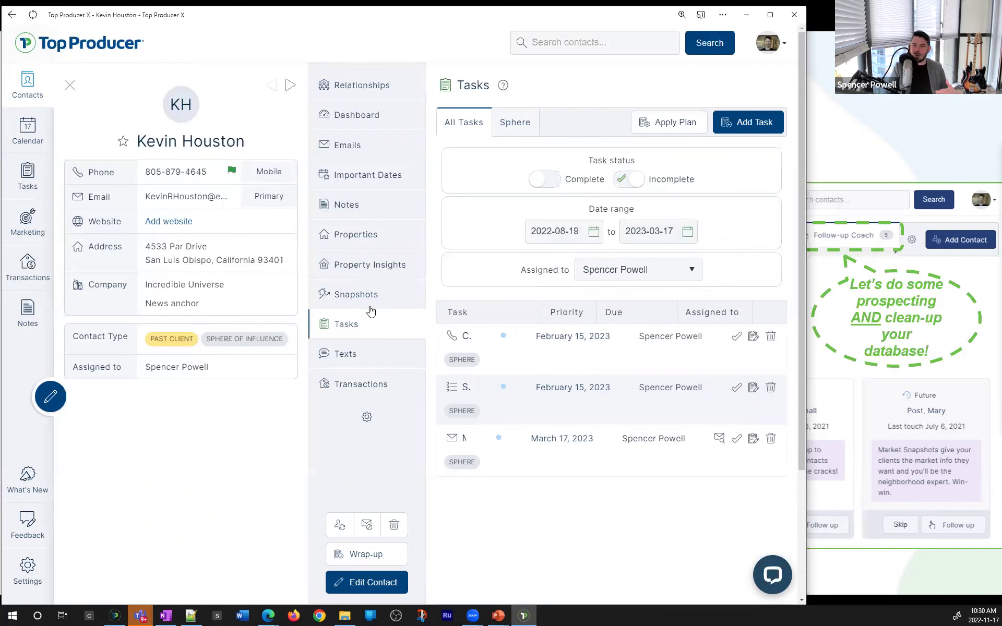
{"action": "left_click", "coordinate": [771, 14]}
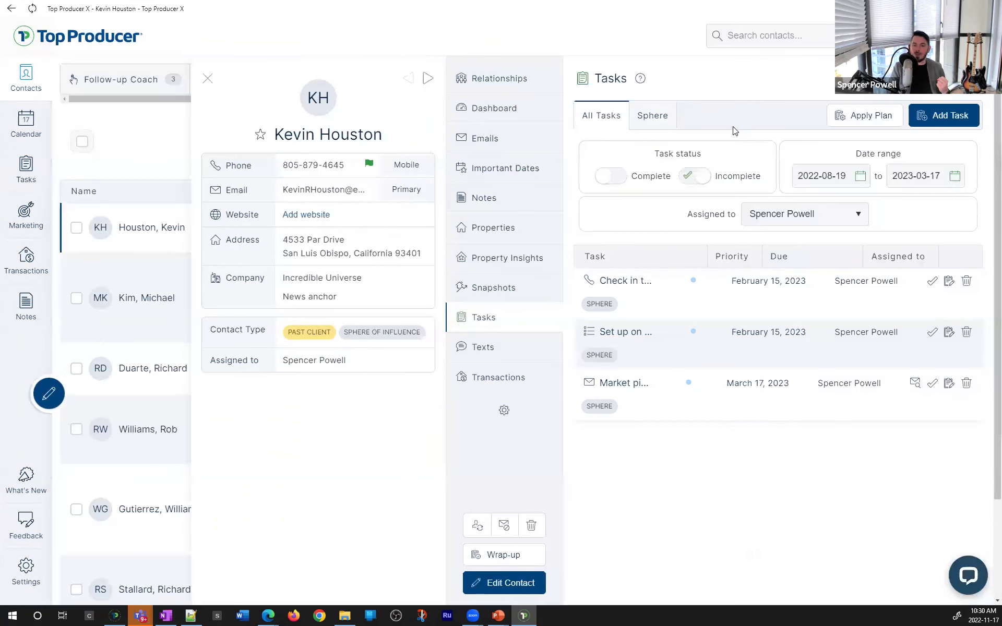
Filter the task list to Sphere tasks, switch back to All Tasks, and close the contact record
{"action": "left_click", "coordinate": [655, 124]}
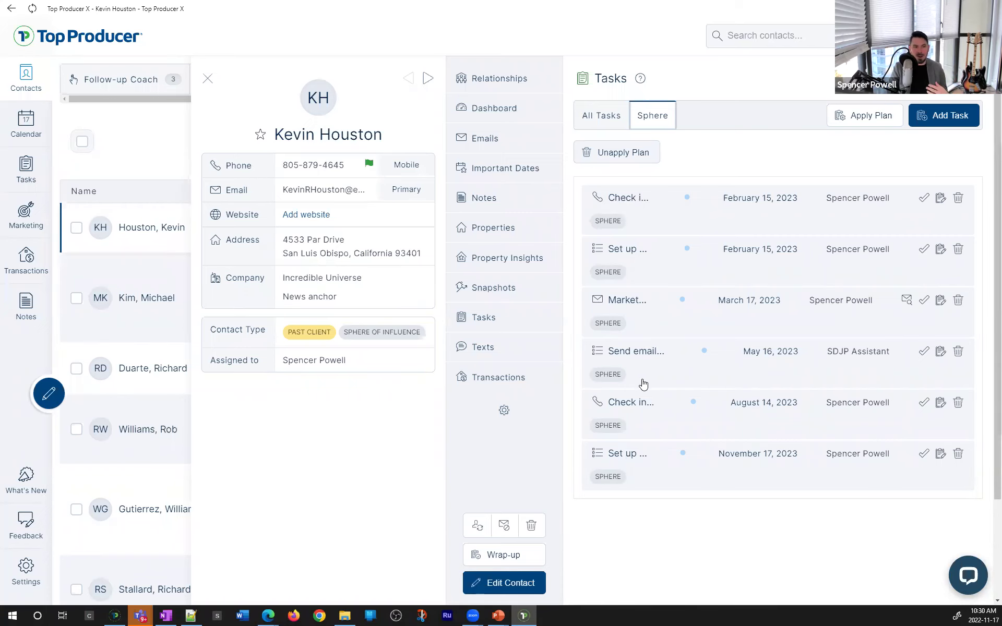
{"action": "left_click", "coordinate": [618, 127]}
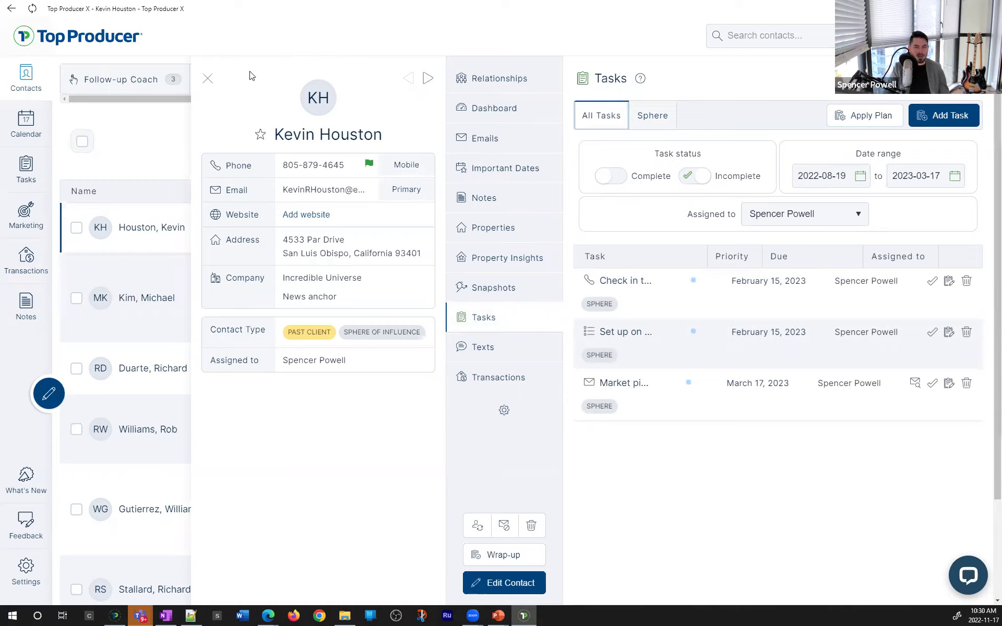
{"action": "left_click", "coordinate": [209, 82]}
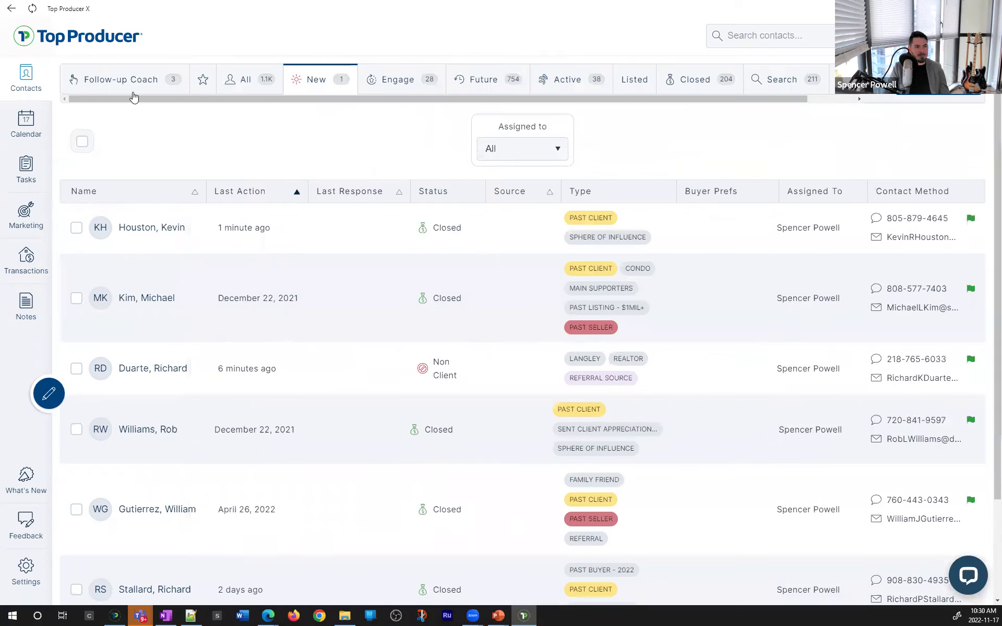
{"action": "left_click", "coordinate": [132, 91]}
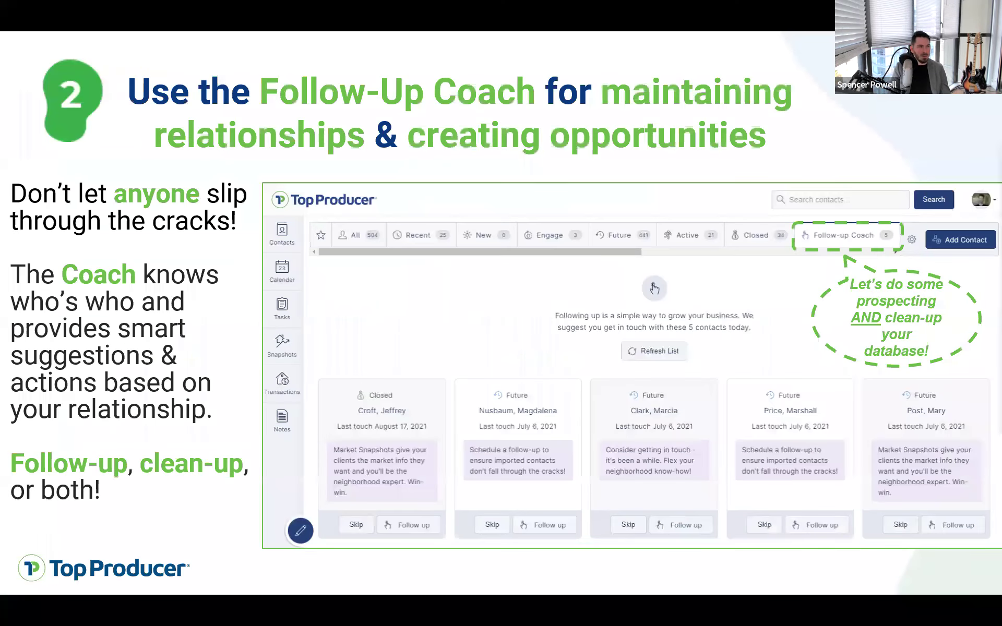
Advance the slideshow to the next slide
{"action": "key", "text": "Right"}
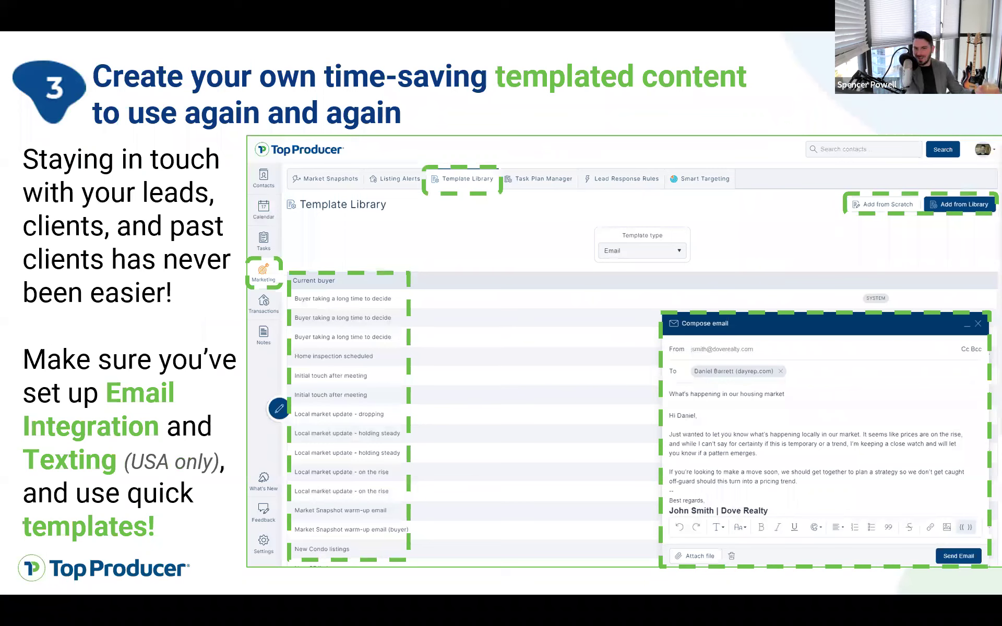
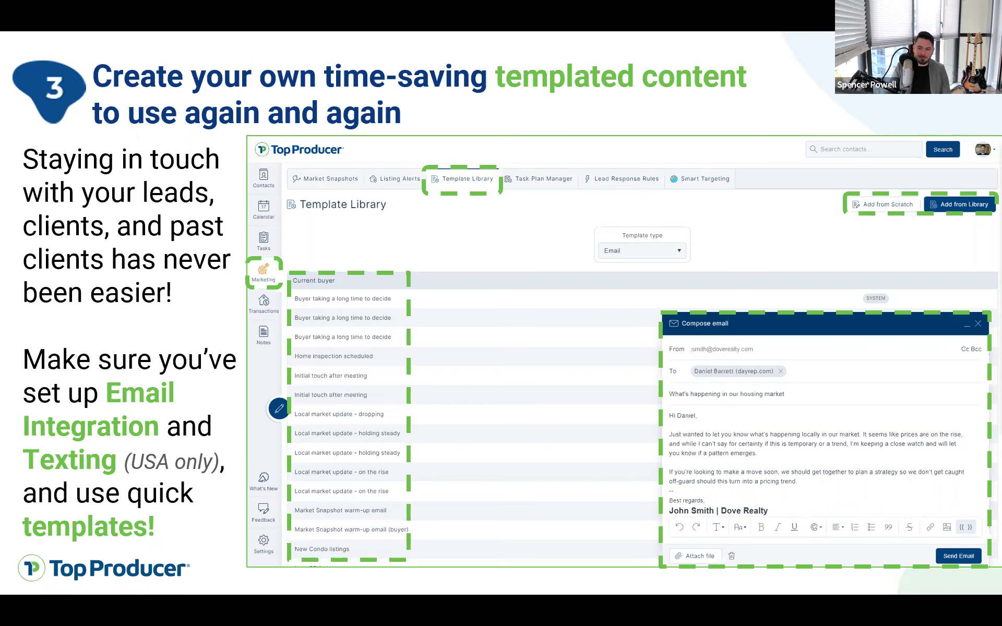
Switch to the browser, make it full screen, and open Marketing's Market Snapshot Reports page
{"action": "key", "text": "alt+Tab"}
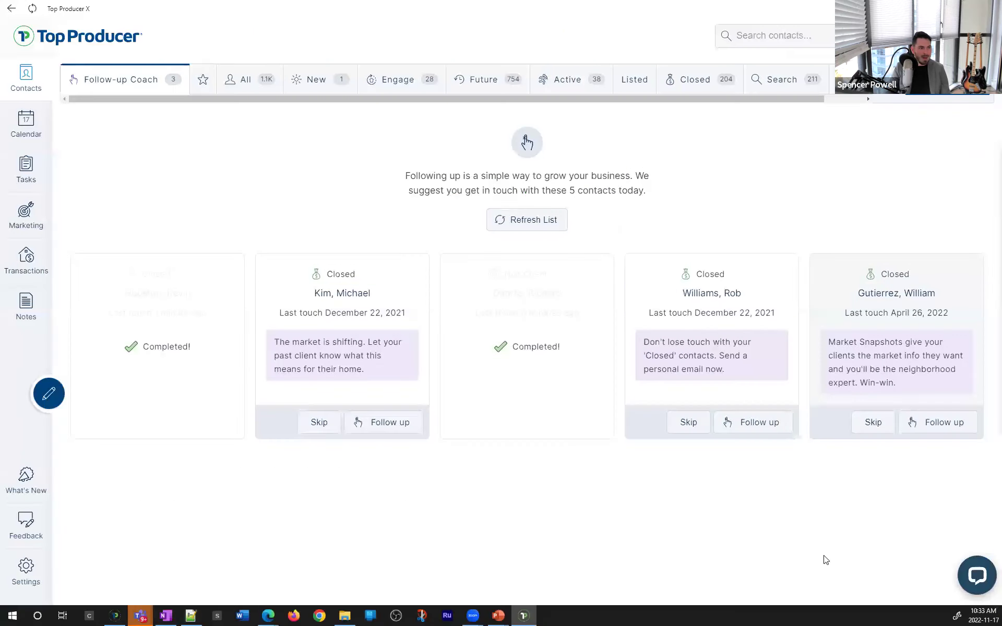
{"action": "key", "text": "F11"}
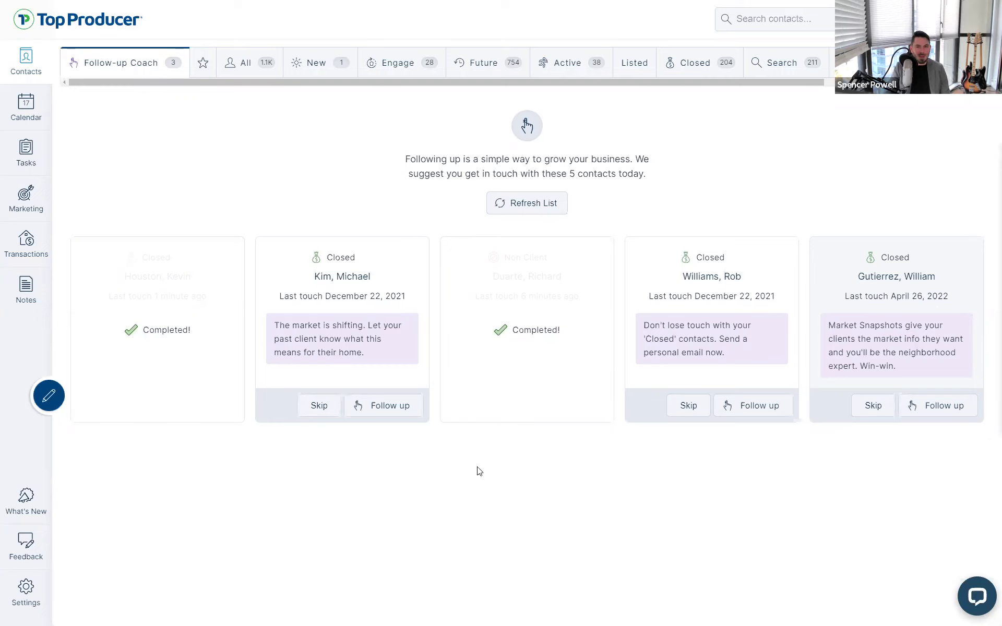
{"action": "left_click", "coordinate": [37, 206]}
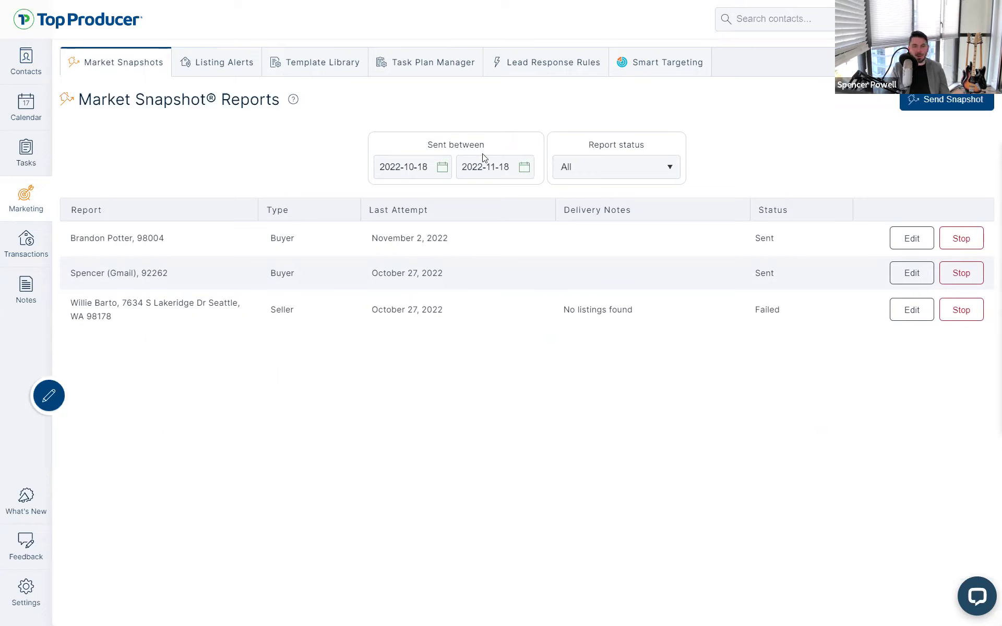
Check the report status filter, leave it on All, and expand a snapshot report's details
{"action": "left_click", "coordinate": [598, 175]}
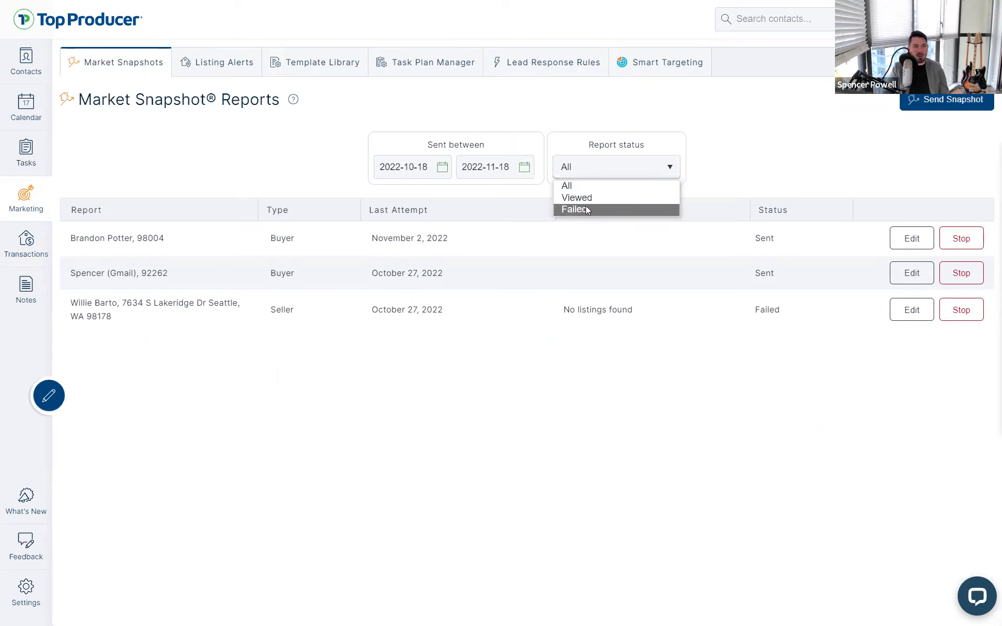
{"action": "left_click", "coordinate": [248, 126]}
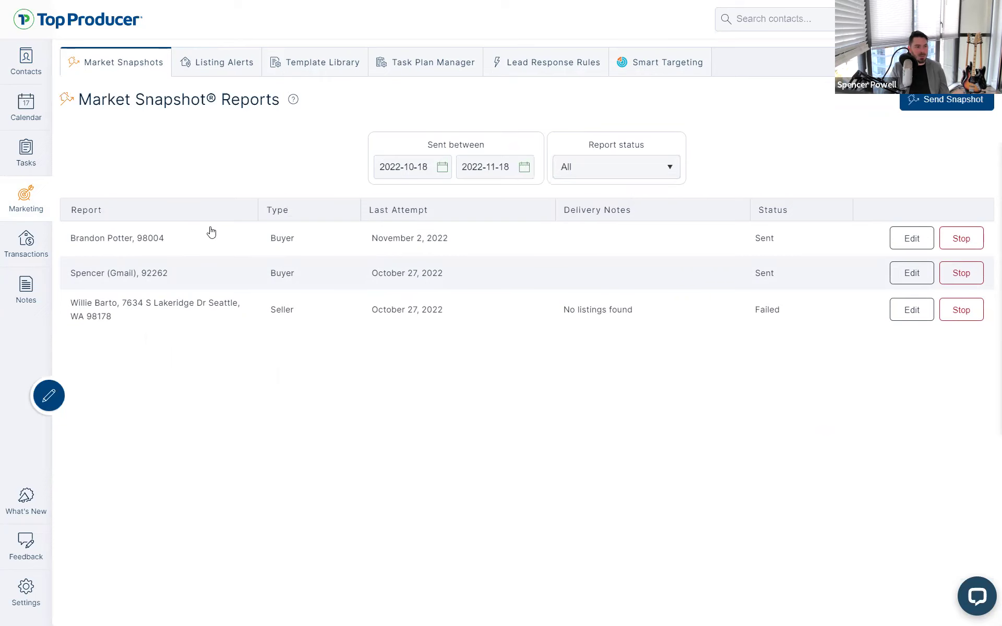
{"action": "left_click", "coordinate": [212, 232]}
{"action": "scroll", "coordinate": [297, 293], "scroll_direction": "down", "scroll_amount": 4}
{"action": "scroll", "coordinate": [251, 224], "scroll_direction": "up", "scroll_amount": 4}
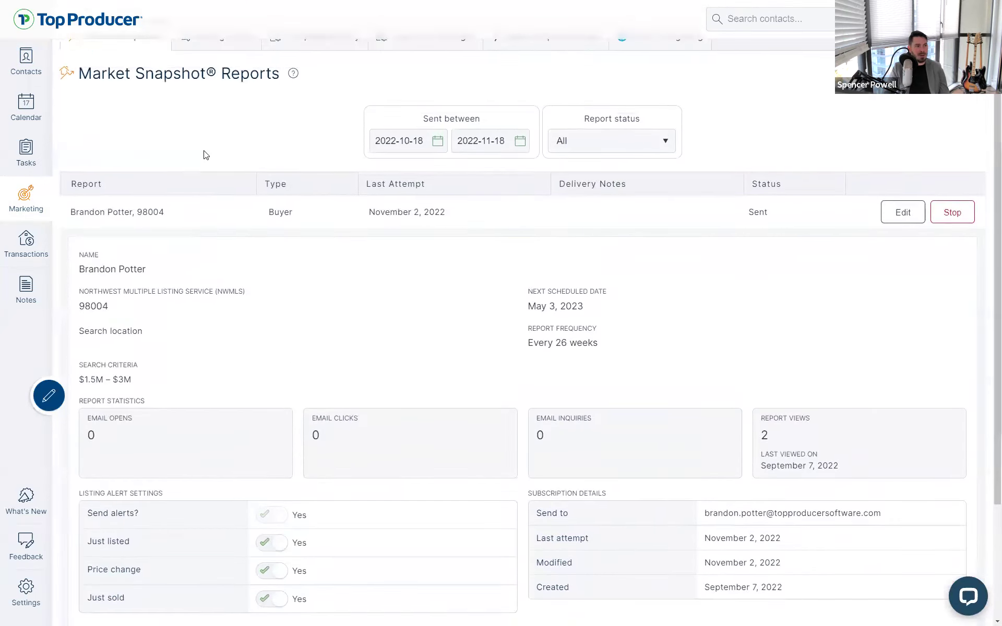
{"action": "scroll", "coordinate": [205, 155], "scroll_direction": "up", "scroll_amount": 1}
Visit the Listing Alerts page, then switch to the Template Library
{"action": "left_click", "coordinate": [218, 76]}
{"action": "left_click", "coordinate": [218, 78]}
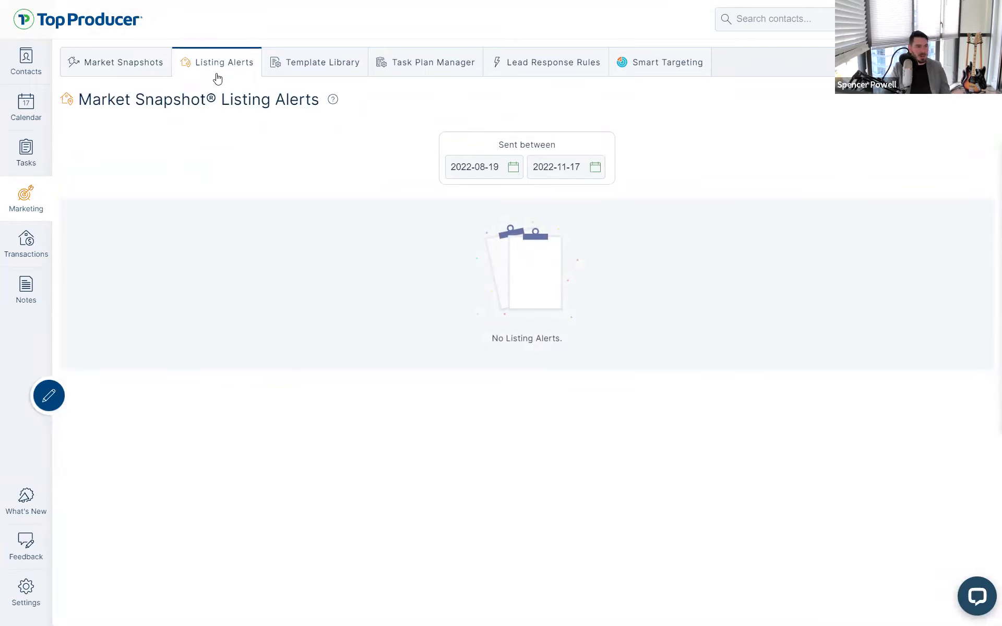
{"action": "left_click", "coordinate": [287, 75]}
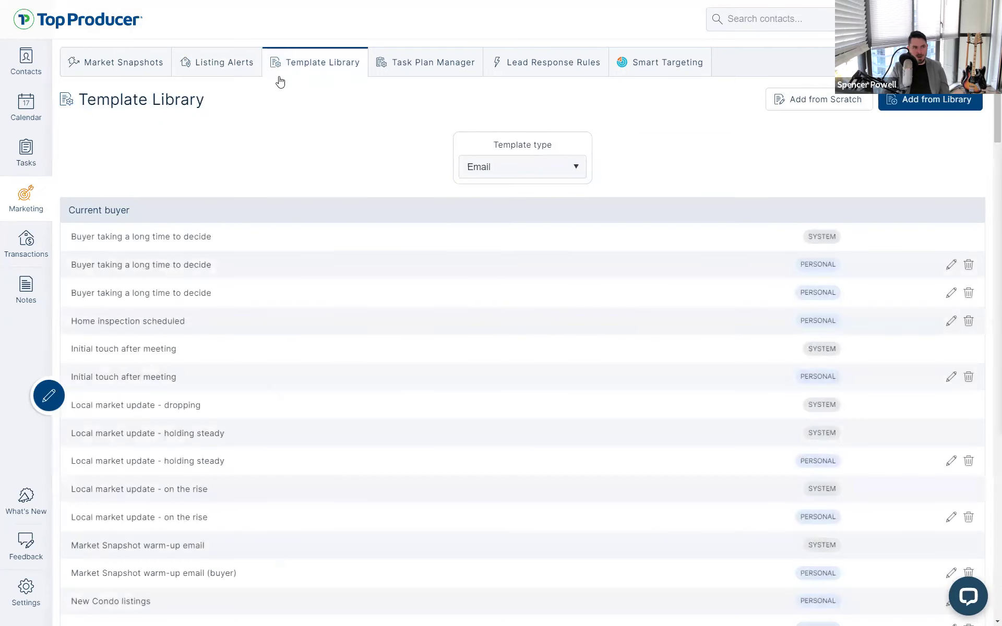
{"action": "left_click", "coordinate": [286, 75]}
{"action": "left_click", "coordinate": [488, 175]}
{"action": "left_click", "coordinate": [537, 164]}
{"action": "left_click_drag", "start_coordinate": [65, 212], "coordinate": [131, 207]}
{"action": "left_click", "coordinate": [155, 219]}
{"action": "scroll", "coordinate": [146, 204], "scroll_direction": "down", "scroll_amount": 5}
{"action": "scroll", "coordinate": [215, 226], "scroll_direction": "up", "scroll_amount": 1}
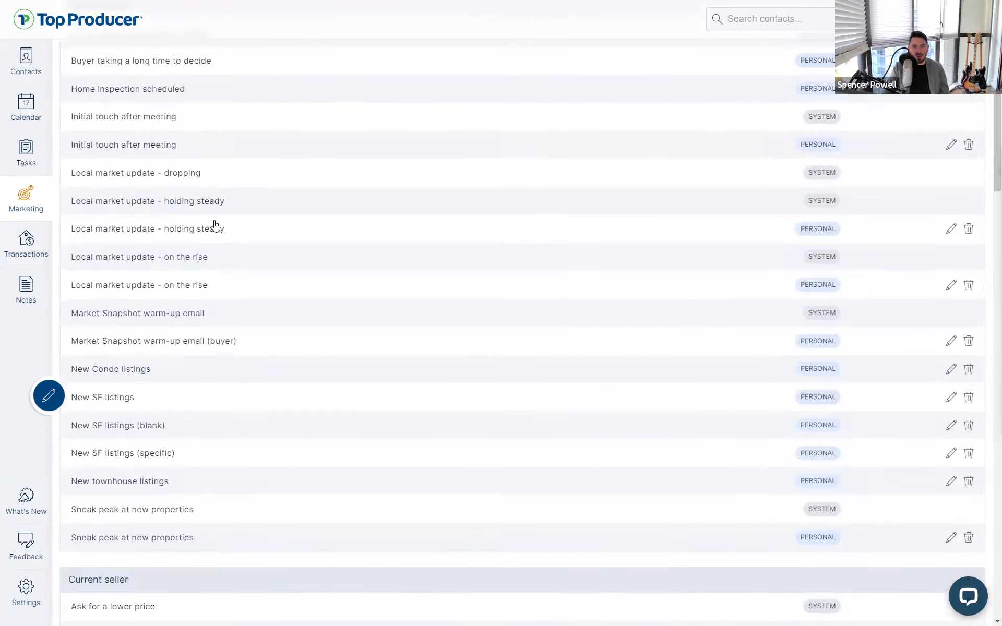
{"action": "scroll", "coordinate": [217, 223], "scroll_direction": "down", "scroll_amount": 6}
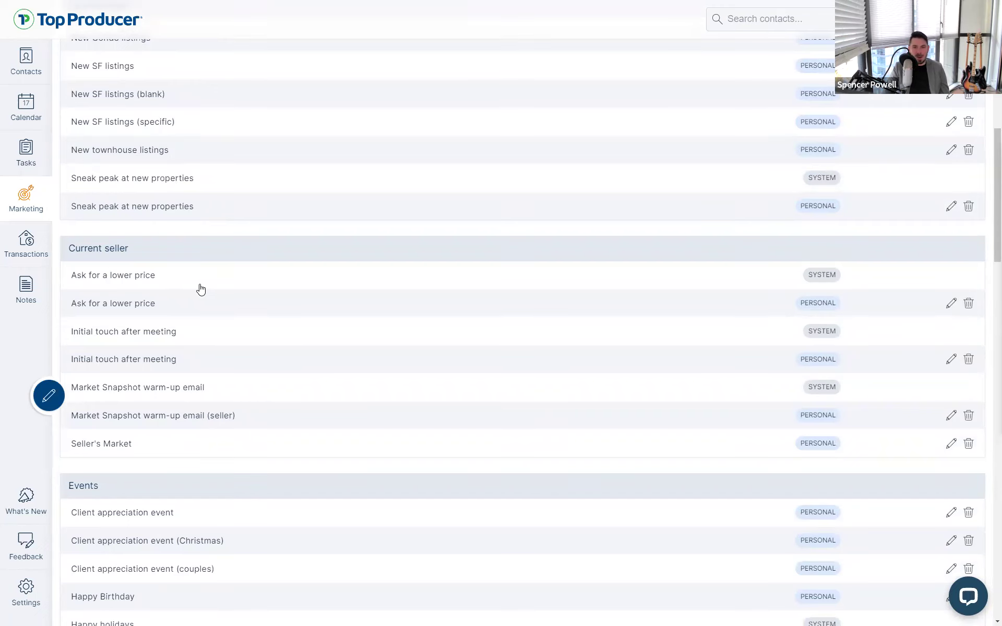
{"action": "left_click_drag", "start_coordinate": [137, 249], "coordinate": [67, 249]}
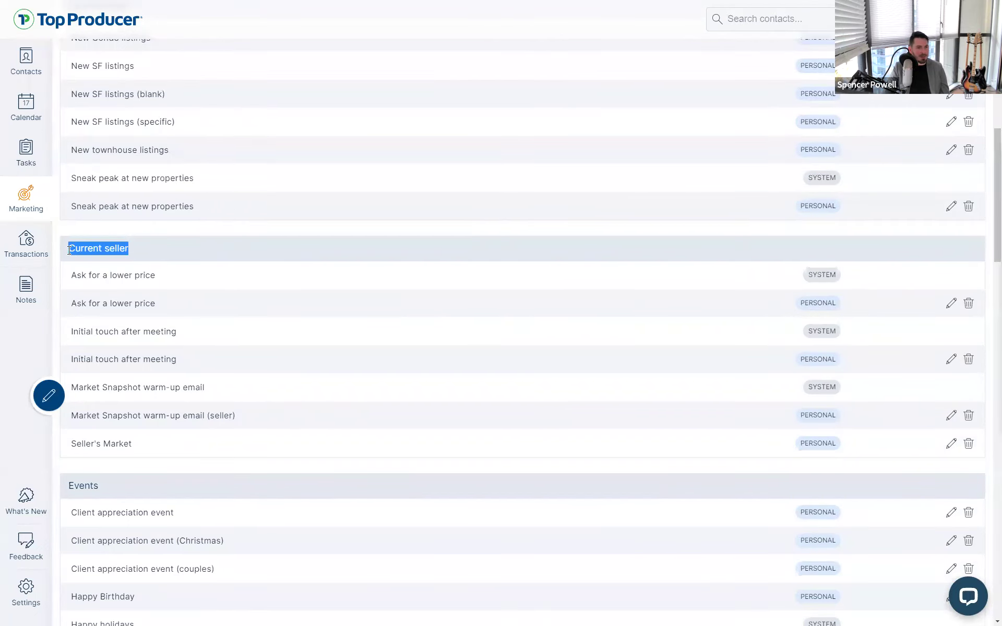
{"action": "left_click", "coordinate": [67, 250]}
{"action": "scroll", "coordinate": [78, 259], "scroll_direction": "down", "scroll_amount": 3}
{"action": "scroll", "coordinate": [103, 215], "scroll_direction": "down", "scroll_amount": 2}
{"action": "left_click_drag", "start_coordinate": [102, 214], "coordinate": [82, 191]}
{"action": "scroll", "coordinate": [103, 219], "scroll_direction": "down", "scroll_amount": 7}
{"action": "scroll", "coordinate": [137, 177], "scroll_direction": "down", "scroll_amount": 2}
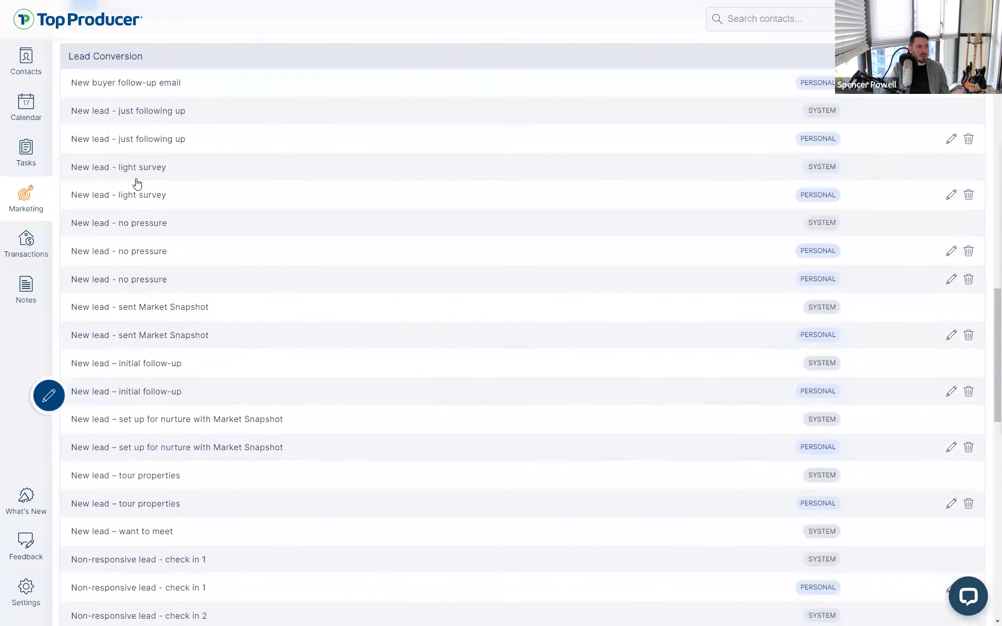
{"action": "scroll", "coordinate": [148, 197], "scroll_direction": "up", "scroll_amount": 9}
{"action": "left_click", "coordinate": [145, 205]}
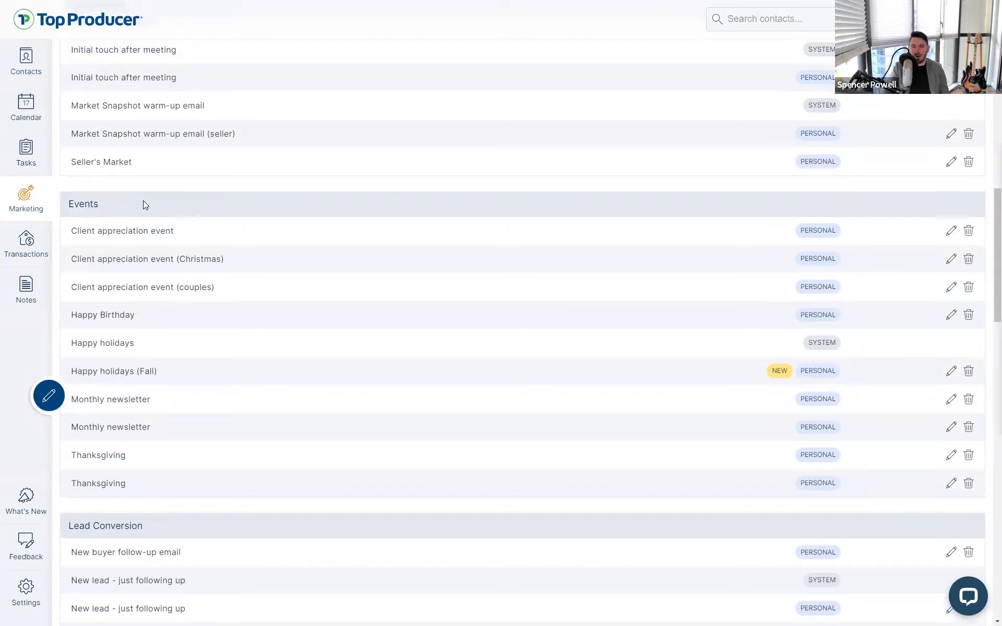
{"action": "left_click_drag", "start_coordinate": [145, 205], "coordinate": [57, 211]}
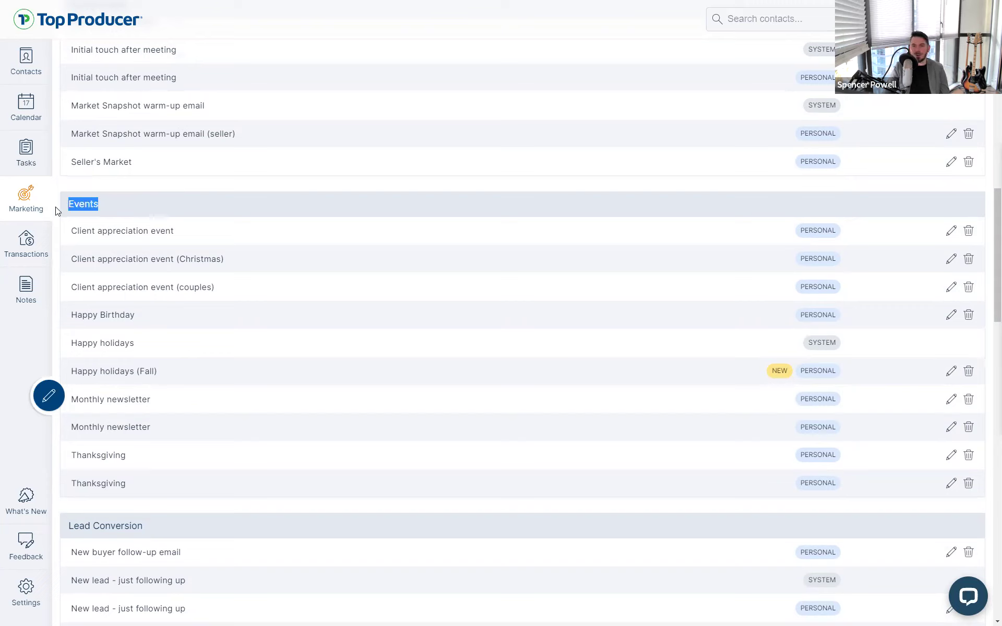
{"action": "left_click", "coordinate": [58, 211]}
{"action": "left_click_drag", "start_coordinate": [95, 204], "coordinate": [57, 203]}
{"action": "left_click", "coordinate": [71, 205]}
{"action": "left_click", "coordinate": [89, 205]}
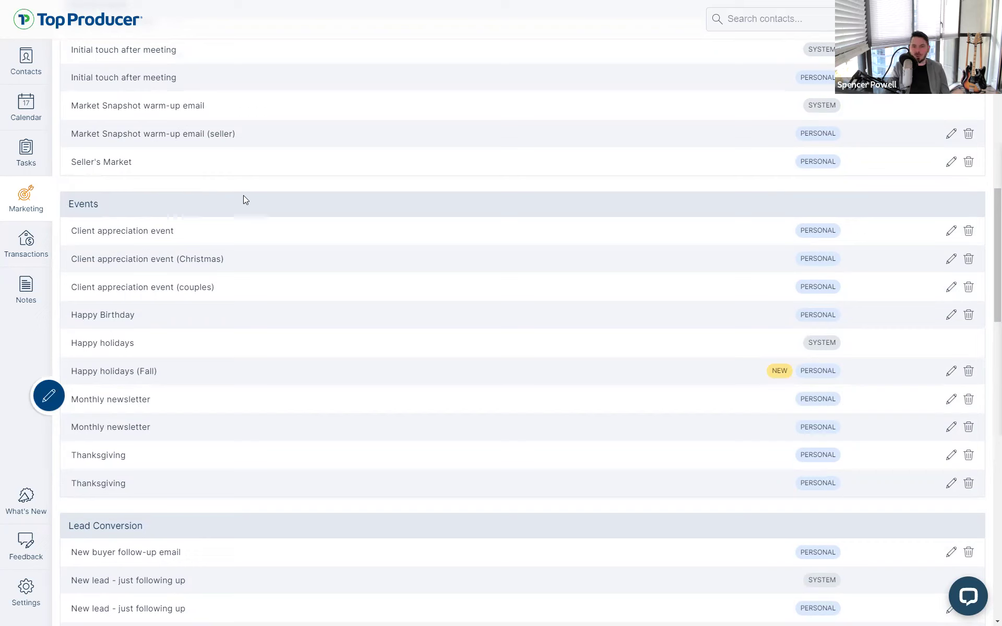
{"action": "left_click_drag", "start_coordinate": [99, 206], "coordinate": [63, 208]}
{"action": "left_click", "coordinate": [76, 209]}
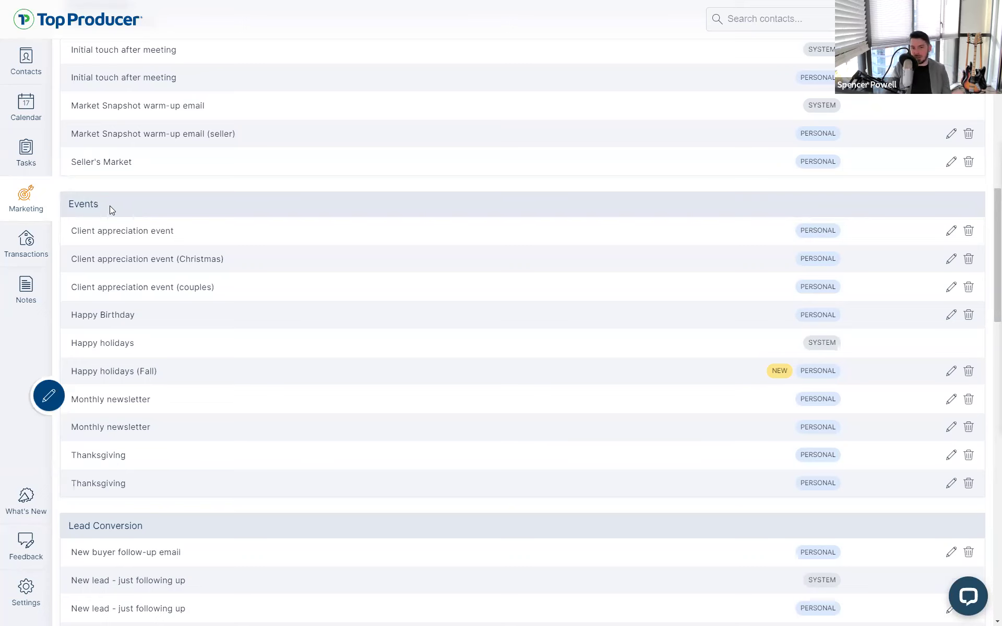
{"action": "scroll", "coordinate": [104, 232], "scroll_direction": "up", "scroll_amount": 8}
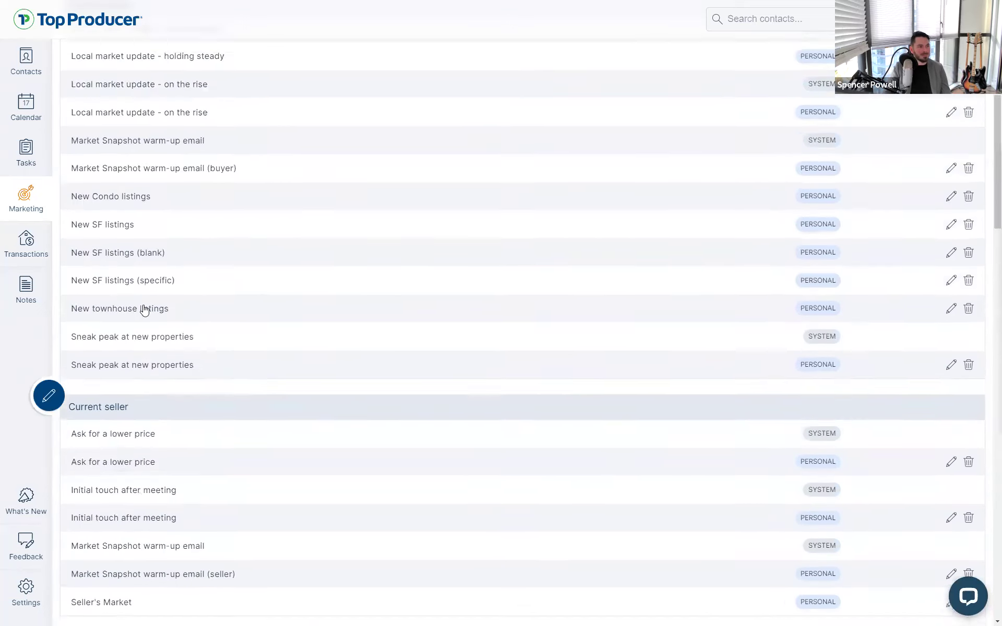
{"action": "scroll", "coordinate": [104, 303], "scroll_direction": "down", "scroll_amount": 8}
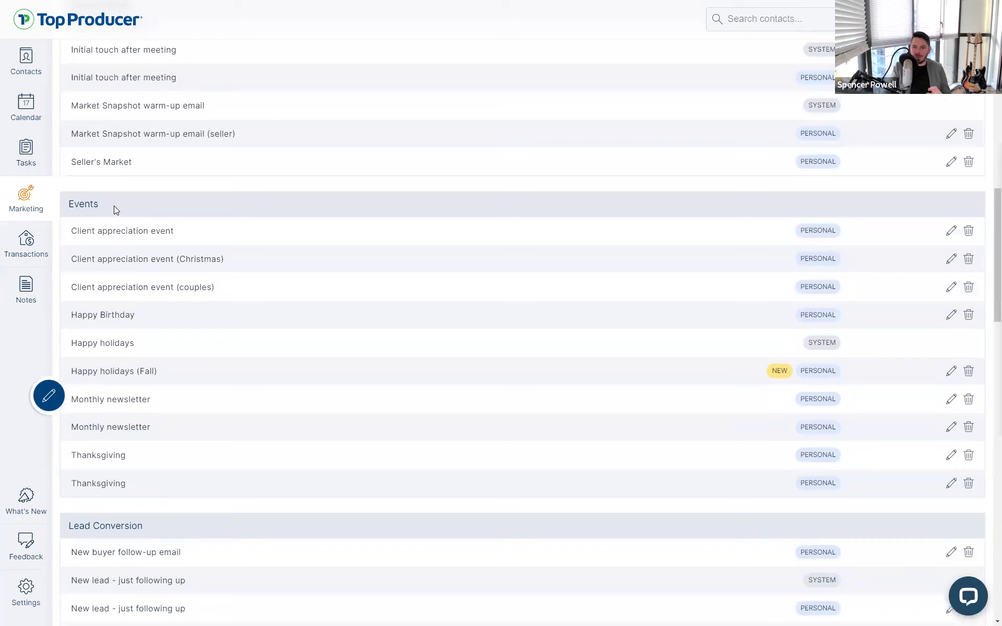
{"action": "left_click_drag", "start_coordinate": [100, 205], "coordinate": [61, 201]}
{"action": "left_click", "coordinate": [62, 202]}
{"action": "left_click", "coordinate": [106, 202]}
{"action": "left_click_drag", "start_coordinate": [105, 202], "coordinate": [61, 203]}
{"action": "left_click", "coordinate": [60, 204]}
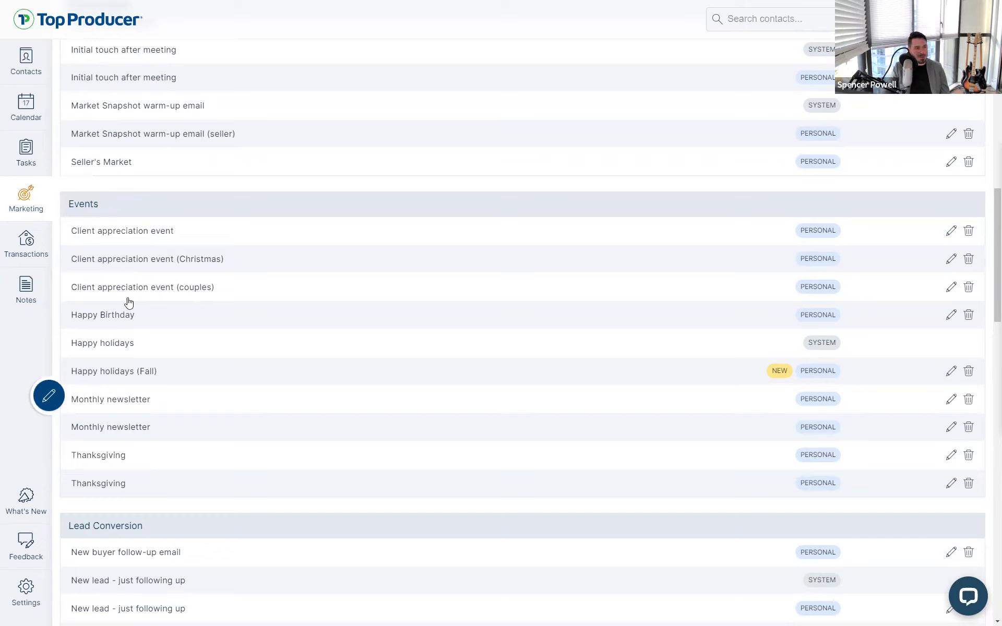
{"action": "left_click", "coordinate": [136, 378]}
{"action": "left_click", "coordinate": [110, 351]}
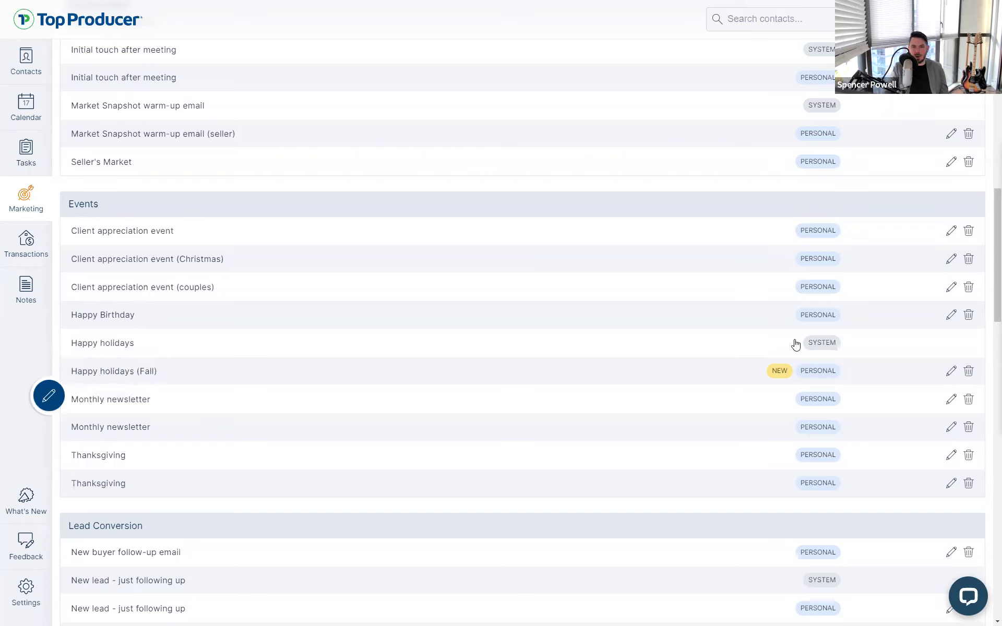
{"action": "left_click", "coordinate": [828, 346]}
{"action": "left_click", "coordinate": [829, 349]}
{"action": "left_click", "coordinate": [105, 344]}
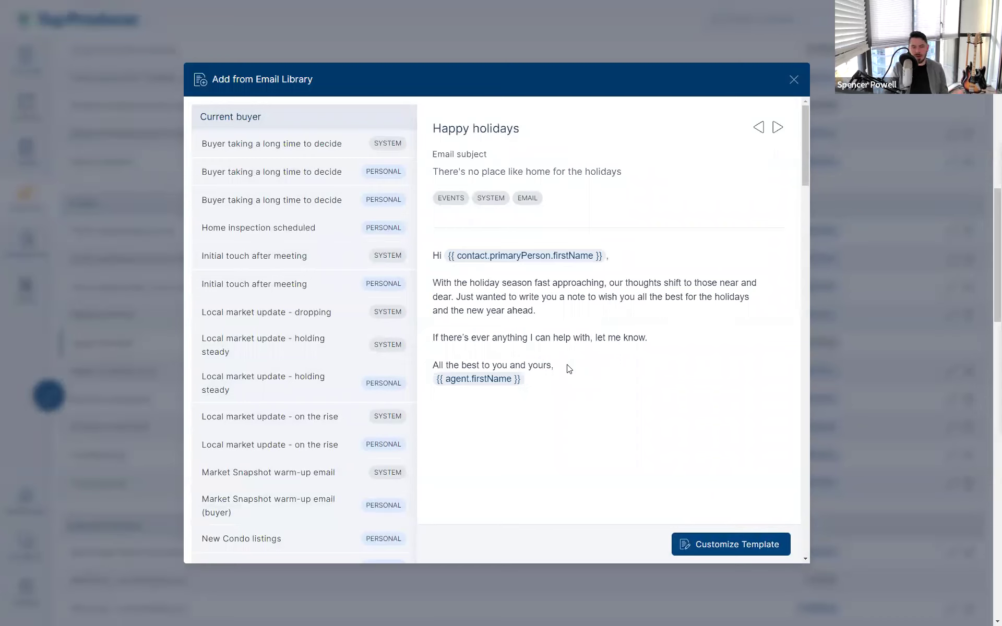
{"action": "left_click", "coordinate": [683, 544]}
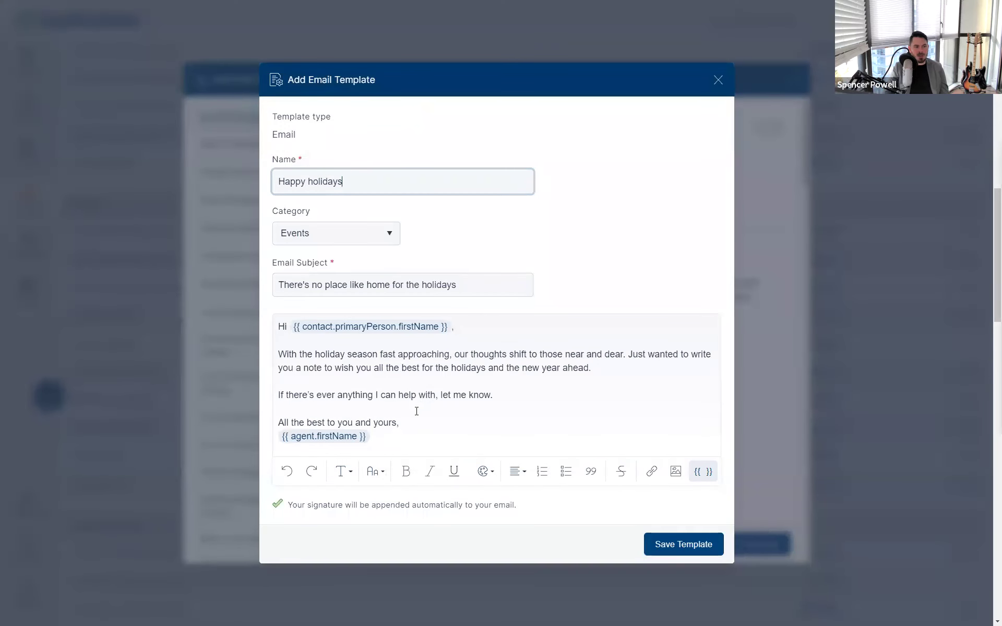
{"action": "left_click", "coordinate": [304, 378]}
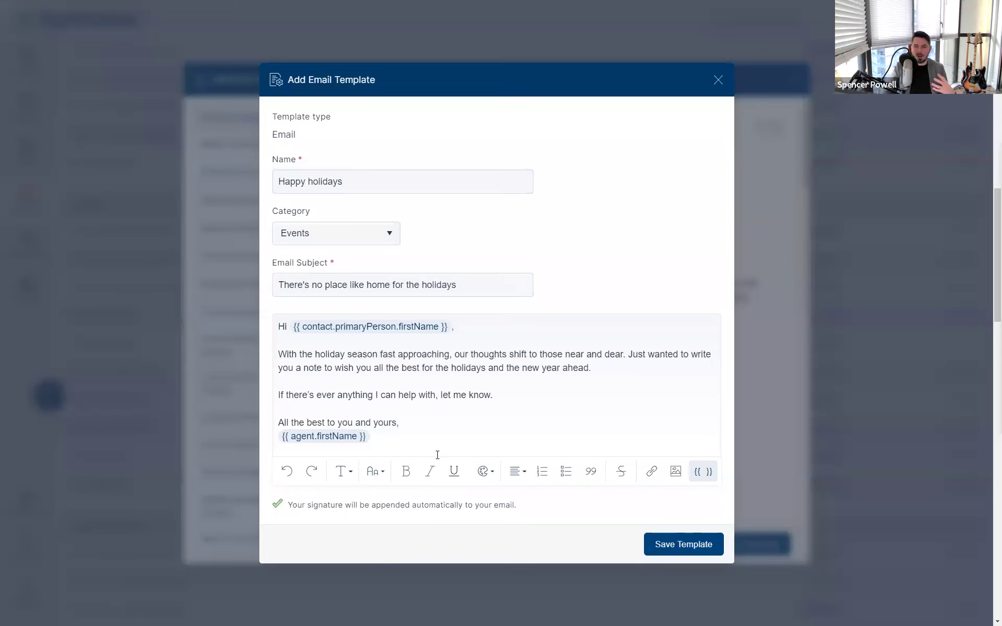
{"action": "left_click", "coordinate": [394, 443]}
{"action": "left_click_drag", "start_coordinate": [375, 440], "coordinate": [287, 443]}
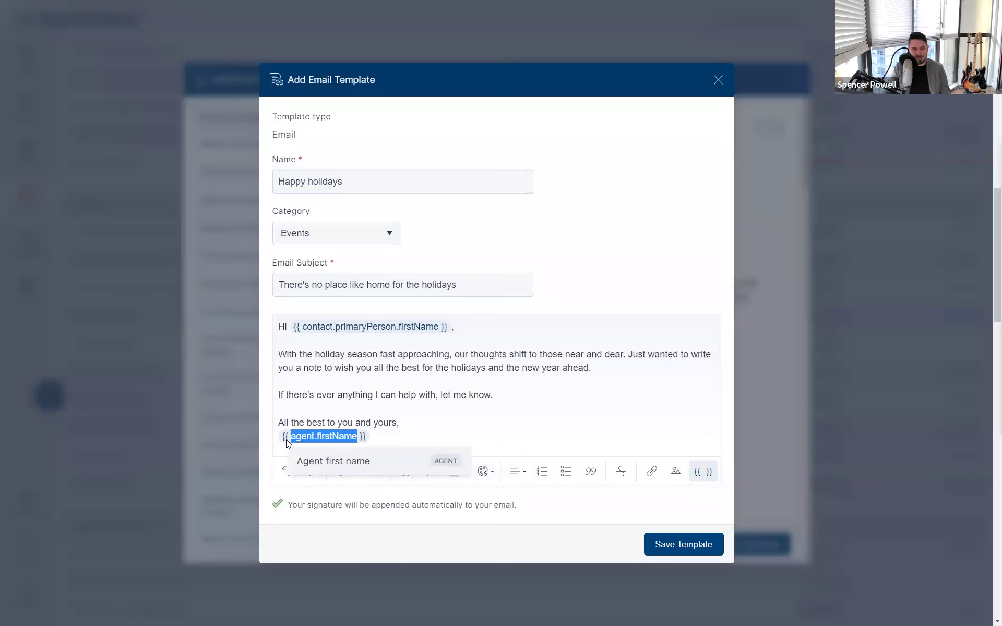
{"action": "key", "text": "BackSpace"}
{"action": "key", "text": "BackSpace"}
{"action": "key", "text": "BackSpace"}
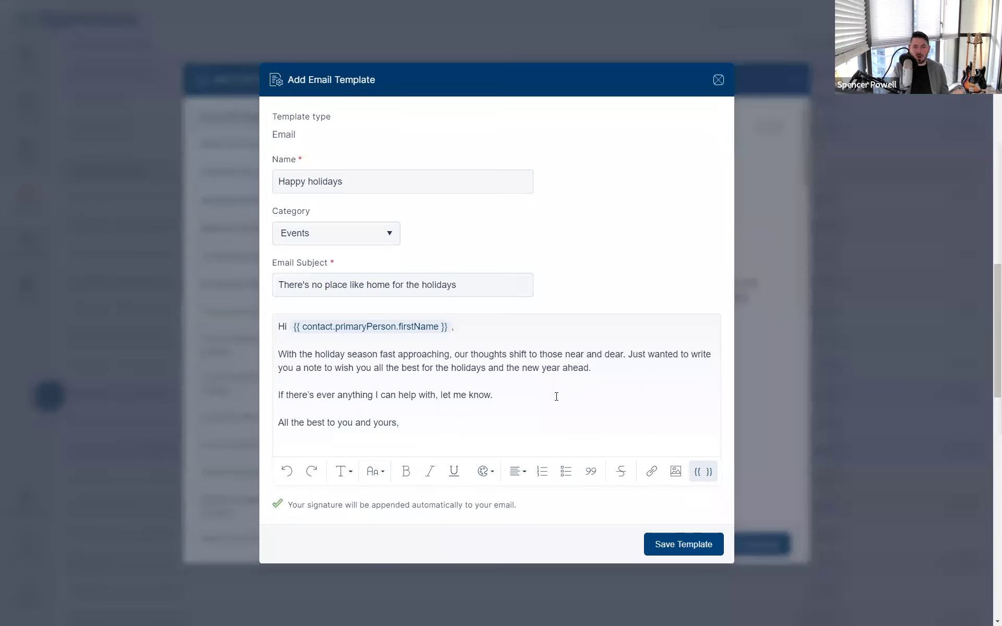
{"action": "left_click", "coordinate": [718, 80]}
{"action": "left_click", "coordinate": [796, 83]}
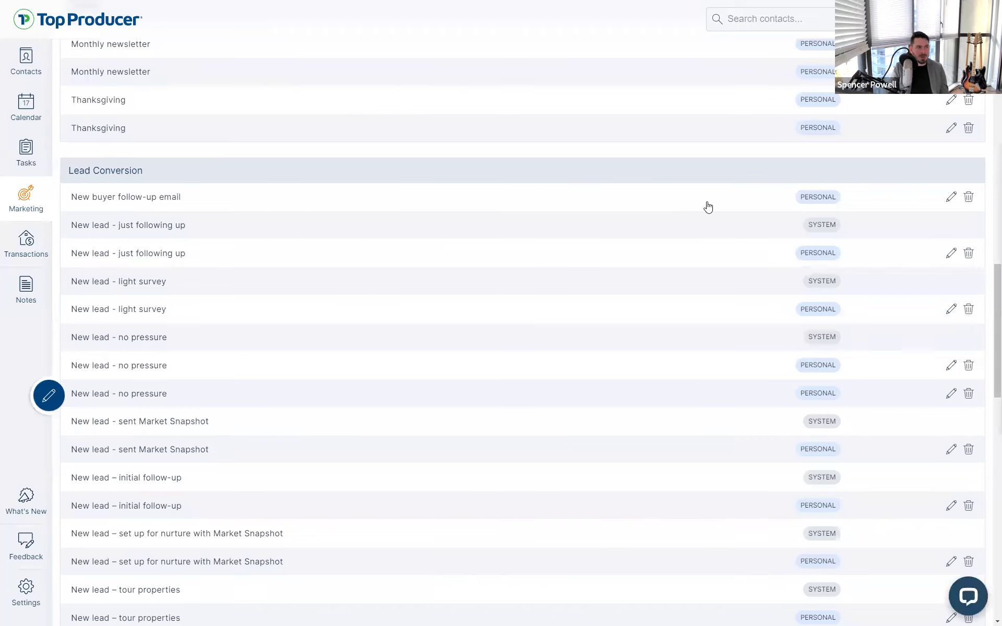
Open Happy holidays (Fall) for editing and examine the opening sentence of its body
{"action": "scroll", "coordinate": [707, 208], "scroll_direction": "up", "scroll_amount": 6}
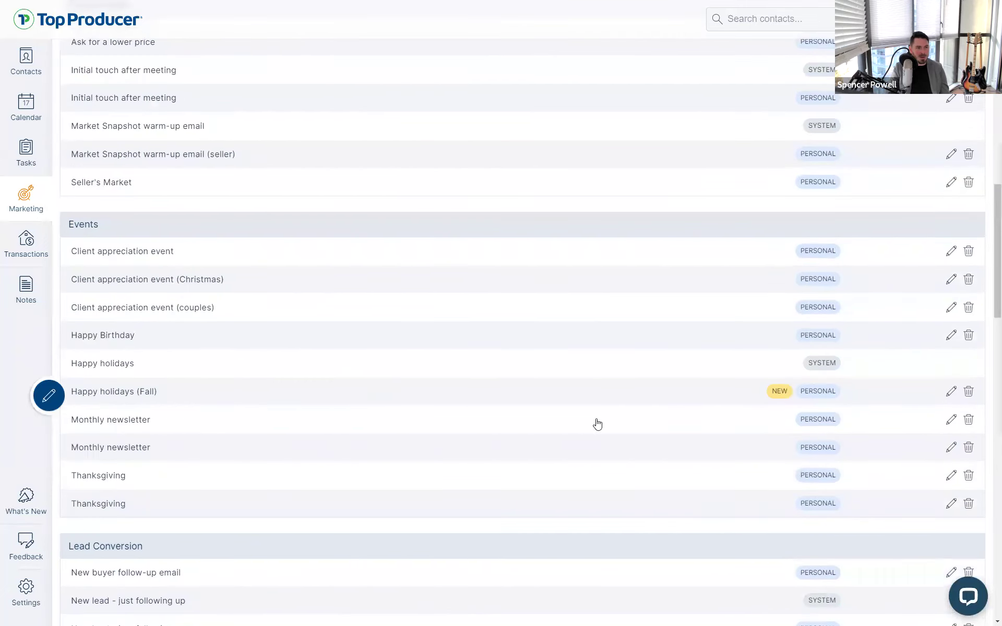
{"action": "left_click", "coordinate": [951, 392]}
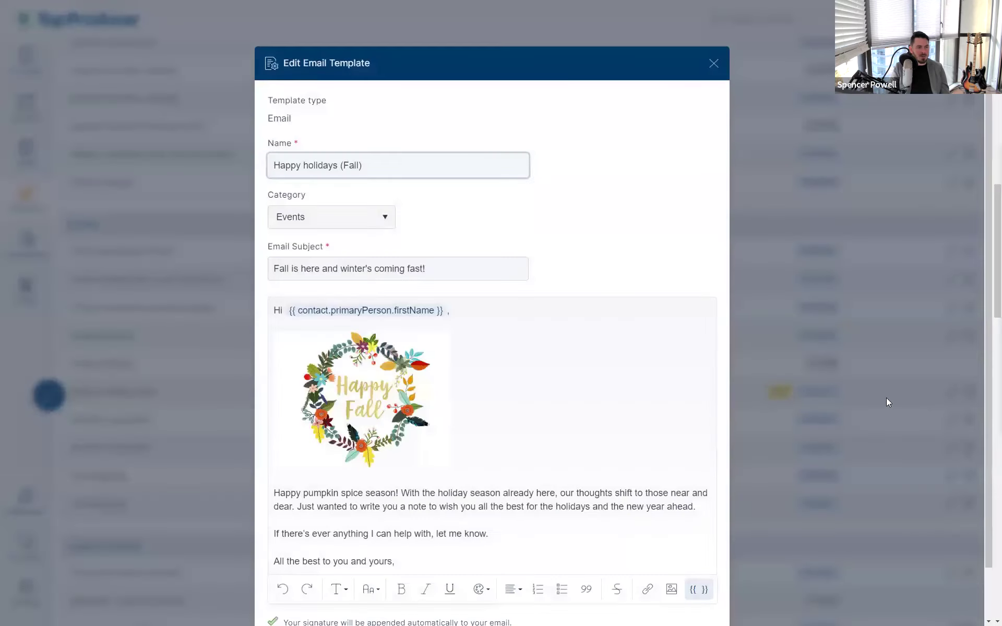
{"action": "scroll", "coordinate": [655, 438], "scroll_direction": "down", "scroll_amount": 2}
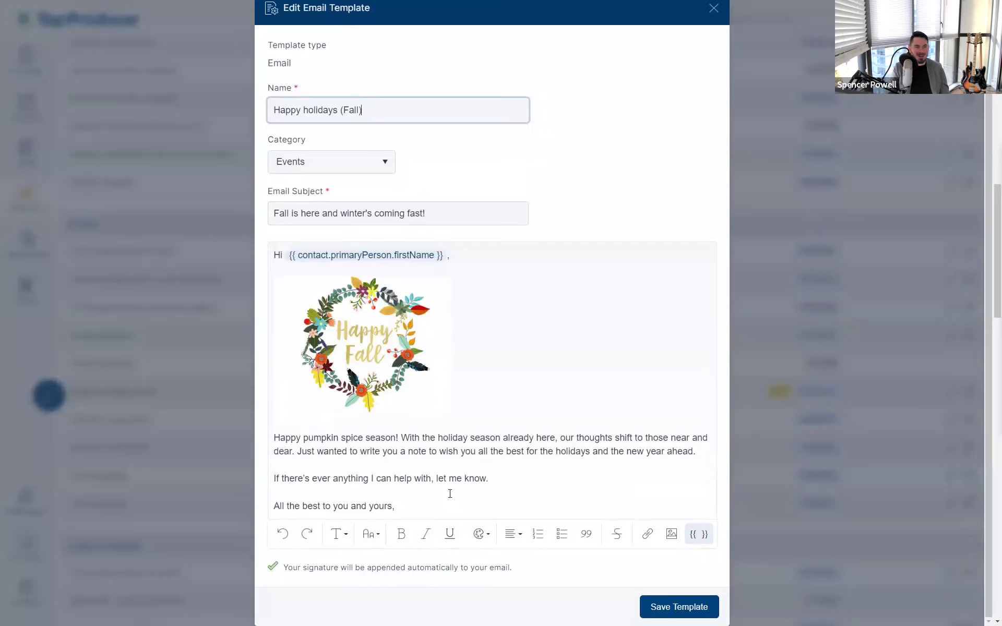
{"action": "left_click_drag", "start_coordinate": [399, 435], "coordinate": [271, 438]}
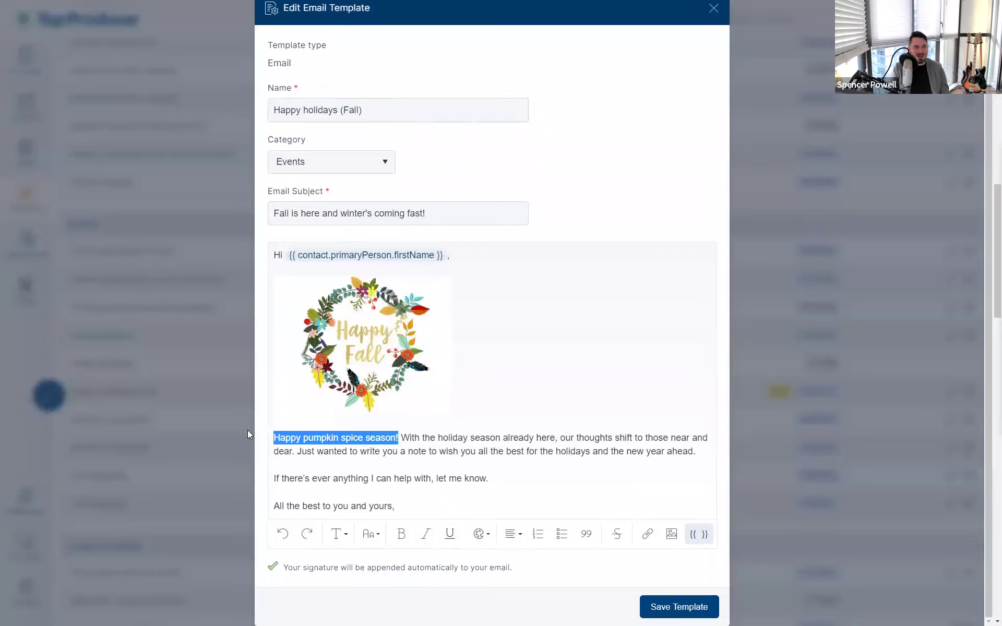
{"action": "left_click", "coordinate": [284, 448]}
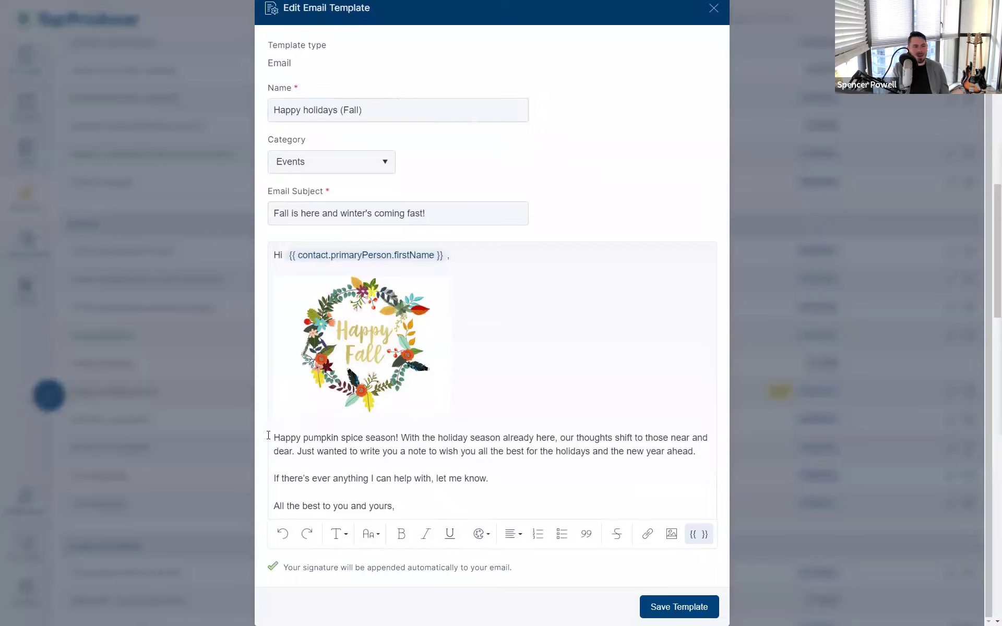
{"action": "left_click_drag", "start_coordinate": [273, 438], "coordinate": [398, 437]}
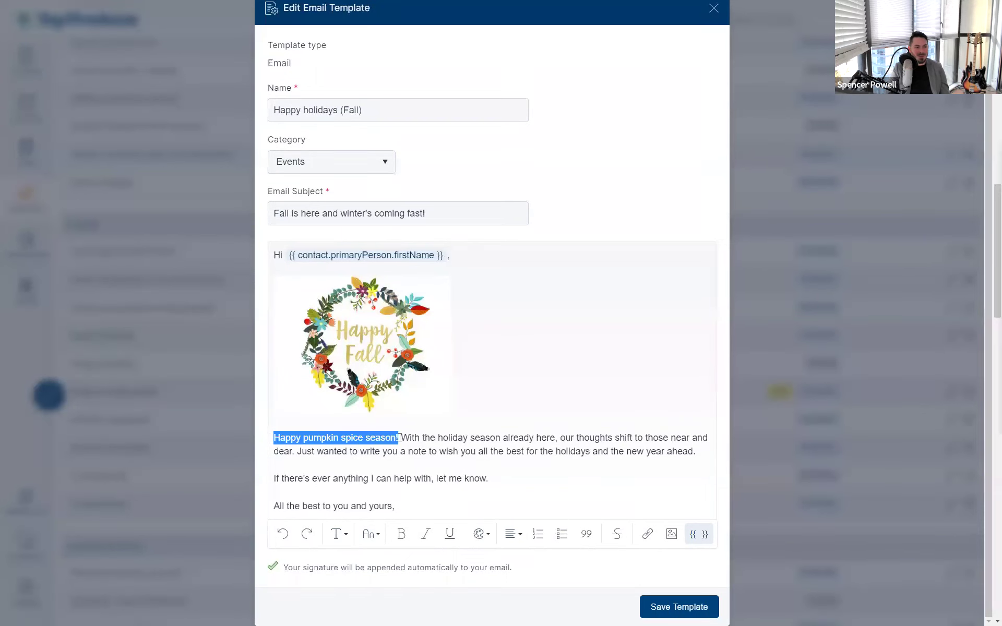
{"action": "left_click", "coordinate": [299, 447]}
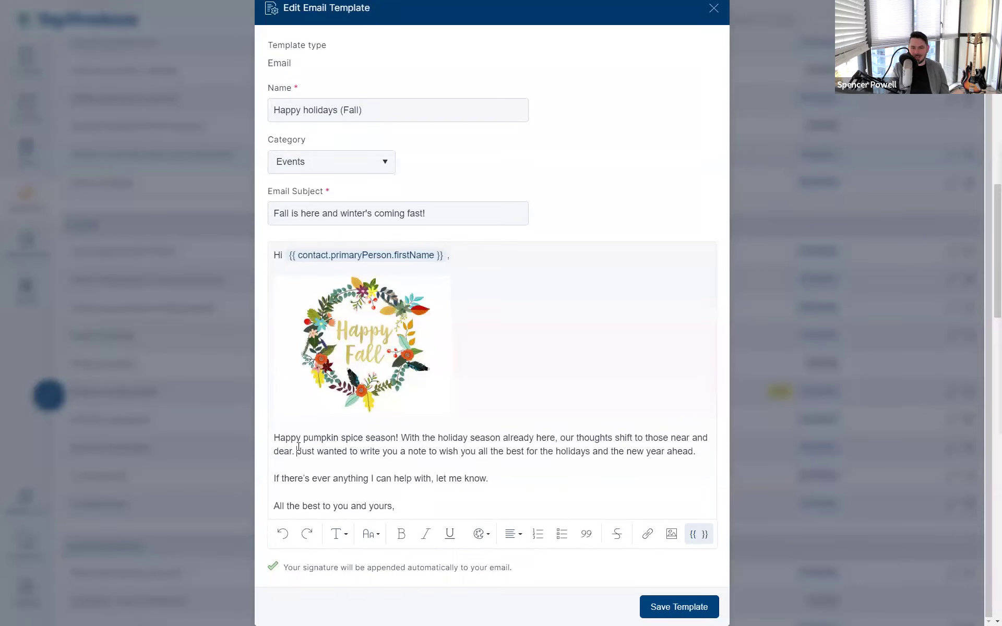
{"action": "left_click_drag", "start_coordinate": [400, 438], "coordinate": [378, 443]}
{"action": "left_click", "coordinate": [276, 438]}
{"action": "left_click", "coordinate": [378, 444]}
Inspect the first-name merge field in the greeting, then save the template
{"action": "left_click_drag", "start_coordinate": [299, 256], "coordinate": [427, 261]}
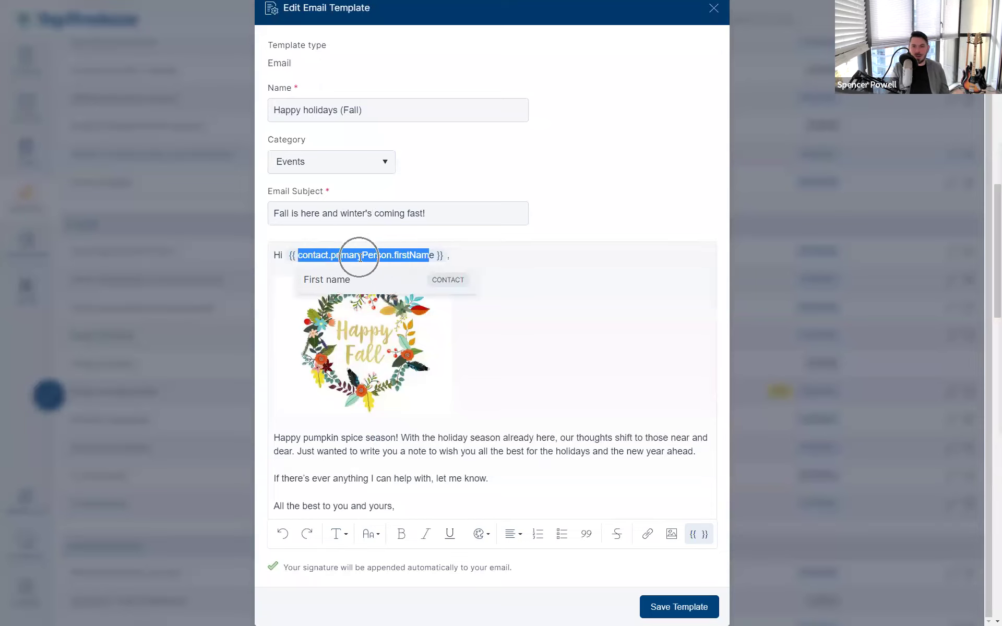
{"action": "left_click", "coordinate": [360, 258]}
{"action": "left_click_drag", "start_coordinate": [308, 256], "coordinate": [534, 259]}
{"action": "left_click", "coordinate": [533, 258]}
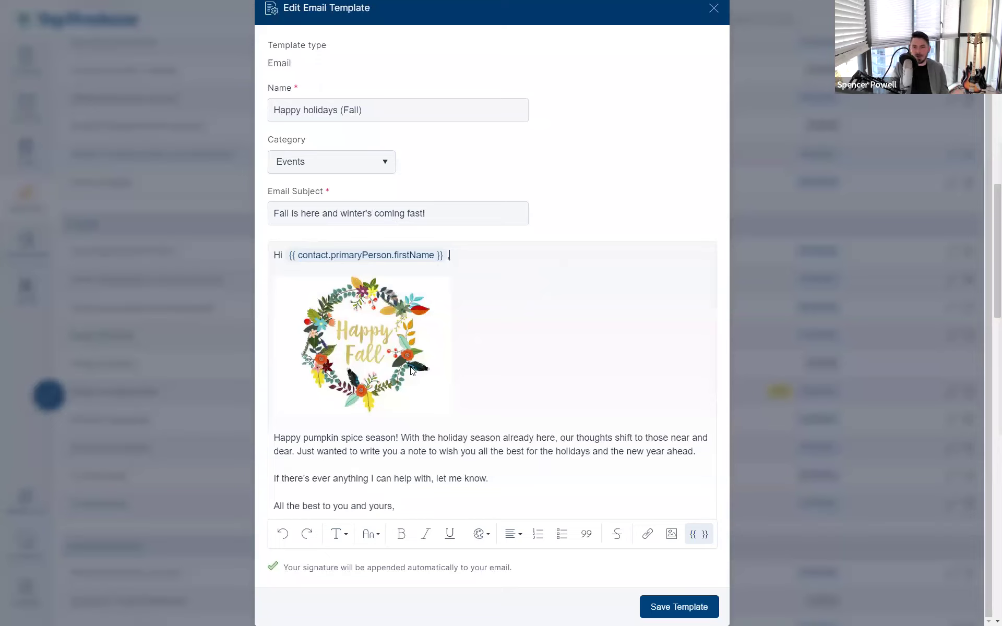
{"action": "left_click", "coordinate": [562, 450]}
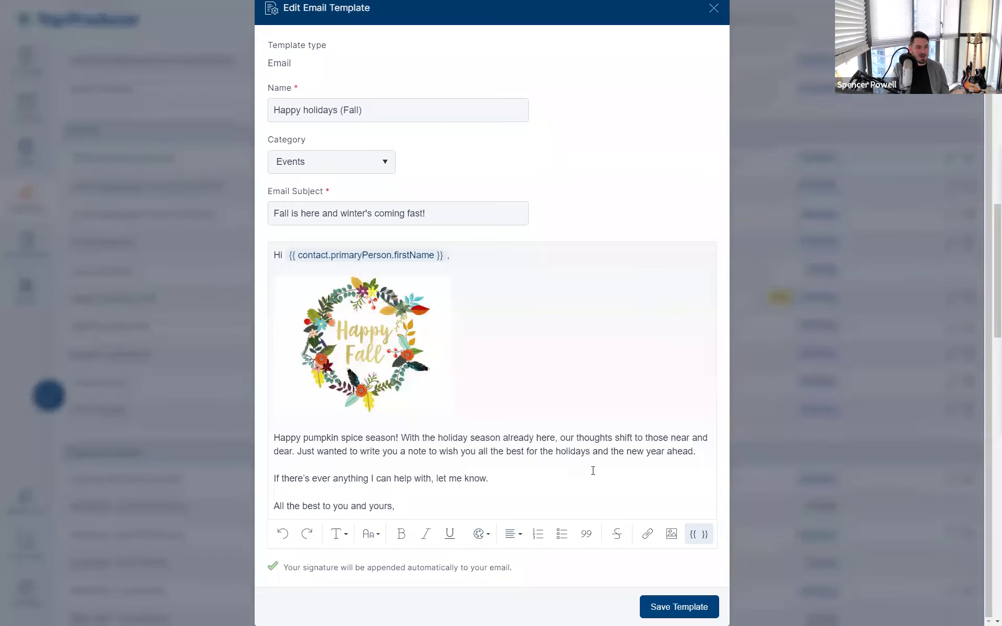
{"action": "scroll", "coordinate": [397, 469], "scroll_direction": "up", "scroll_amount": 1}
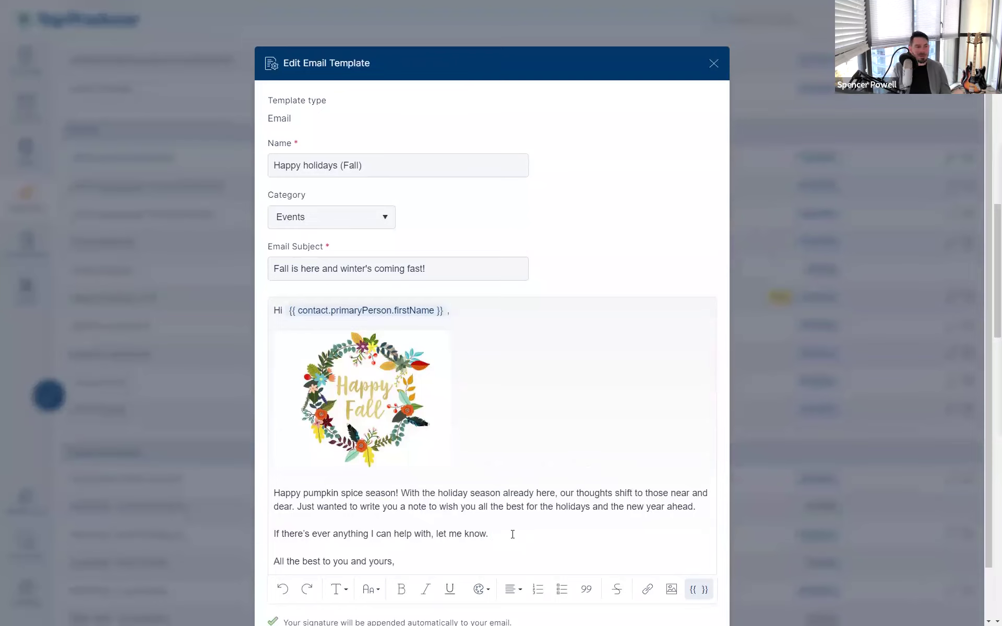
{"action": "scroll", "coordinate": [511, 535], "scroll_direction": "down", "scroll_amount": 1}
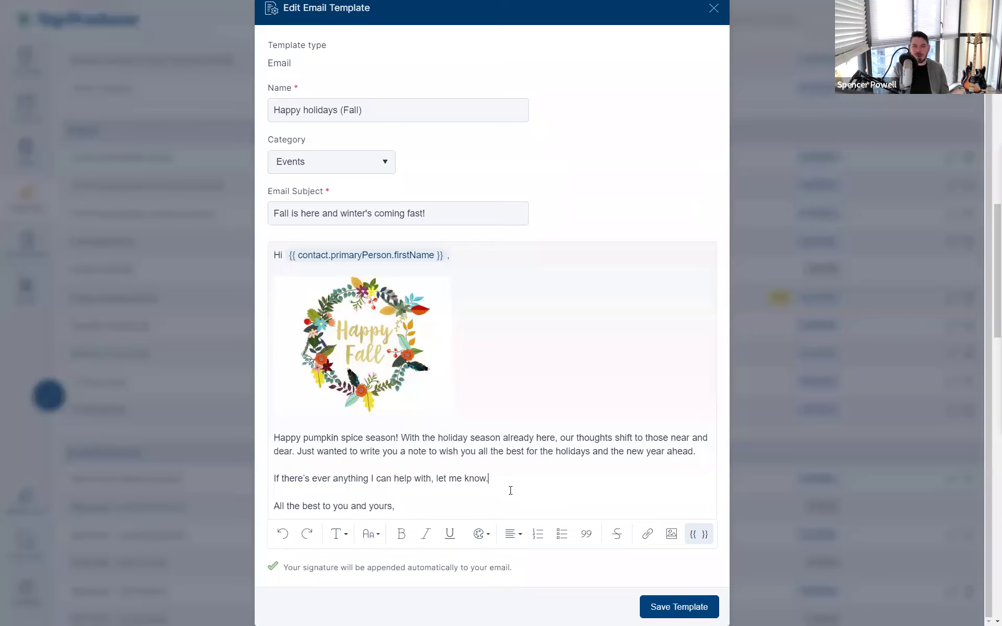
{"action": "left_click", "coordinate": [660, 613]}
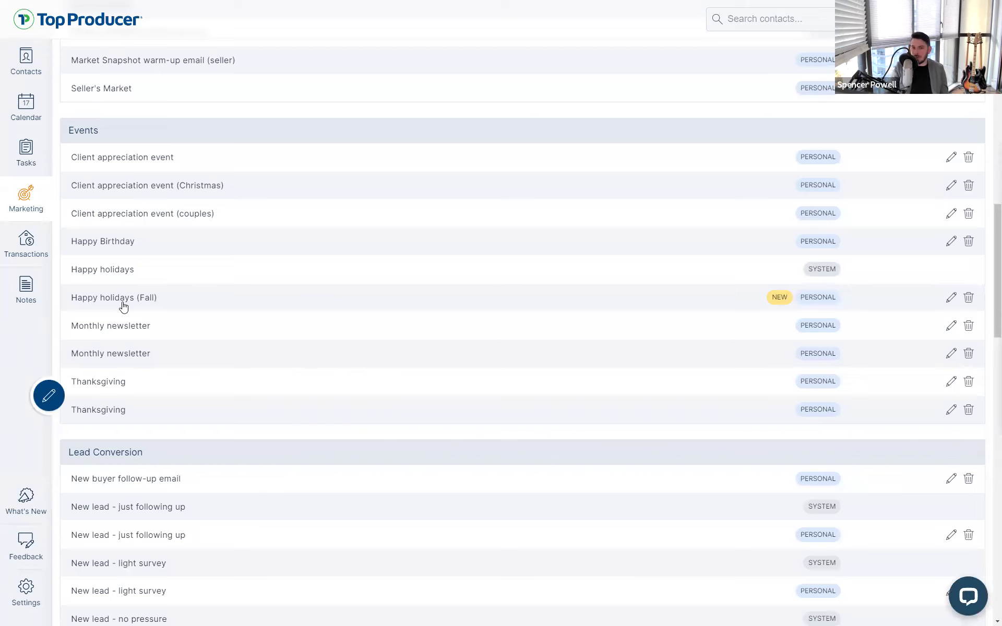
{"action": "scroll", "coordinate": [123, 307], "scroll_direction": "up", "scroll_amount": 10}
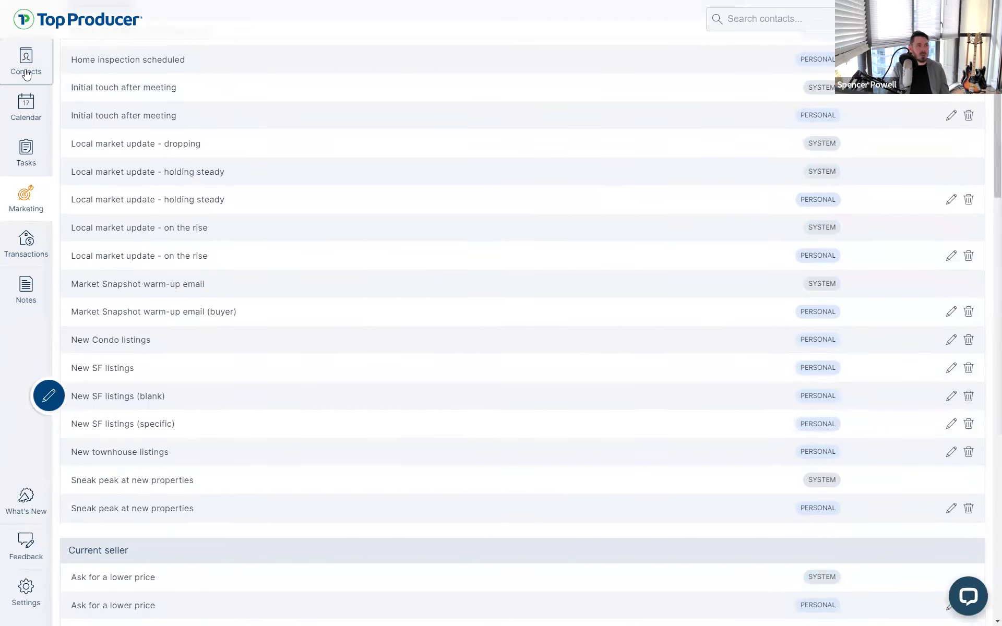
Go to the Contacts New list, which holds one new buyer contact from the website
{"action": "left_click", "coordinate": [26, 75]}
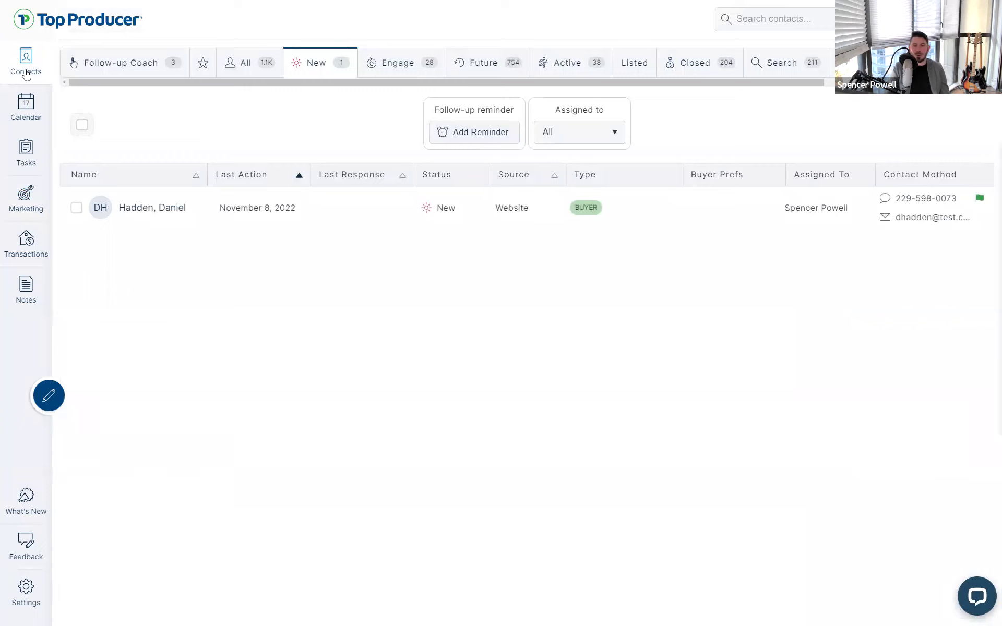
{"action": "left_click_drag", "start_coordinate": [245, 84], "coordinate": [316, 86]}
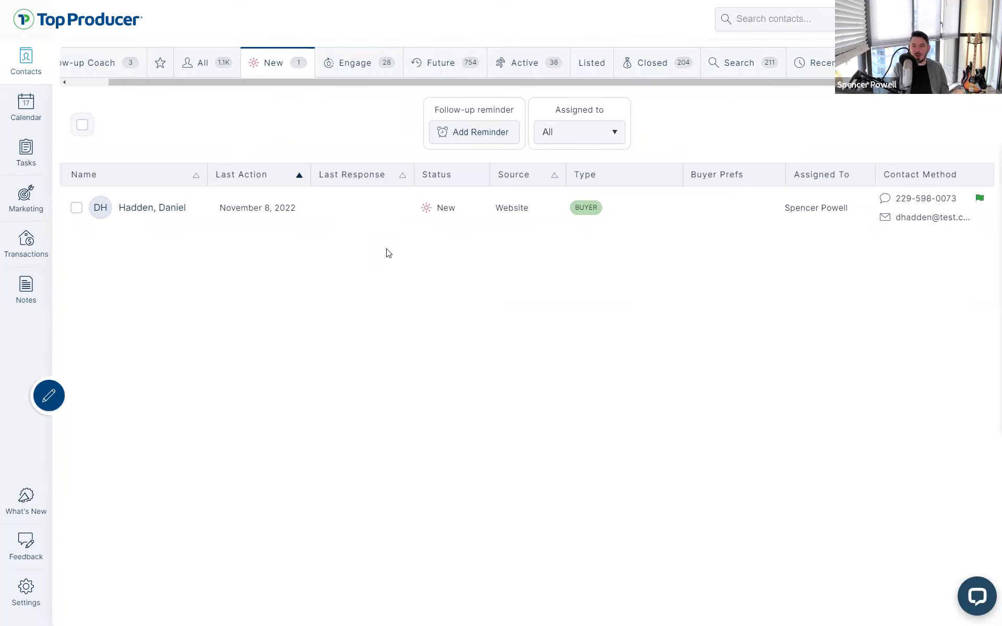
Start a contact search, then exit full screen and restore the window to a smaller size
{"action": "left_click", "coordinate": [767, 21]}
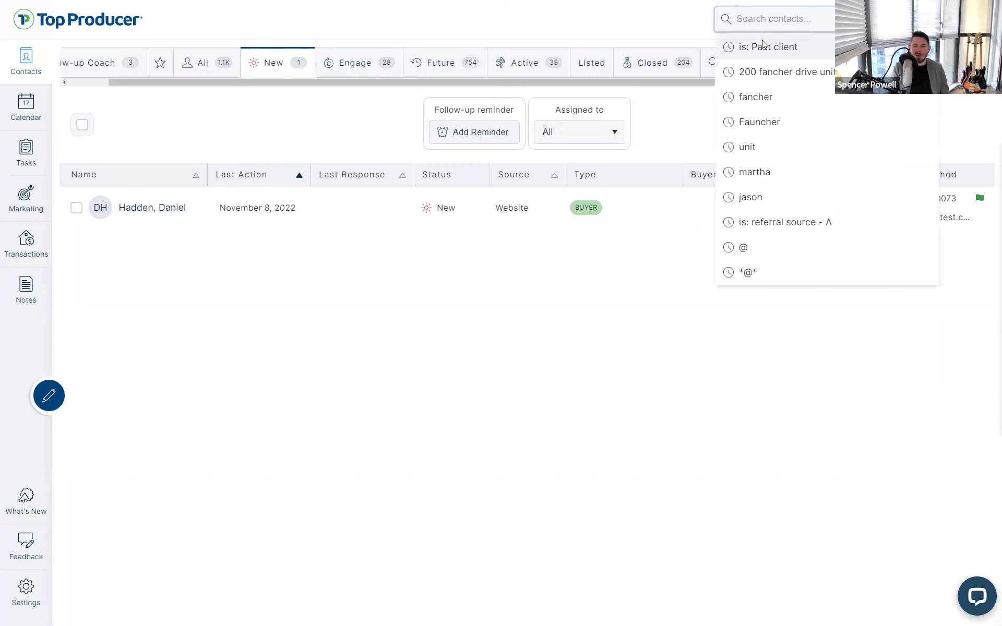
{"action": "left_click", "coordinate": [545, 339]}
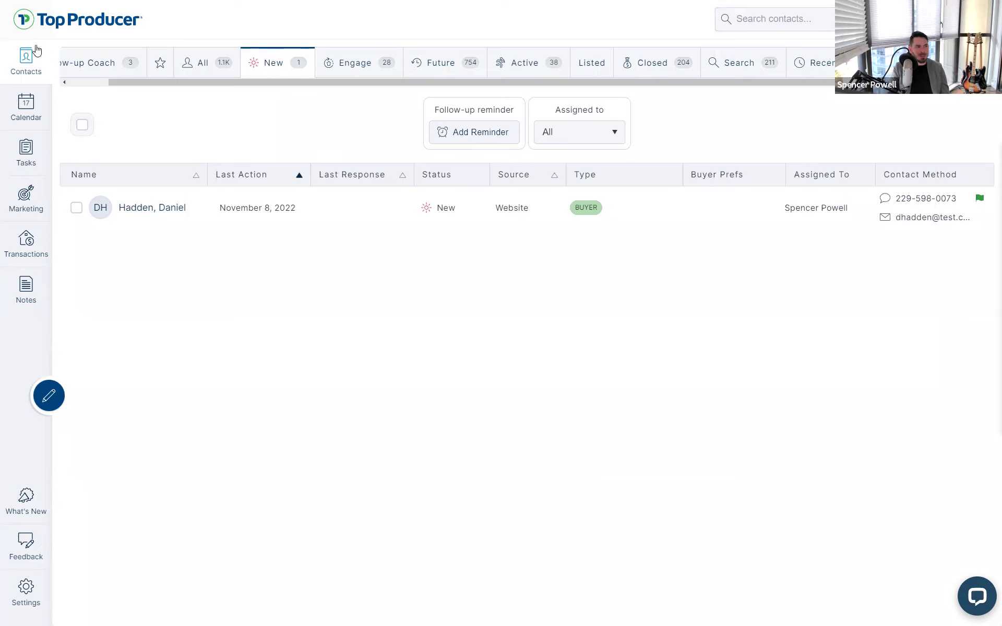
{"action": "key", "text": "F11"}
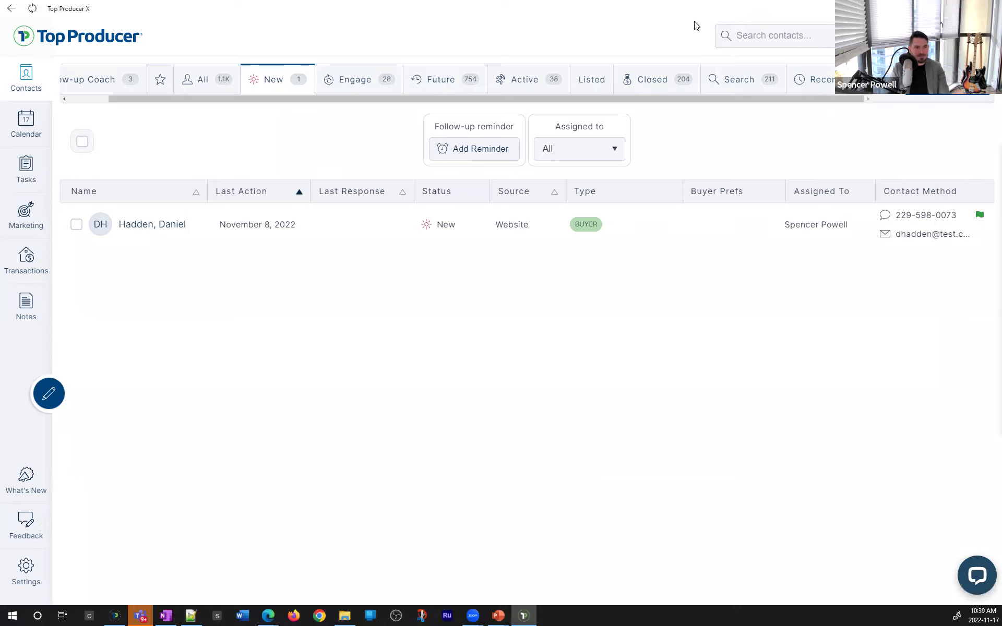
{"action": "double_click", "coordinate": [684, 11]}
Search 'is: Past client', narrow it to 'Past client - A', then show the Closed contacts
{"action": "left_click", "coordinate": [601, 47]}
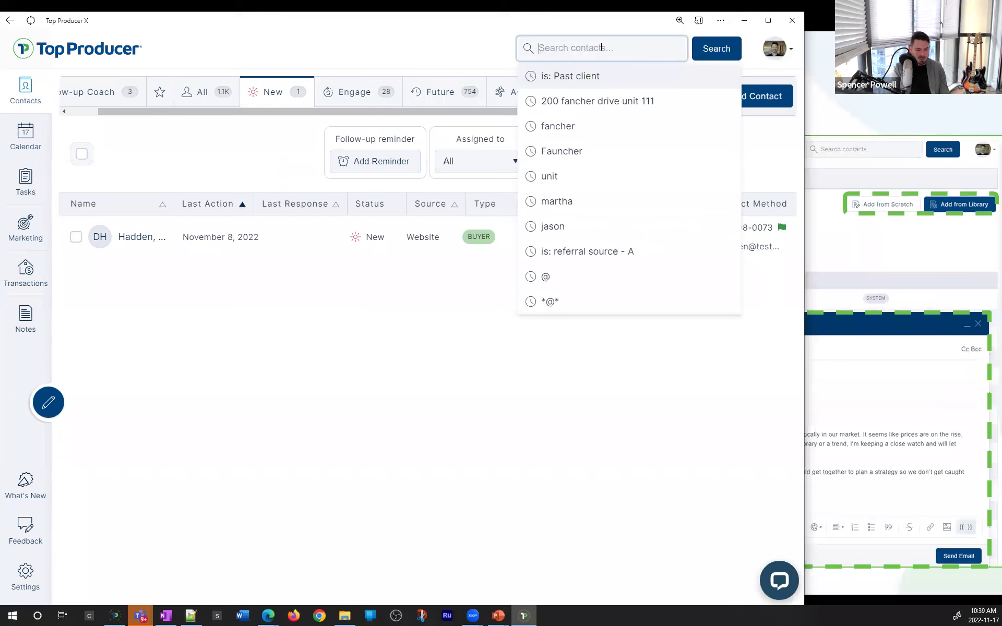
{"action": "left_click", "coordinate": [583, 76]}
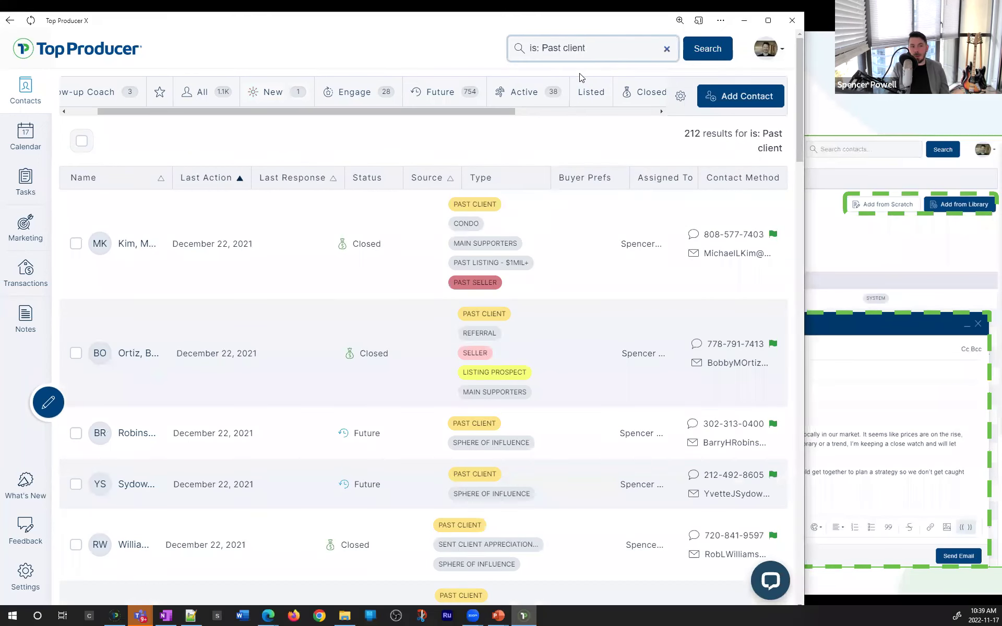
{"action": "left_click_drag", "start_coordinate": [587, 48], "coordinate": [541, 49]}
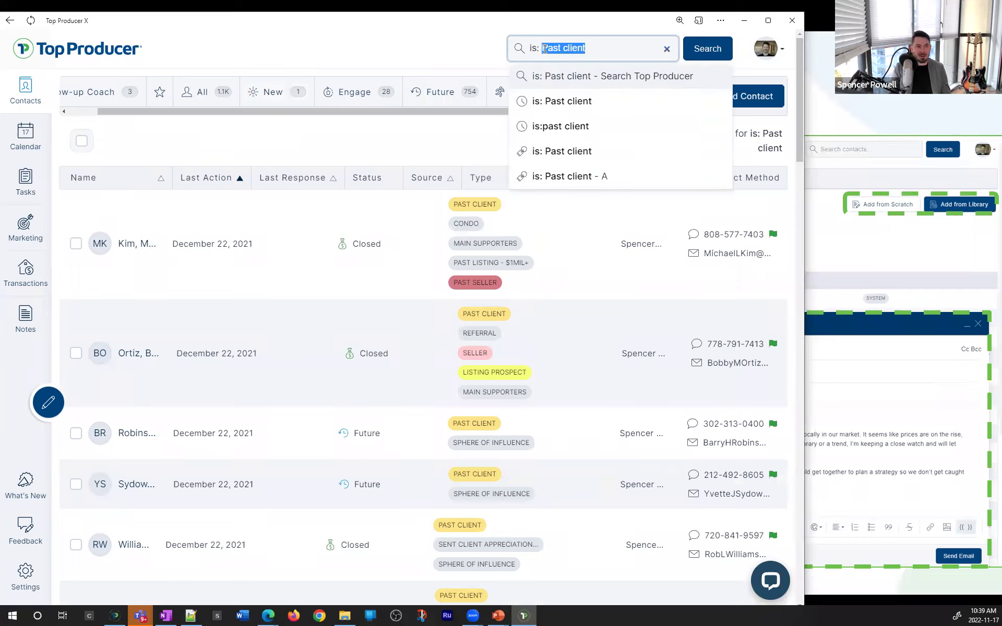
{"action": "left_click", "coordinate": [577, 176]}
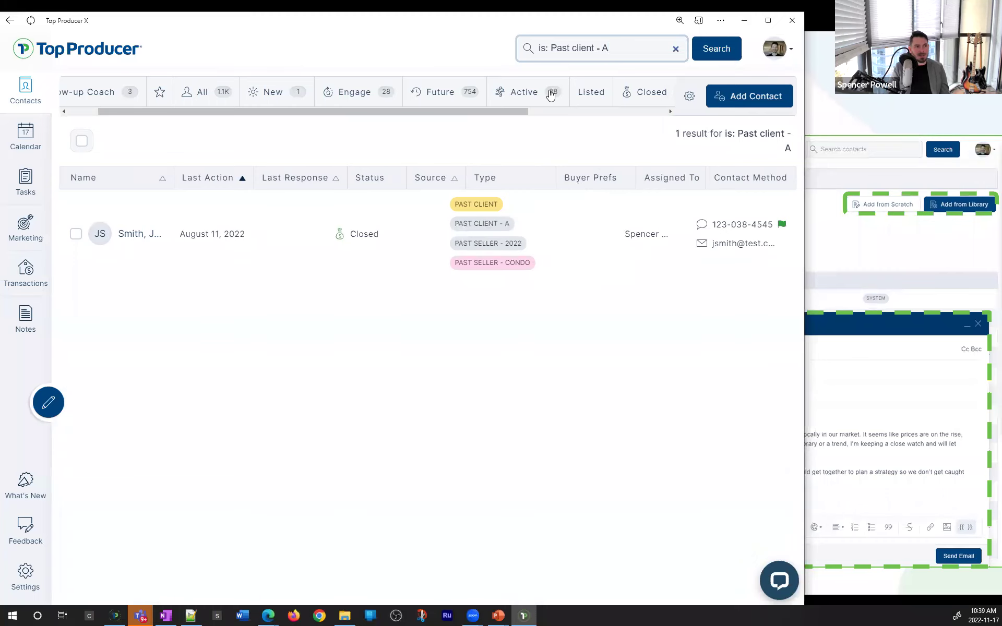
{"action": "left_click_drag", "start_coordinate": [501, 113], "coordinate": [542, 104]}
{"action": "left_click", "coordinate": [588, 92]}
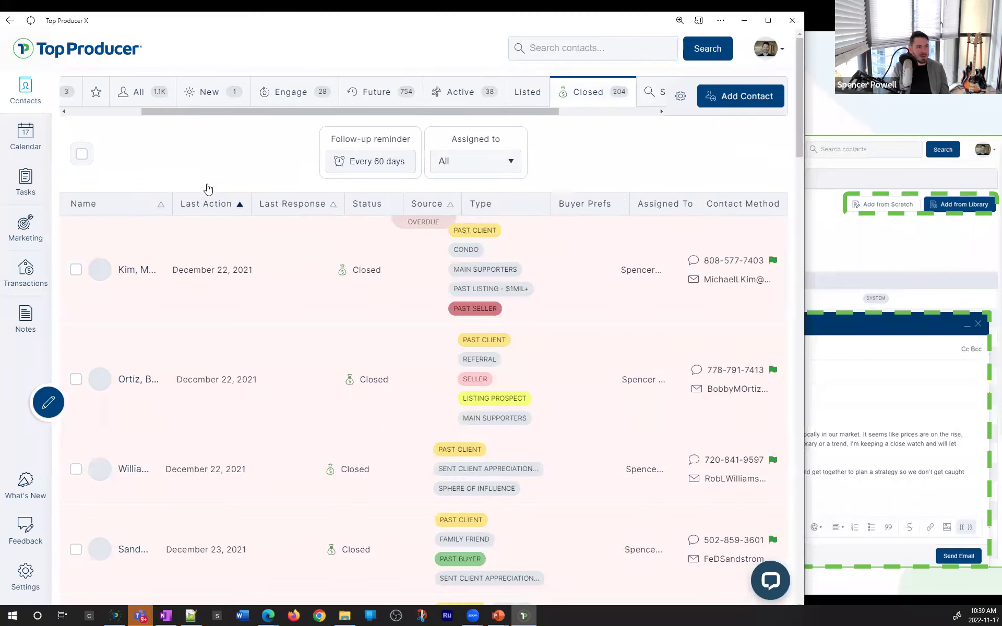
Shift-select the first eight Closed contacts and add the 'Past client - A' contact type to them
{"action": "scroll", "coordinate": [89, 292], "scroll_direction": "down", "scroll_amount": 5}
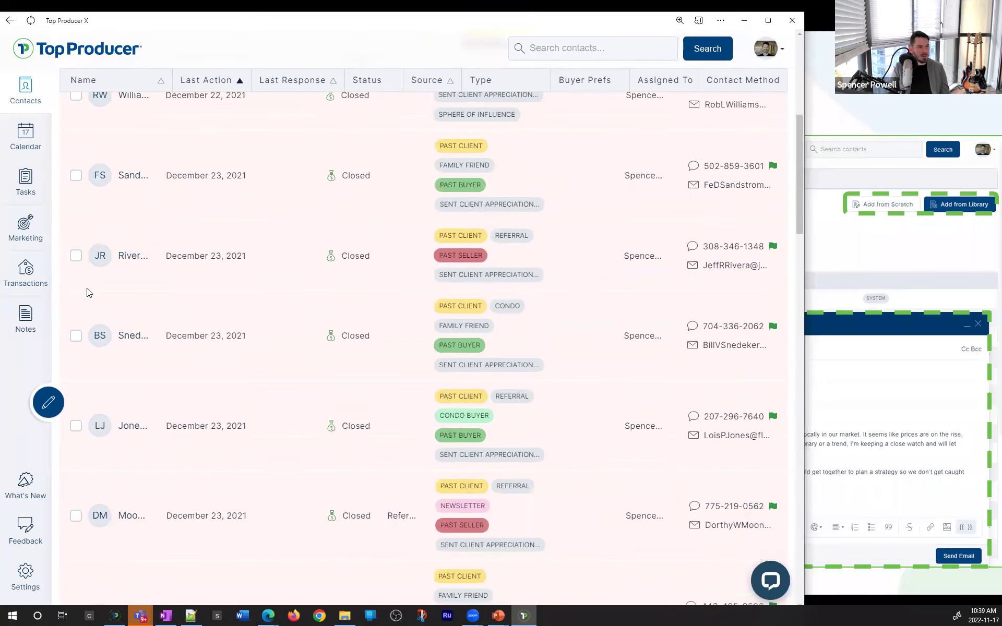
{"action": "scroll", "coordinate": [88, 290], "scroll_direction": "down", "scroll_amount": 1}
{"action": "left_click", "coordinate": [74, 455], "text": "shift"}
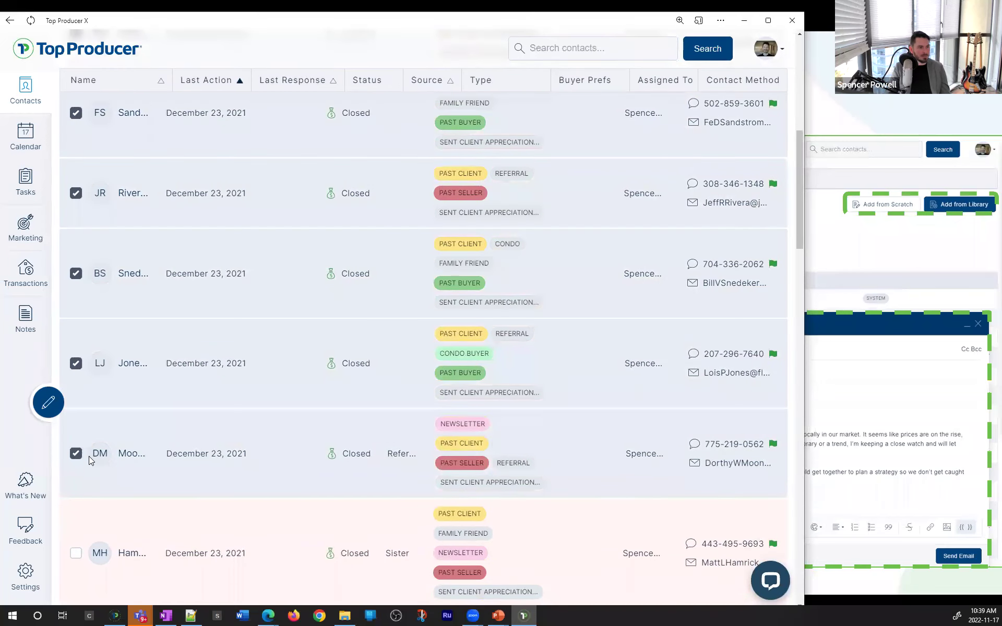
{"action": "scroll", "coordinate": [89, 456], "scroll_direction": "up", "scroll_amount": 7}
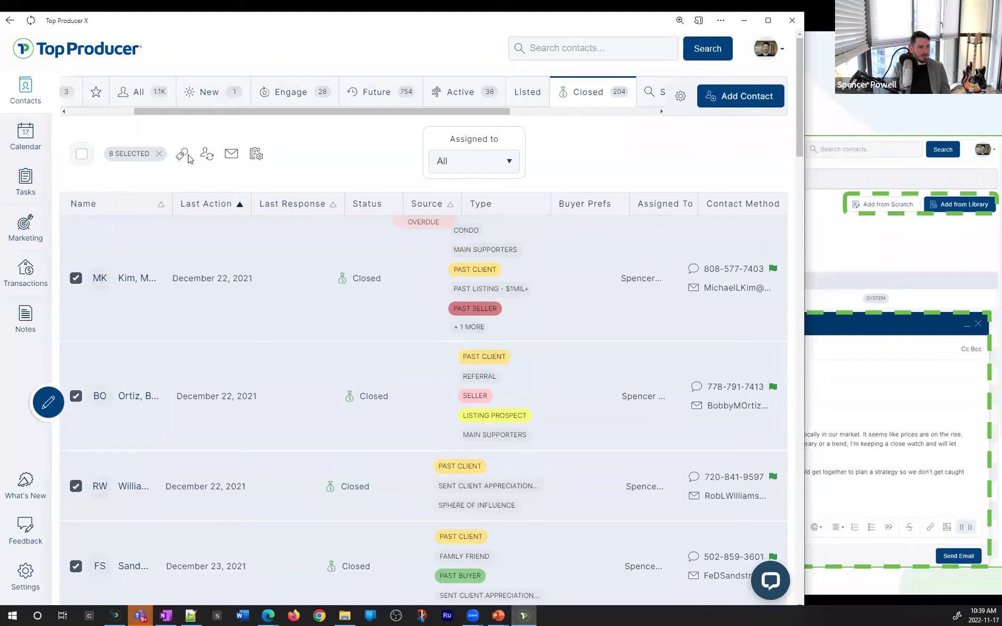
{"action": "left_click", "coordinate": [182, 154]}
{"action": "left_click", "coordinate": [336, 294]}
{"action": "type", "text": "past client"}
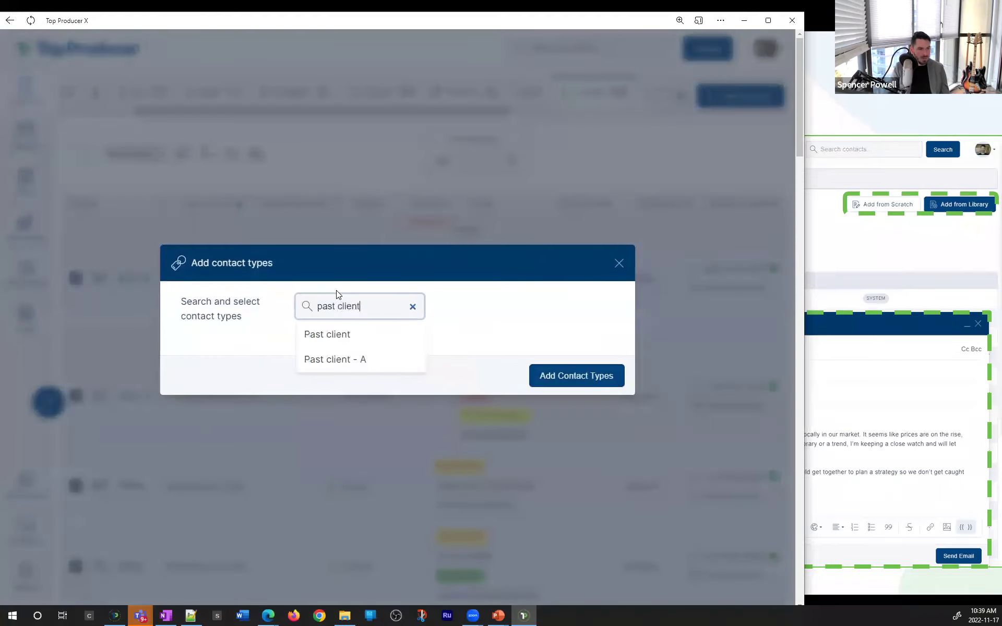
{"action": "left_click", "coordinate": [347, 359]}
{"action": "left_click", "coordinate": [597, 390]}
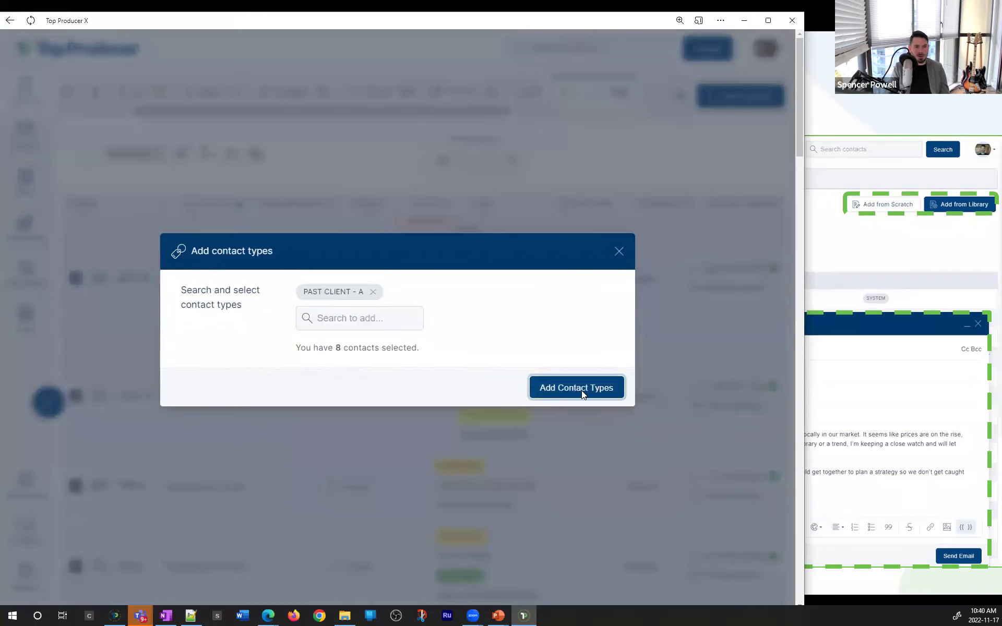
{"action": "left_click", "coordinate": [582, 390]}
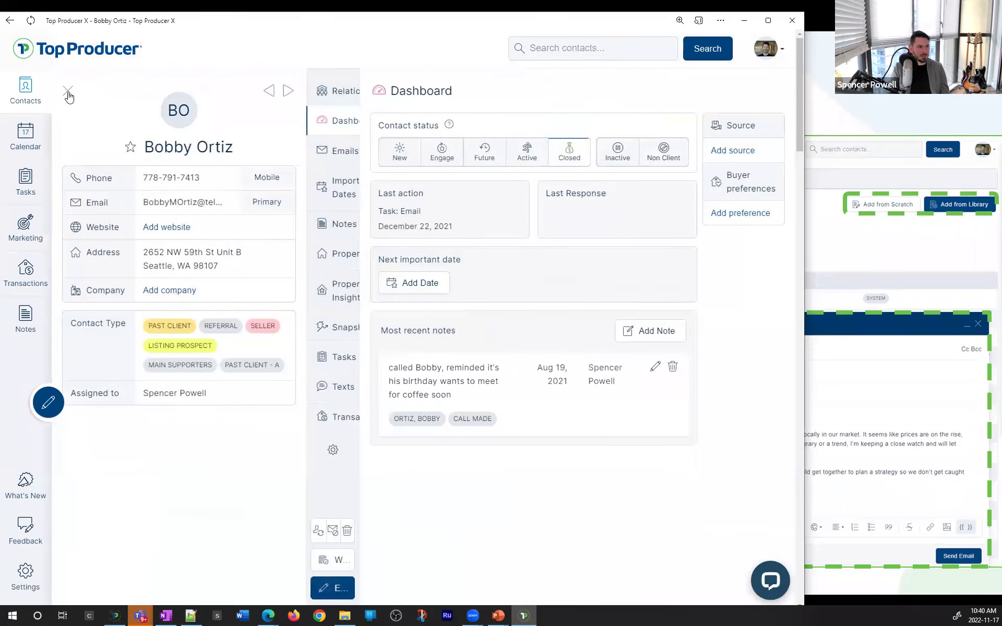
{"action": "left_click", "coordinate": [68, 93]}
Clear the selection, filter to 'is: Past client - A', and switch to the Closed list
{"action": "left_click", "coordinate": [160, 154]}
{"action": "left_click", "coordinate": [614, 44]}
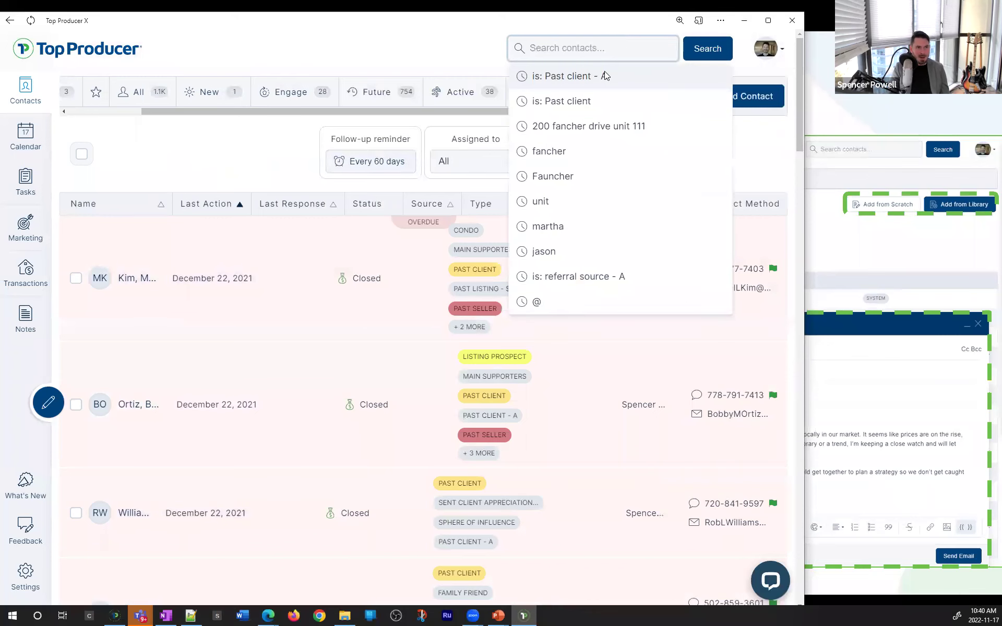
{"action": "left_click", "coordinate": [606, 75]}
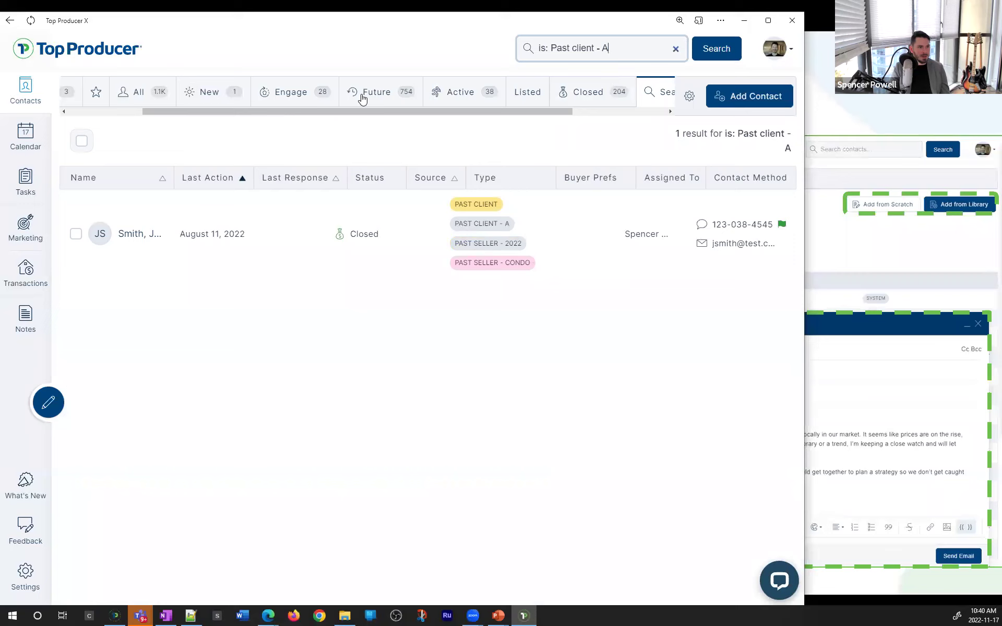
{"action": "left_click_drag", "start_coordinate": [526, 111], "coordinate": [551, 100]}
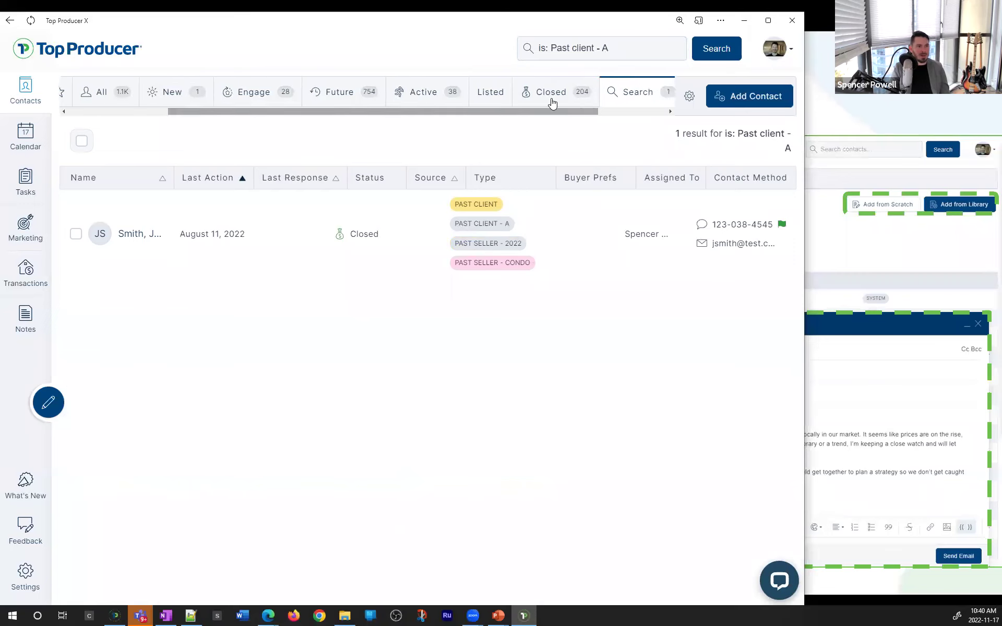
{"action": "left_click", "coordinate": [553, 99]}
{"action": "scroll", "coordinate": [242, 252], "scroll_direction": "down", "scroll_amount": 3}
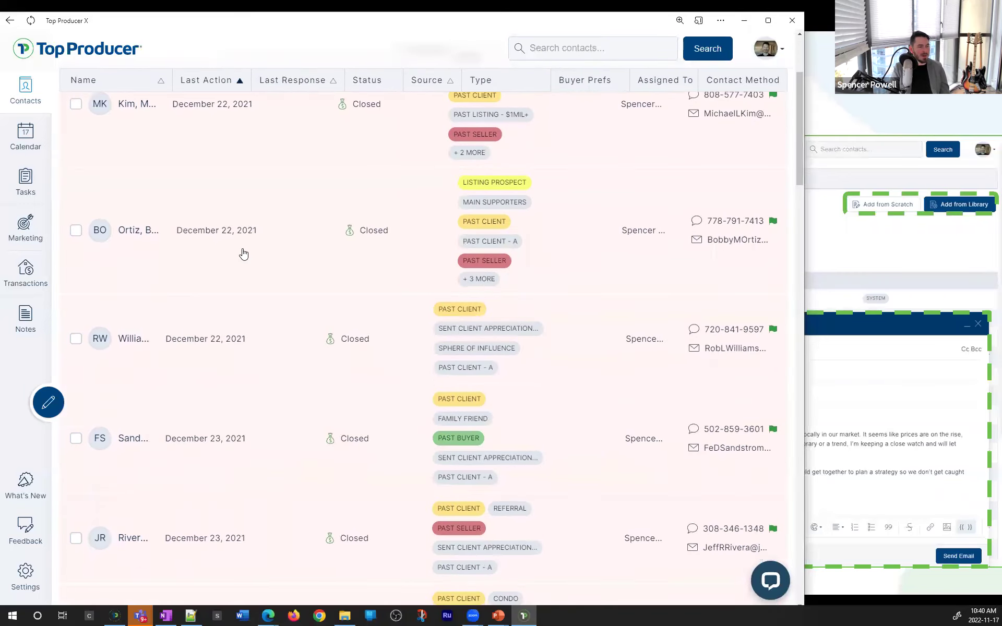
{"action": "scroll", "coordinate": [101, 235], "scroll_direction": "up", "scroll_amount": 2}
Select the top seven Closed contacts, zooming out to fit, then restore 100% zoom
{"action": "left_click", "coordinate": [76, 191]}
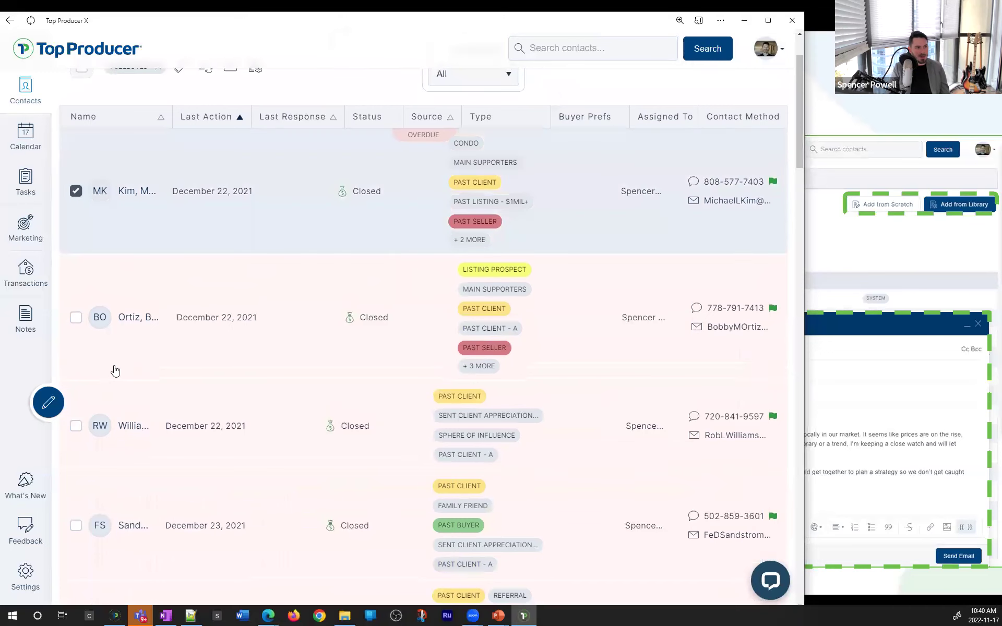
{"action": "key", "text": "ctrl+minus"}
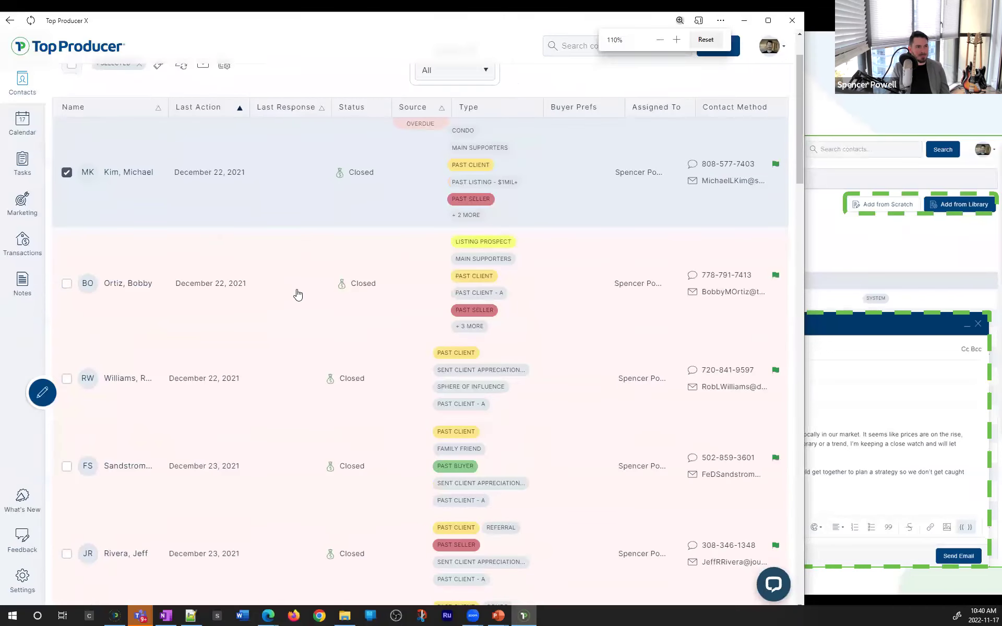
{"action": "key", "text": "ctrl+minus"}
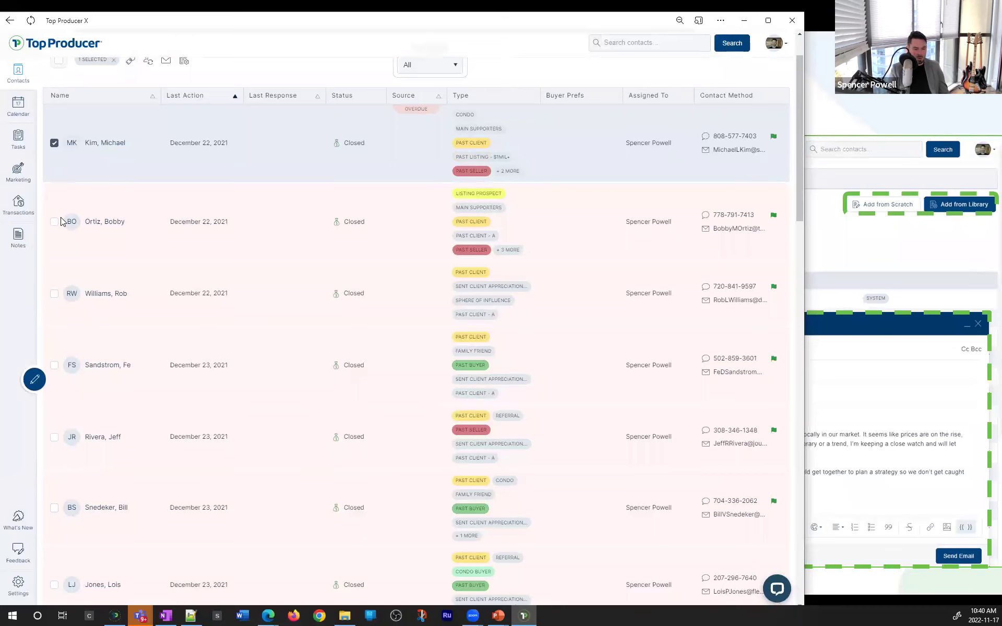
{"action": "left_click", "coordinate": [54, 585], "text": "shift"}
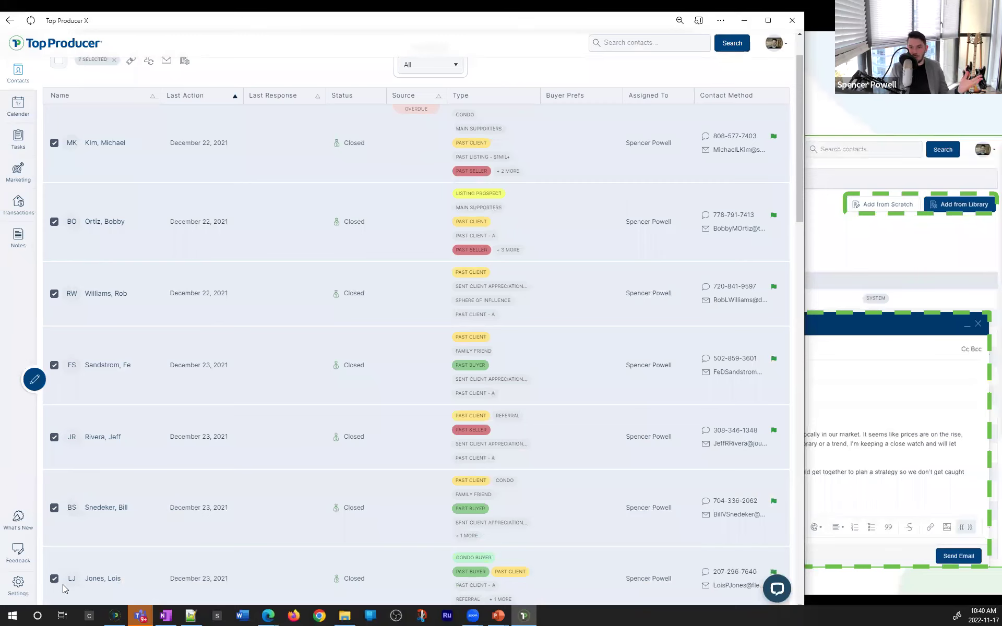
{"action": "scroll", "coordinate": [78, 219], "scroll_direction": "down", "scroll_amount": 2}
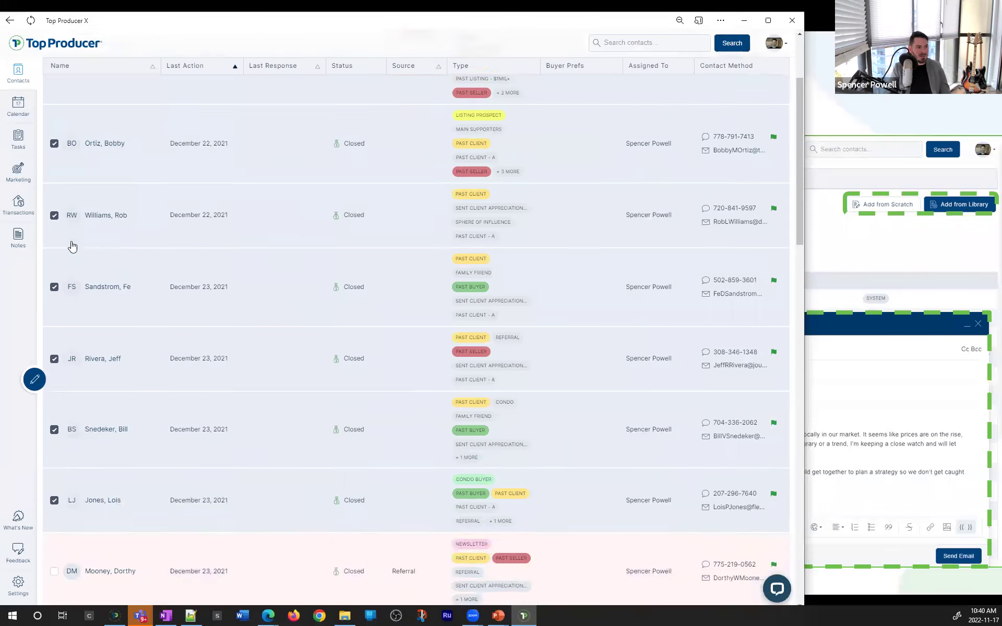
{"action": "scroll", "coordinate": [78, 209], "scroll_direction": "up", "scroll_amount": 4}
{"action": "scroll", "coordinate": [59, 366], "scroll_direction": "down", "scroll_amount": 5}
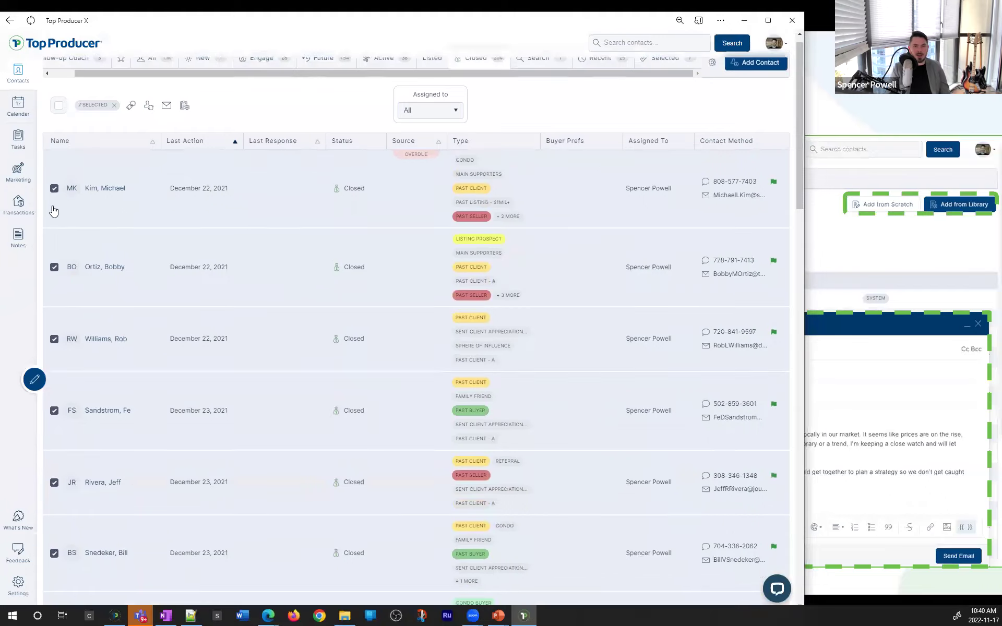
{"action": "scroll", "coordinate": [223, 123], "scroll_direction": "up", "scroll_amount": 5}
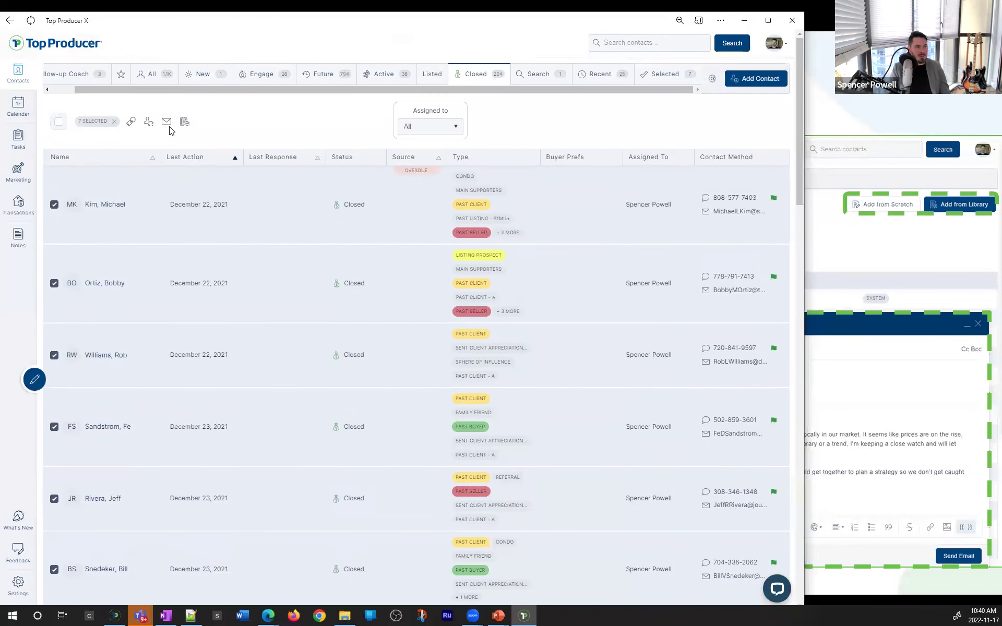
{"action": "left_click", "coordinate": [764, 23]}
{"action": "key", "text": "ctrl+plus"}
{"action": "key", "text": "ctrl"}
{"action": "key", "text": "ctrl"}
{"action": "key", "text": "ctrl"}
{"action": "key", "text": "ctrl"}
{"action": "key", "text": "ctrl"}
{"action": "key", "text": "ctrl"}
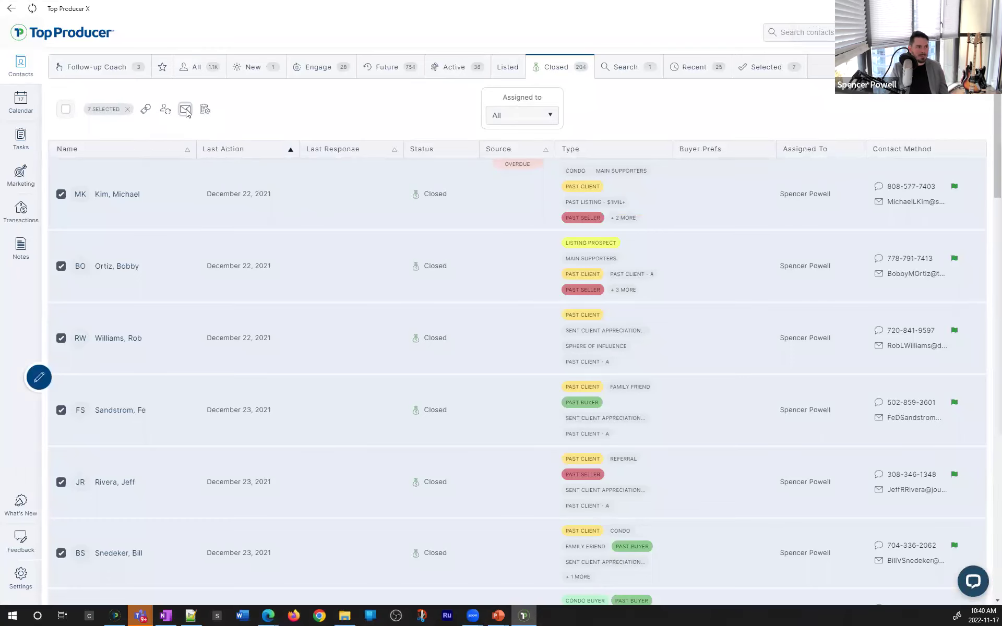
{"action": "left_click", "coordinate": [186, 110]}
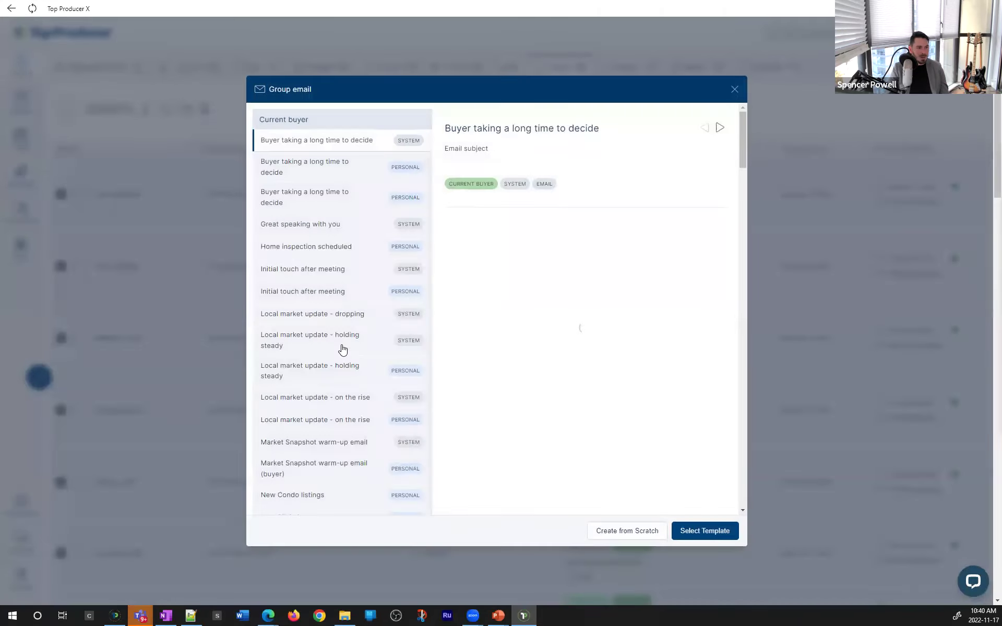
Send the 'Happy holidays (Fall)' group email to all seven recipients, clear the selection, and go to Marketing
{"action": "scroll", "coordinate": [343, 349], "scroll_direction": "down", "scroll_amount": 15}
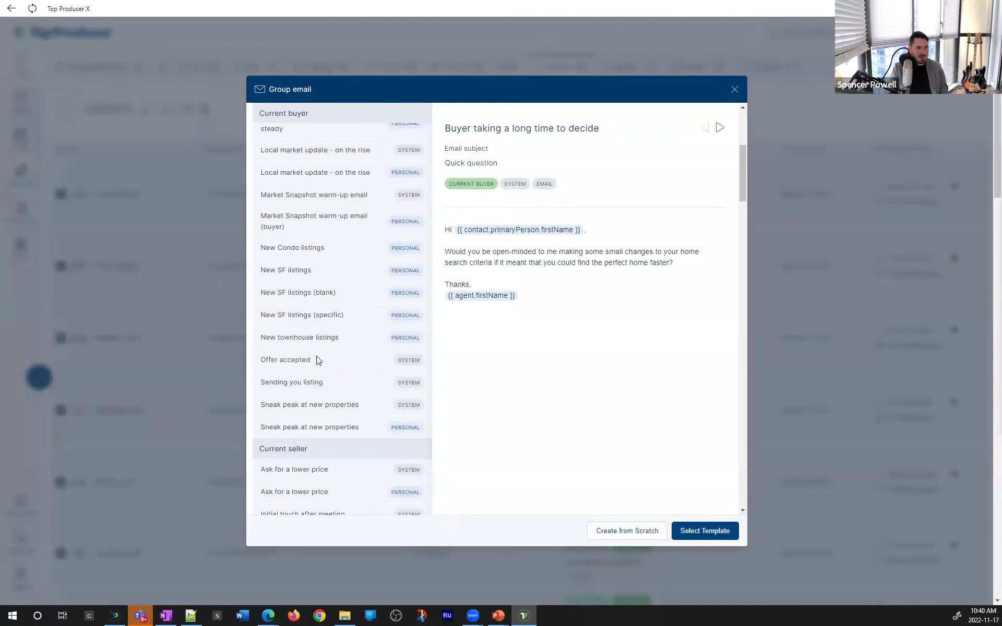
{"action": "left_click", "coordinate": [303, 465]}
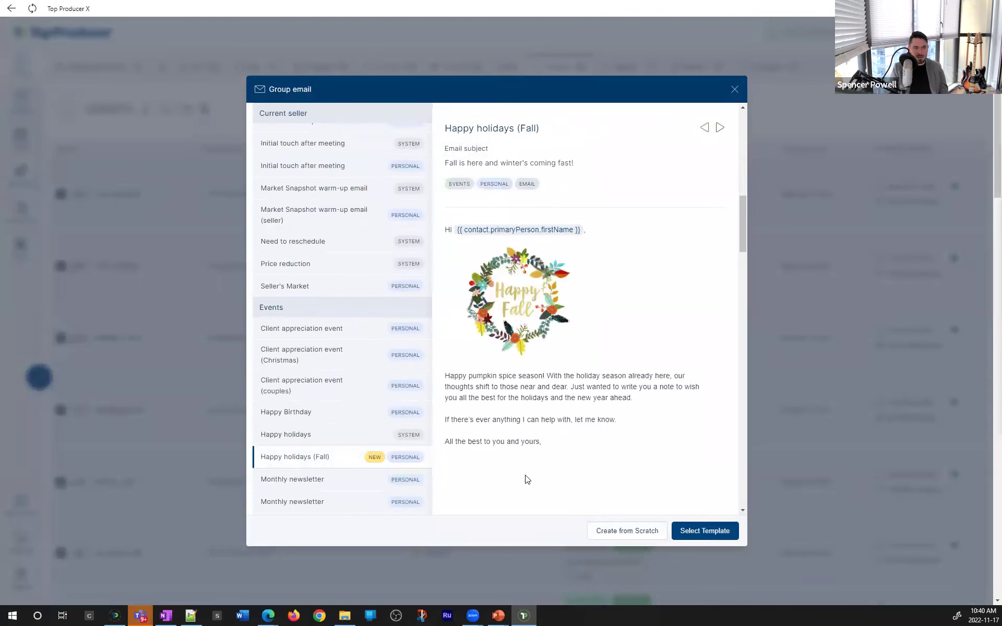
{"action": "left_click", "coordinate": [716, 531]}
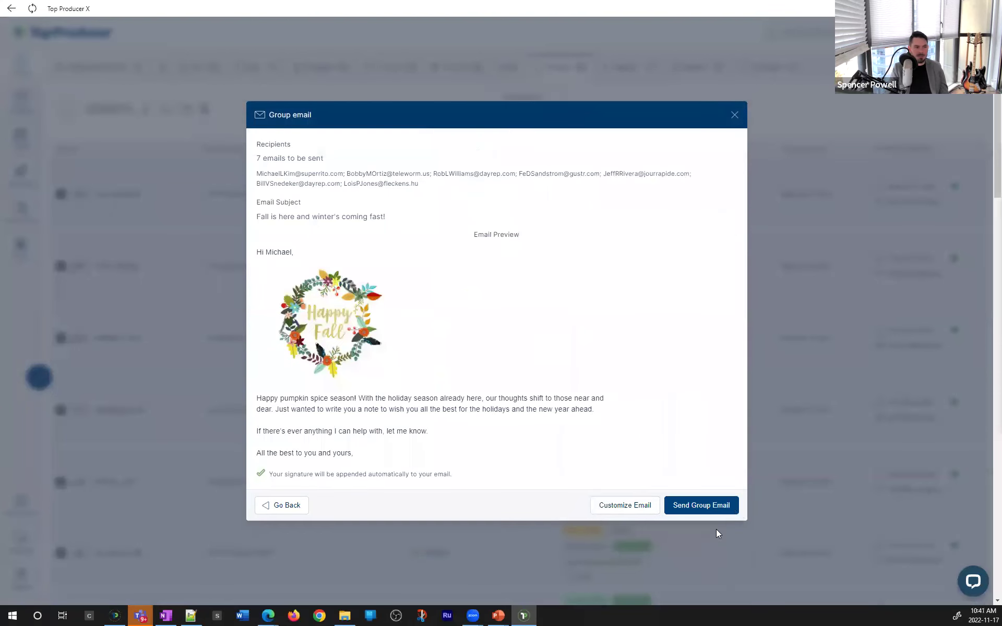
{"action": "left_click", "coordinate": [287, 270]}
{"action": "left_click", "coordinate": [697, 504]}
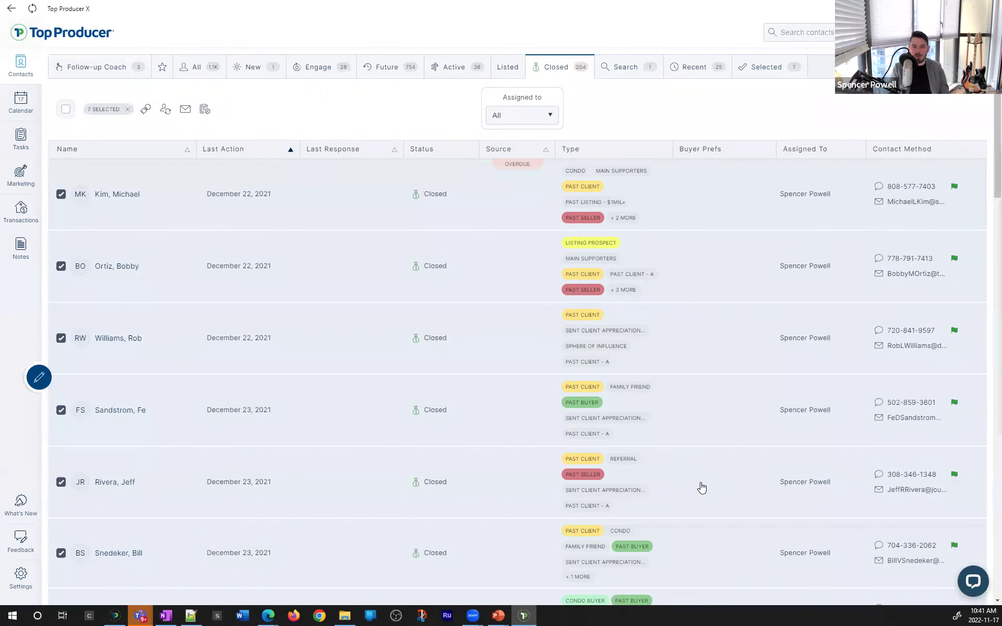
{"action": "left_click", "coordinate": [128, 110]}
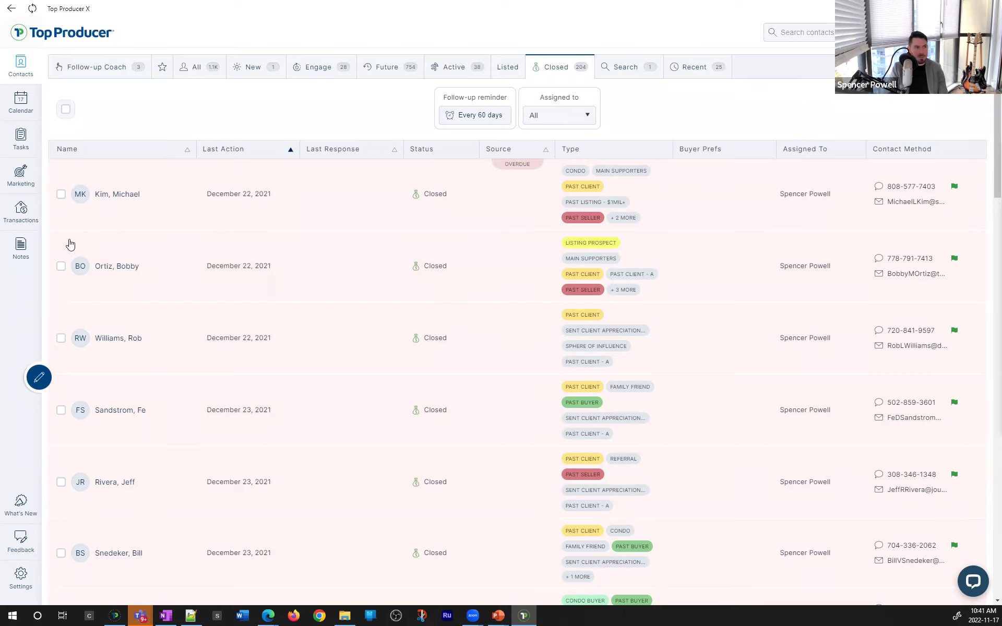
{"action": "left_click", "coordinate": [20, 187]}
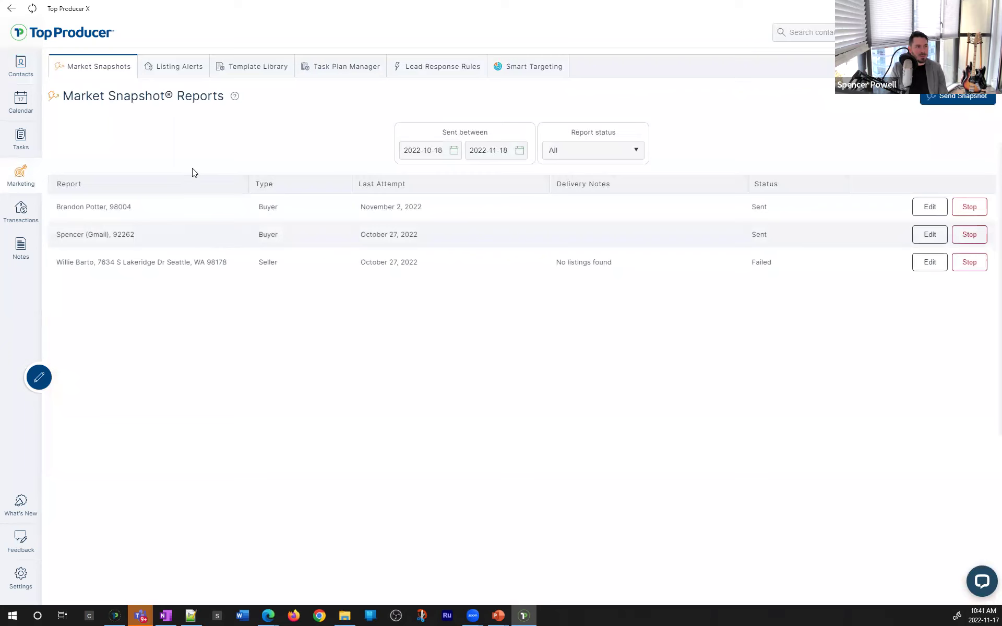
Preview 'New SF listings (specific)', with subject 'HOT Single Family house listing available now!'
{"action": "left_click", "coordinate": [243, 66]}
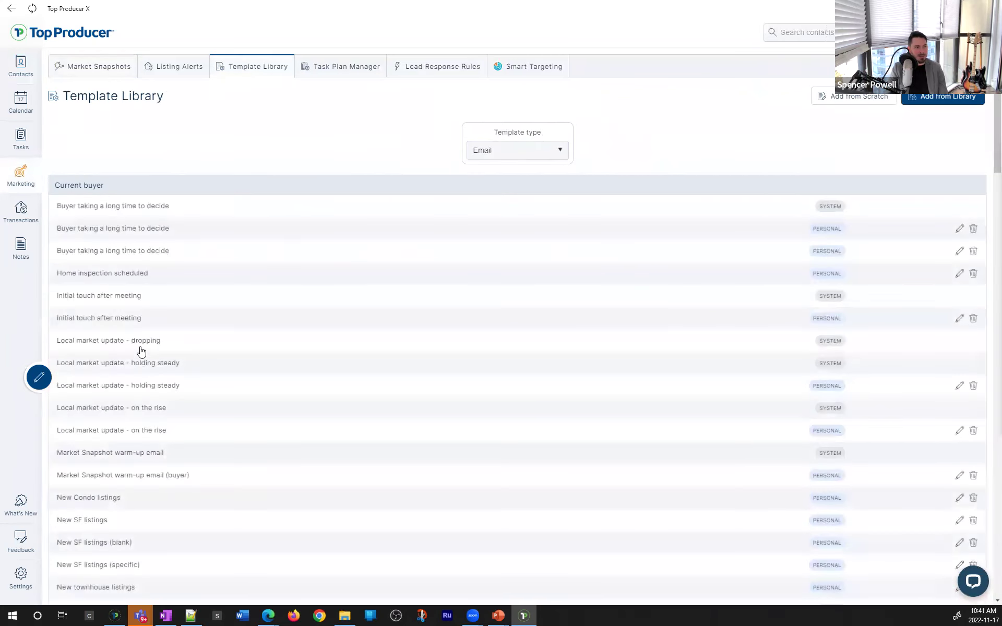
{"action": "scroll", "coordinate": [139, 351], "scroll_direction": "down", "scroll_amount": 2}
{"action": "left_click", "coordinate": [123, 176]}
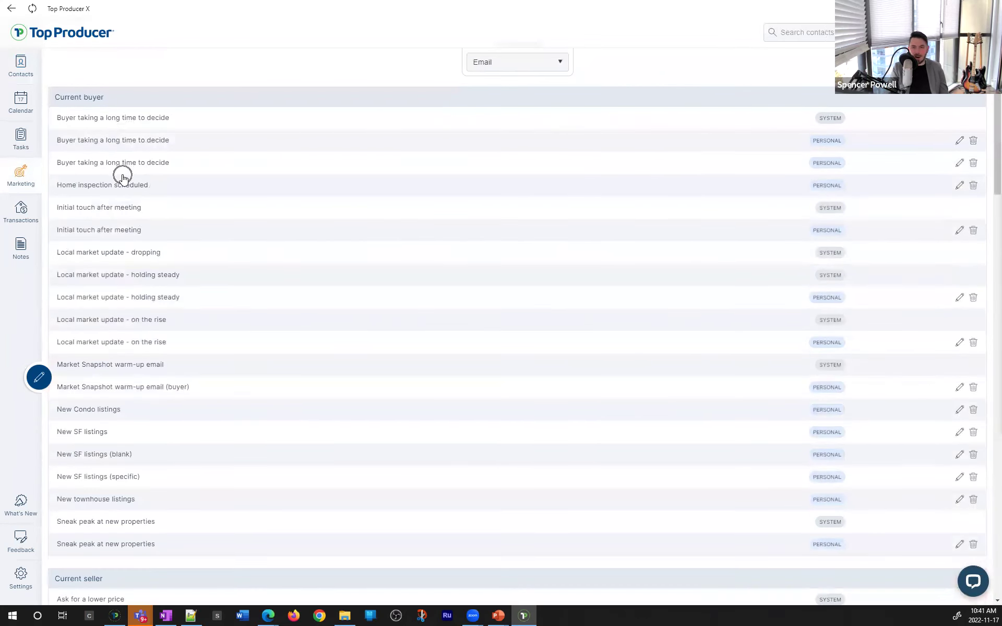
{"action": "key", "text": "ctrl"}
{"action": "key", "text": "ctrl"}
{"action": "key", "text": "ctrl"}
{"action": "scroll", "coordinate": [128, 283], "scroll_direction": "down", "scroll_amount": 8}
{"action": "scroll", "coordinate": [121, 243], "scroll_direction": "up", "scroll_amount": 3}
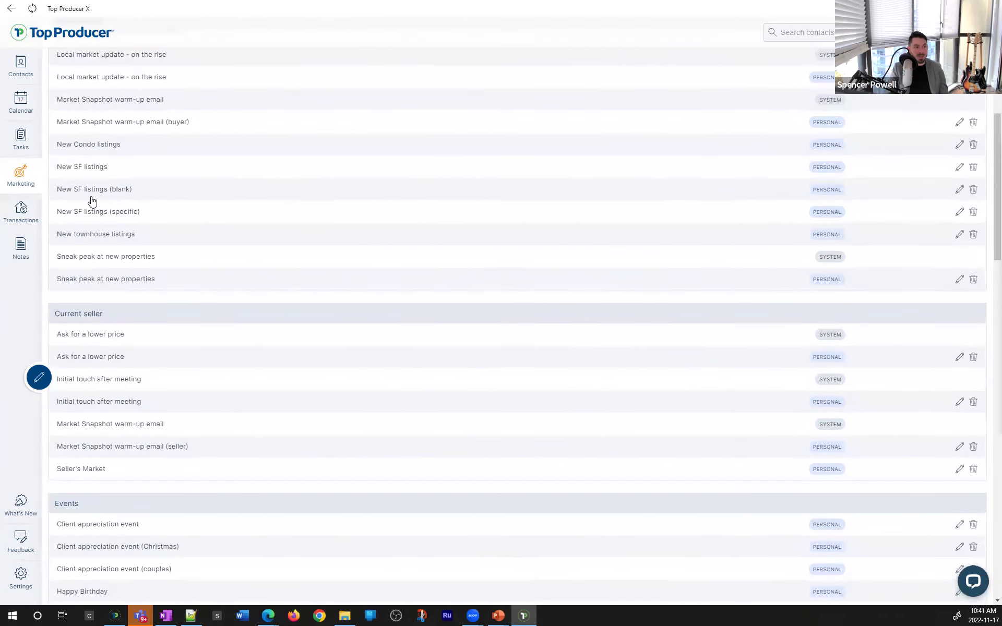
{"action": "left_click", "coordinate": [95, 212]}
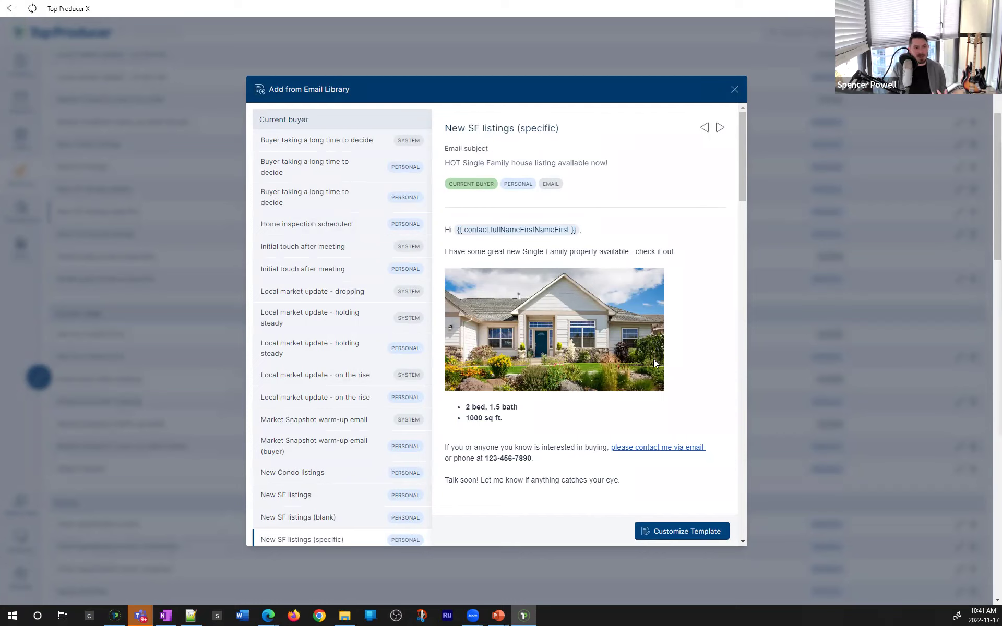
{"action": "left_click_drag", "start_coordinate": [530, 422], "coordinate": [503, 407]}
{"action": "left_click", "coordinate": [460, 416]}
{"action": "left_click", "coordinate": [502, 408]}
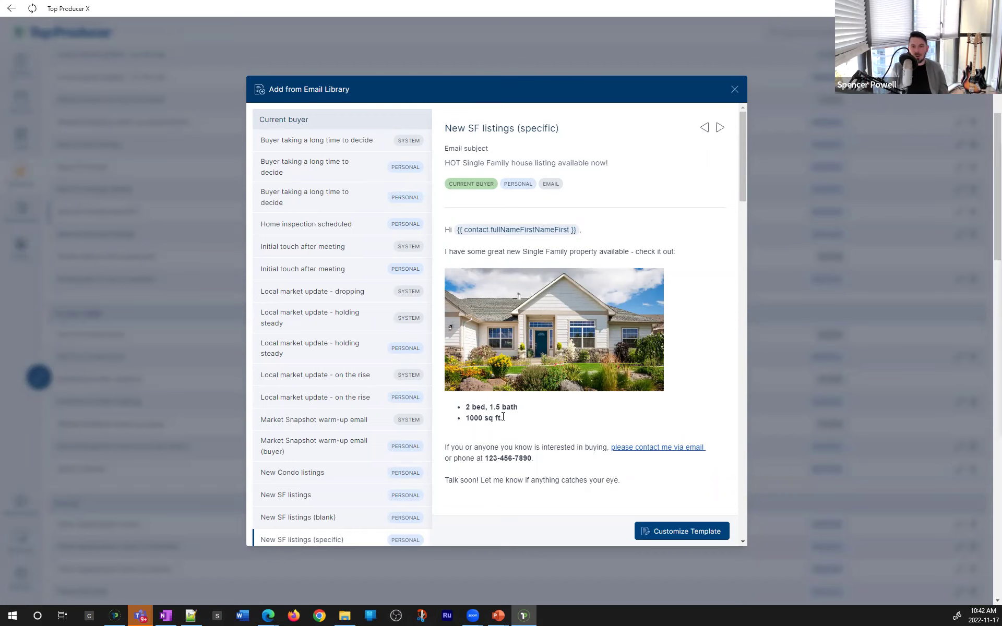
{"action": "left_click", "coordinate": [734, 89]}
Scroll through the Template Library, then return to the slideshow and advance to slide 4 on task plans
{"action": "scroll", "coordinate": [346, 480], "scroll_direction": "down", "scroll_amount": 8}
{"action": "scroll", "coordinate": [346, 479], "scroll_direction": "down", "scroll_amount": 5}
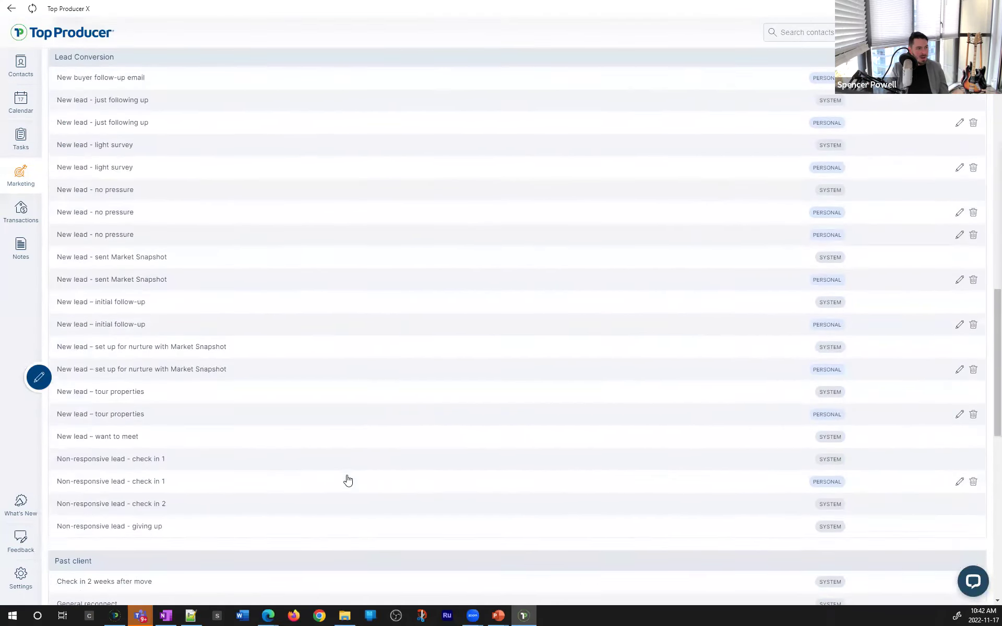
{"action": "scroll", "coordinate": [195, 390], "scroll_direction": "up", "scroll_amount": 6}
{"action": "scroll", "coordinate": [195, 389], "scroll_direction": "up", "scroll_amount": 10}
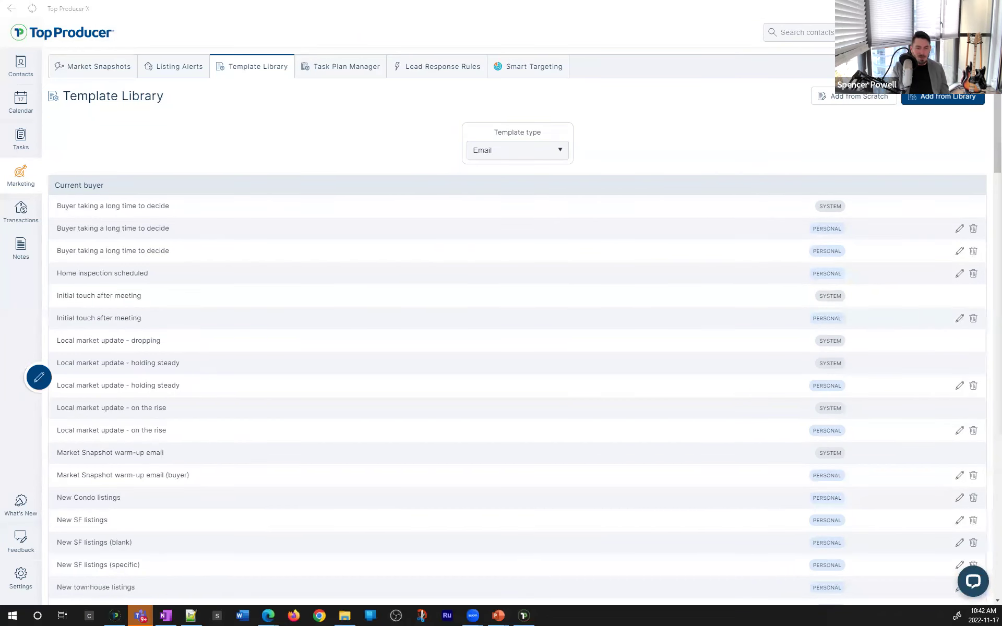
{"action": "key", "text": "alt+Tab"}
{"action": "key", "text": "Right"}
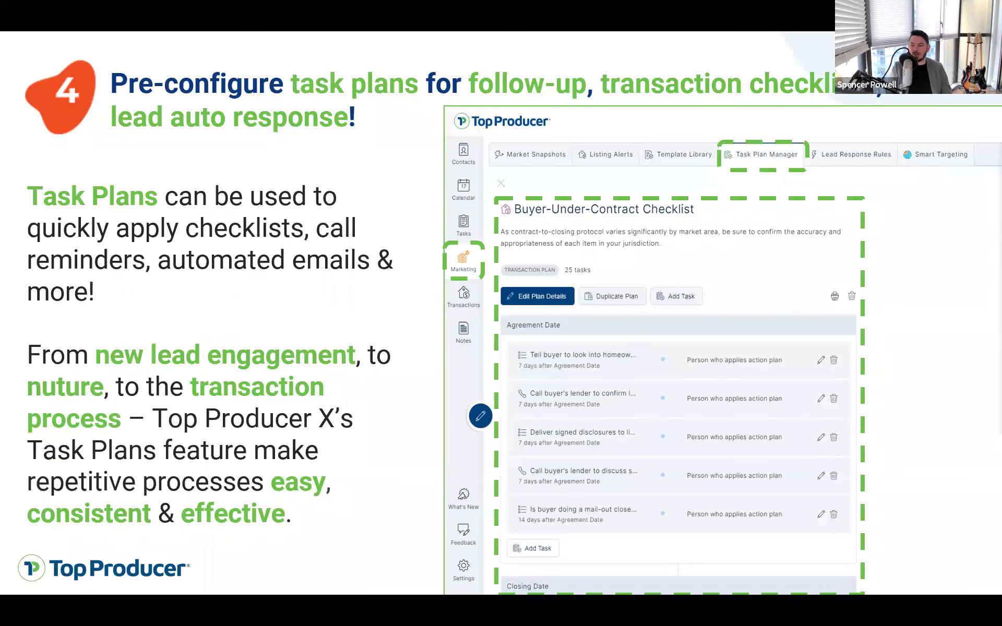
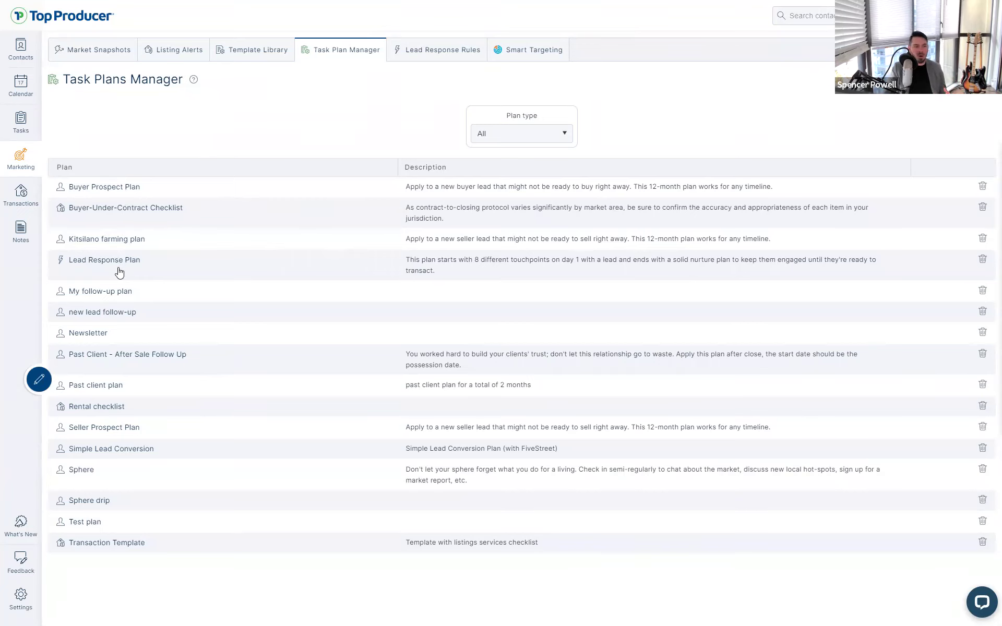
Filter task plans to Lead Response and open the Lead Response Plan (18 tasks, 5 days)
{"action": "left_click", "coordinate": [515, 137]}
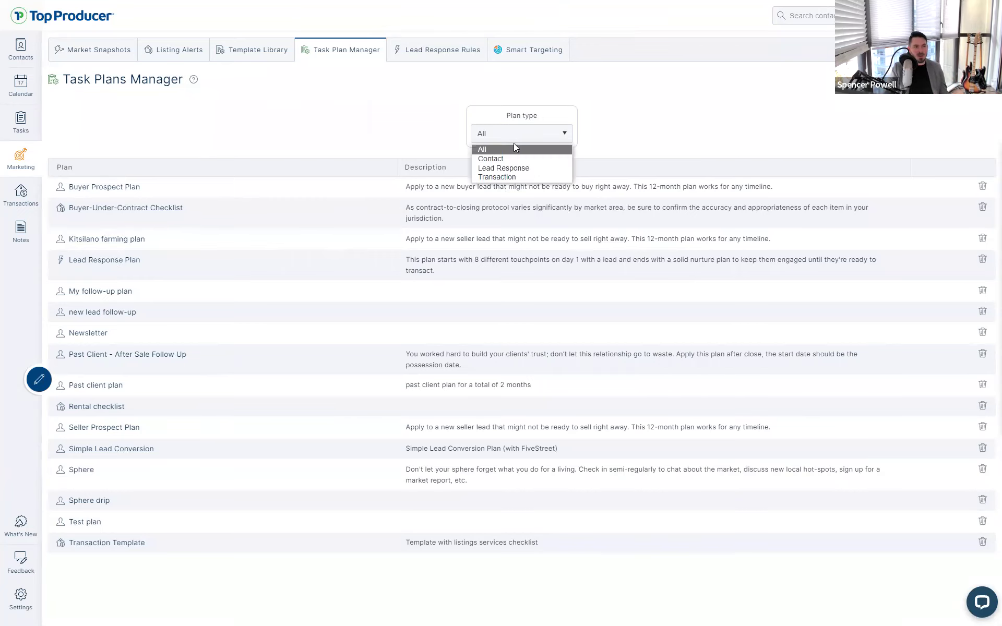
{"action": "left_click", "coordinate": [502, 168]}
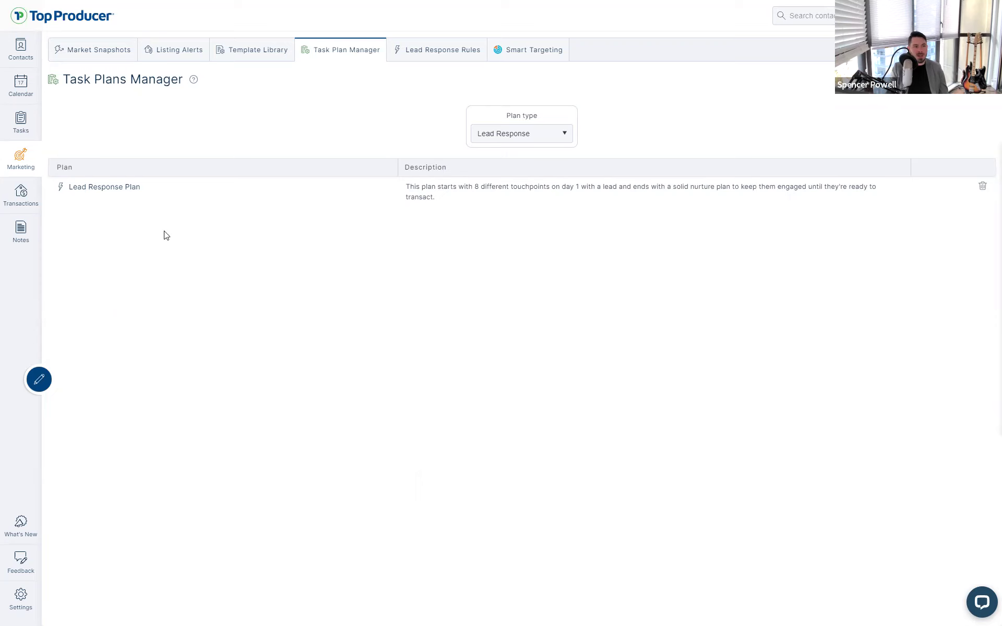
{"action": "left_click", "coordinate": [94, 196]}
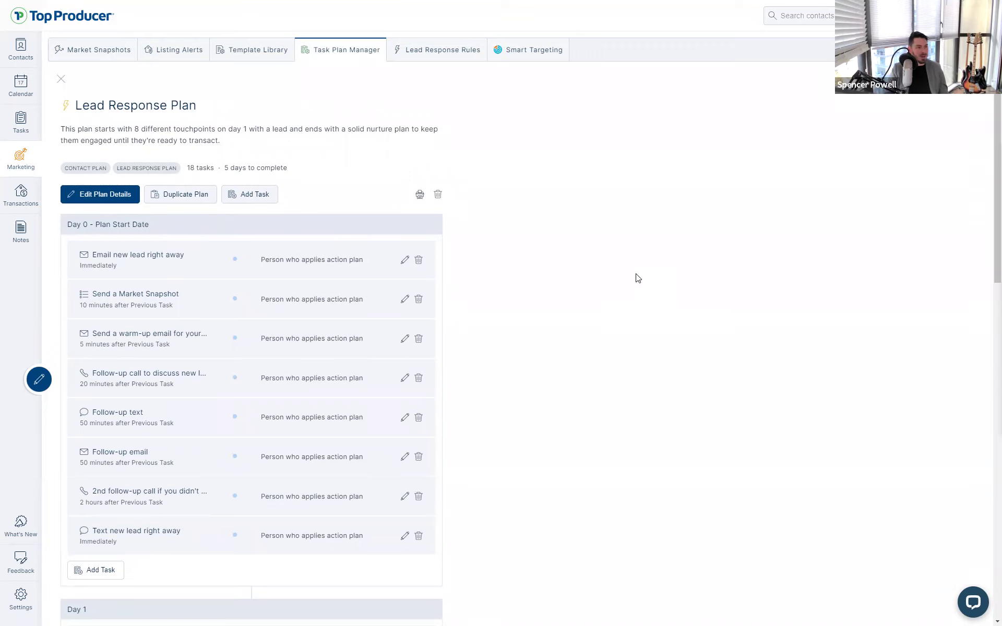
{"action": "scroll", "coordinate": [638, 278], "scroll_direction": "down", "scroll_amount": 9}
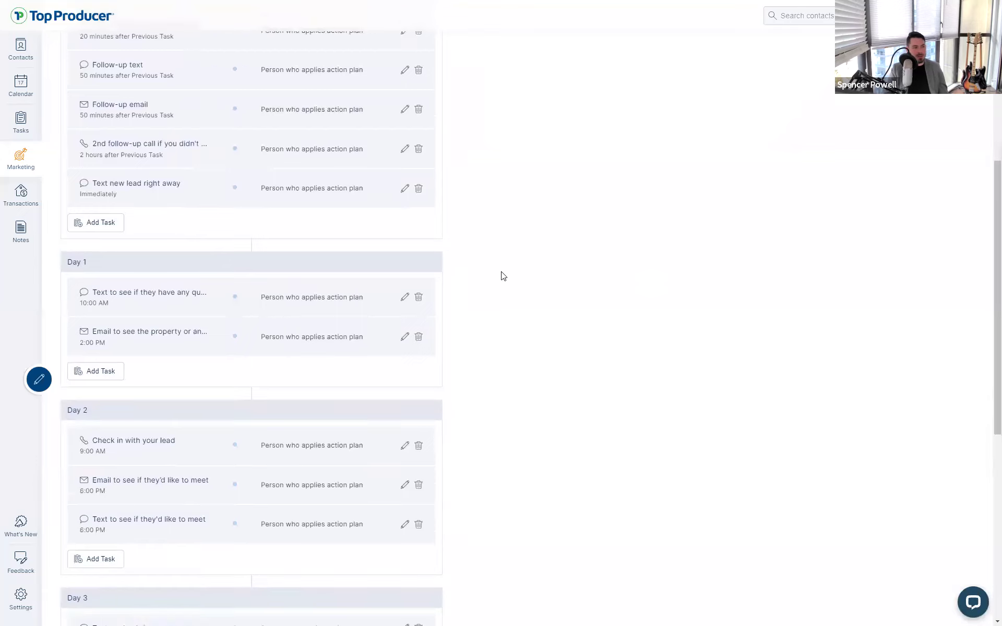
{"action": "scroll", "coordinate": [336, 360], "scroll_direction": "down", "scroll_amount": 6}
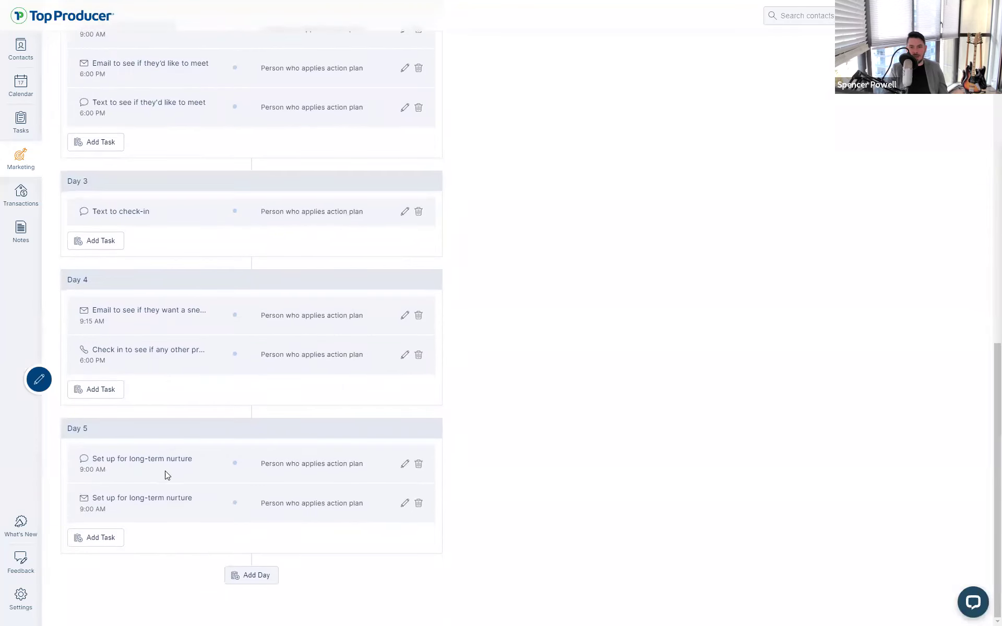
{"action": "scroll", "coordinate": [158, 469], "scroll_direction": "up", "scroll_amount": 20}
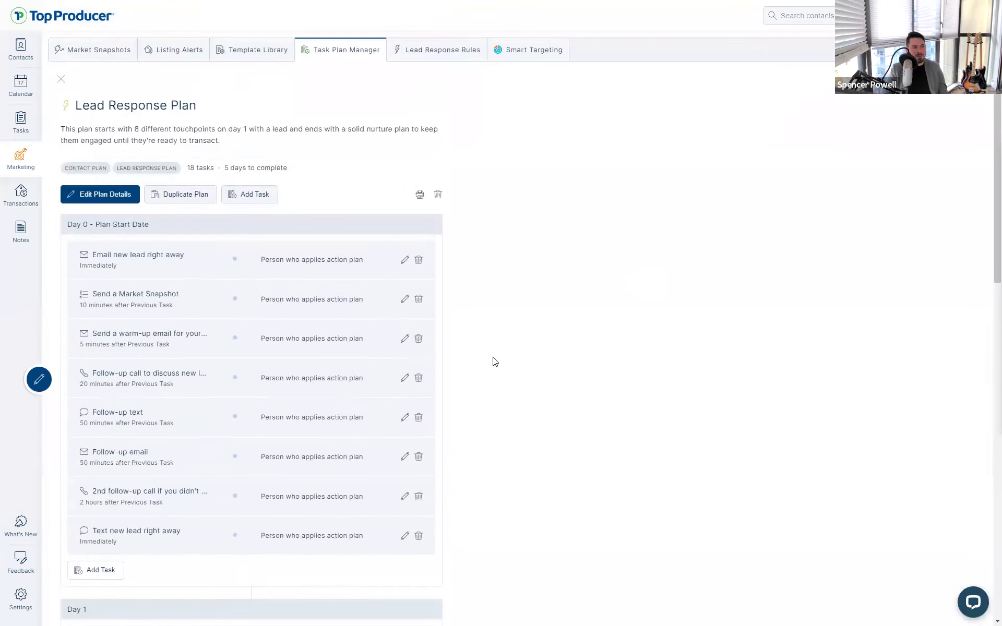
{"action": "scroll", "coordinate": [353, 286], "scroll_direction": "down", "scroll_amount": 2}
{"action": "key", "text": "ctrl"}
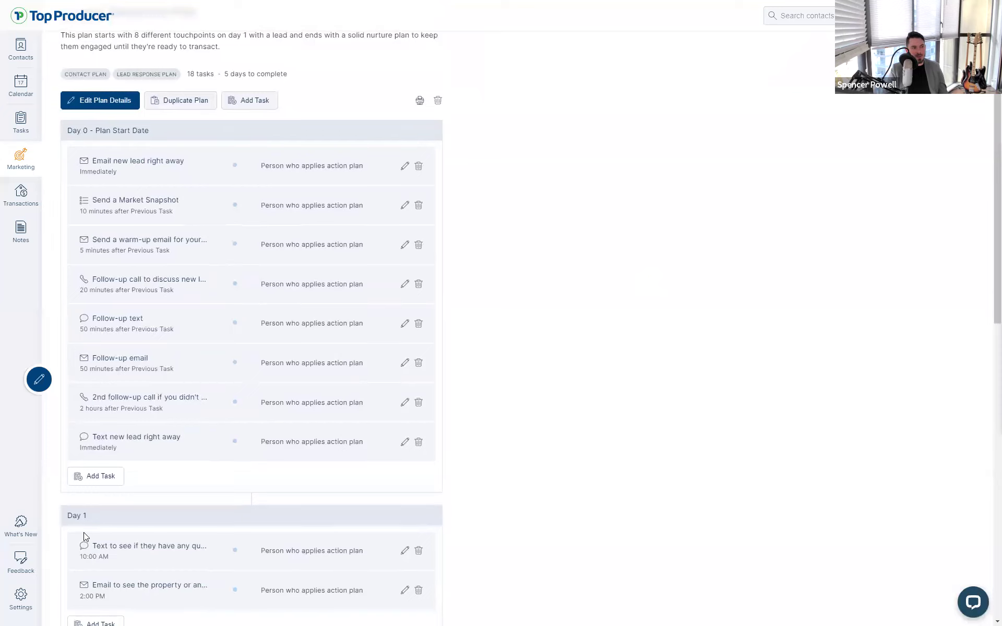
{"action": "key", "text": "ctrl"}
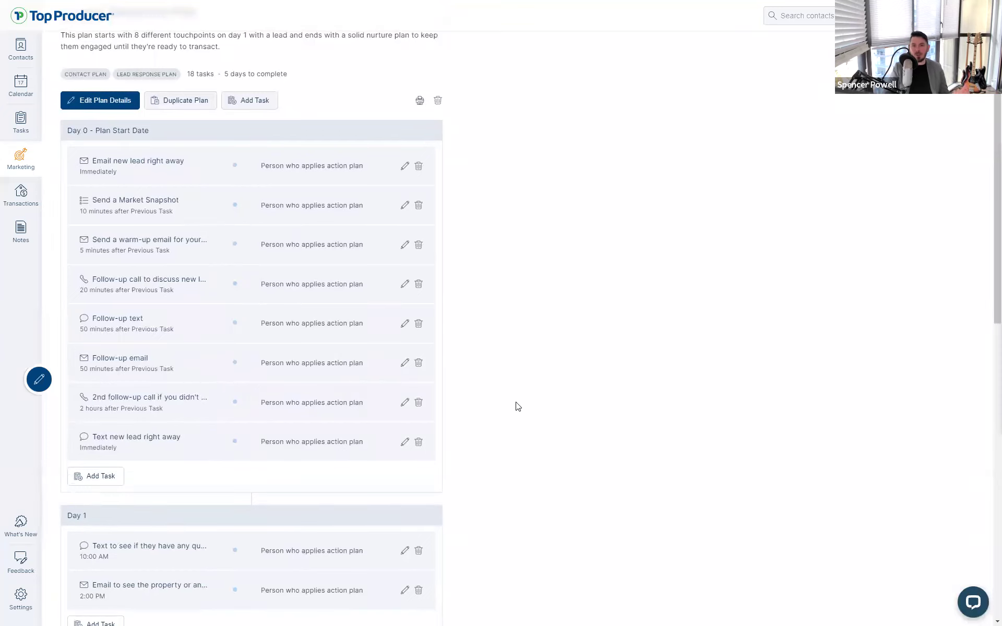
{"action": "scroll", "coordinate": [622, 335], "scroll_direction": "up", "scroll_amount": 2}
{"action": "left_click", "coordinate": [100, 194]}
{"action": "key", "text": "ctrl"}
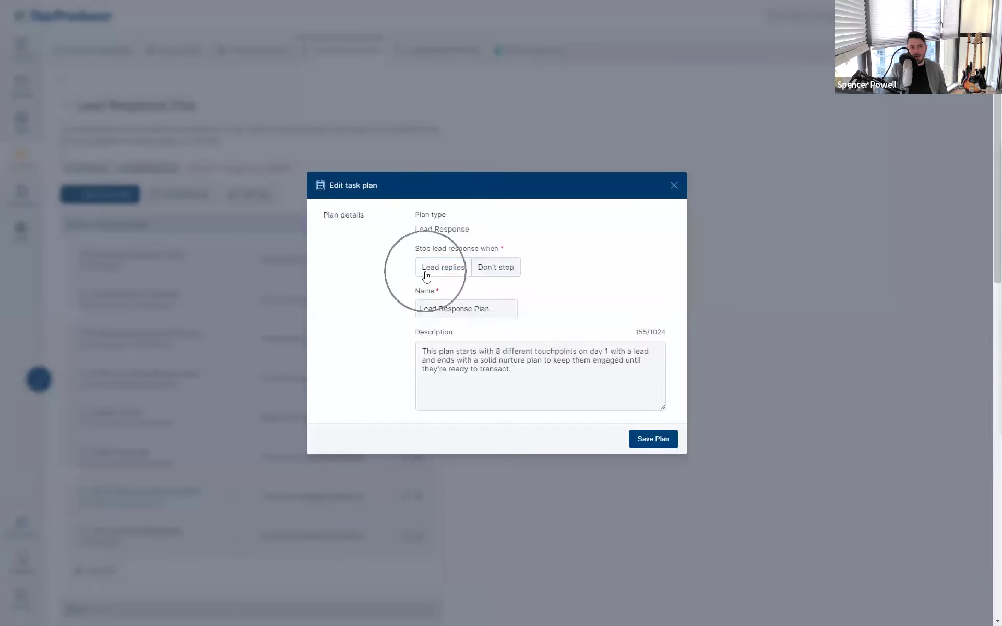
{"action": "key", "text": "ctrl"}
{"action": "key", "text": "ctrl"}
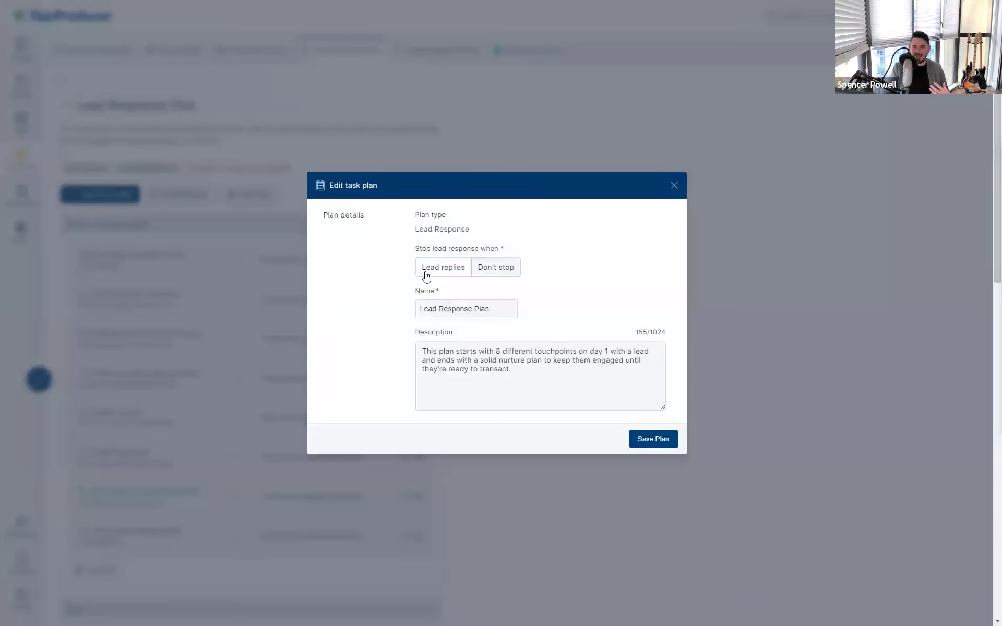
{"action": "left_click", "coordinate": [426, 275]}
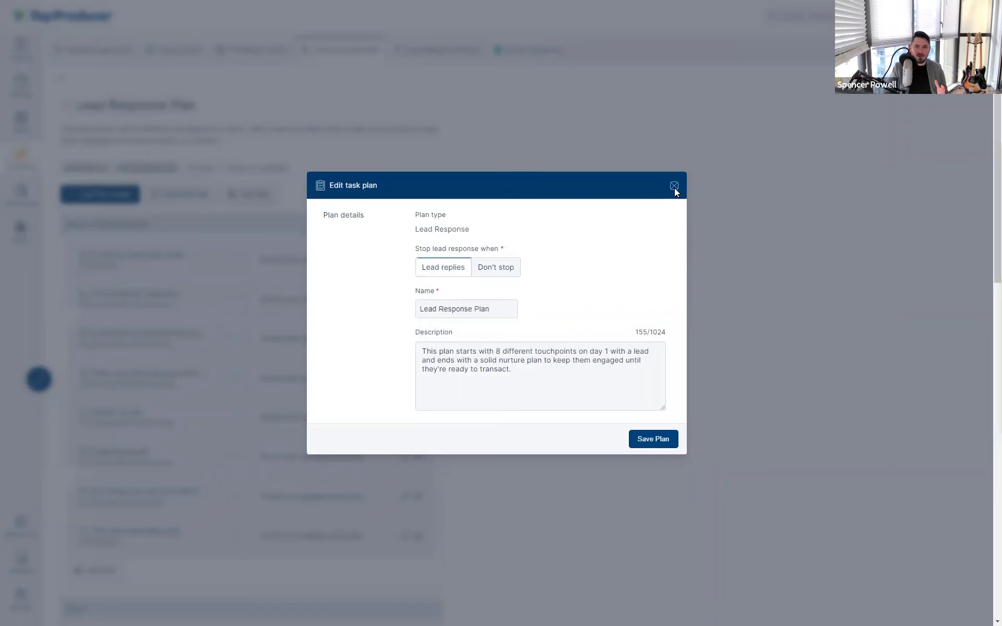
{"action": "left_click", "coordinate": [674, 187]}
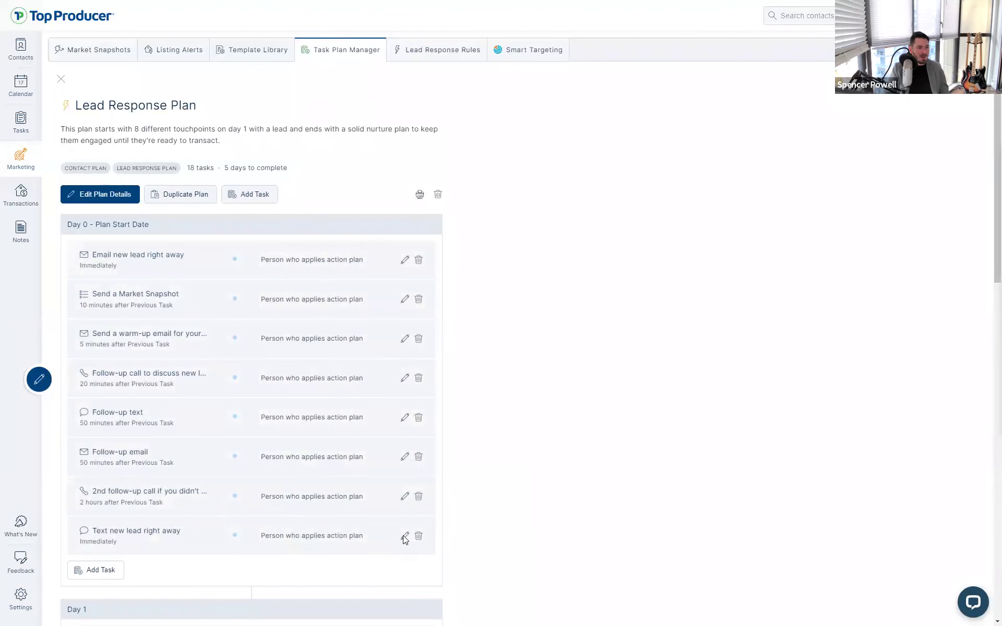
Try a 3-hour due delay on the 2nd follow-up call, revert to 2, then view Lead Response Rules
{"action": "left_click", "coordinate": [405, 496]}
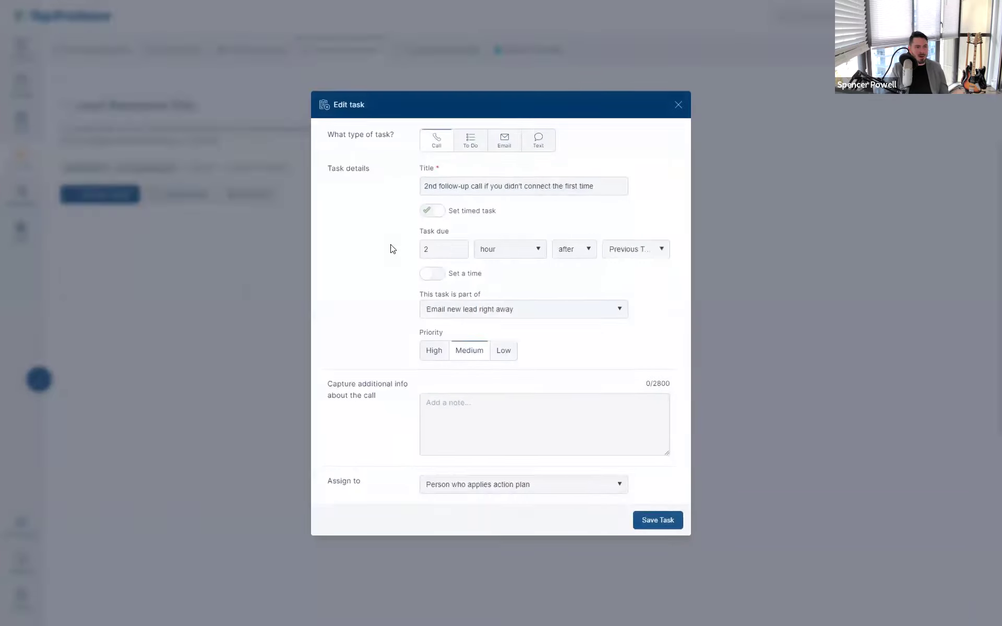
{"action": "left_click", "coordinate": [431, 249]}
{"action": "key", "text": "BackSpace"}
{"action": "type", "text": "3"}
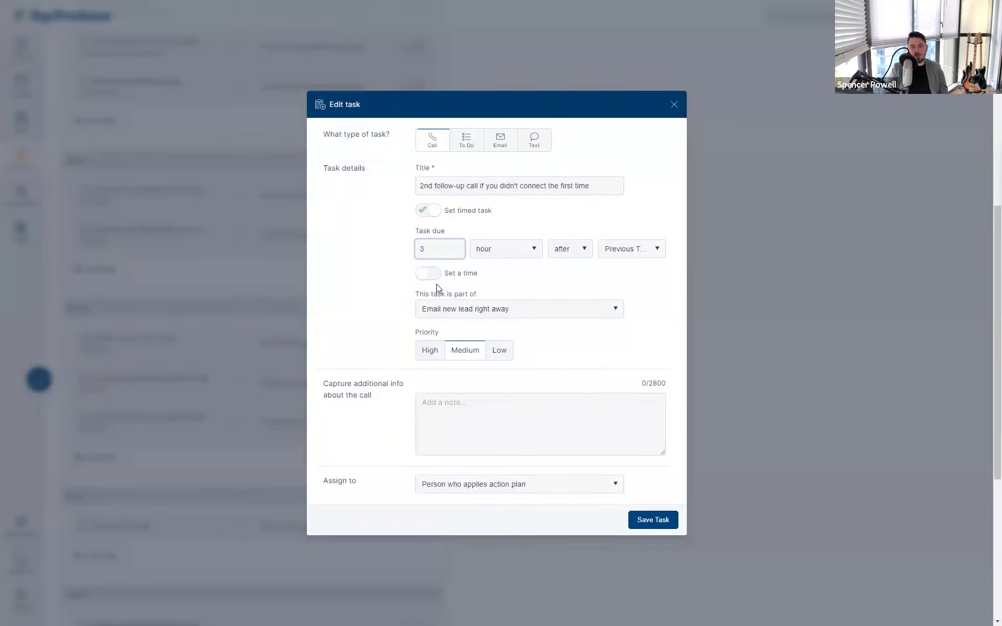
{"action": "key", "text": "ctrl+z"}
{"action": "left_click", "coordinate": [674, 105]}
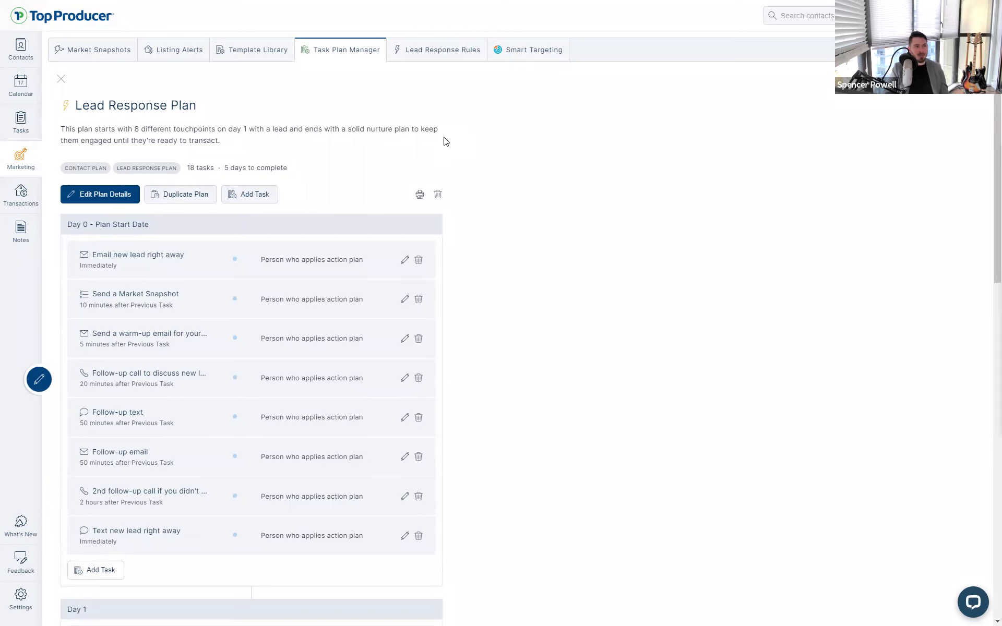
{"action": "left_click", "coordinate": [423, 59]}
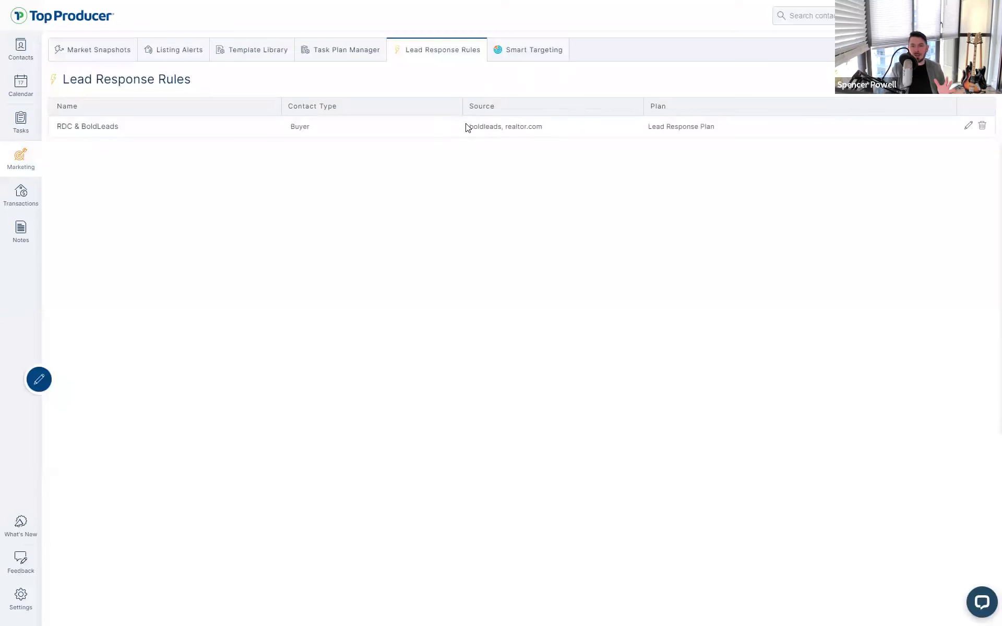
Return to the Task Plans Manager and filter it to Contact plans only
{"action": "left_click", "coordinate": [351, 57]}
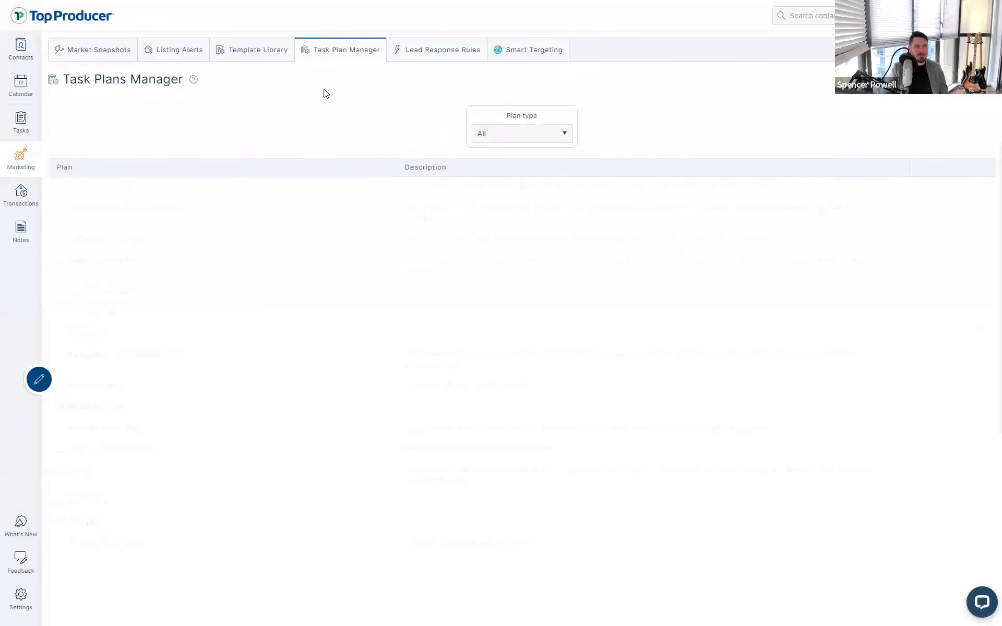
{"action": "left_click", "coordinate": [488, 134]}
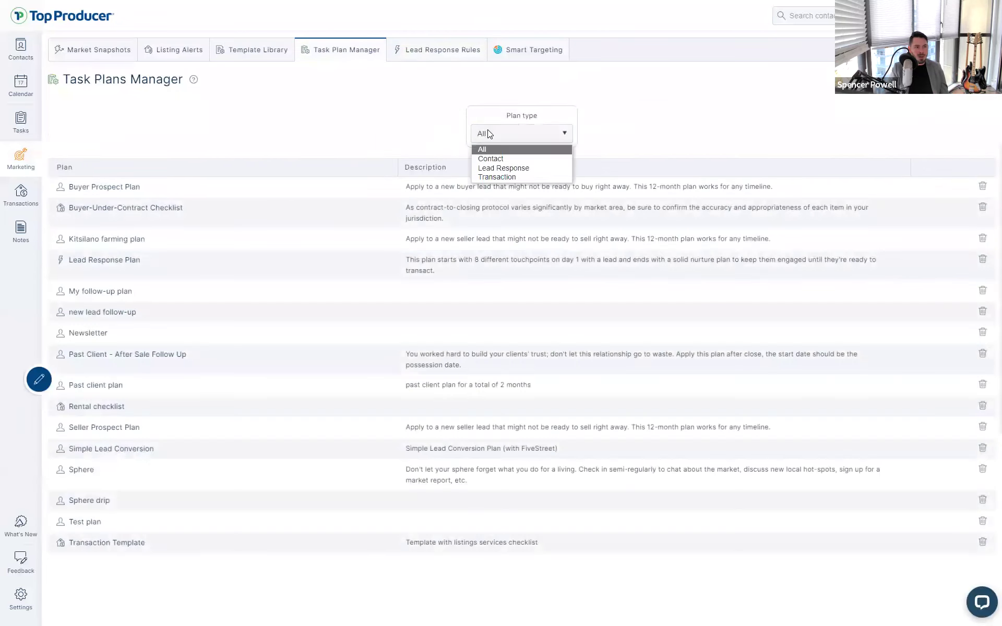
{"action": "left_click", "coordinate": [504, 158]}
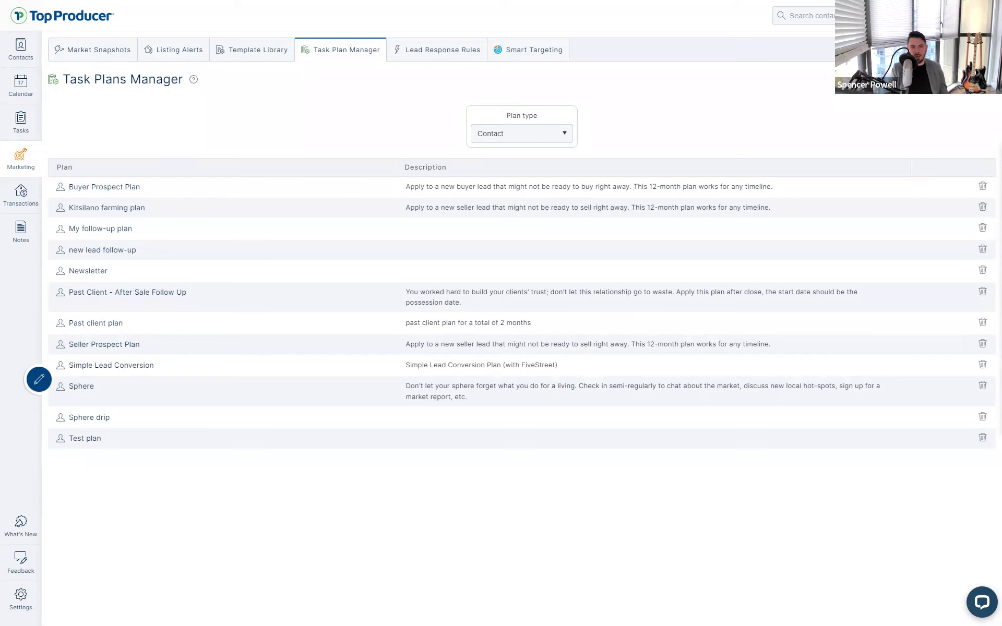
Search the task plan templates for 'contact' and look through the results
{"action": "left_click", "coordinate": [876, 81]}
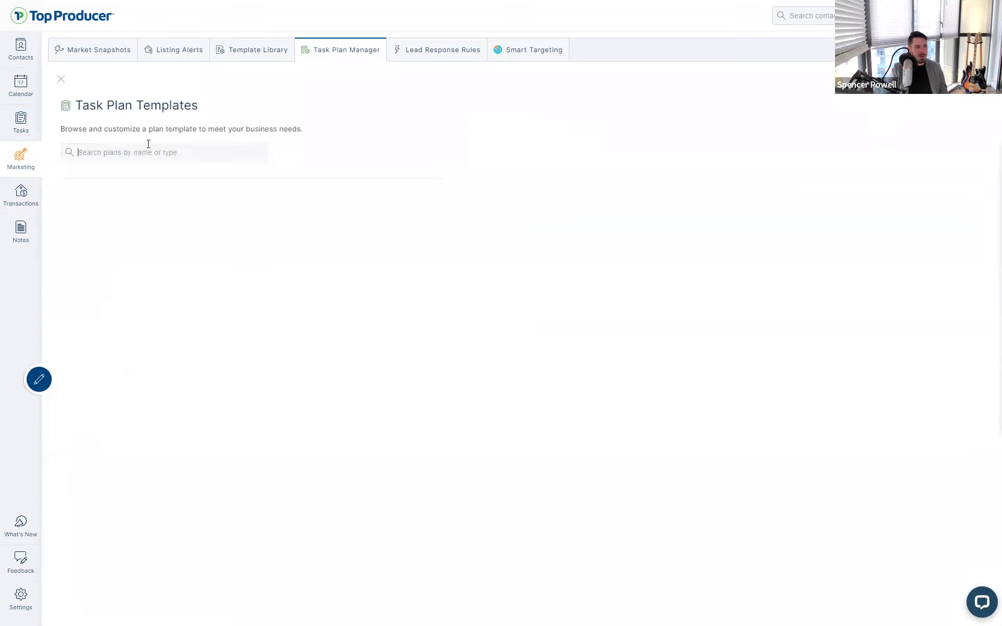
{"action": "left_click", "coordinate": [148, 145]}
{"action": "type", "text": "contact"}
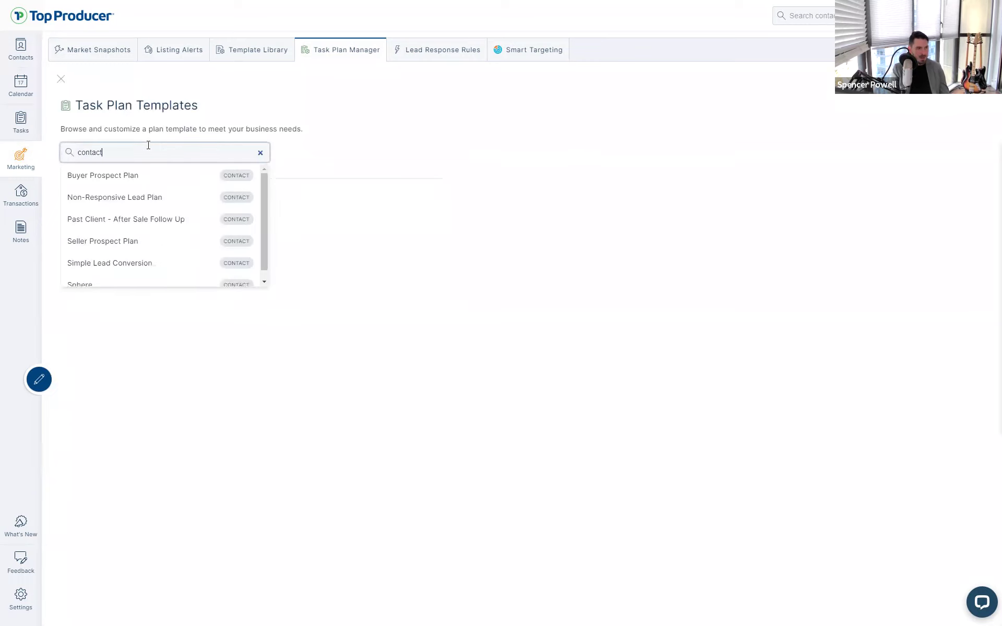
{"action": "scroll", "coordinate": [245, 185], "scroll_direction": "down", "scroll_amount": 1}
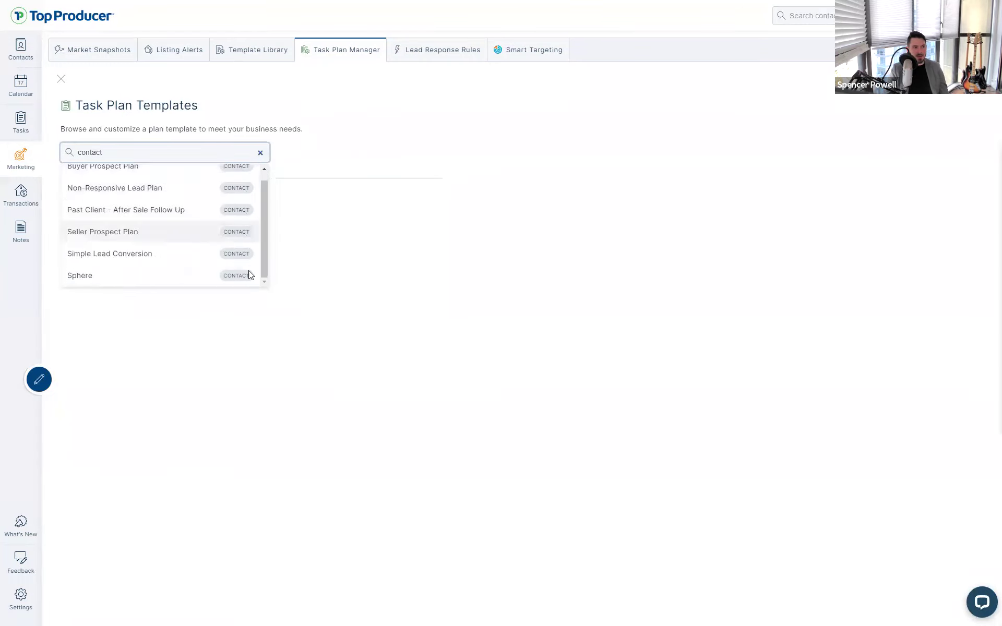
{"action": "scroll", "coordinate": [209, 201], "scroll_direction": "up", "scroll_amount": 1}
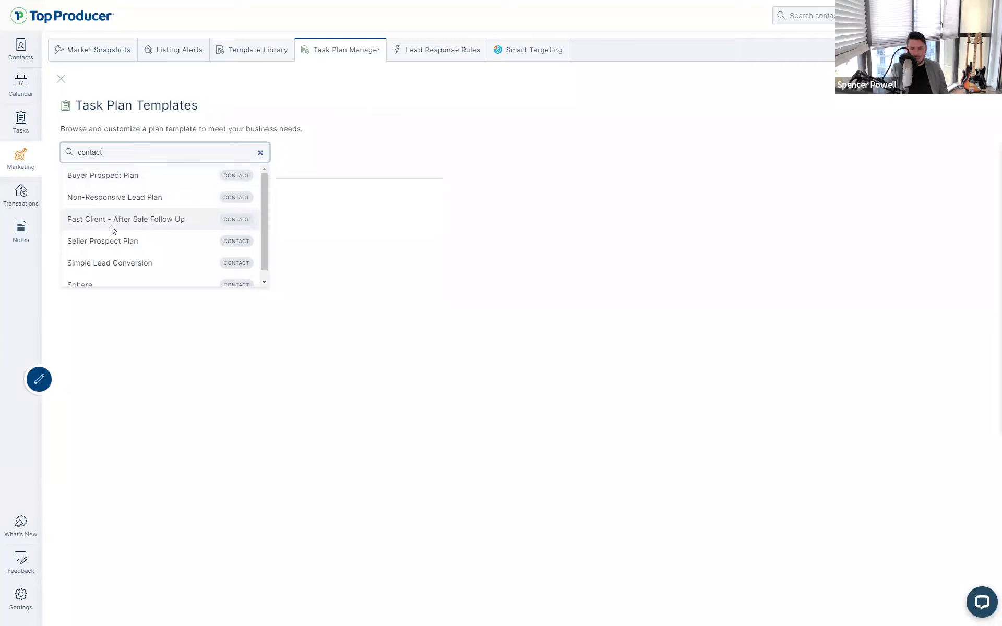
{"action": "scroll", "coordinate": [115, 256], "scroll_direction": "down", "scroll_amount": 1}
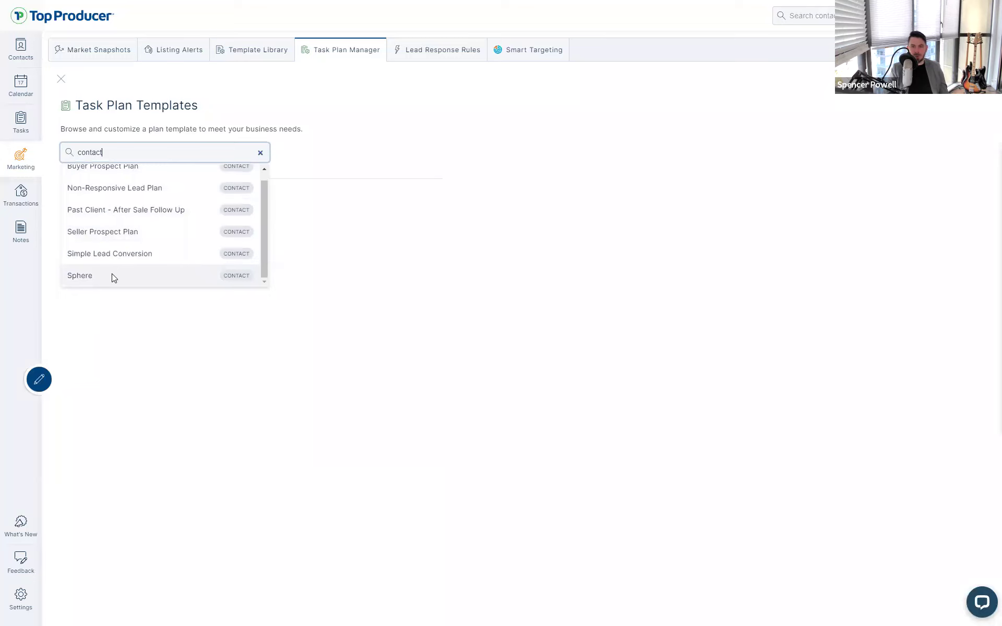
{"action": "scroll", "coordinate": [112, 273], "scroll_direction": "up", "scroll_amount": 1}
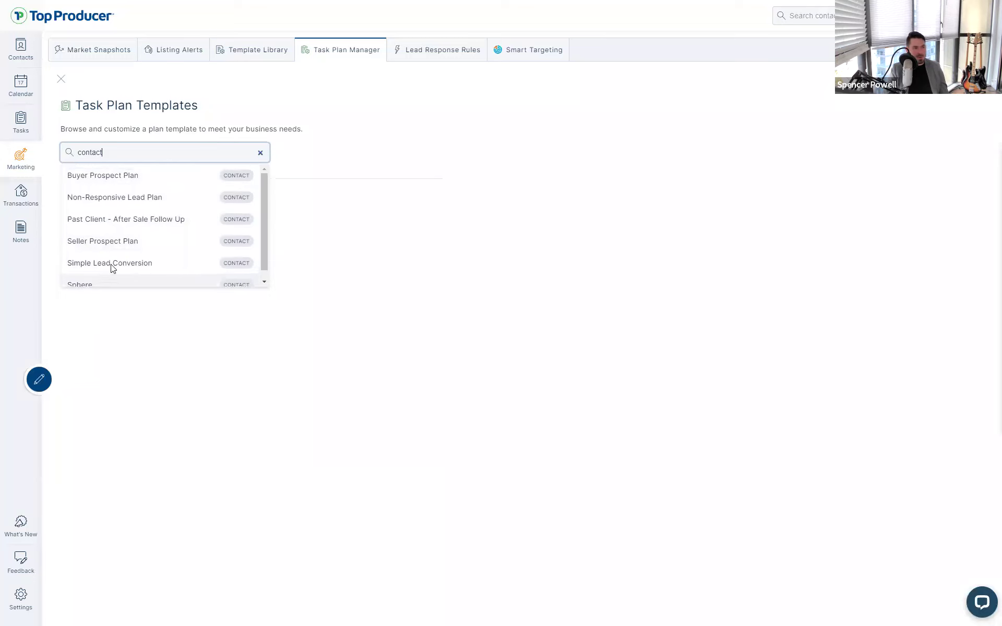
Preview the Non-Responsive Lead Plan template's Day 0–Day 28 tasks and save it as a new plan
{"action": "left_click", "coordinate": [118, 203]}
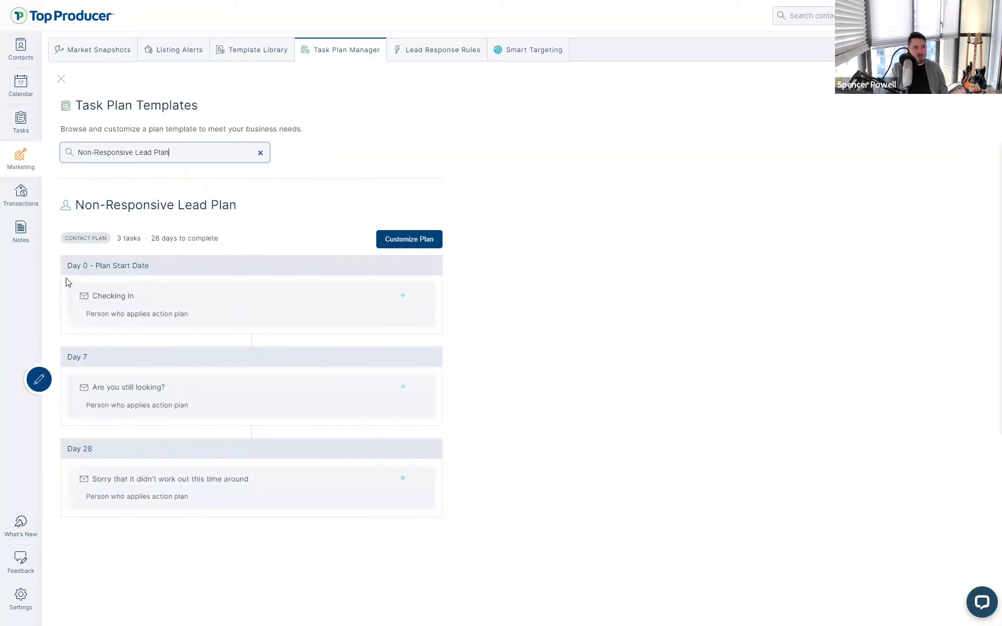
{"action": "left_click_drag", "start_coordinate": [68, 279], "coordinate": [245, 491]}
{"action": "left_click", "coordinate": [251, 505]}
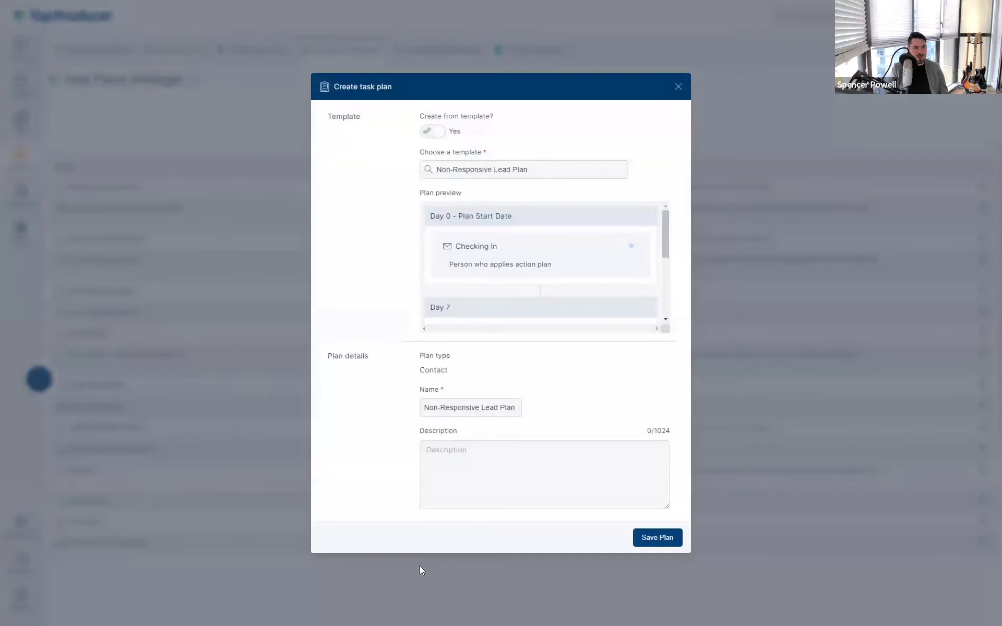
{"action": "left_click", "coordinate": [650, 544]}
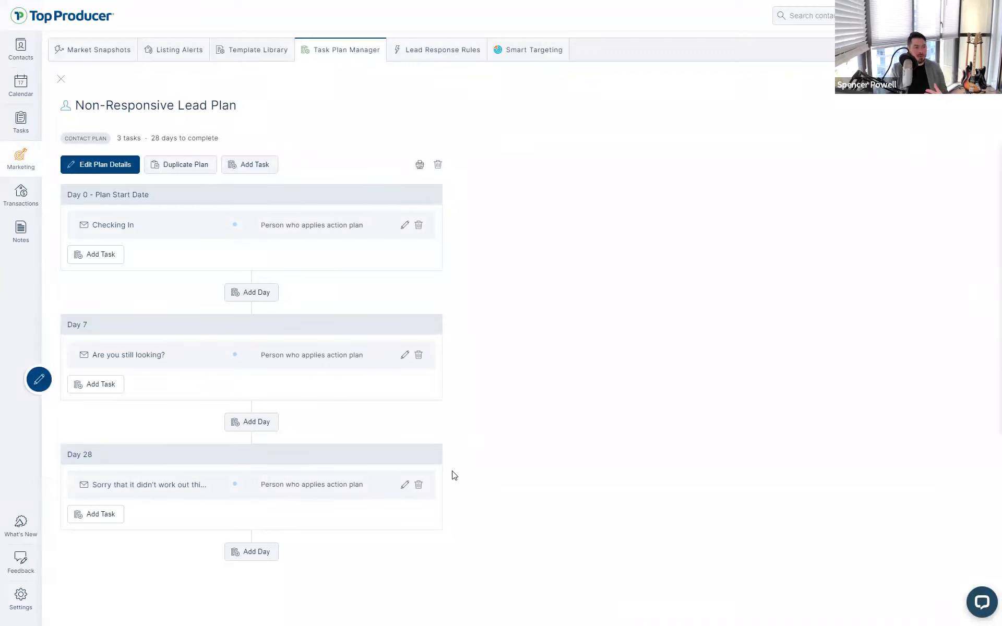
Review the plan's Day 0 Checking In, Day 7 'Are you still looking?' and Day 28 tasks, and its title
{"action": "left_click_drag", "start_coordinate": [62, 194], "coordinate": [87, 230]}
{"action": "left_click", "coordinate": [139, 214]}
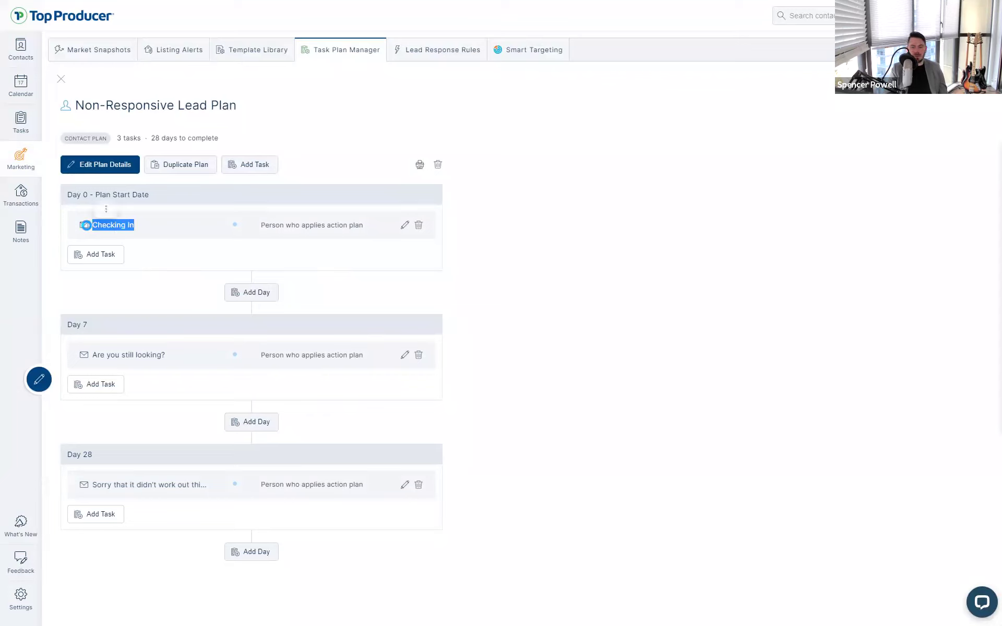
{"action": "left_click", "coordinate": [87, 229]}
{"action": "left_click_drag", "start_coordinate": [63, 324], "coordinate": [165, 358]}
{"action": "left_click", "coordinate": [175, 362]}
{"action": "left_click_drag", "start_coordinate": [66, 455], "coordinate": [176, 486]}
{"action": "left_click", "coordinate": [176, 493]}
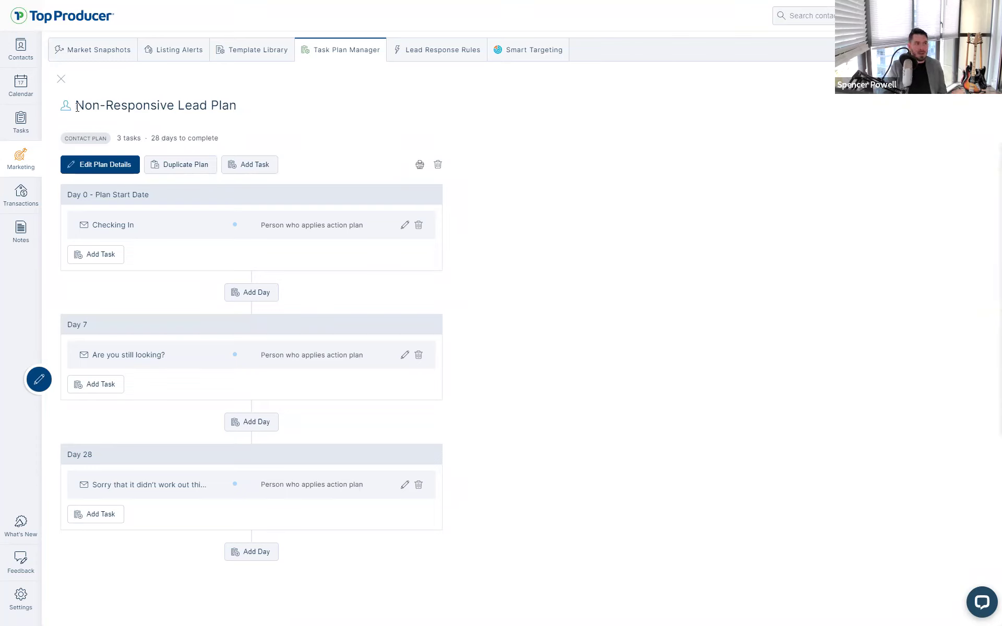
{"action": "left_click_drag", "start_coordinate": [267, 118], "coordinate": [310, 131]}
{"action": "left_click", "coordinate": [310, 132]}
Filter contacts to Engage status, open the chosen lead's Tasks, and restore the window from full-screen
{"action": "left_click", "coordinate": [20, 67]}
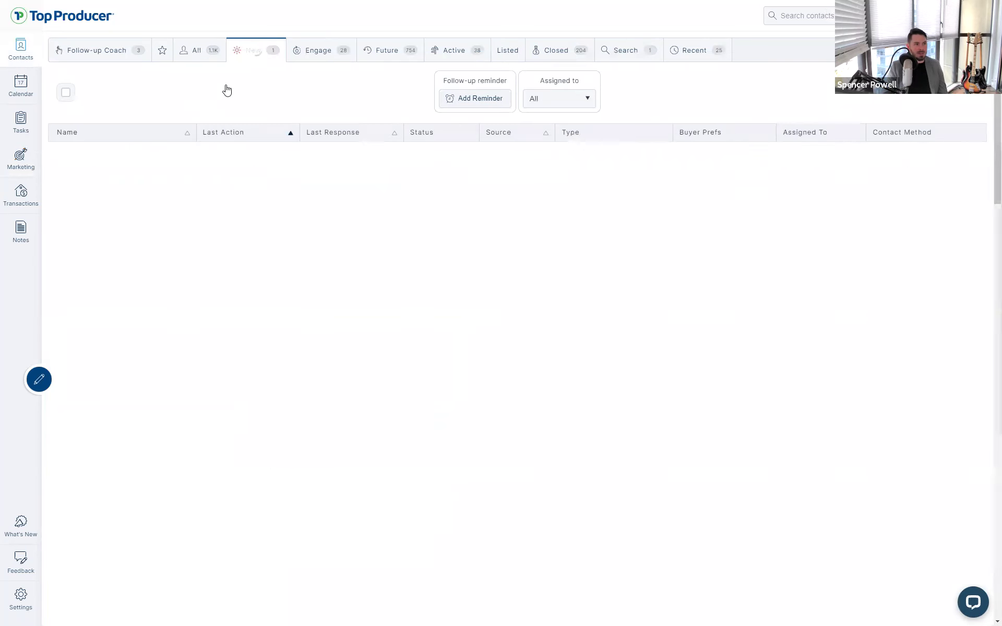
{"action": "left_click", "coordinate": [308, 64]}
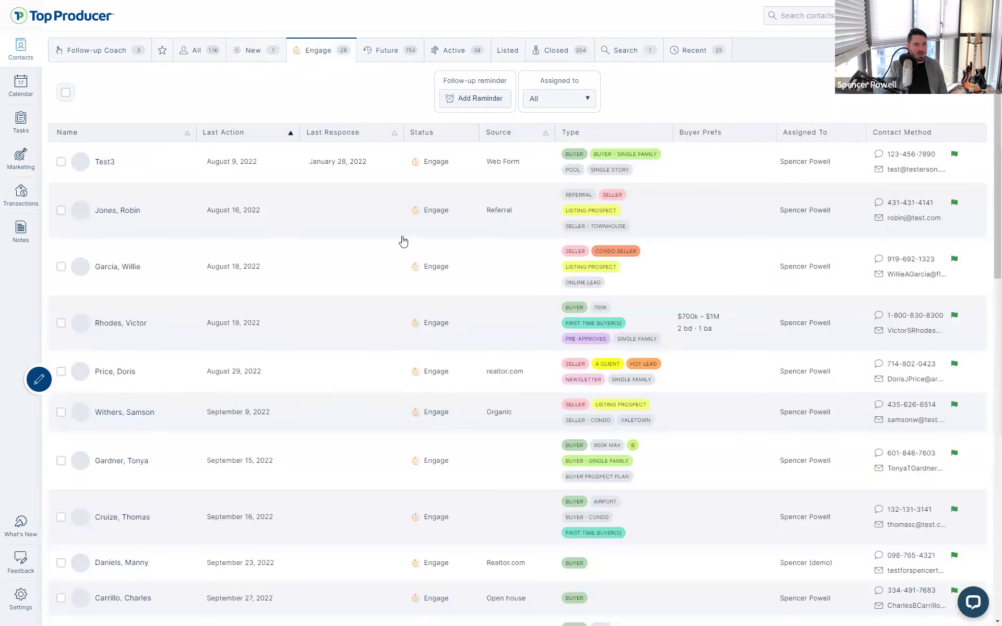
{"action": "scroll", "coordinate": [305, 334], "scroll_direction": "down", "scroll_amount": 1}
{"action": "scroll", "coordinate": [305, 334], "scroll_direction": "down", "scroll_amount": 1}
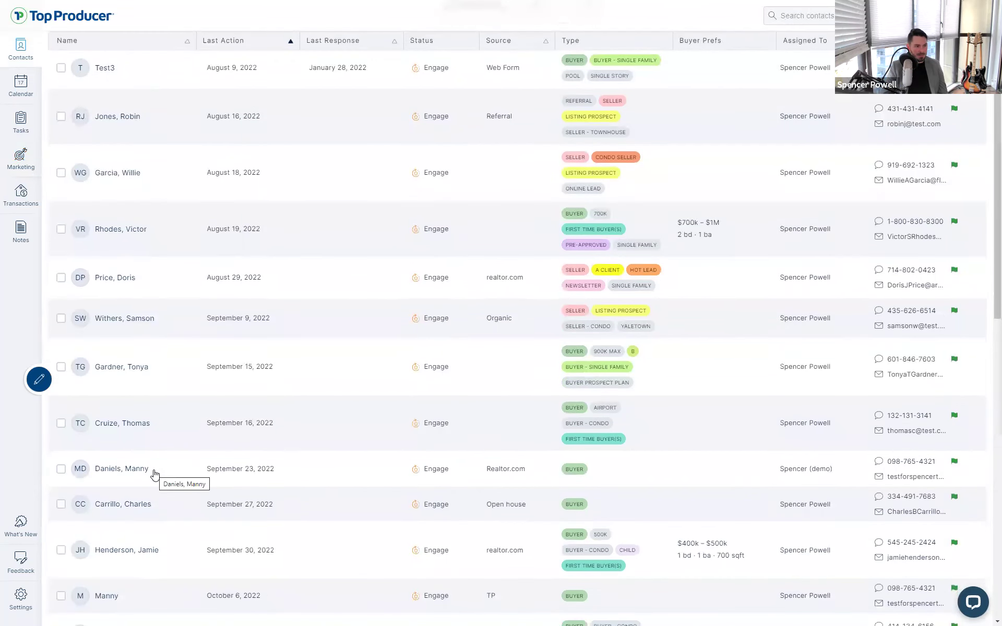
{"action": "left_click", "coordinate": [155, 472]}
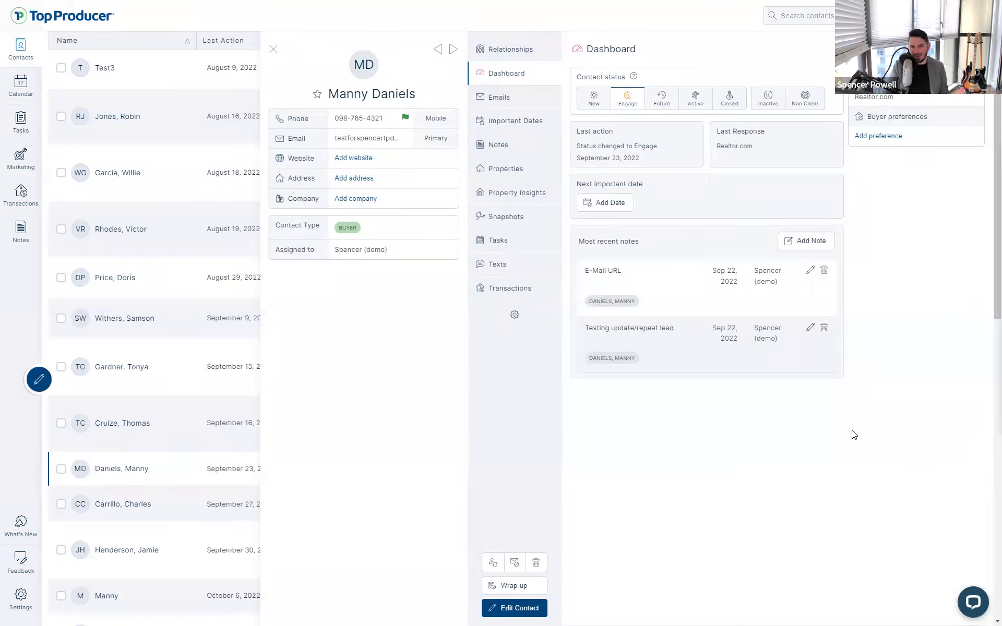
{"action": "left_click", "coordinate": [499, 249]}
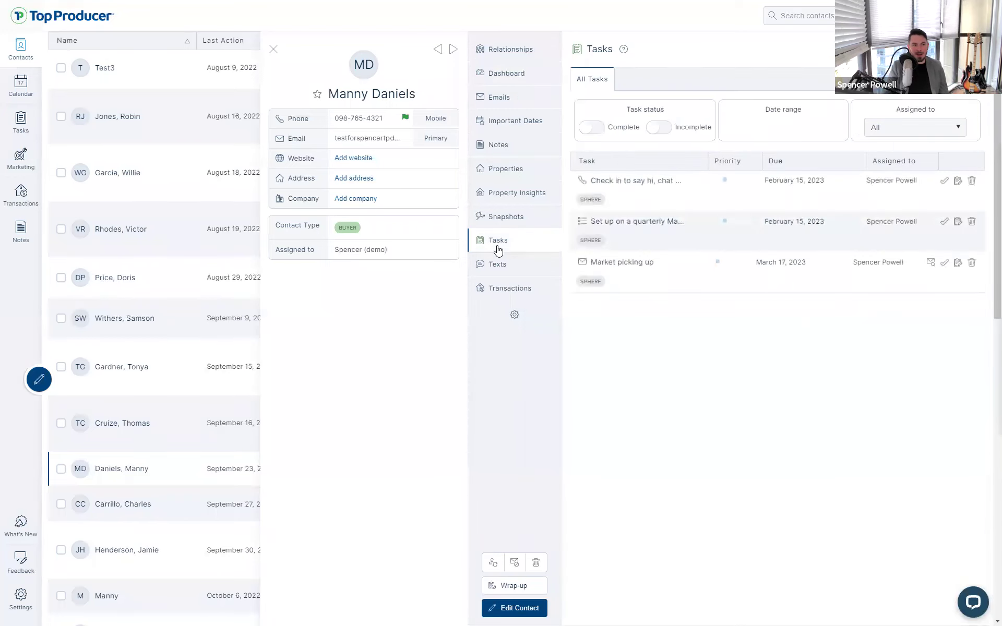
{"action": "key", "text": "F11"}
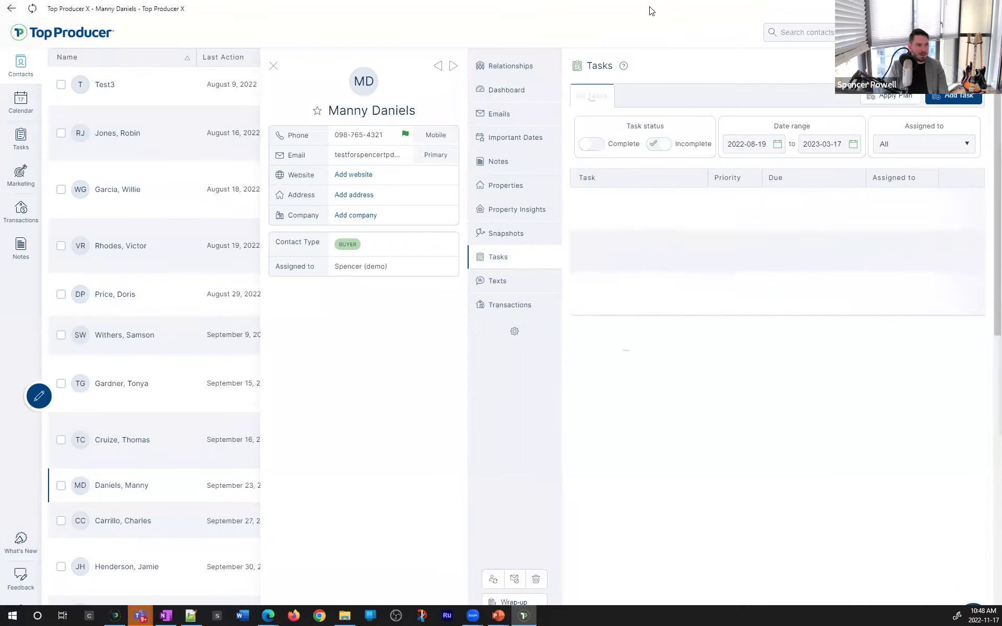
{"action": "double_click", "coordinate": [651, 10]}
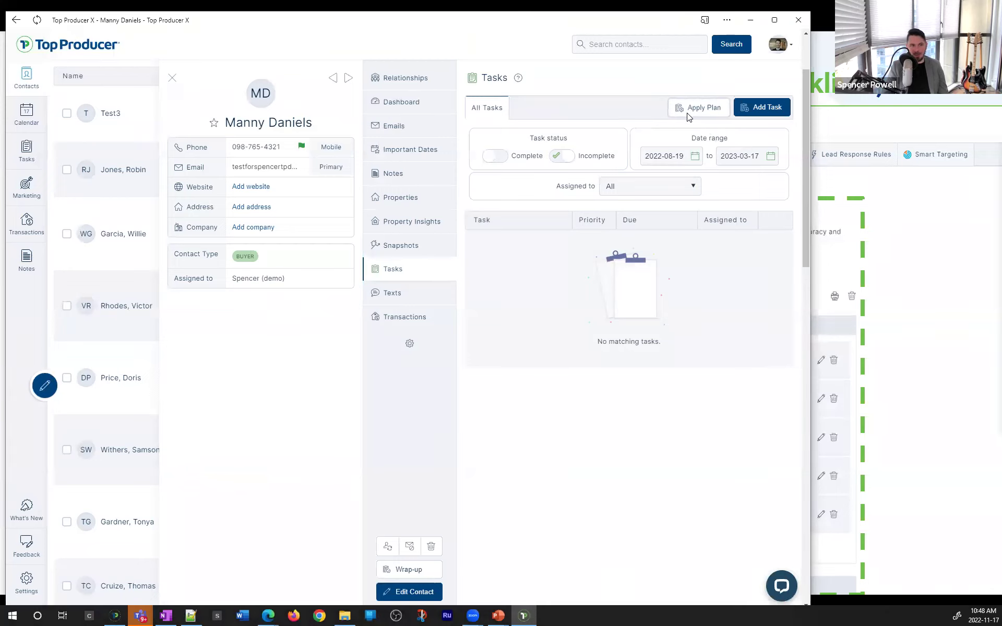
Apply the Non-Responsive Lead Plan to the lead starting 2022-11-17 and expand its Checking In task
{"action": "left_click", "coordinate": [681, 107]}
{"action": "left_click", "coordinate": [391, 305]}
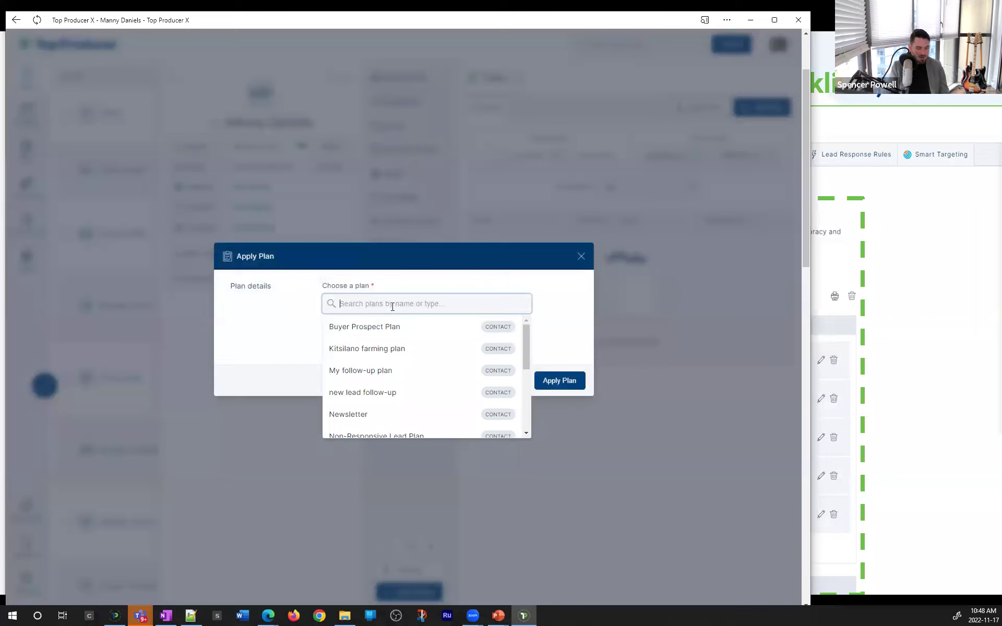
{"action": "type", "text": "non"}
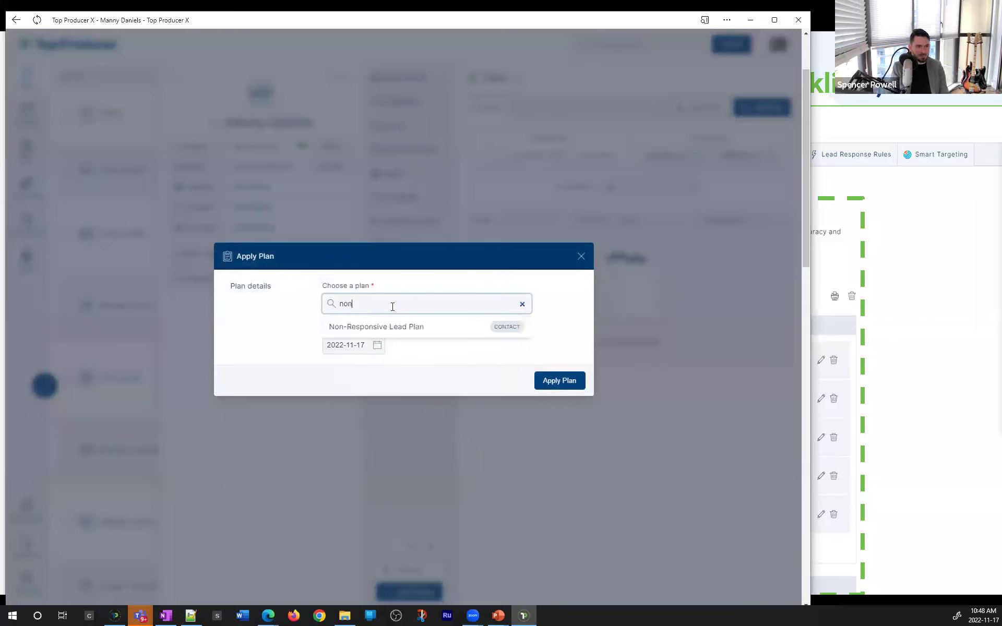
{"action": "left_click", "coordinate": [381, 322]}
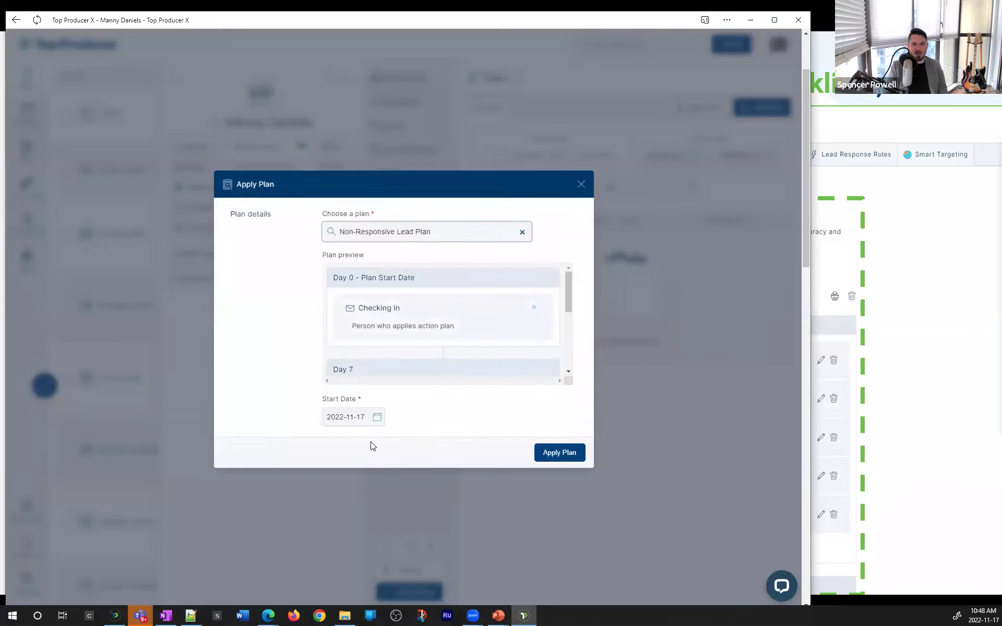
{"action": "left_click", "coordinate": [368, 424]}
{"action": "left_click", "coordinate": [559, 453]}
{"action": "left_click", "coordinate": [607, 247]}
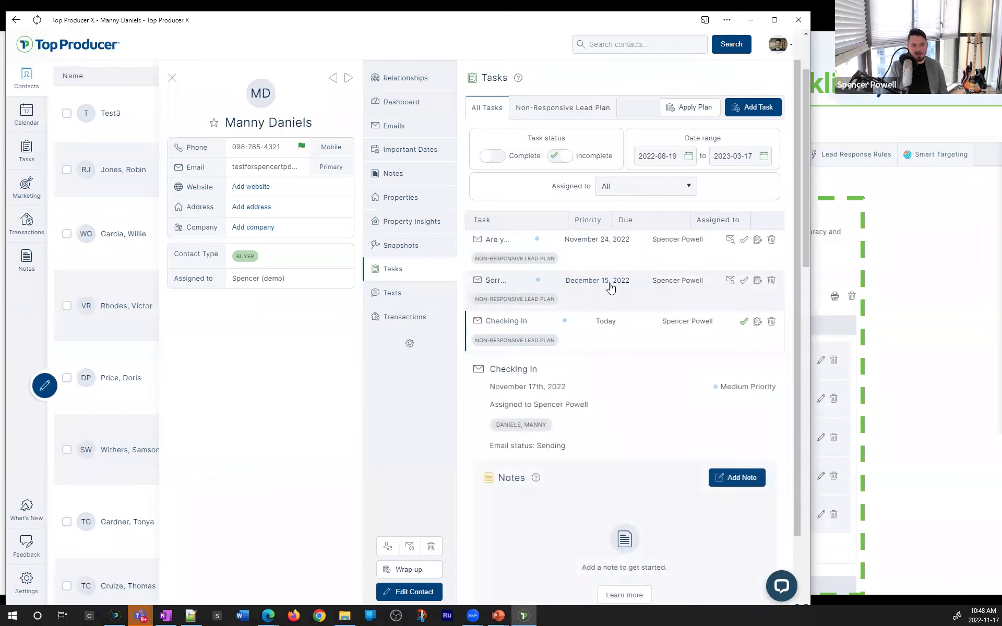
Expand and collapse the applied plan's task rows, then close the contact's detail panel
{"action": "left_click", "coordinate": [611, 288]}
{"action": "left_click", "coordinate": [594, 281]}
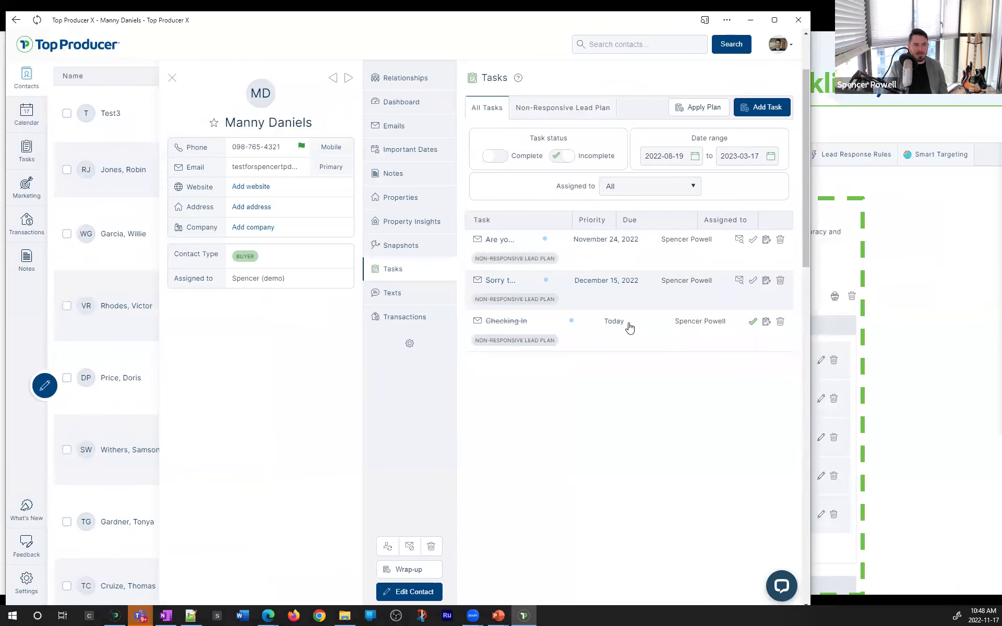
{"action": "left_click", "coordinate": [524, 325]}
{"action": "left_click", "coordinate": [524, 322]}
{"action": "left_click", "coordinate": [599, 245]}
{"action": "left_click", "coordinate": [600, 284]}
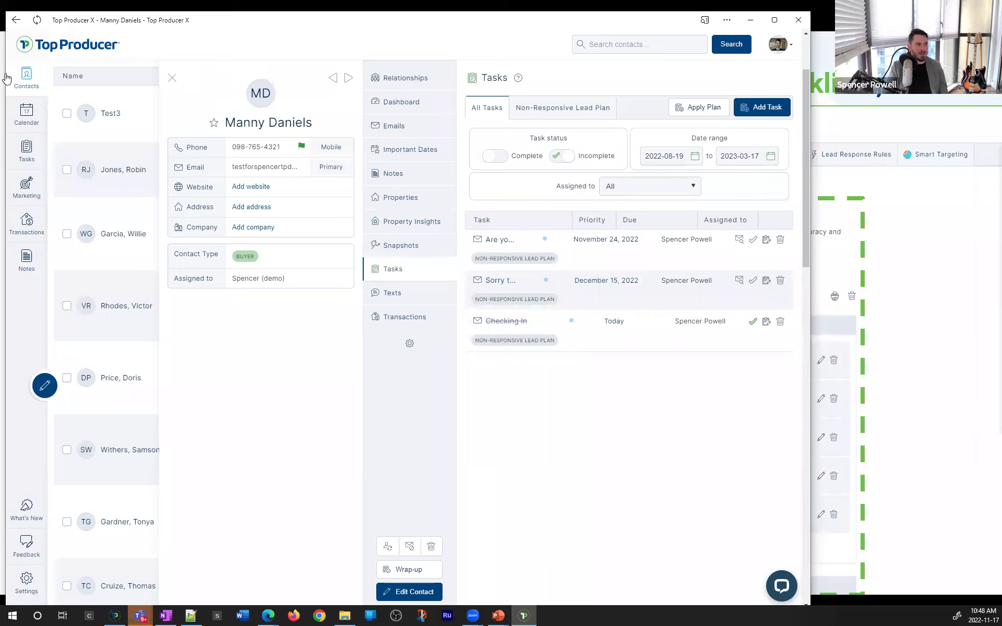
{"action": "left_click_drag", "start_coordinate": [6, 73], "coordinate": [2, 73]}
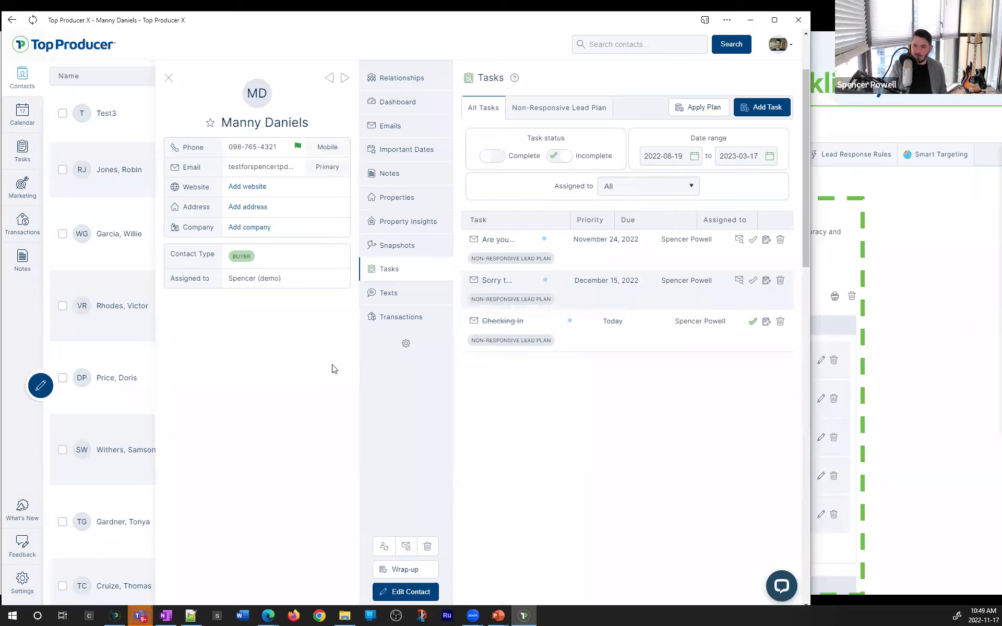
{"action": "left_click", "coordinate": [167, 80]}
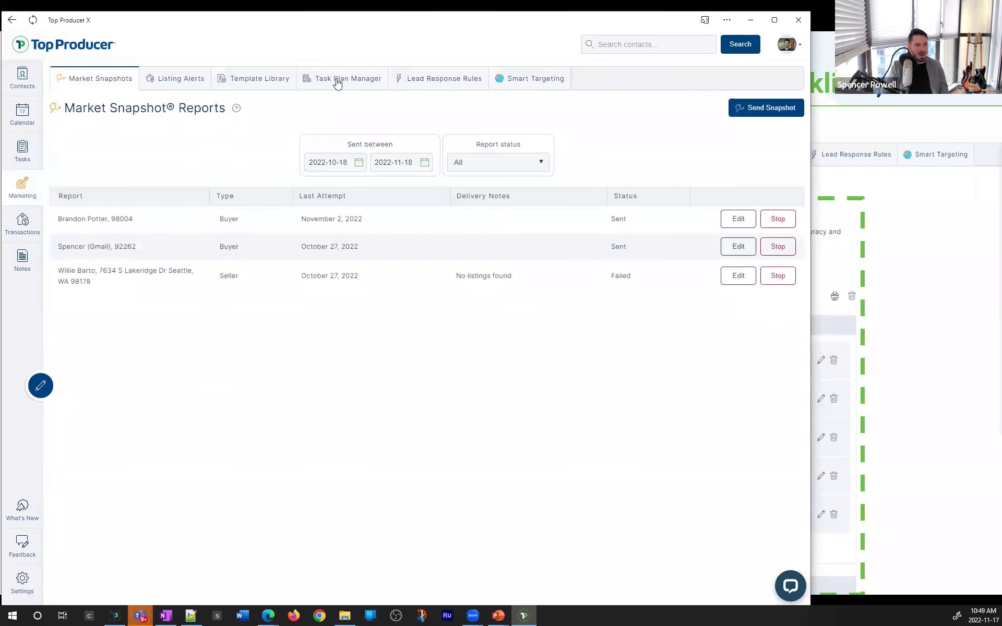
Open the Task Plans Manager and filter it to Transaction plans only
{"action": "left_click", "coordinate": [337, 79]}
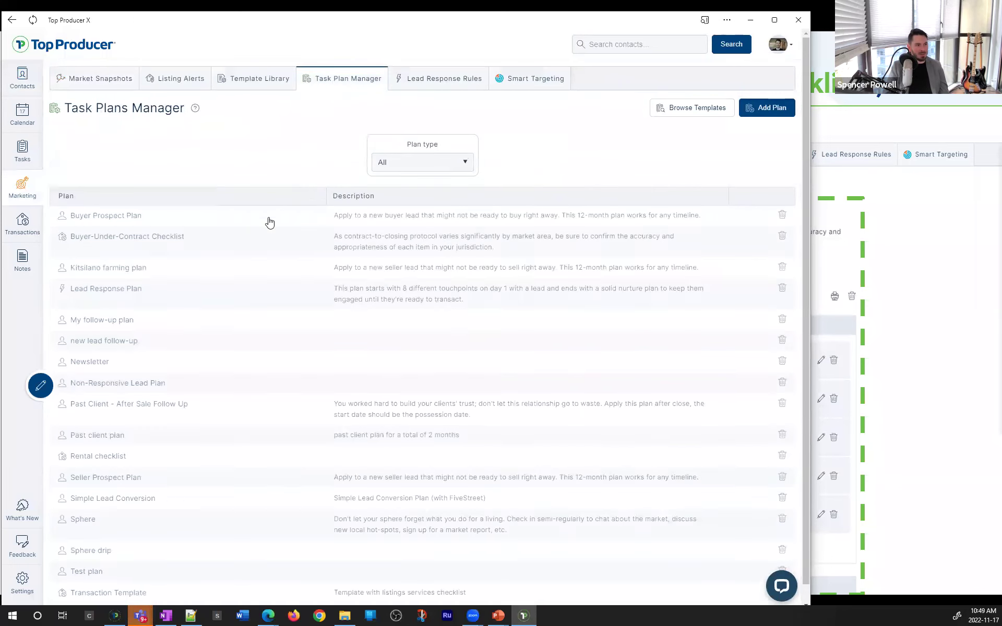
{"action": "left_click", "coordinate": [397, 162]}
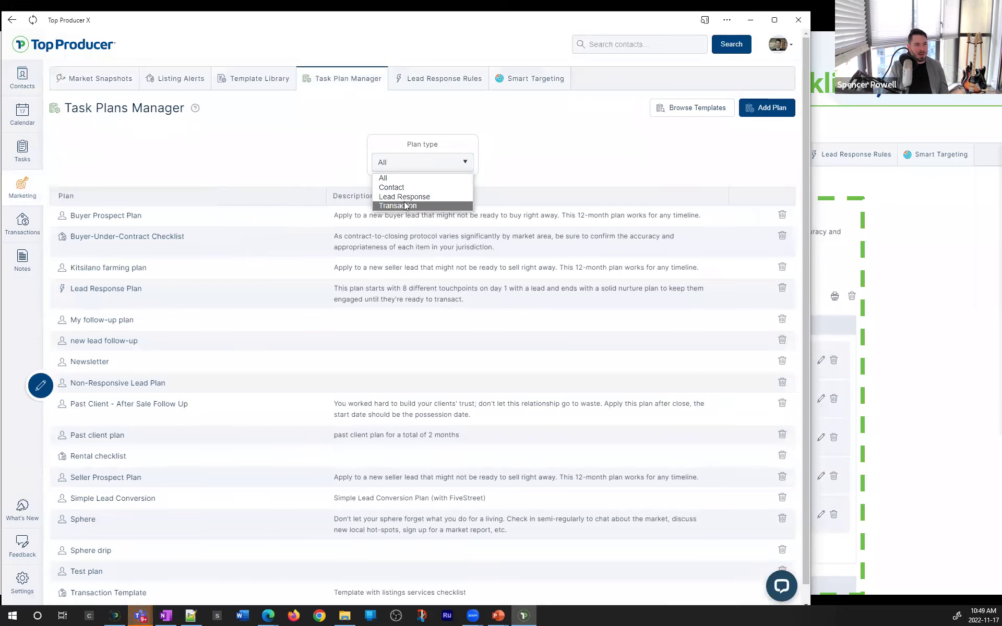
{"action": "left_click", "coordinate": [404, 204]}
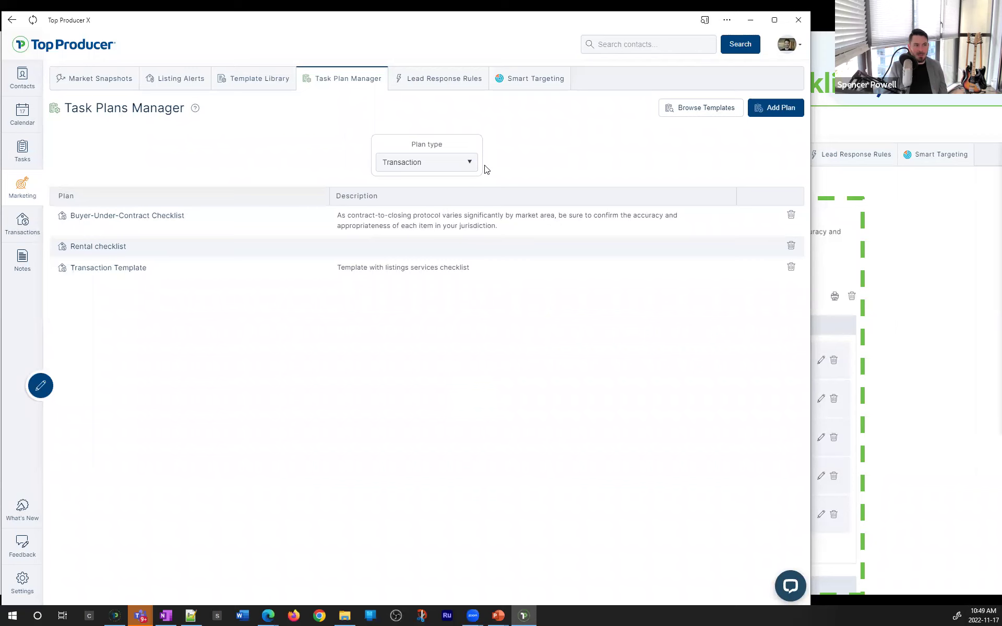
Open the Buyer-Under-Contract Checklist plan and scroll through its tasks
{"action": "left_click", "coordinate": [207, 244]}
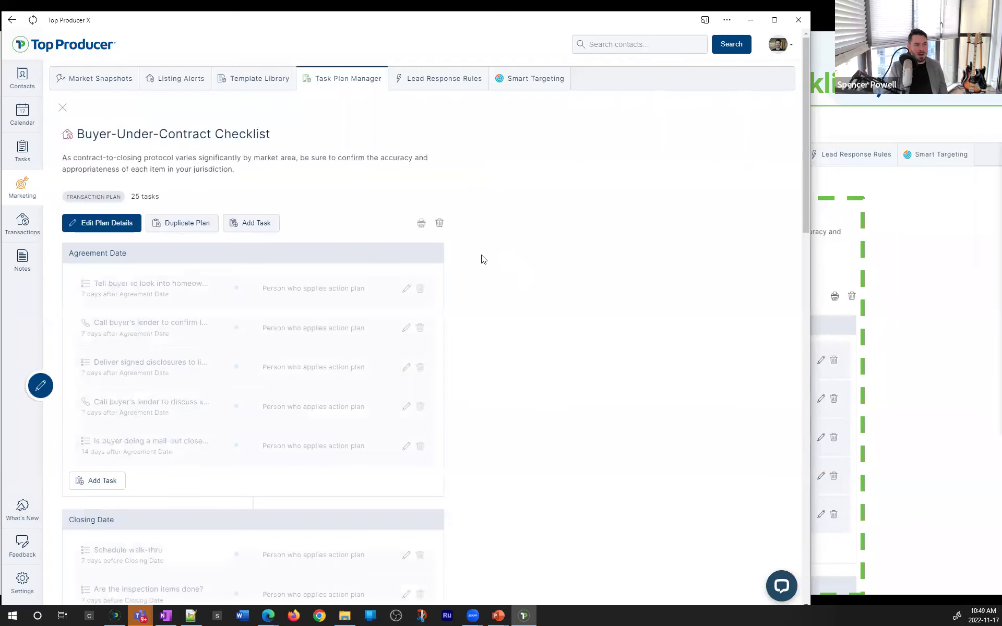
{"action": "scroll", "coordinate": [365, 260], "scroll_direction": "down", "scroll_amount": 3}
{"action": "scroll", "coordinate": [272, 248], "scroll_direction": "up", "scroll_amount": 3}
{"action": "left_click_drag", "start_coordinate": [84, 134], "coordinate": [226, 134]}
{"action": "left_click", "coordinate": [251, 142]}
{"action": "scroll", "coordinate": [123, 216], "scroll_direction": "down", "scroll_amount": 5}
{"action": "scroll", "coordinate": [125, 219], "scroll_direction": "up", "scroll_amount": 3}
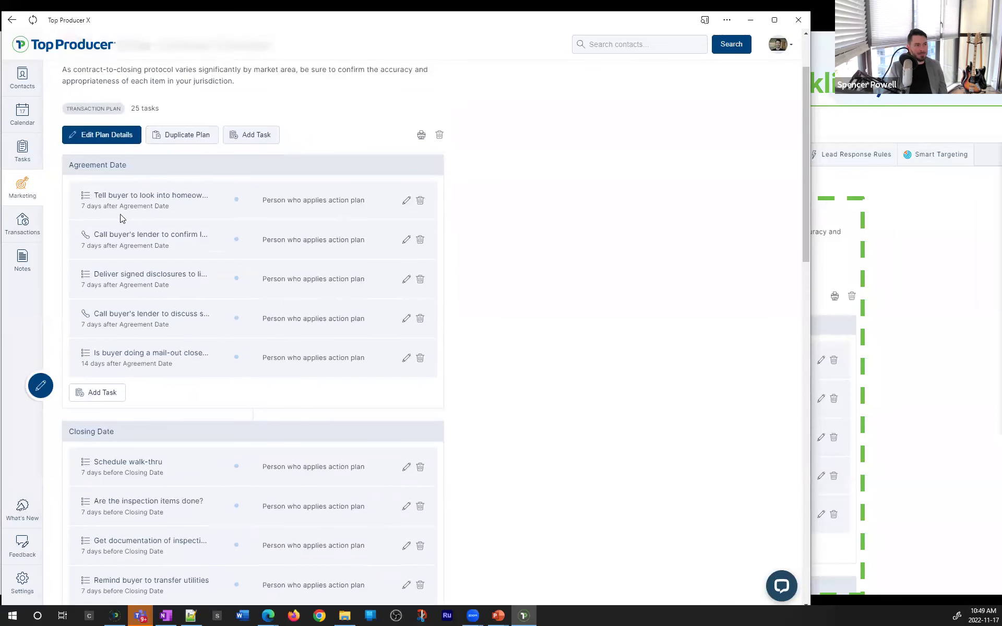
Go over its Agreement Date tasks — buyer's lender, Schedule walk-thru, inspection items — then close it
{"action": "left_click_drag", "start_coordinate": [68, 166], "coordinate": [199, 195]}
{"action": "left_click", "coordinate": [128, 222]}
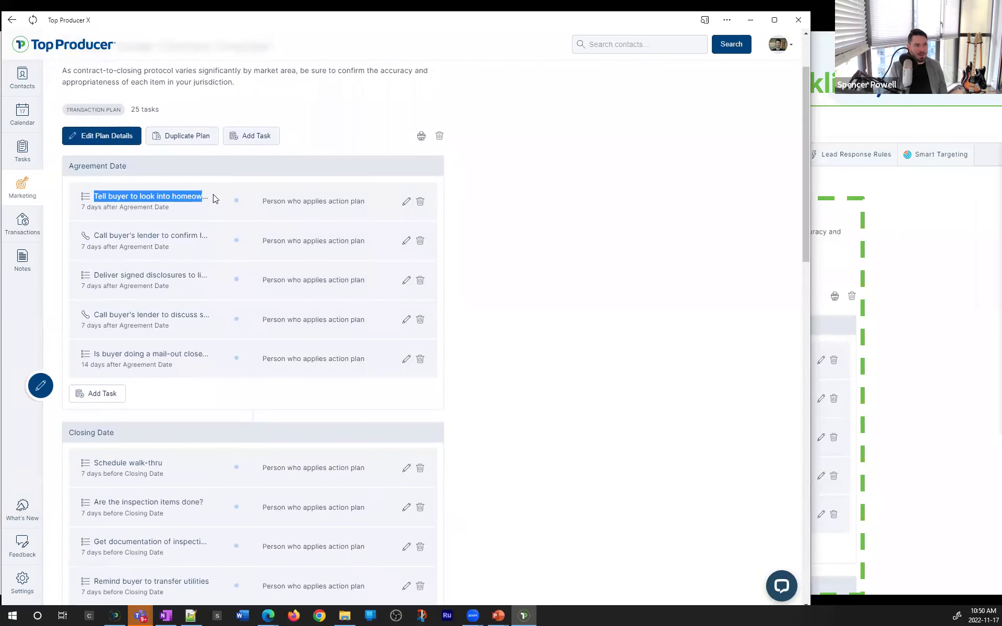
{"action": "left_click_drag", "start_coordinate": [103, 235], "coordinate": [214, 233]}
{"action": "left_click", "coordinate": [196, 271]}
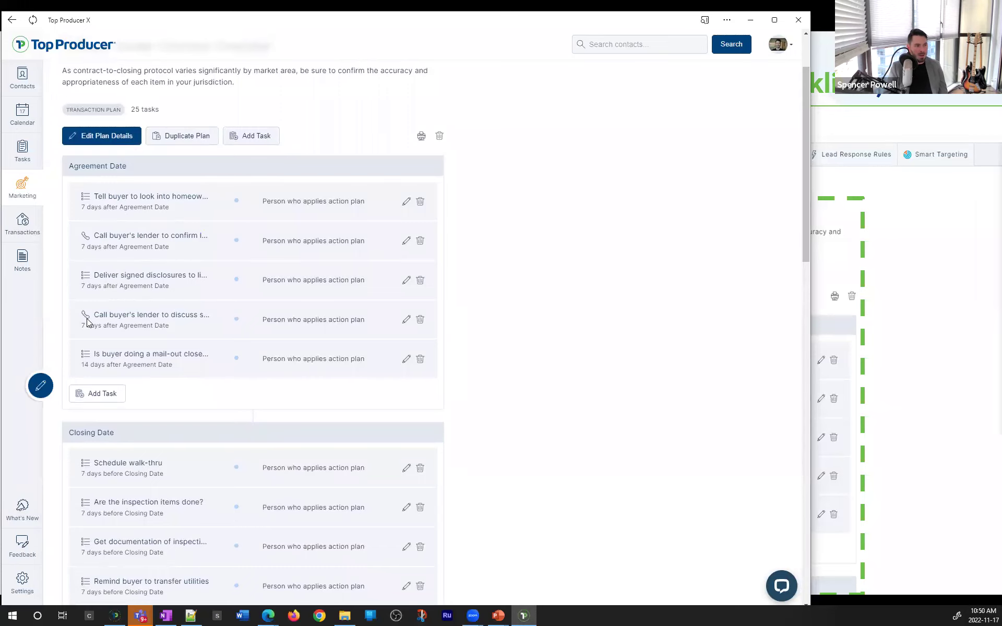
{"action": "scroll", "coordinate": [143, 352], "scroll_direction": "down", "scroll_amount": 3}
{"action": "double_click", "coordinate": [111, 288]}
{"action": "left_click_drag", "start_coordinate": [94, 327], "coordinate": [198, 327]}
{"action": "left_click", "coordinate": [121, 370]}
{"action": "left_click_drag", "start_coordinate": [88, 372], "coordinate": [205, 367]}
{"action": "left_click", "coordinate": [206, 364]}
{"action": "scroll", "coordinate": [196, 368], "scroll_direction": "up", "scroll_amount": 5}
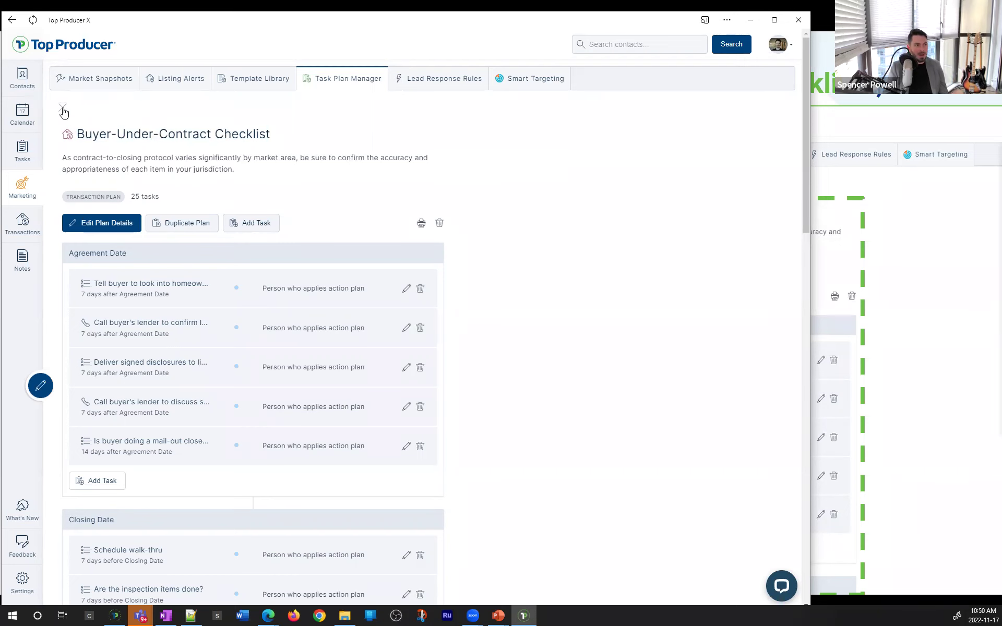
{"action": "left_click", "coordinate": [63, 110]}
Open the Transaction Template plan, review its Title search and Notify buyers tasks, and return to the list
{"action": "left_click", "coordinate": [397, 163]}
{"action": "left_click", "coordinate": [412, 207]}
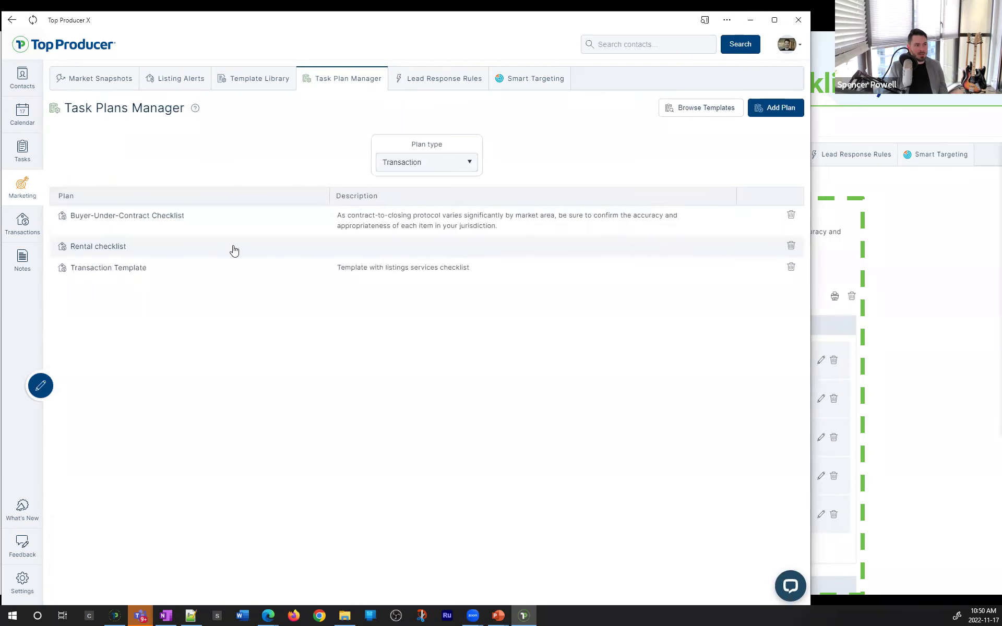
{"action": "left_click", "coordinate": [142, 268]}
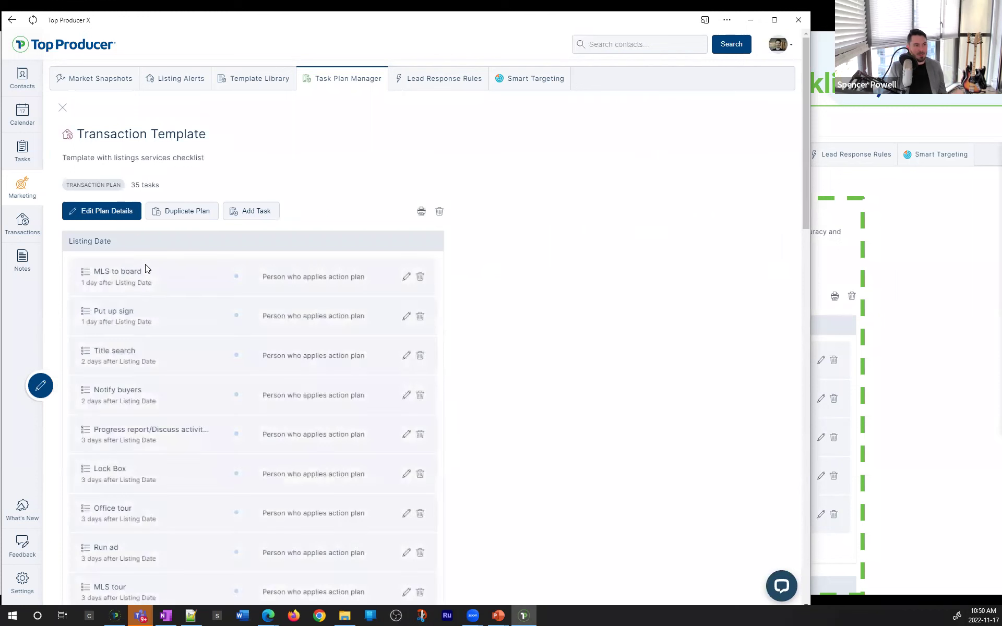
{"action": "scroll", "coordinate": [246, 246], "scroll_direction": "down", "scroll_amount": 2}
{"action": "left_click_drag", "start_coordinate": [141, 229], "coordinate": [142, 231]}
{"action": "left_click_drag", "start_coordinate": [82, 257], "coordinate": [153, 268]}
{"action": "left_click_drag", "start_coordinate": [97, 297], "coordinate": [184, 312]}
{"action": "left_click", "coordinate": [183, 312]}
{"action": "left_click_drag", "start_coordinate": [89, 387], "coordinate": [194, 389]}
{"action": "left_click", "coordinate": [177, 400]}
{"action": "scroll", "coordinate": [177, 400], "scroll_direction": "up", "scroll_amount": 3}
{"action": "left_click", "coordinate": [59, 111]}
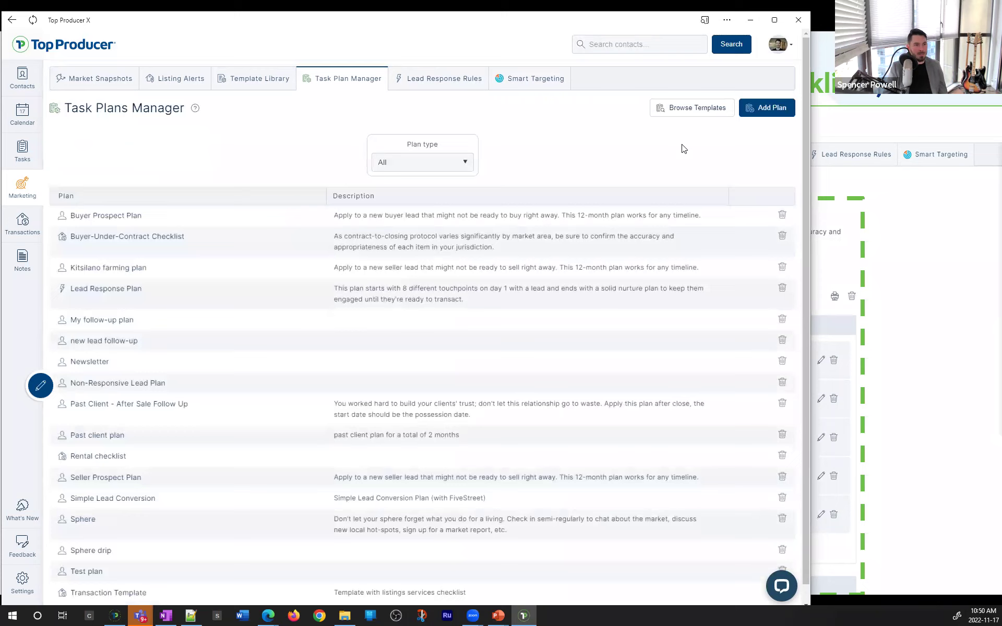
{"action": "left_click", "coordinate": [664, 114]}
{"action": "left_click", "coordinate": [177, 182]}
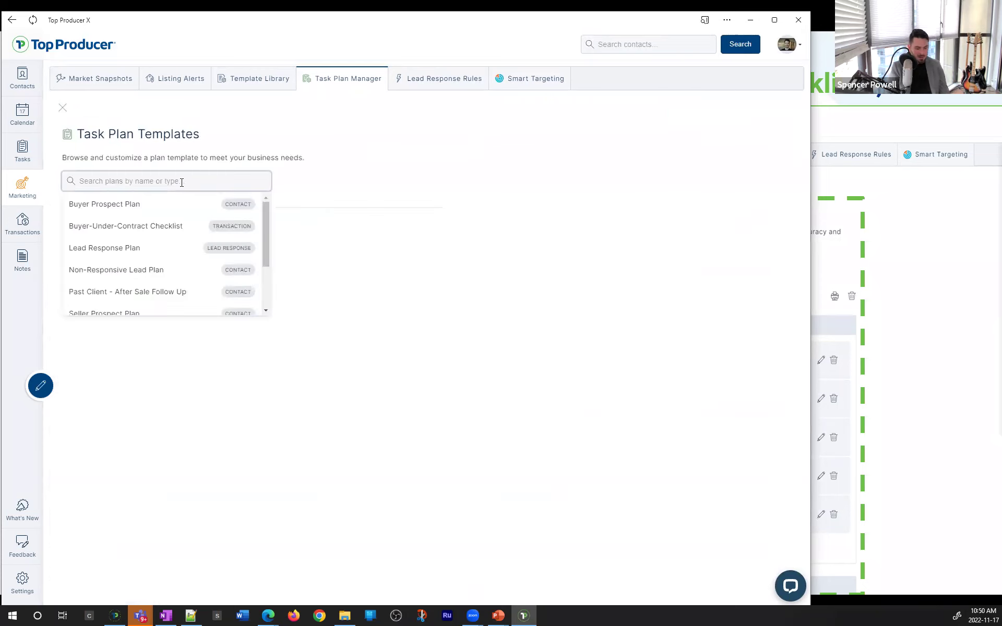
{"action": "type", "text": "transaction"}
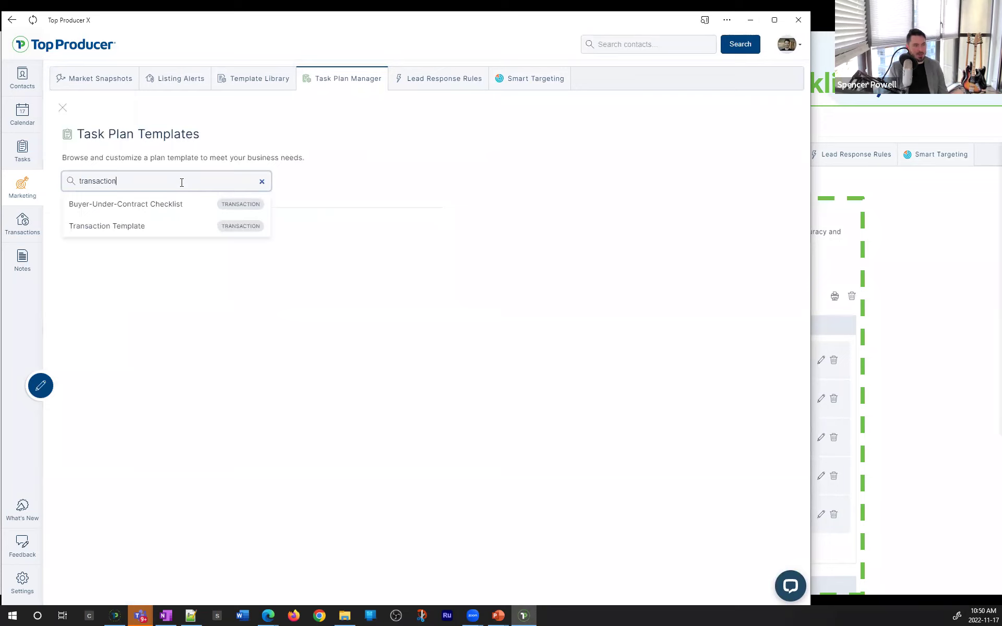
{"action": "left_click", "coordinate": [166, 233]}
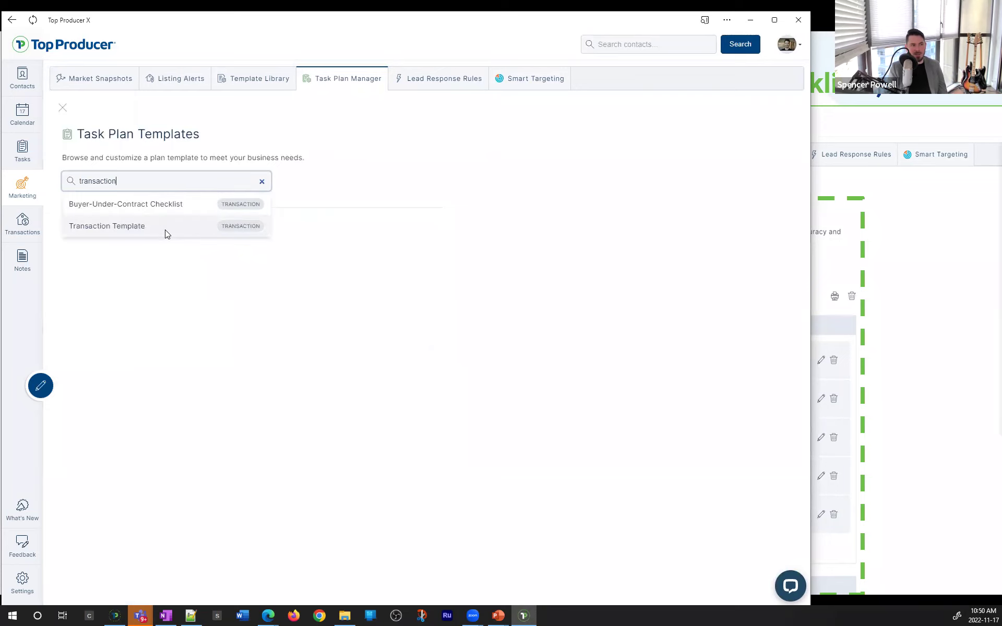
{"action": "scroll", "coordinate": [309, 348], "scroll_direction": "down", "scroll_amount": 2}
{"action": "scroll", "coordinate": [350, 313], "scroll_direction": "down", "scroll_amount": 2}
{"action": "scroll", "coordinate": [407, 199], "scroll_direction": "up", "scroll_amount": 1}
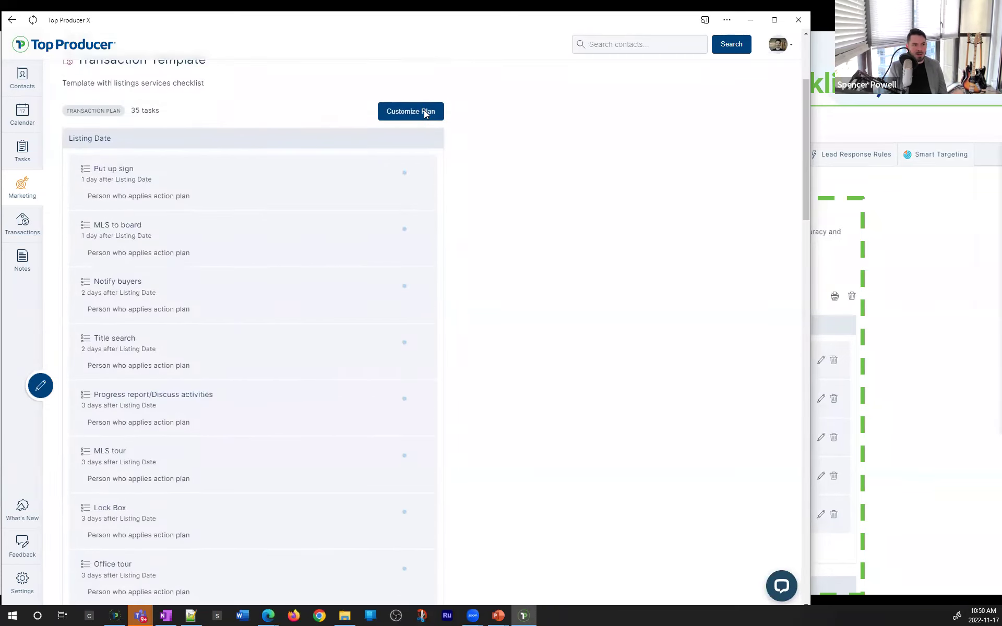
{"action": "scroll", "coordinate": [488, 192], "scroll_direction": "up", "scroll_amount": 3}
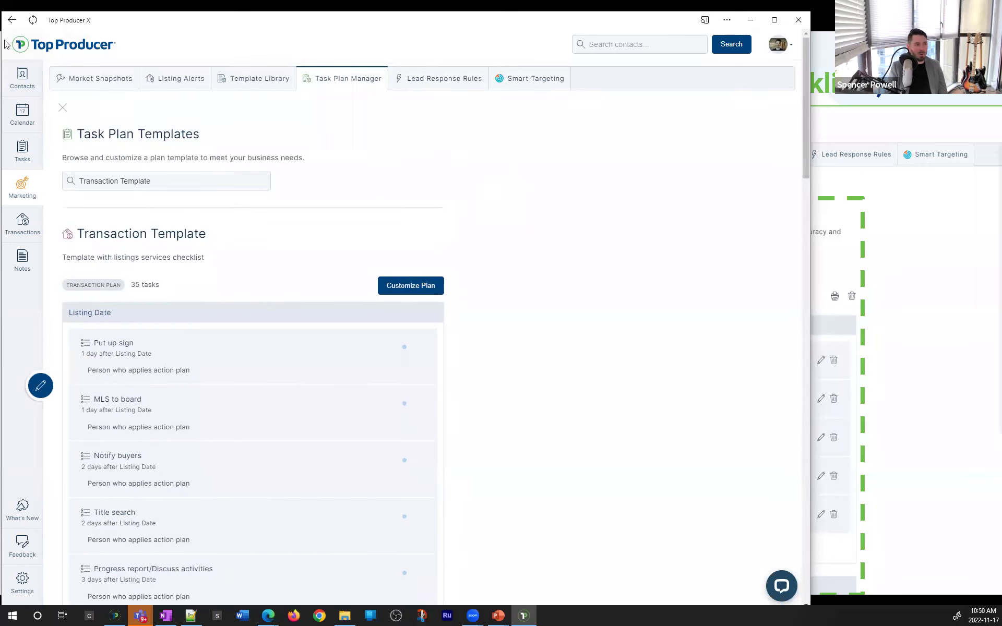
{"action": "left_click", "coordinate": [62, 107]}
{"action": "left_click", "coordinate": [406, 162]}
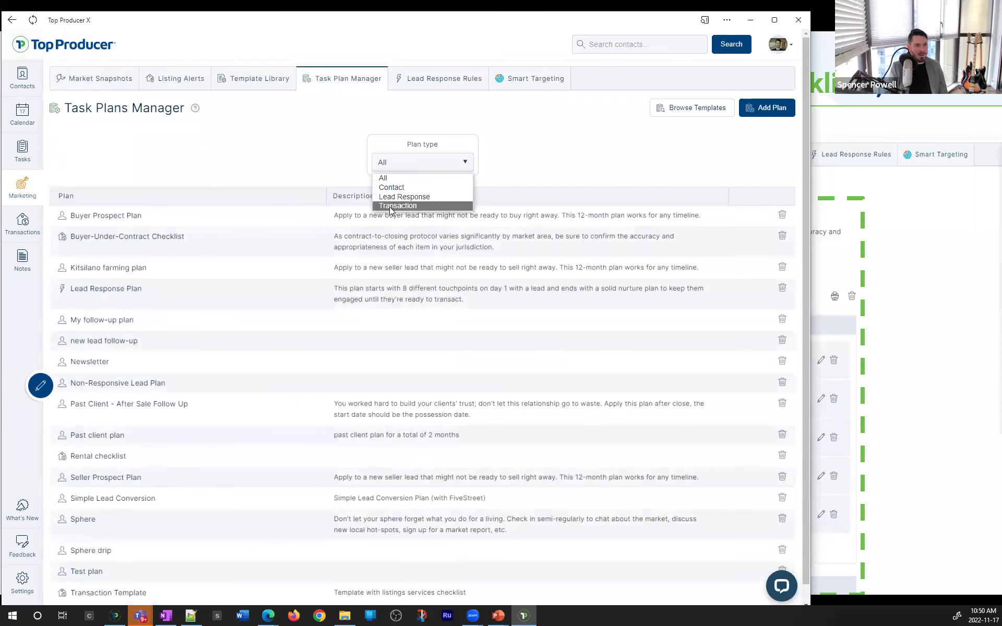
Switch the plan type filter from All to Contact, then to Transaction, and maximize the window
{"action": "left_click", "coordinate": [513, 188]}
{"action": "left_click", "coordinate": [402, 166]}
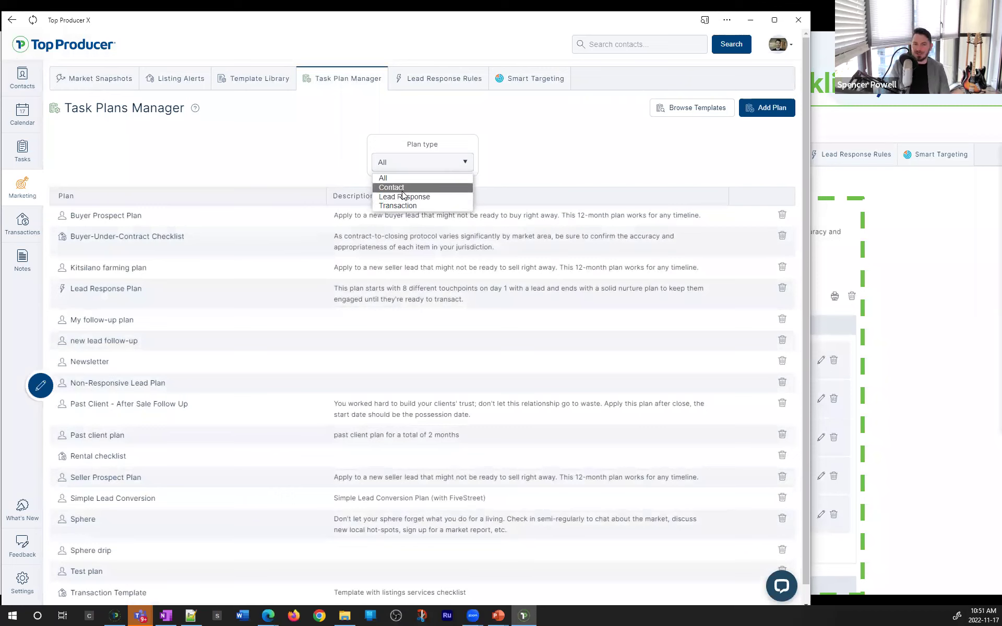
{"action": "left_click", "coordinate": [404, 189]}
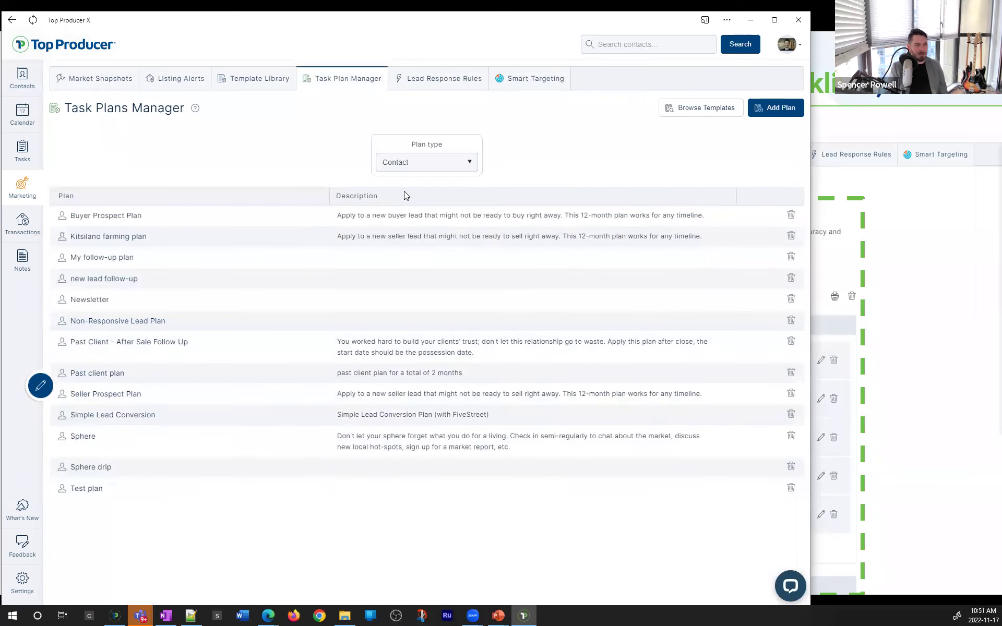
{"action": "left_click", "coordinate": [429, 166]}
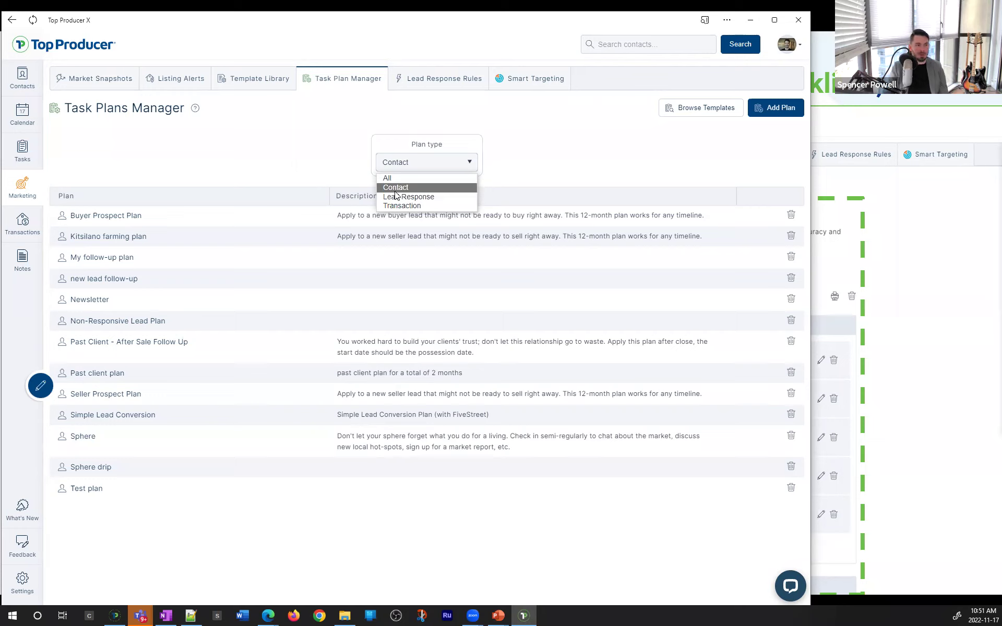
{"action": "left_click", "coordinate": [395, 191]}
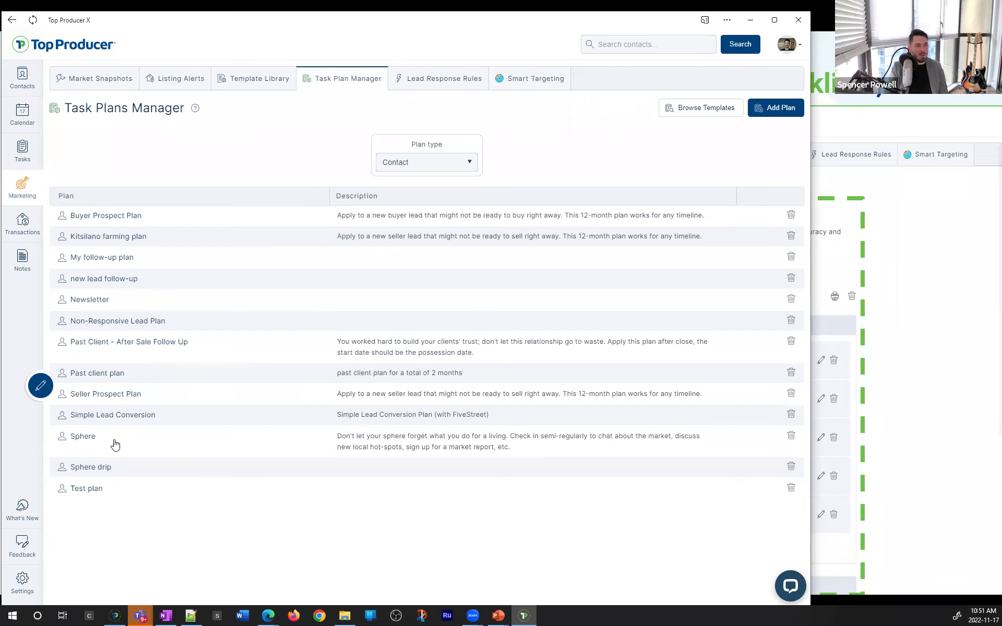
{"action": "left_click", "coordinate": [401, 167]}
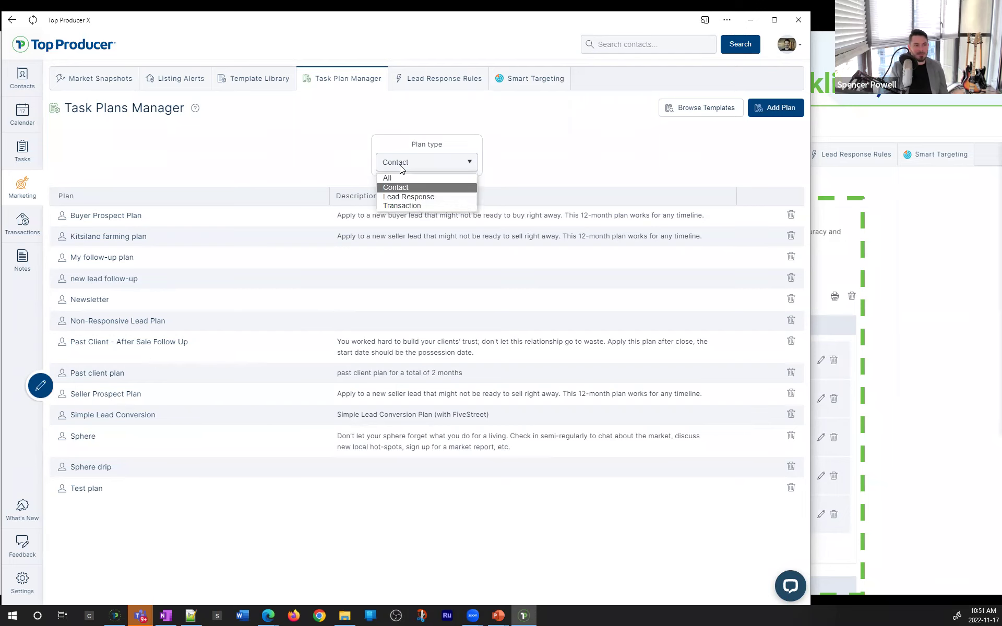
{"action": "left_click", "coordinate": [395, 206]}
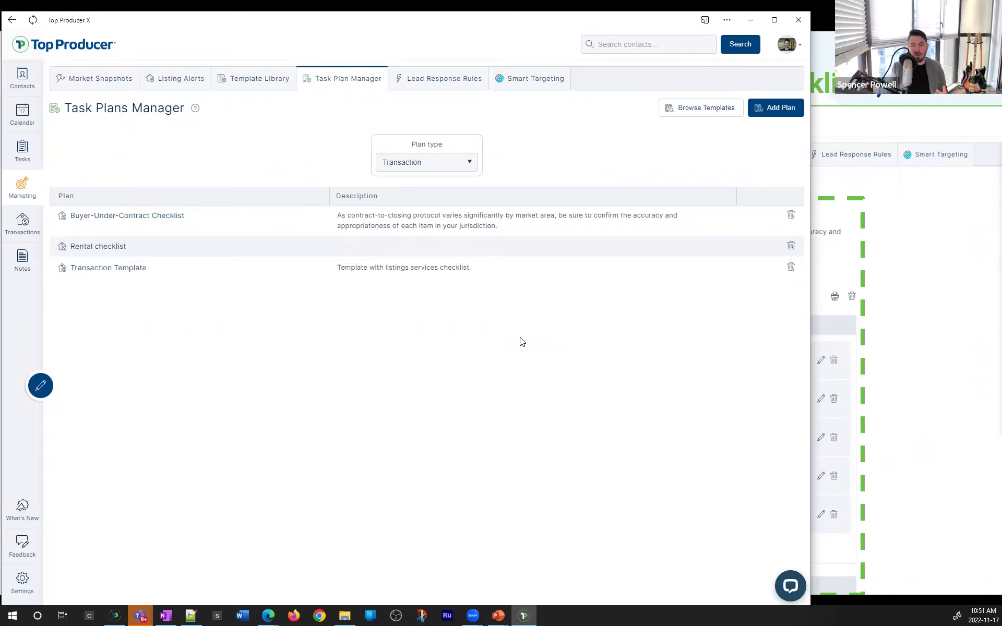
{"action": "left_click", "coordinate": [447, 161]}
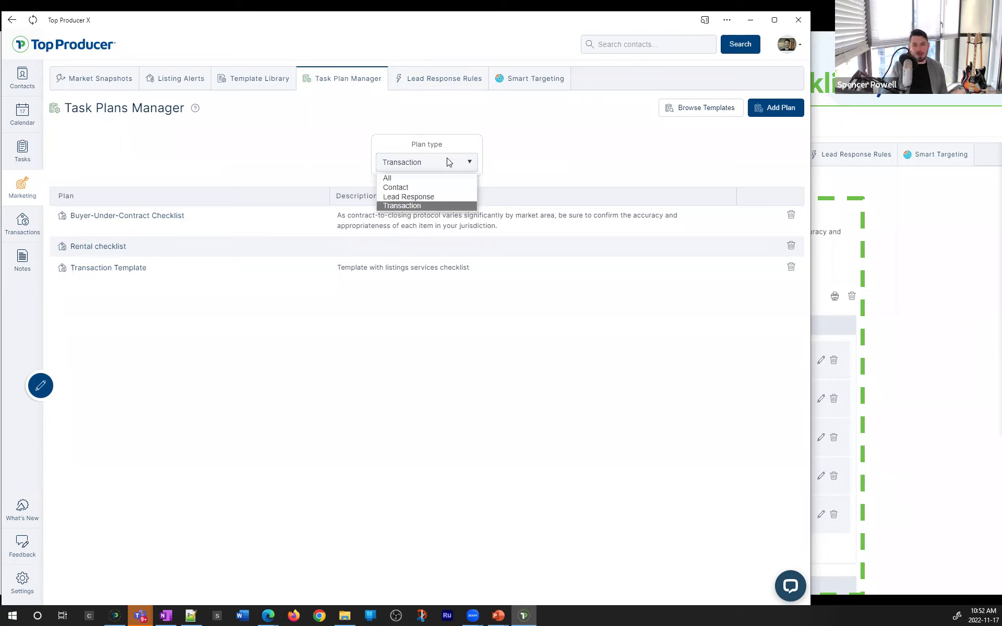
{"action": "left_click", "coordinate": [447, 161]}
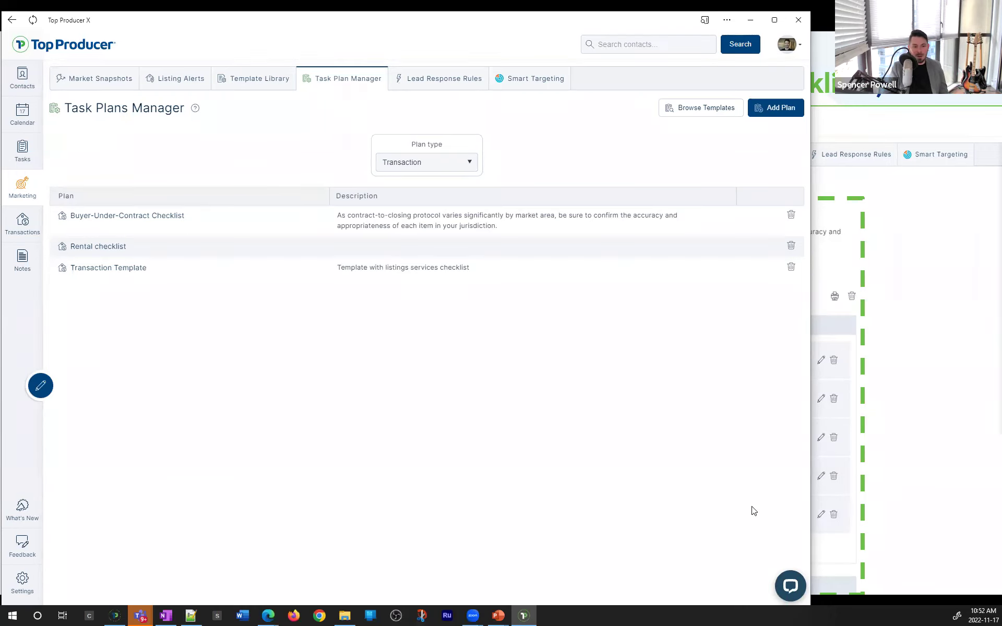
{"action": "left_click", "coordinate": [775, 19]}
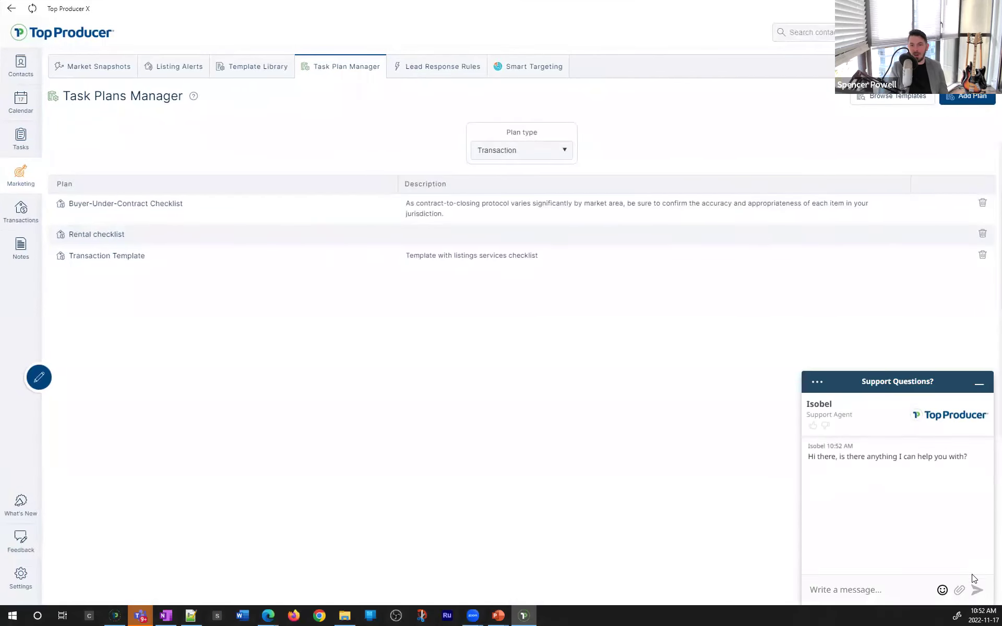
Minimize the Support Questions chat and advance to the learning, help and community resources slide
{"action": "left_click", "coordinate": [979, 384]}
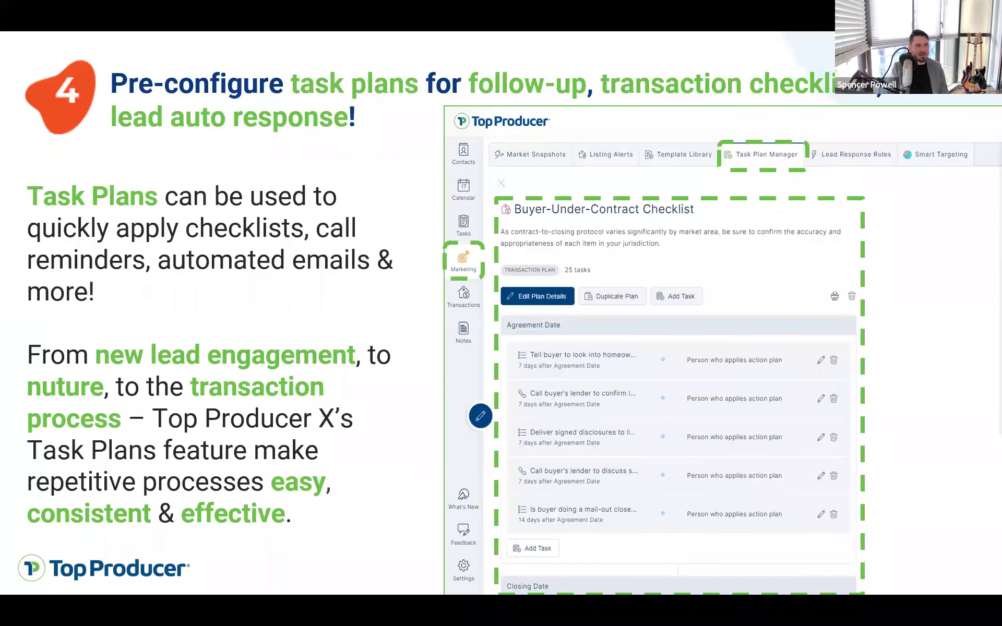
{"action": "key", "text": "Right"}
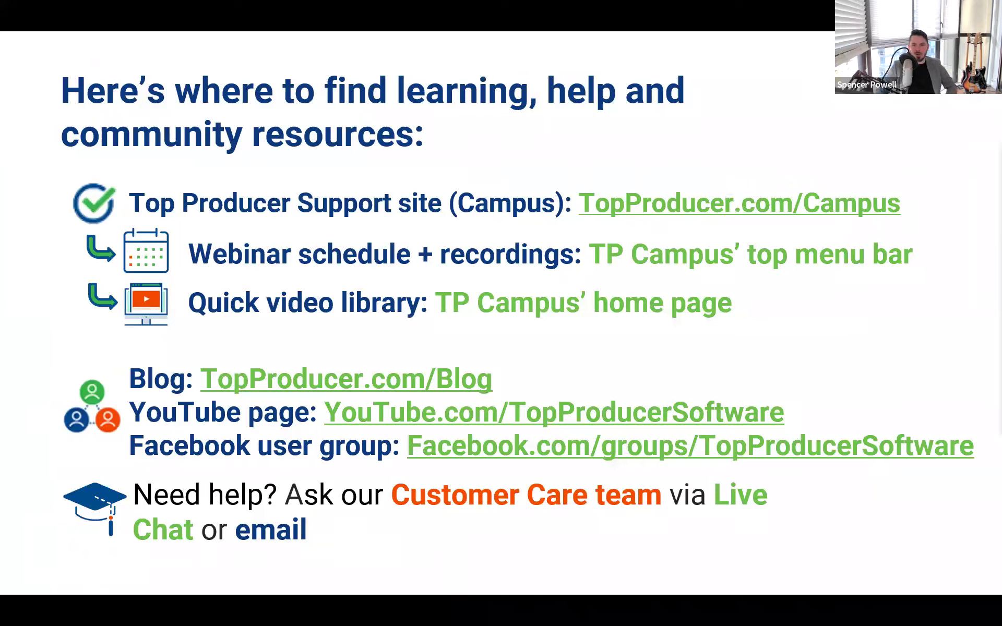